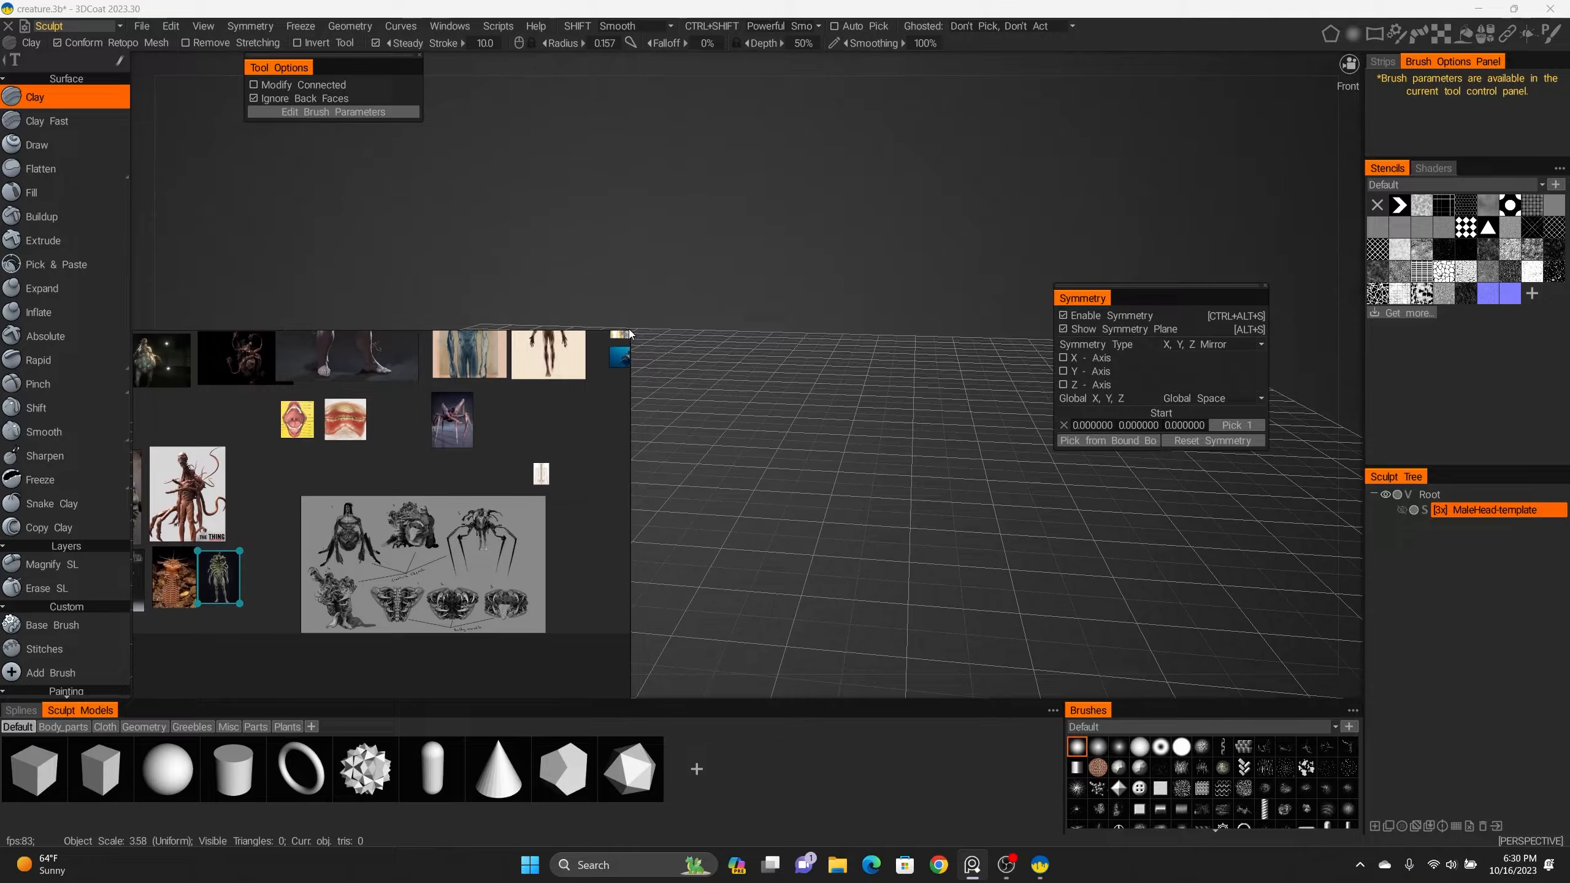
Shrink the floating reference board and frame the multi-limbed creature sketch in it.
left_click_drag(625, 334, 435, 472)
scroll(358, 598, "up", 4)
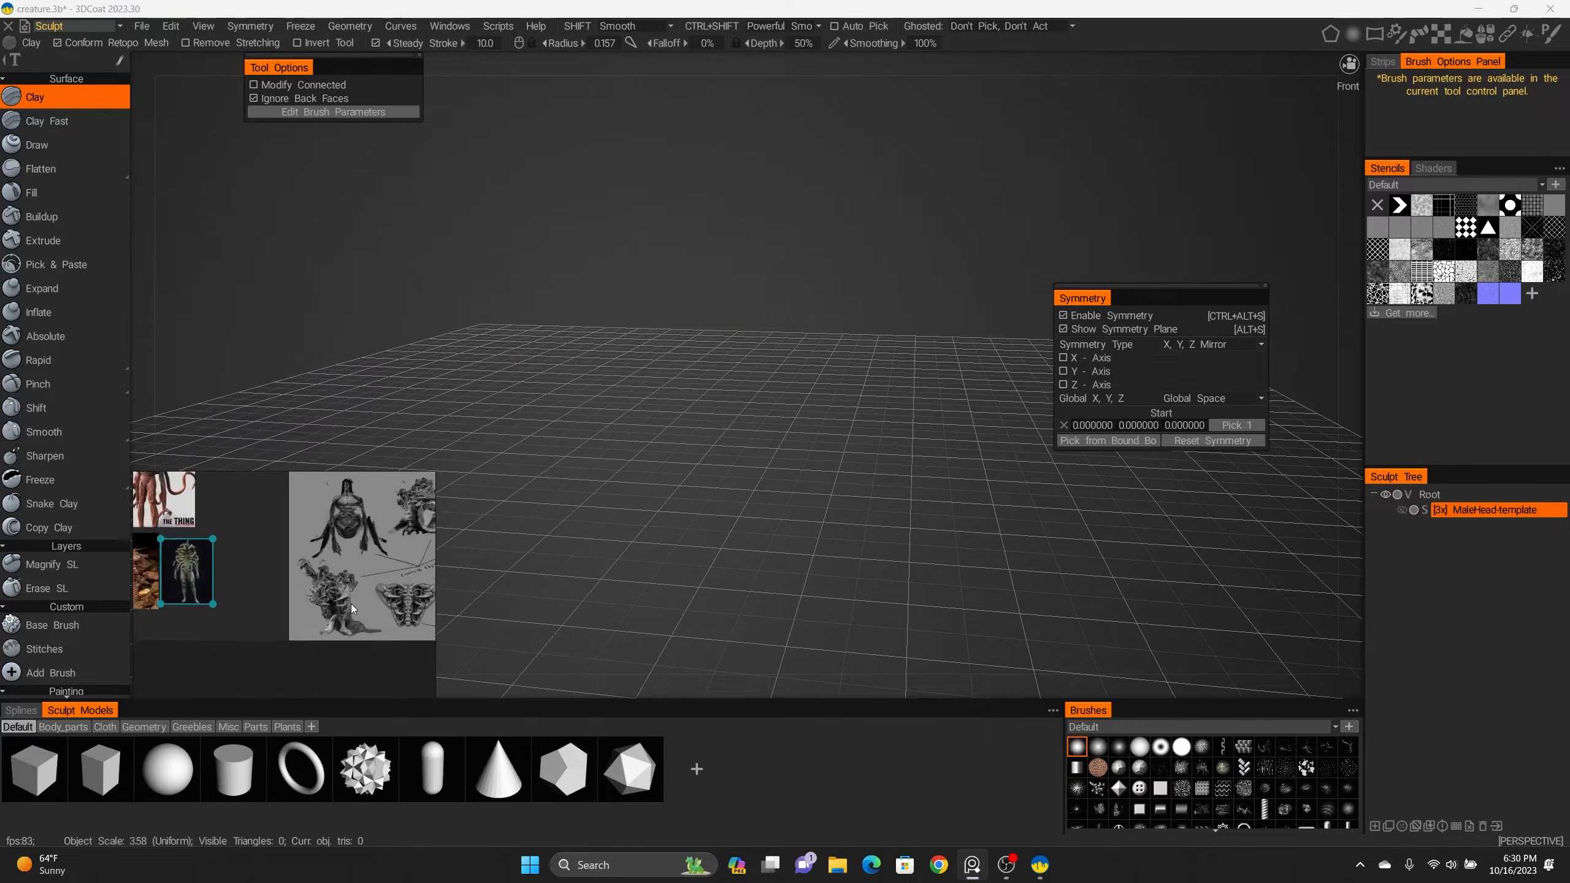
mouse_move(328, 609)
left_mouse_down()
mouse_move(231, 642)
mouse_move(258, 637)
left_mouse_up()
scroll(297, 588, "up", 3)
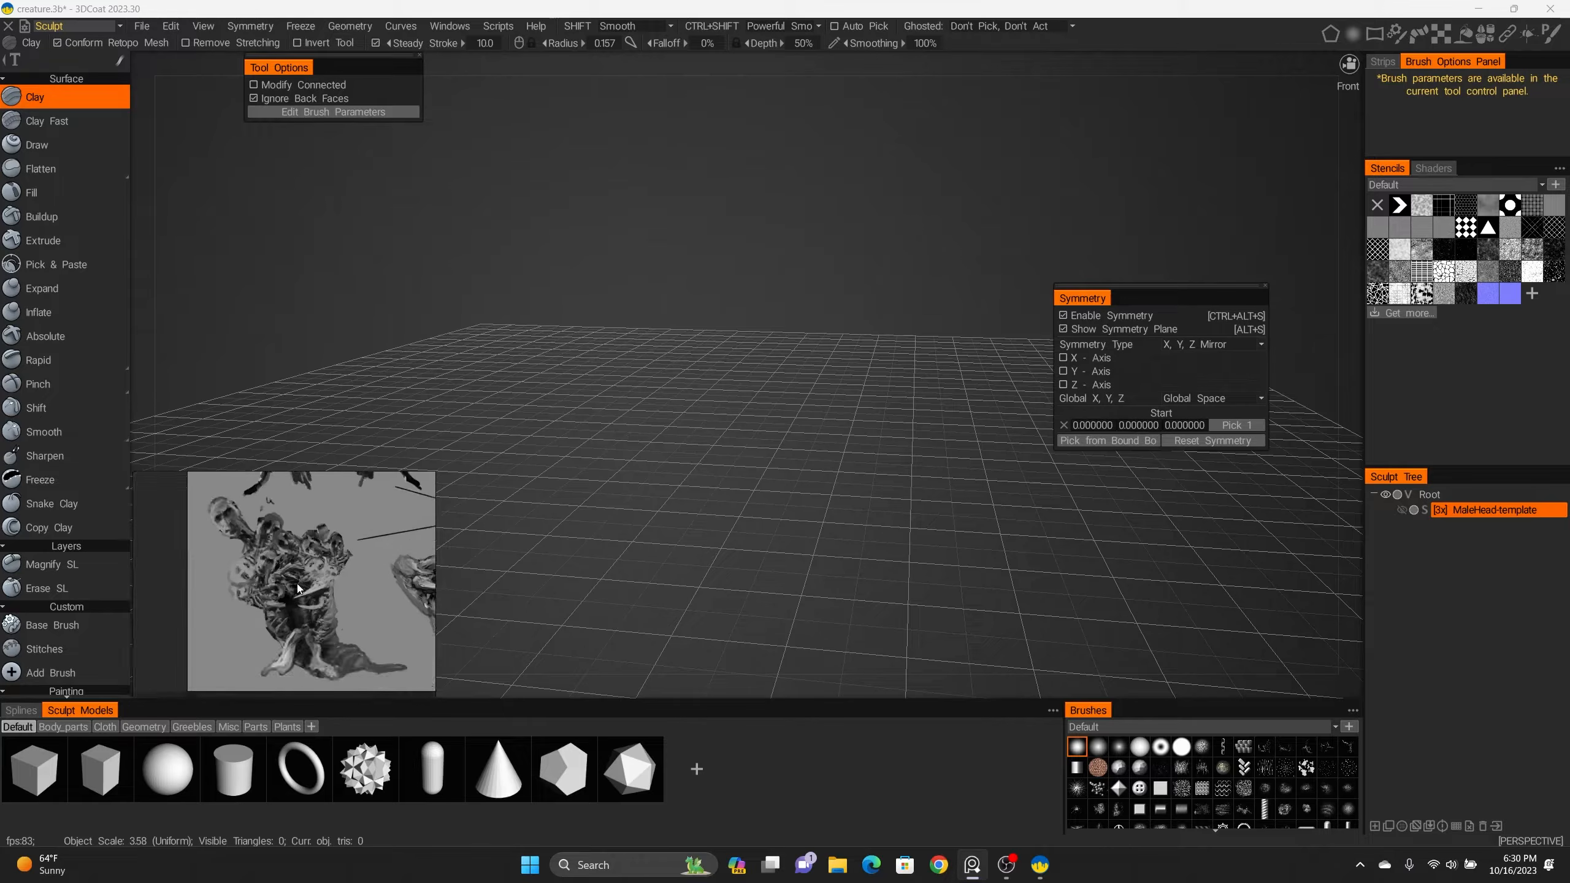
left_click(770, 510)
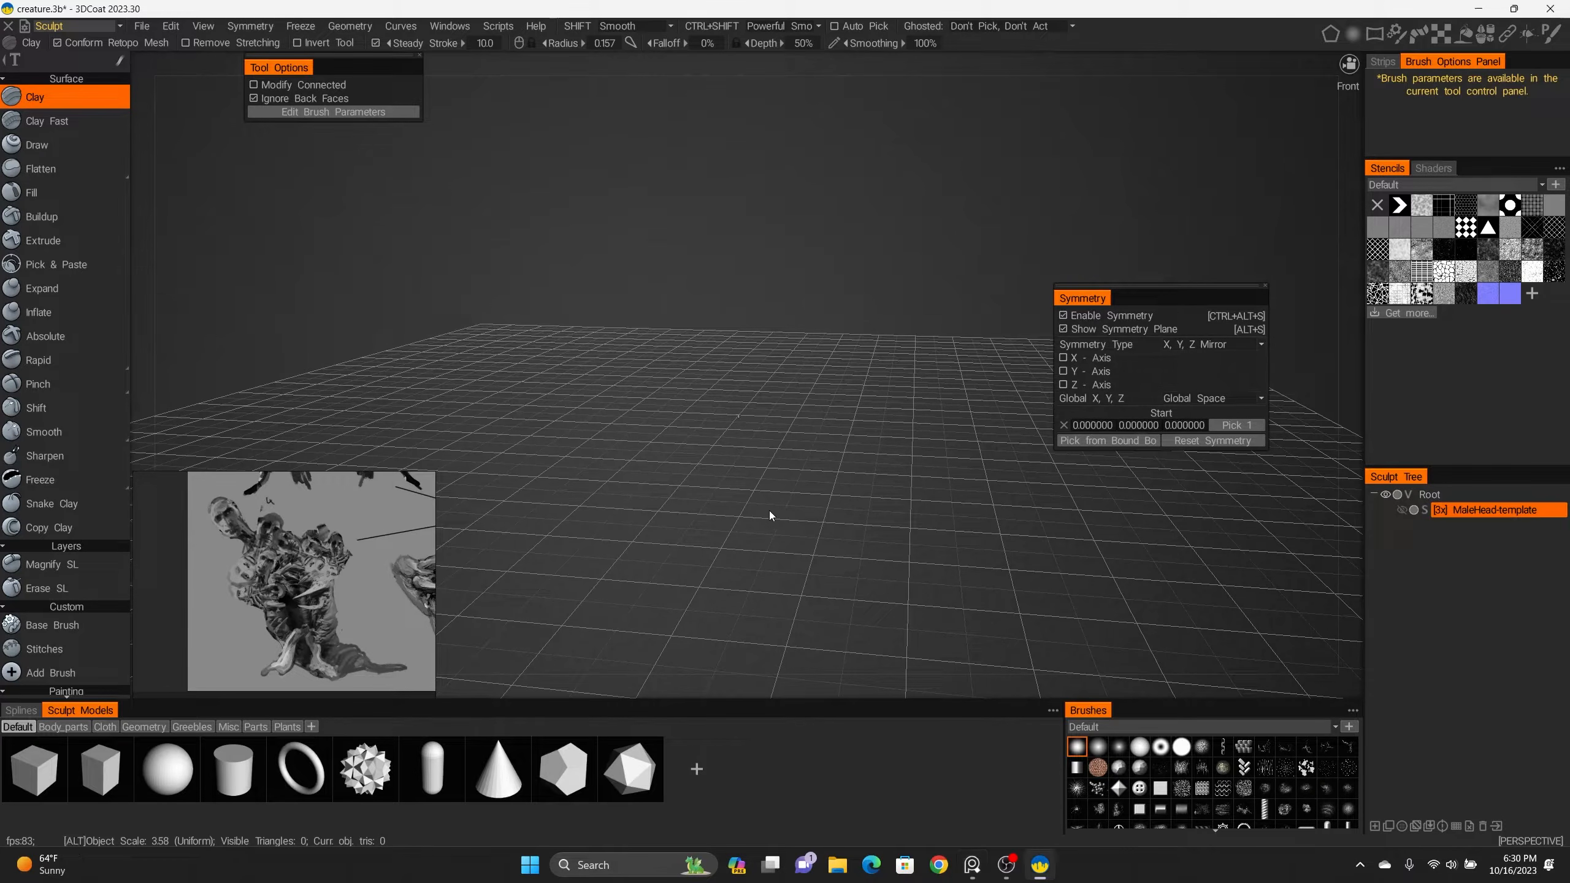
Add a new sculpt volume, turn off symmetry, and import the full male body object into it.
left_click(1376, 827)
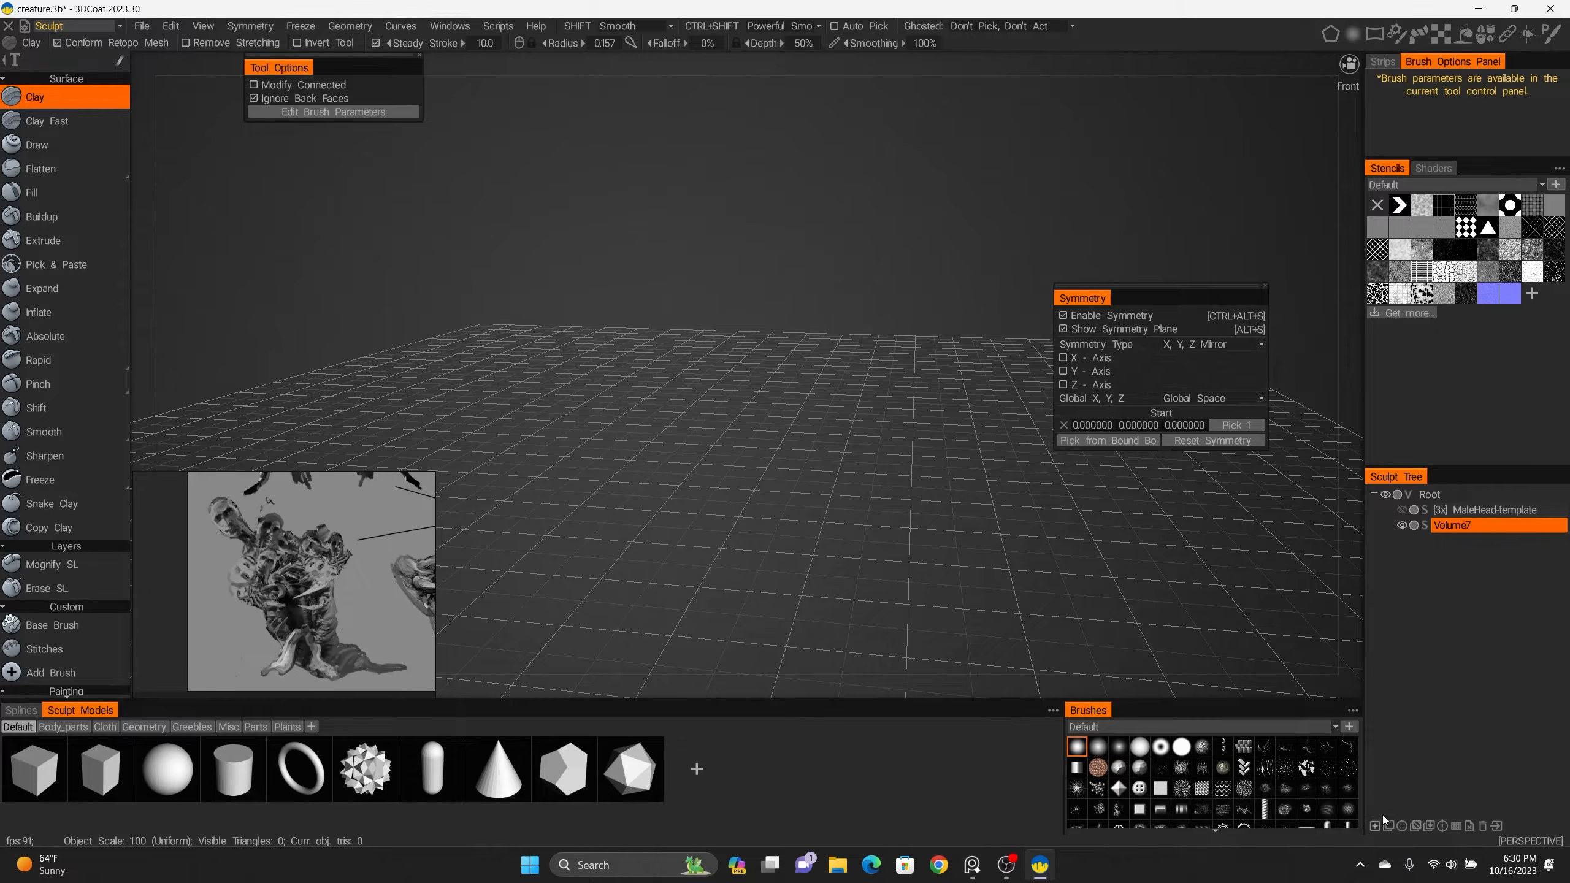
left_click(1423, 526)
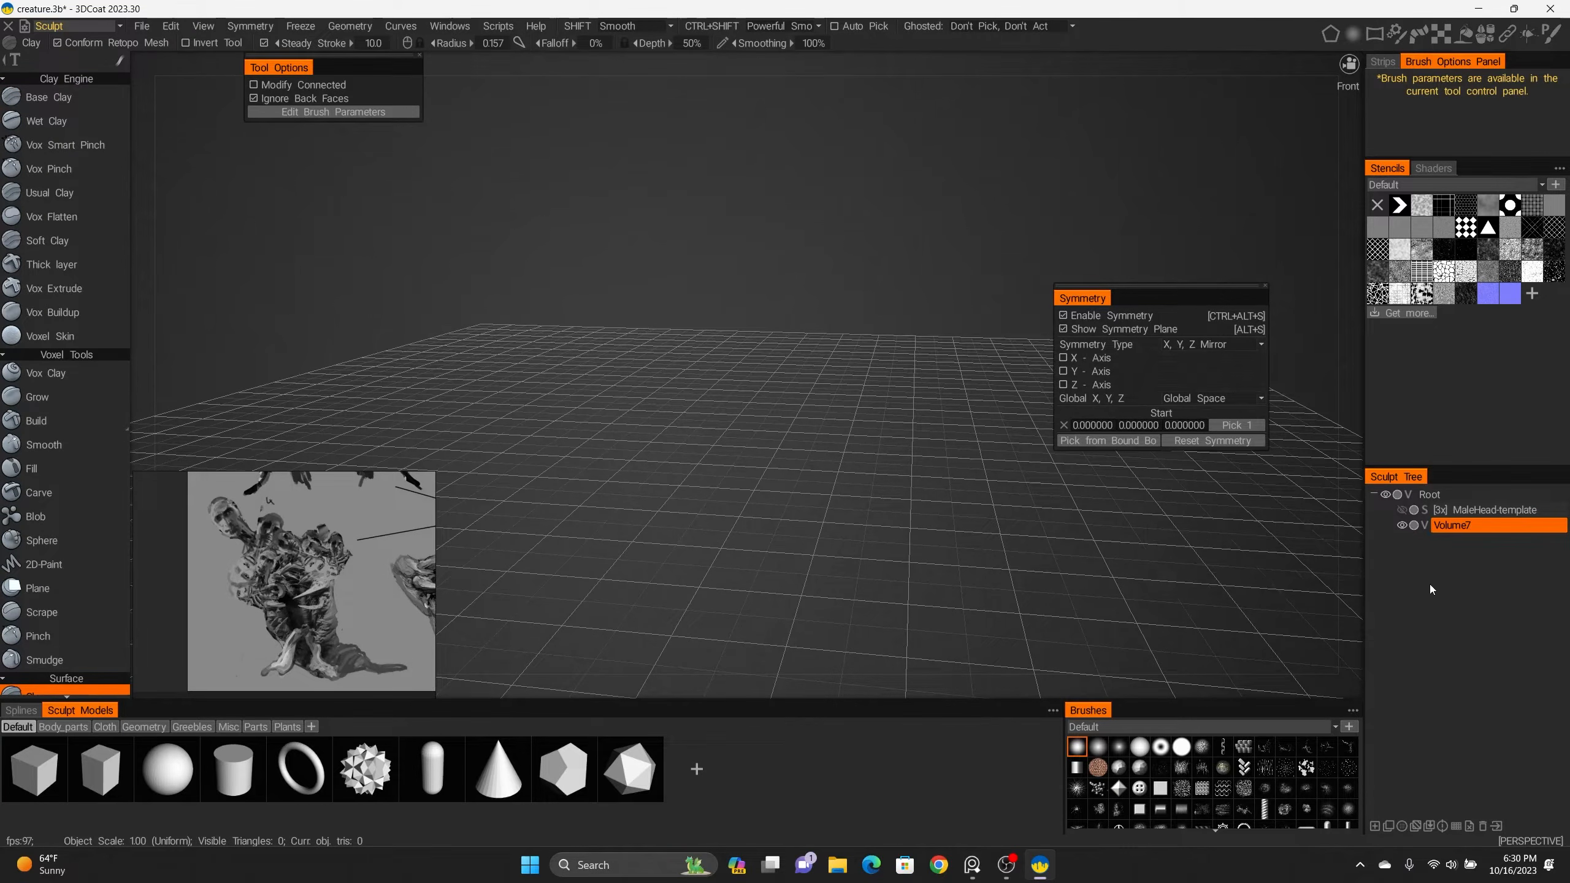
left_click(1423, 525)
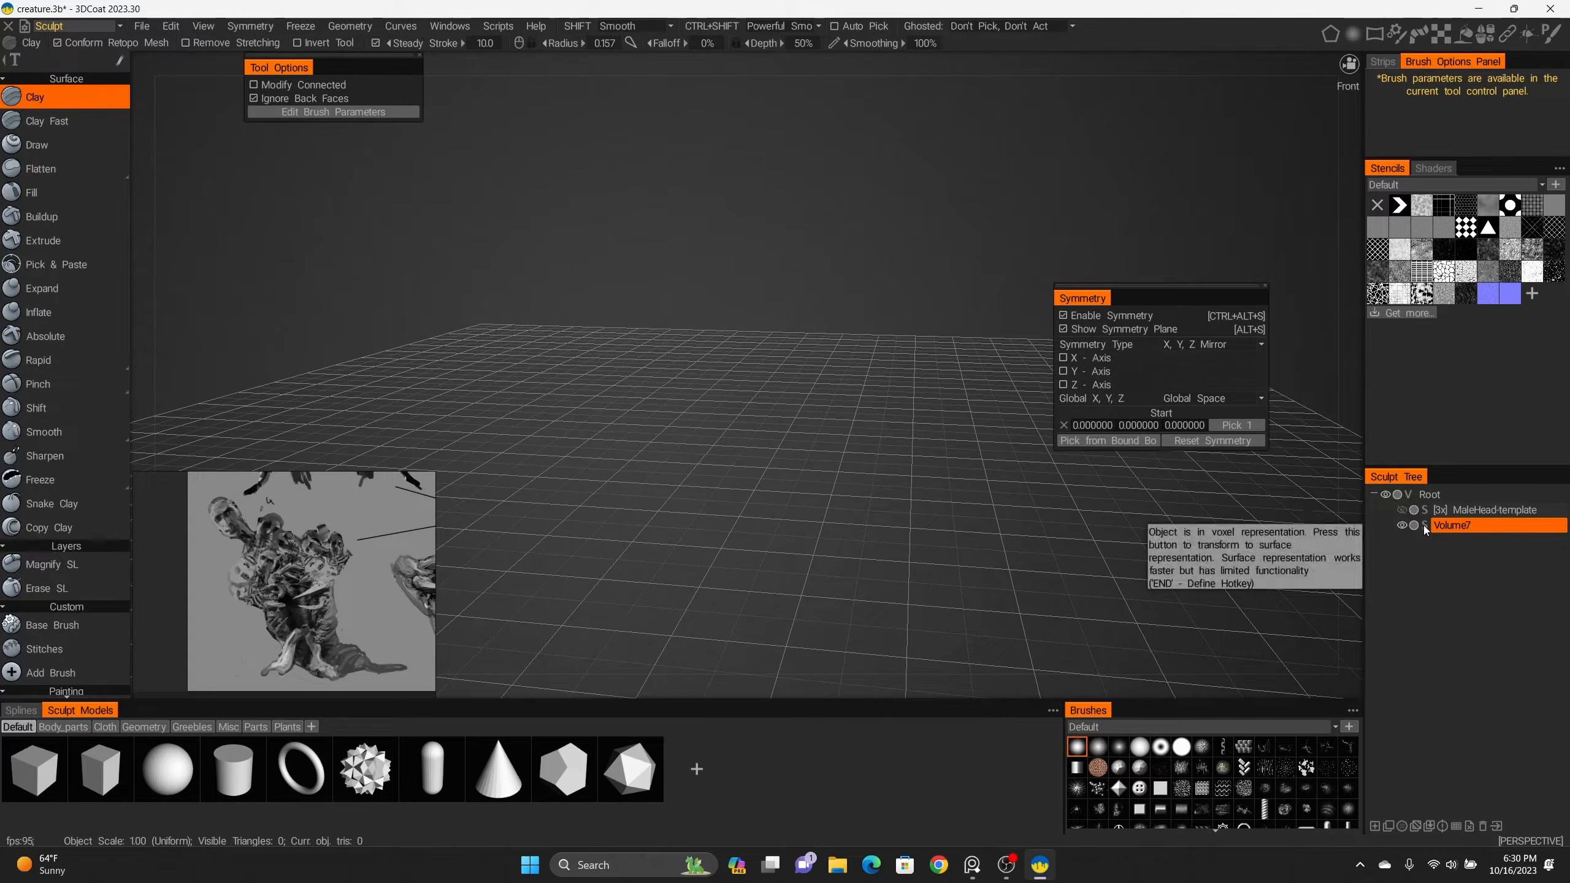
right_click(1472, 525)
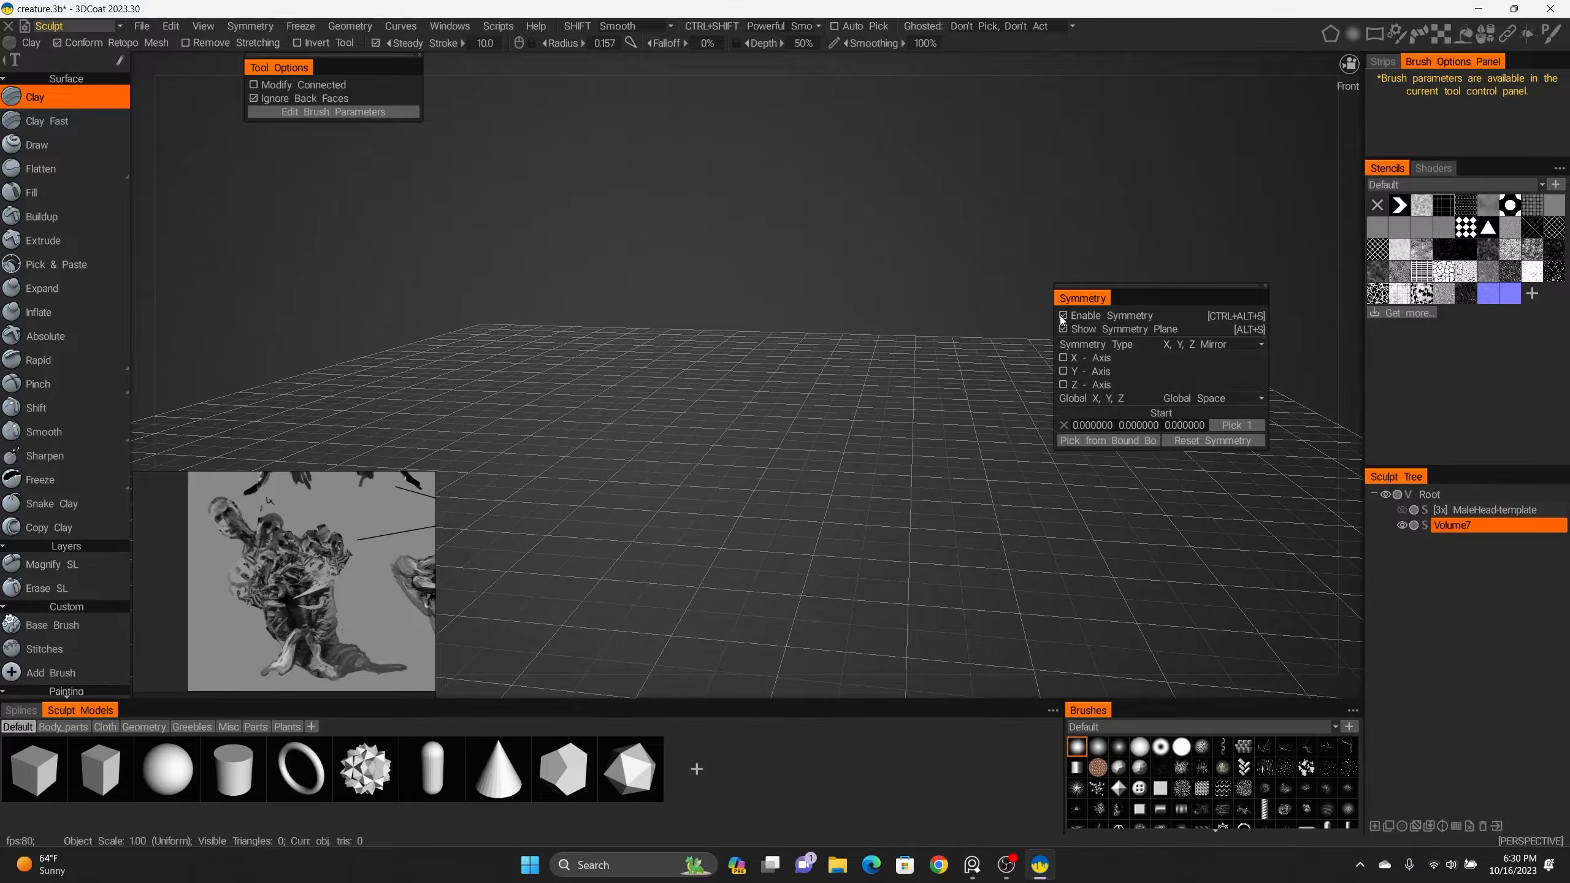
right_click(1473, 524)
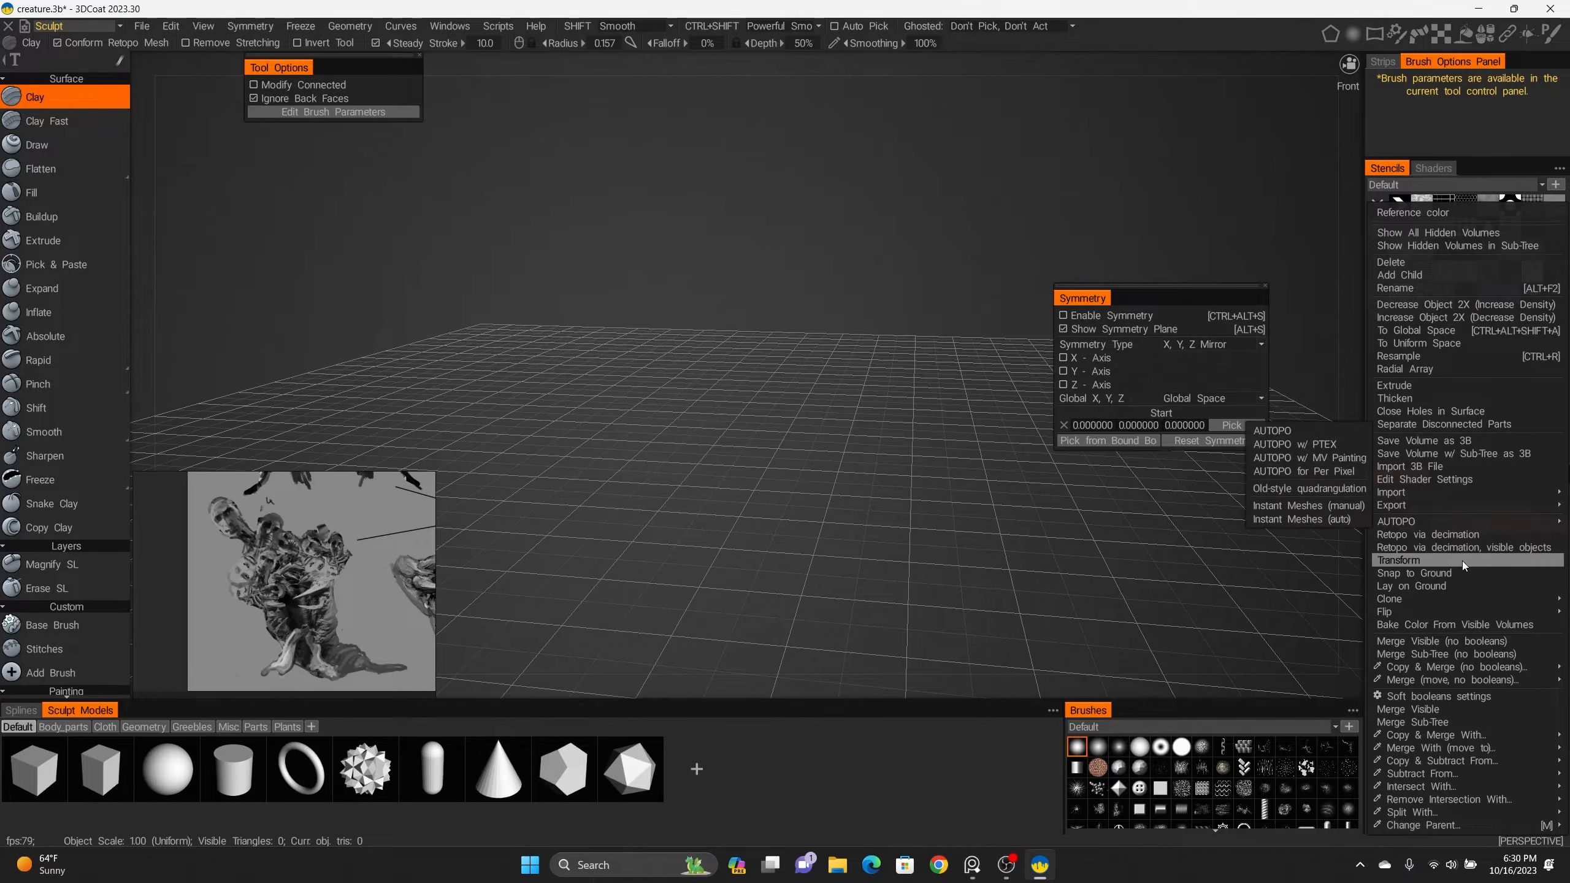
mouse_move(1458, 490)
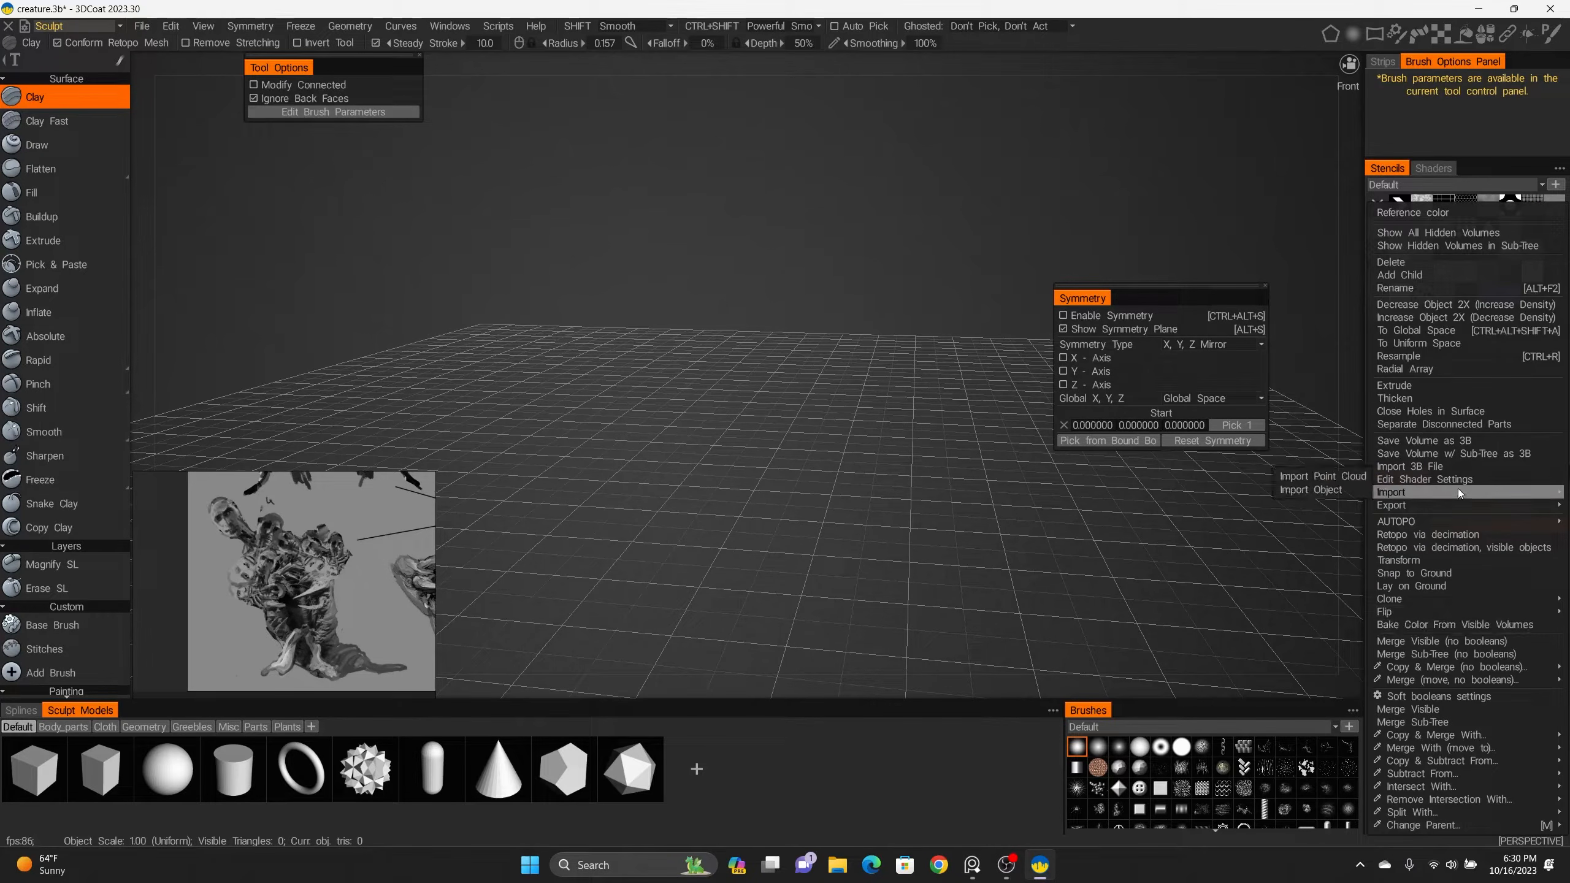
left_click(1323, 490)
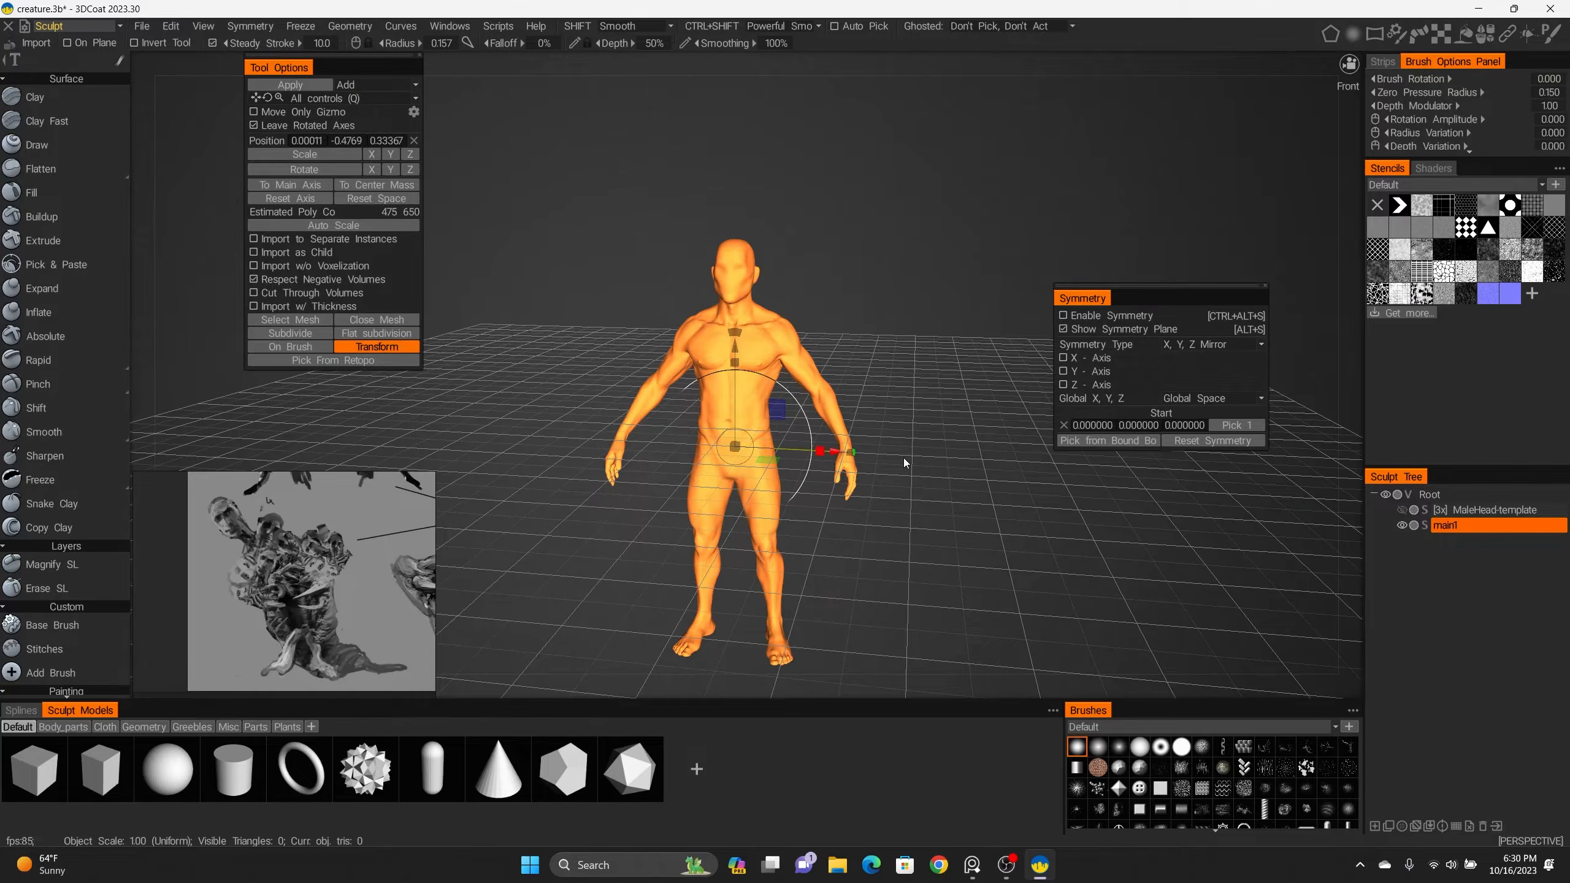
key("Return")
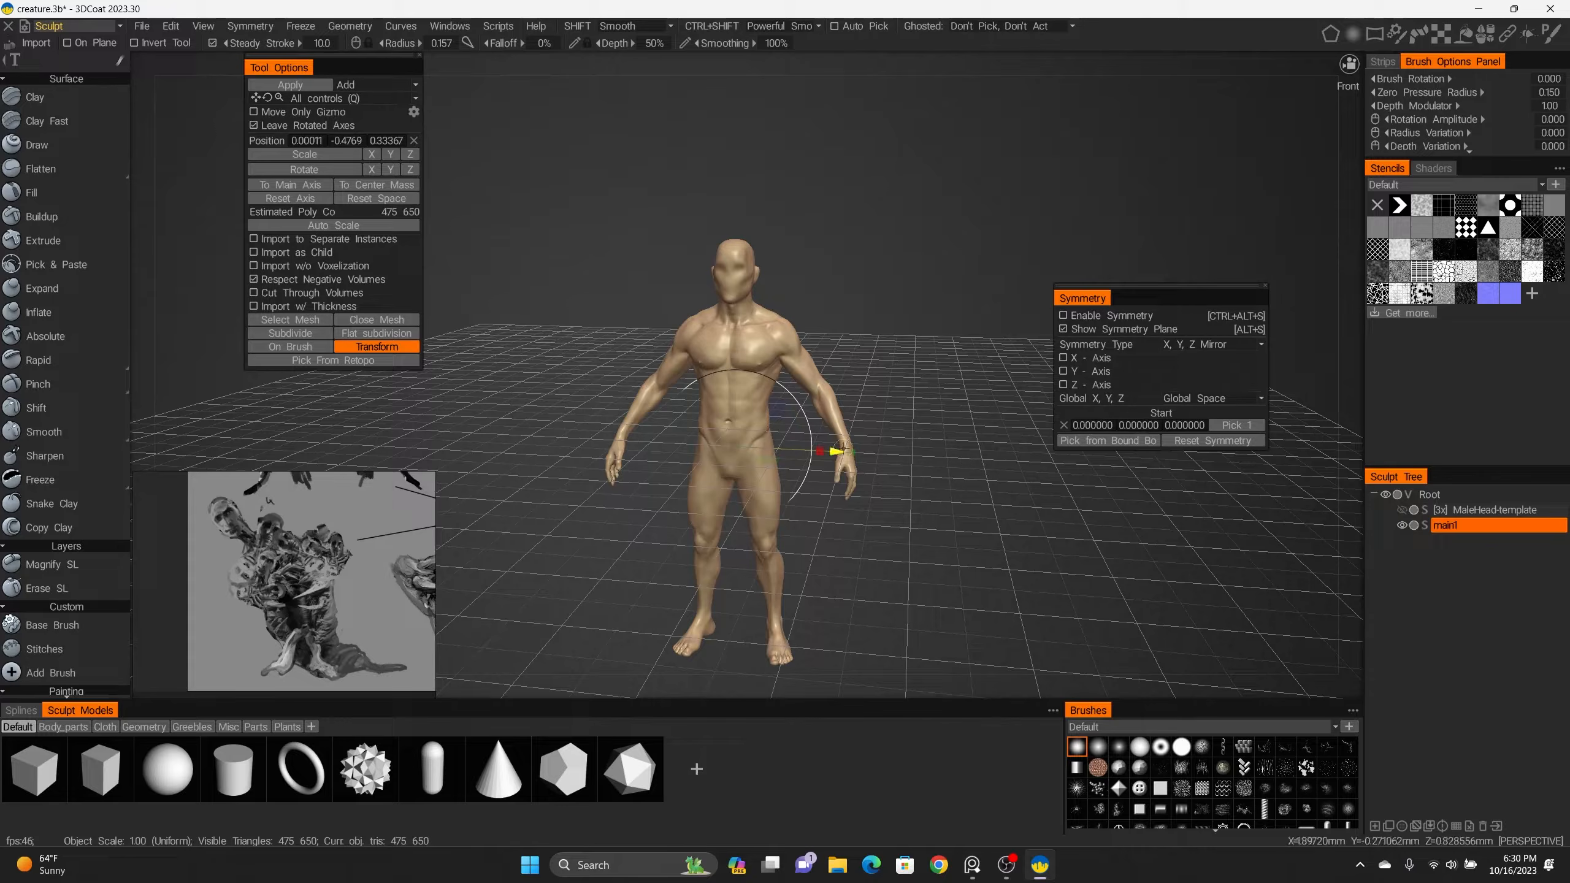
Add another sculpt volume and import MaleHead-template.fbx from the DATA (D:) drive into it.
left_click(1376, 824)
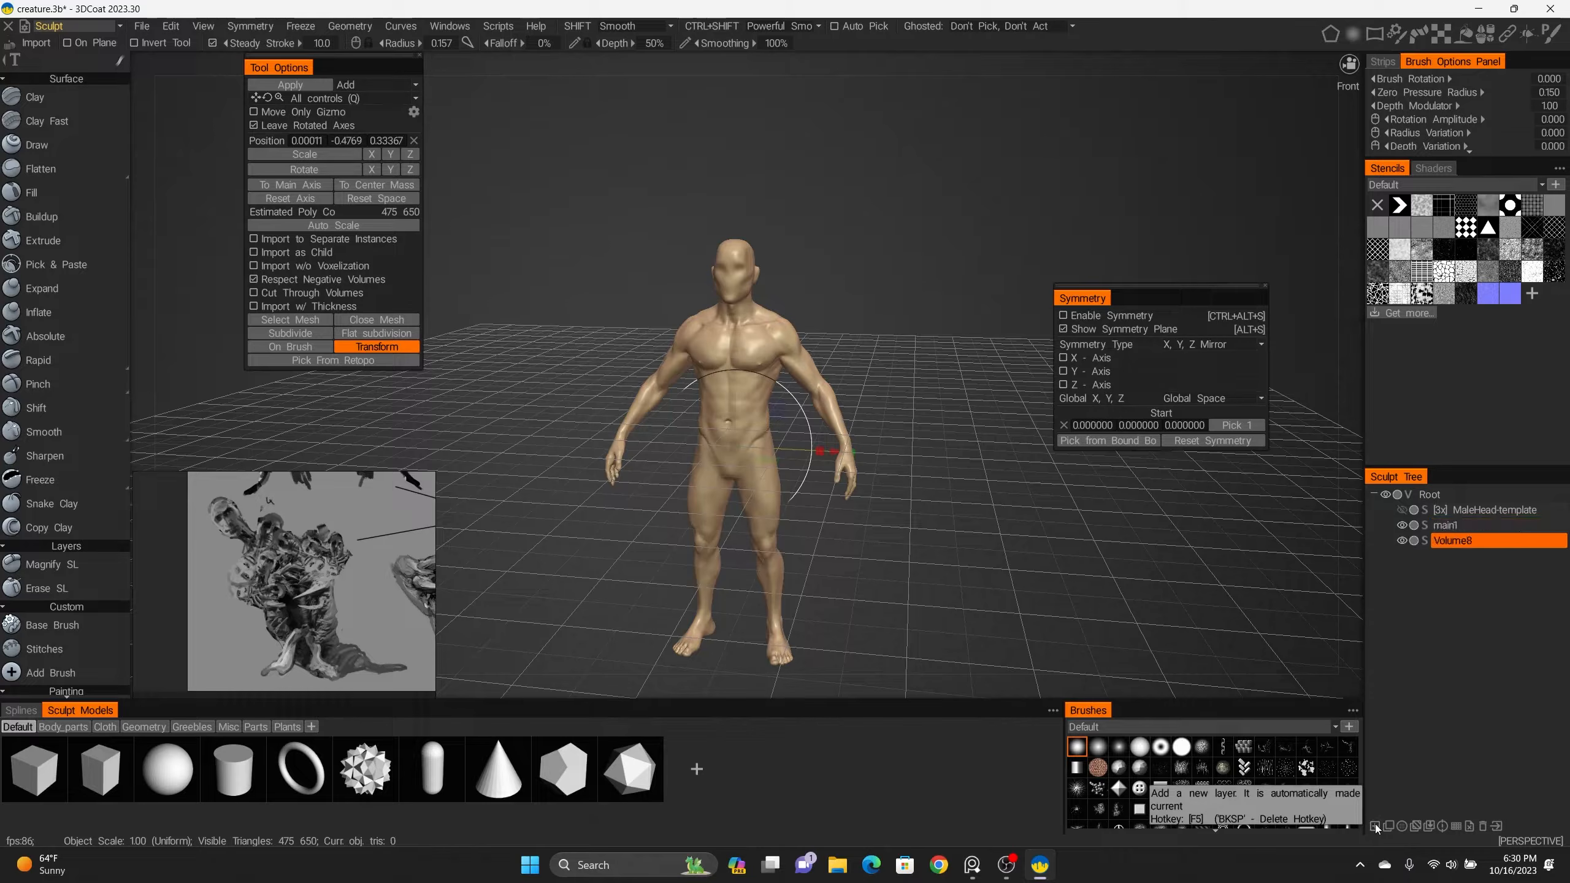
right_click(1470, 542)
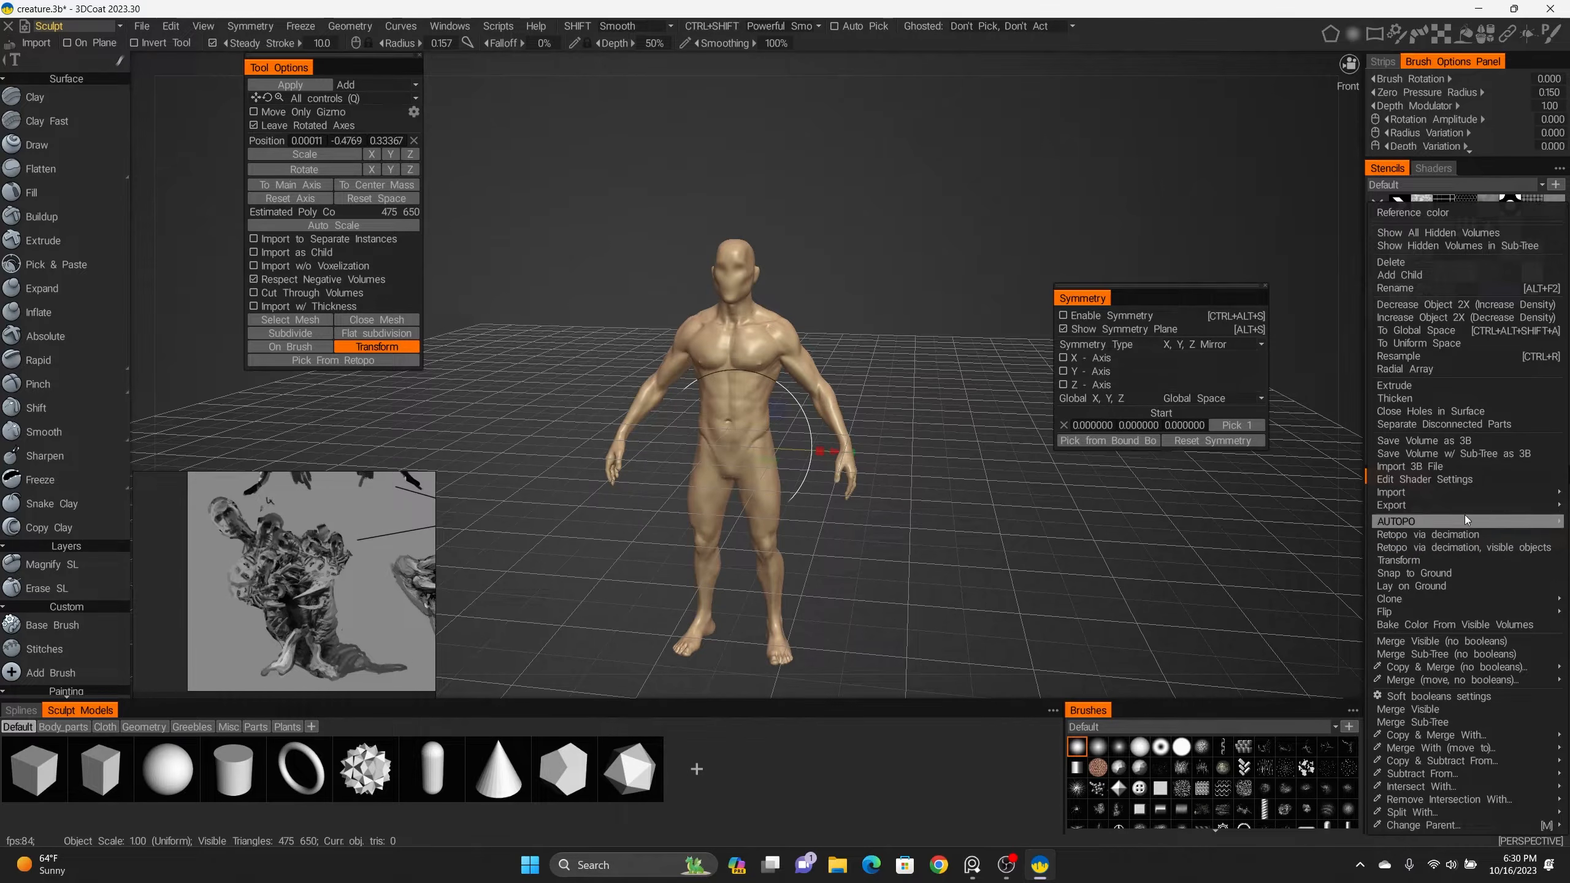
mouse_move(1466, 493)
left_click(1342, 491)
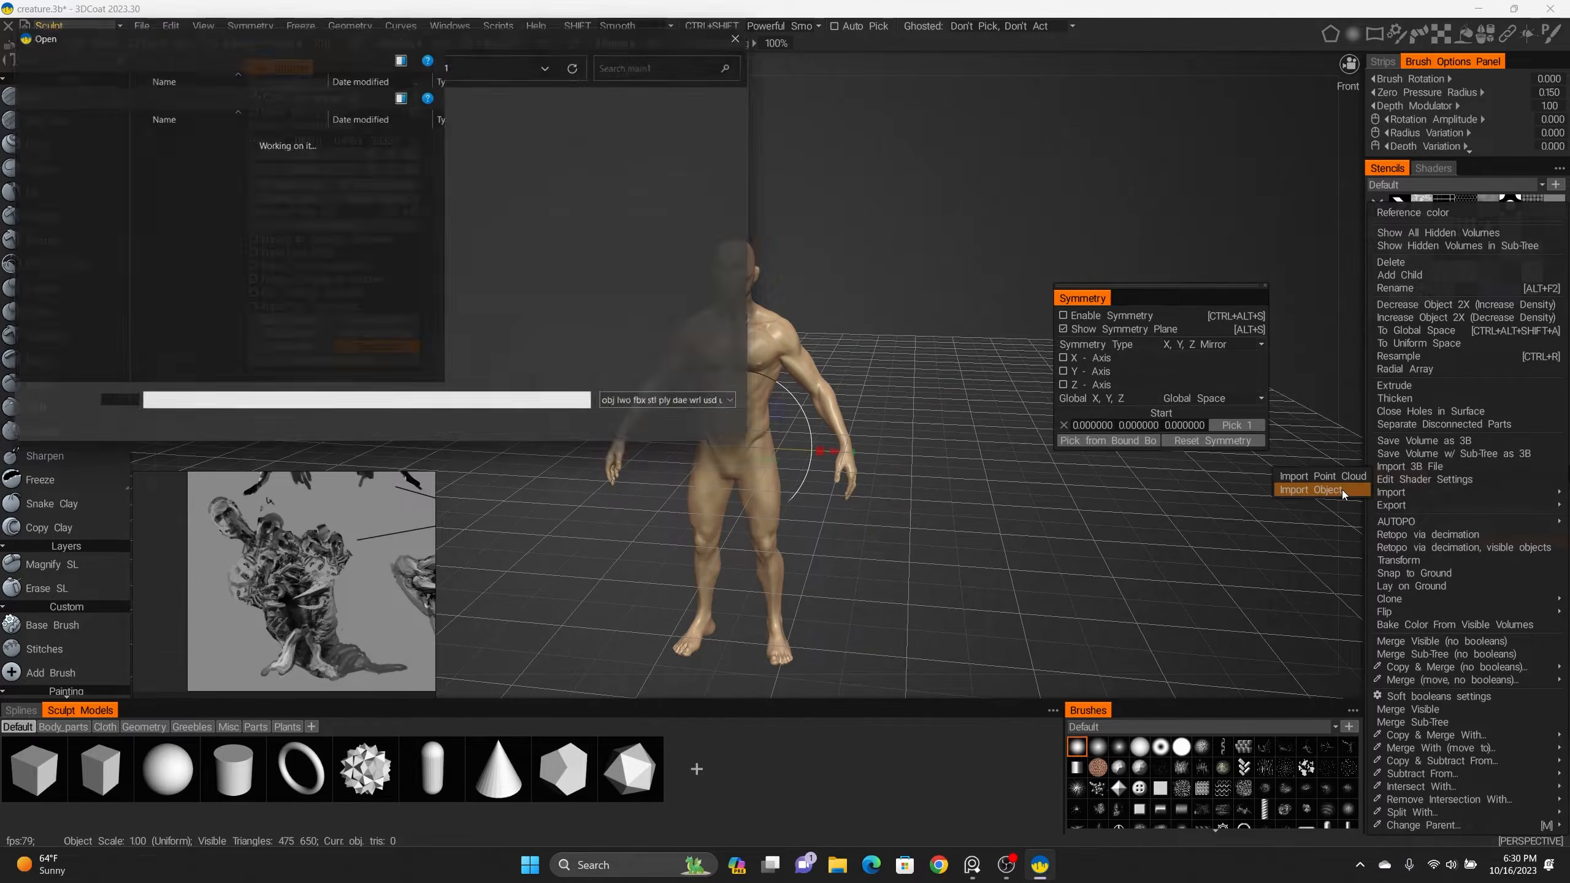
left_click(210, 60)
scroll(317, 232, "down", 10)
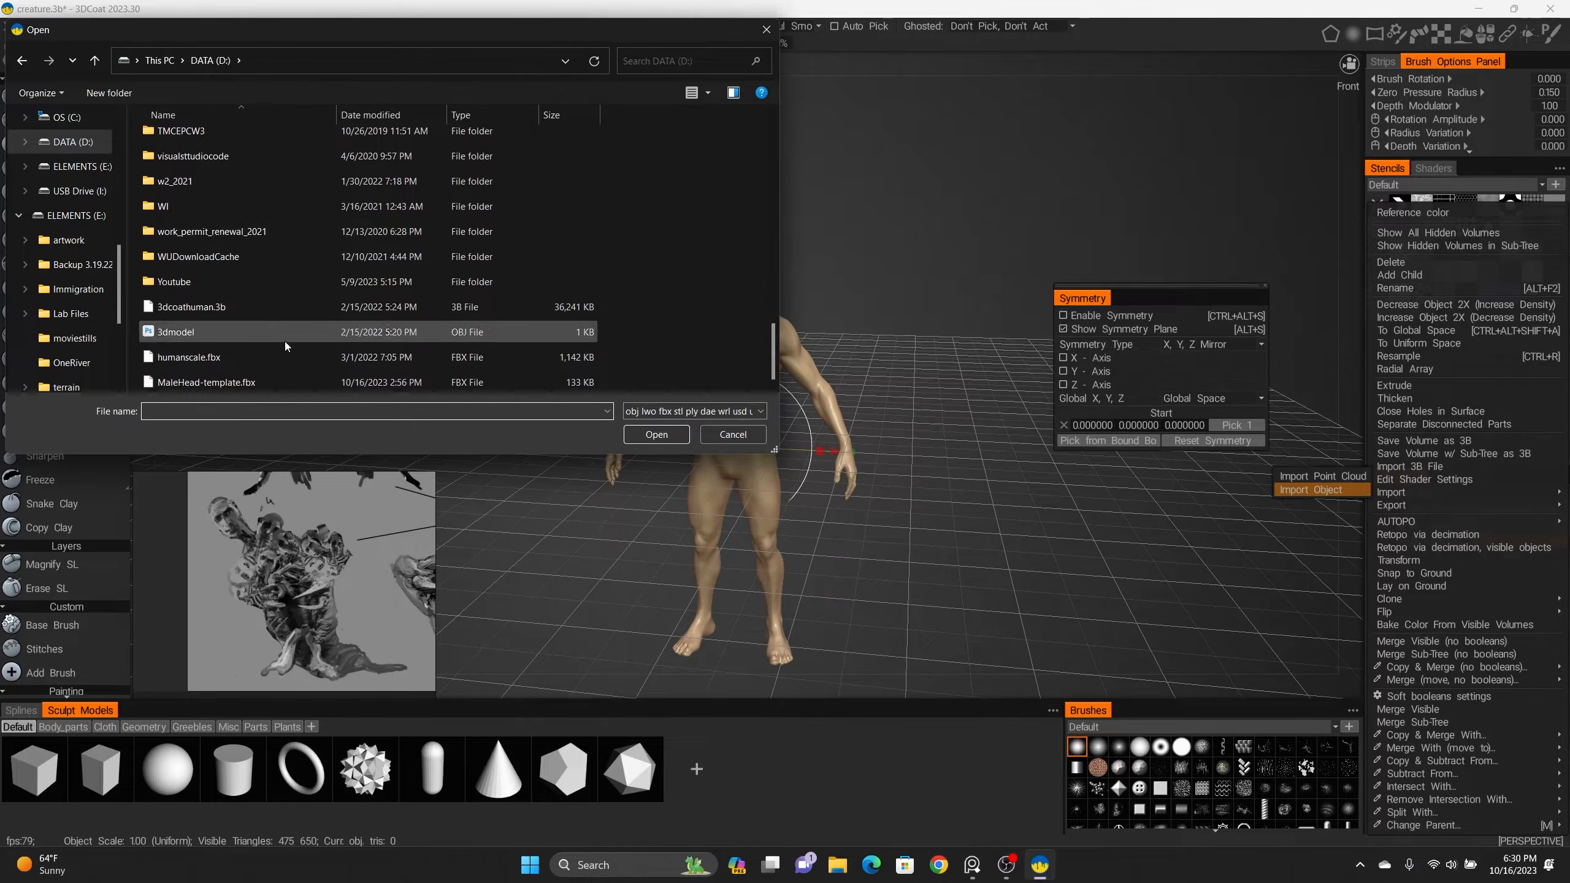
left_click(278, 381)
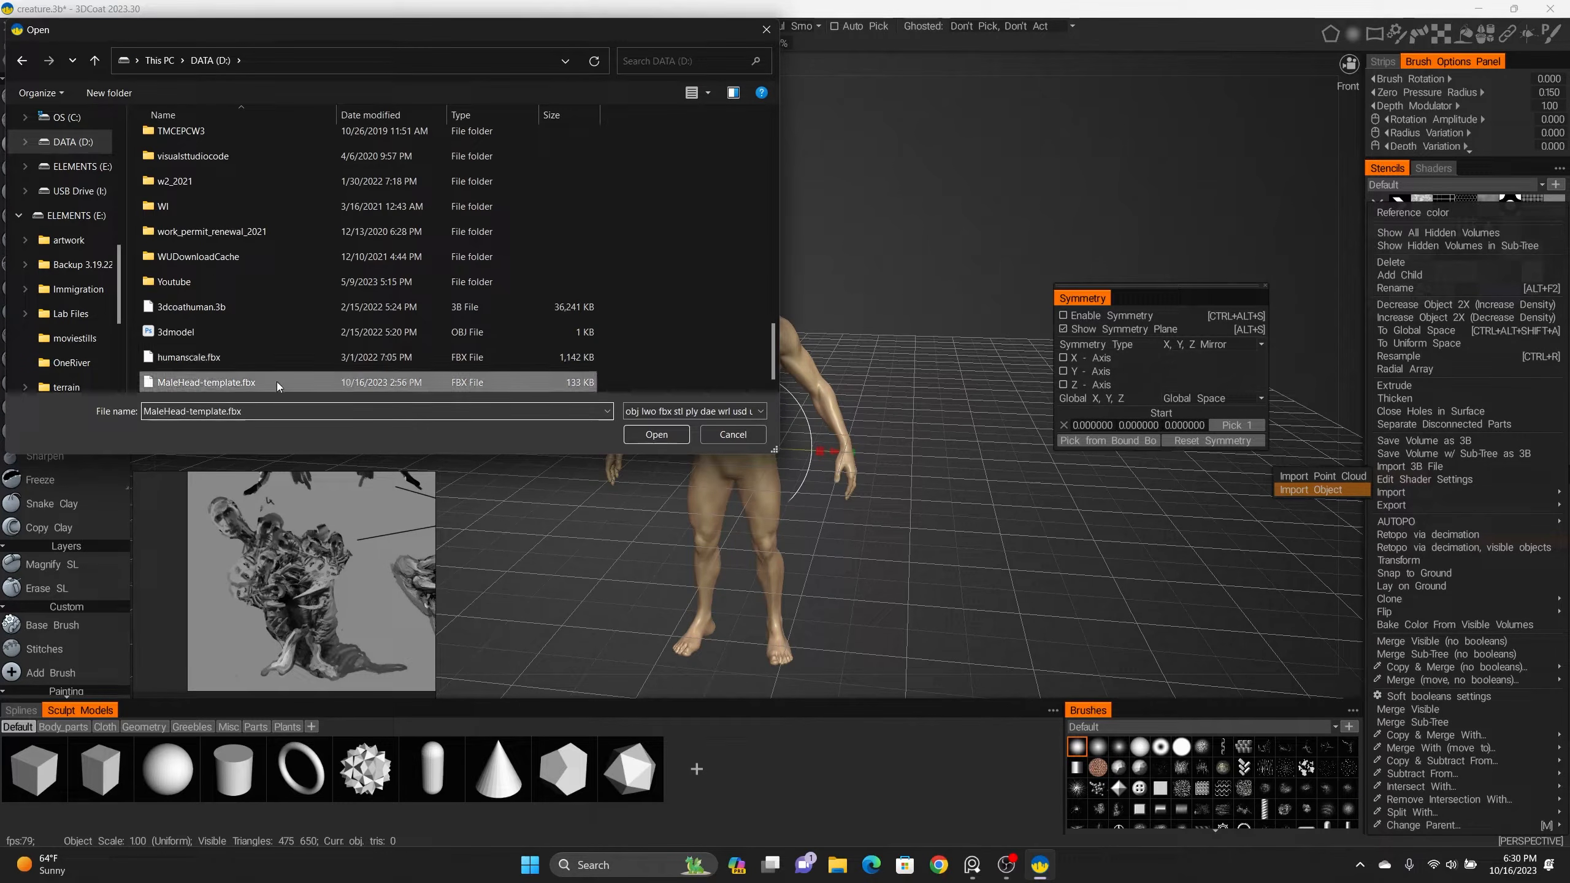
left_click(640, 437)
Convert the imported head volume to voxels with a required poly count of 500 000.
left_click_drag(764, 307, 796, 312, "alt")
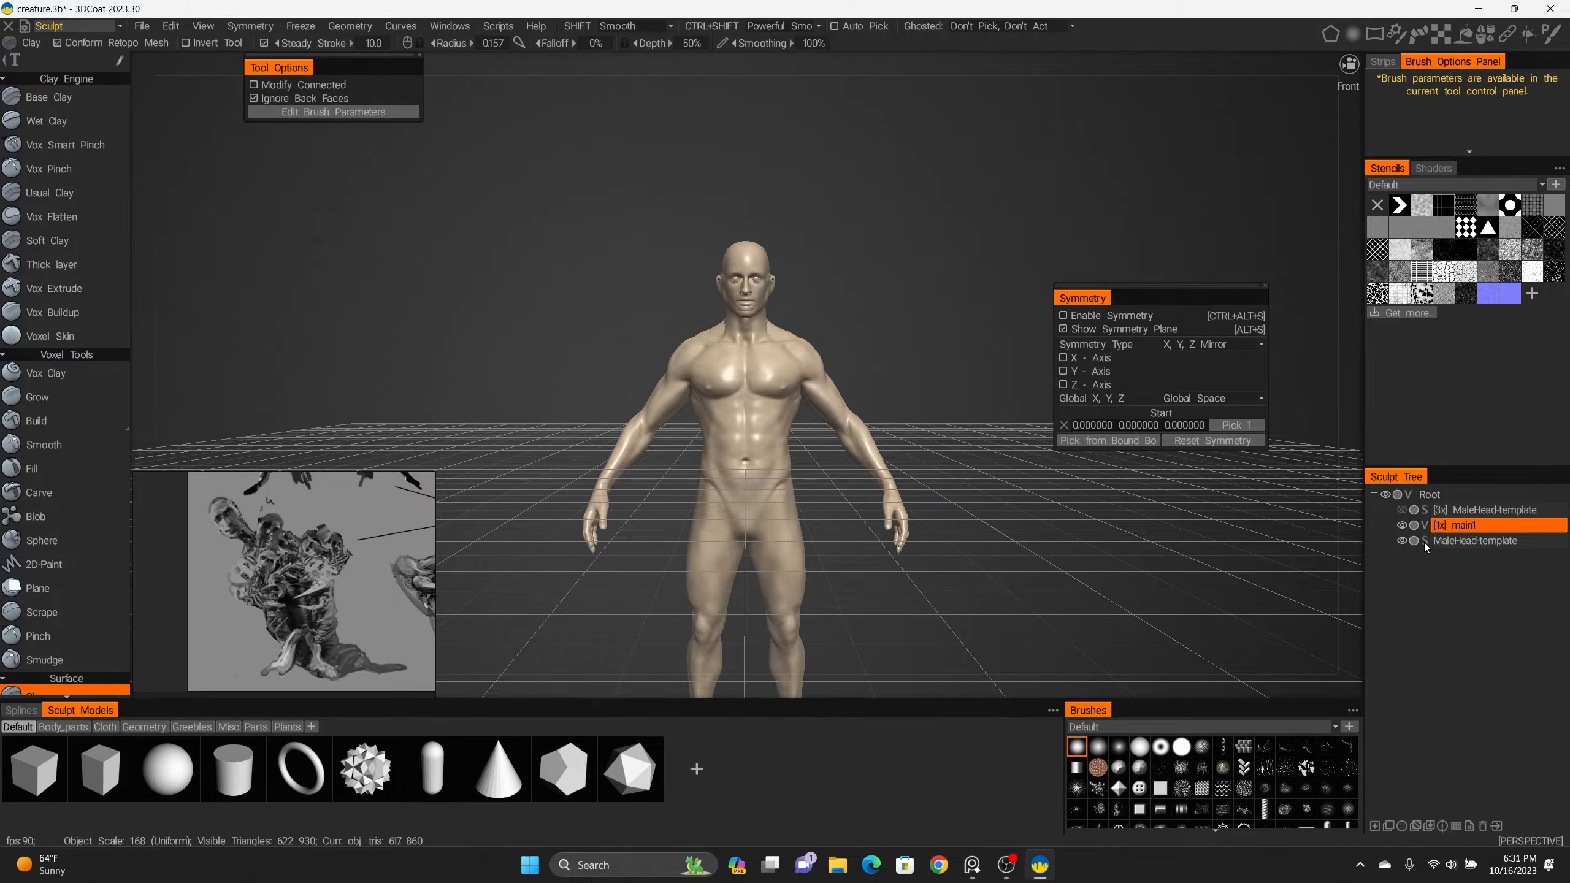
left_click(1424, 542)
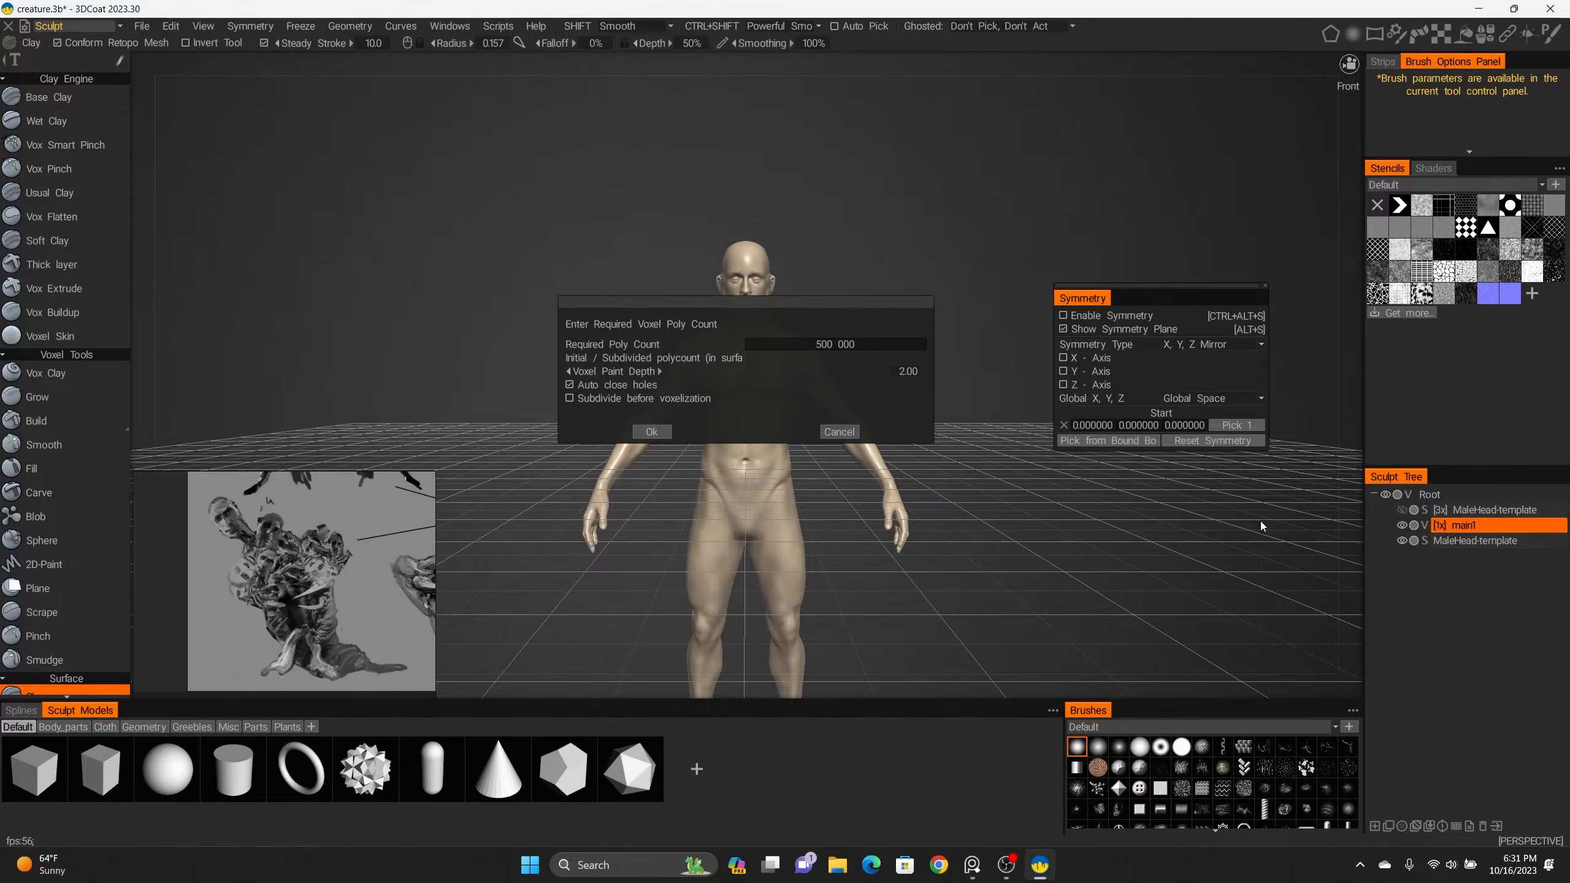
left_click(658, 439)
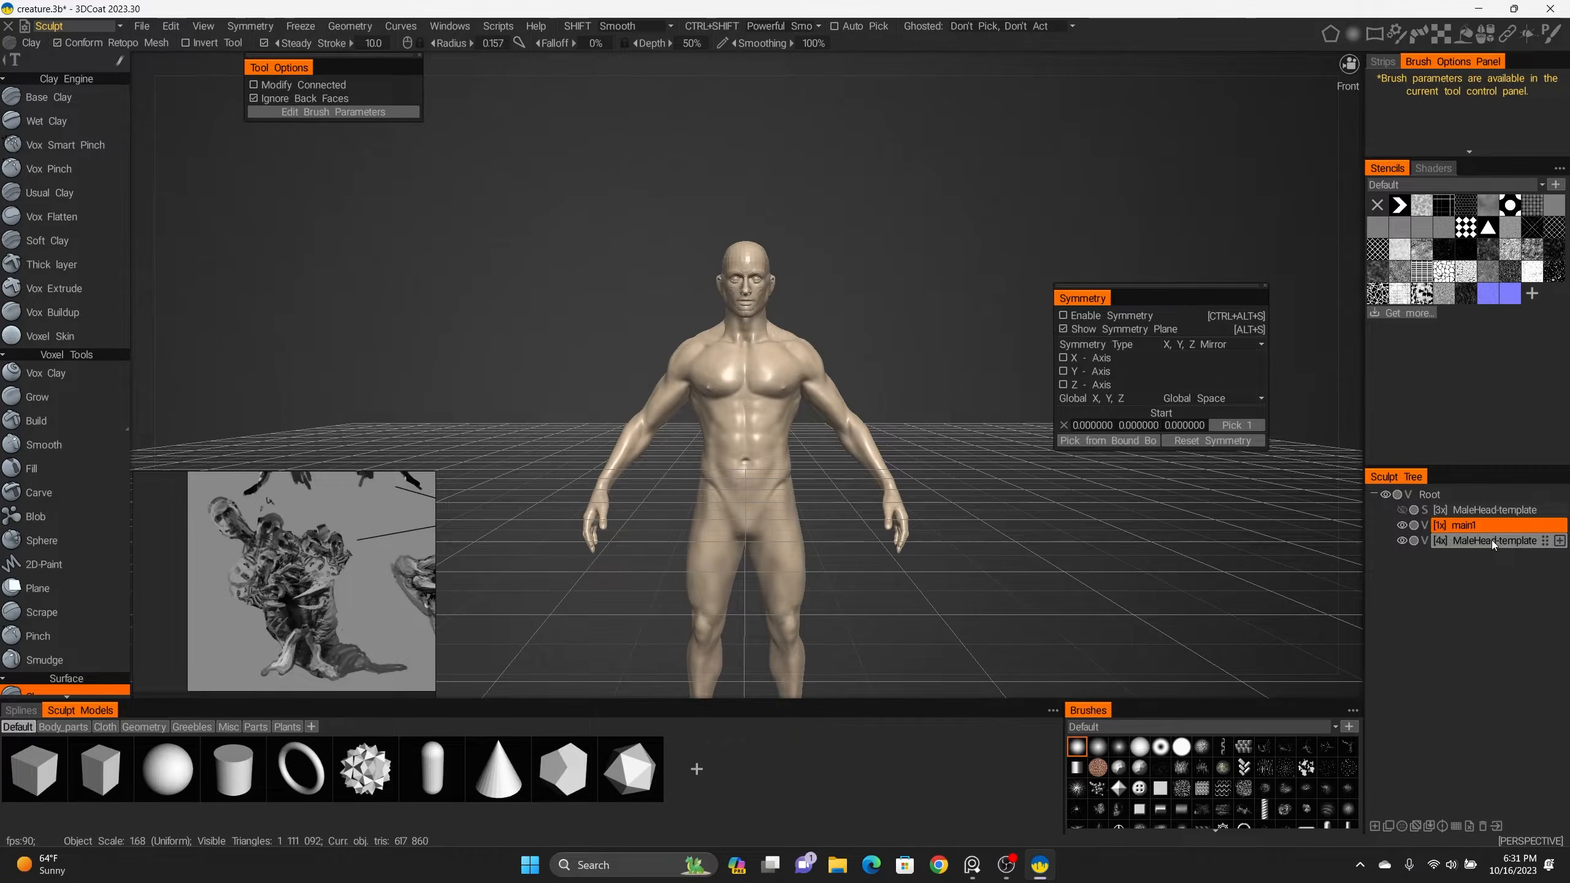
Cut the original faceless head off the main1 body with a rectangular Cut Off selection.
mouse_move(775, 242)
right_mouse_down("alt")
mouse_move(805, 255)
mouse_move(825, 236)
right_mouse_up("alt")
left_click_drag(826, 240, 928, 270, "alt")
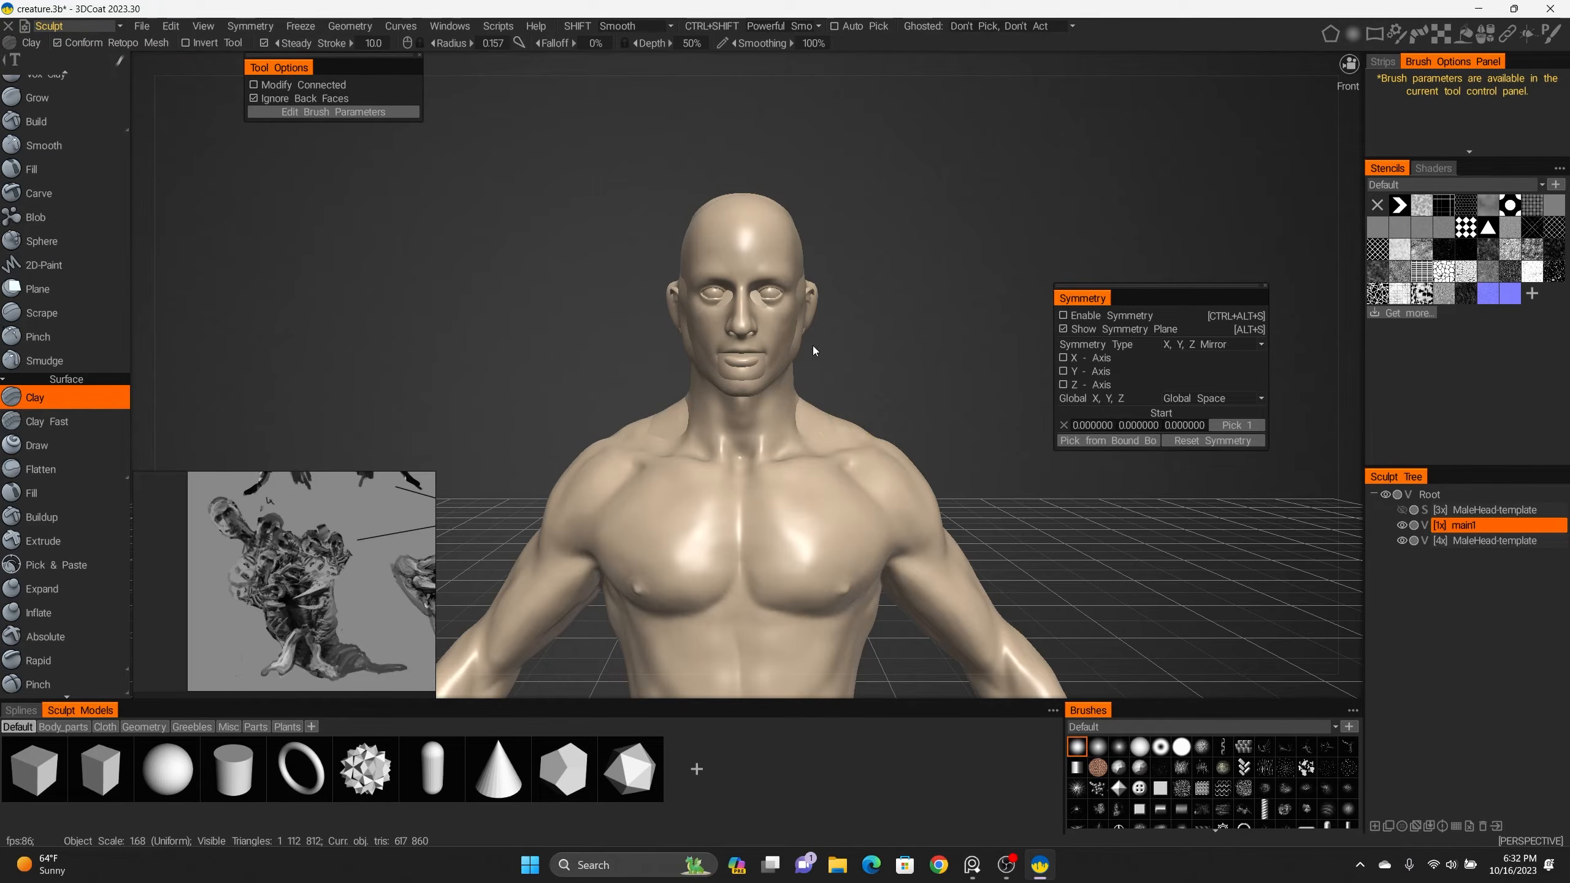
left_click_drag(625, 138, 881, 400)
mouse_move(834, 347)
left_mouse_down("alt")
mouse_move(1000, 335)
mouse_move(956, 349)
mouse_move(970, 349)
mouse_move(787, 341)
mouse_move(681, 316)
left_mouse_up("alt")
scroll(687, 316, "down", 3)
Try to copy and merge main1 with the body volume, toggling the body's visibility to check the merge.
right_click(1496, 523)
mouse_move(1471, 717)
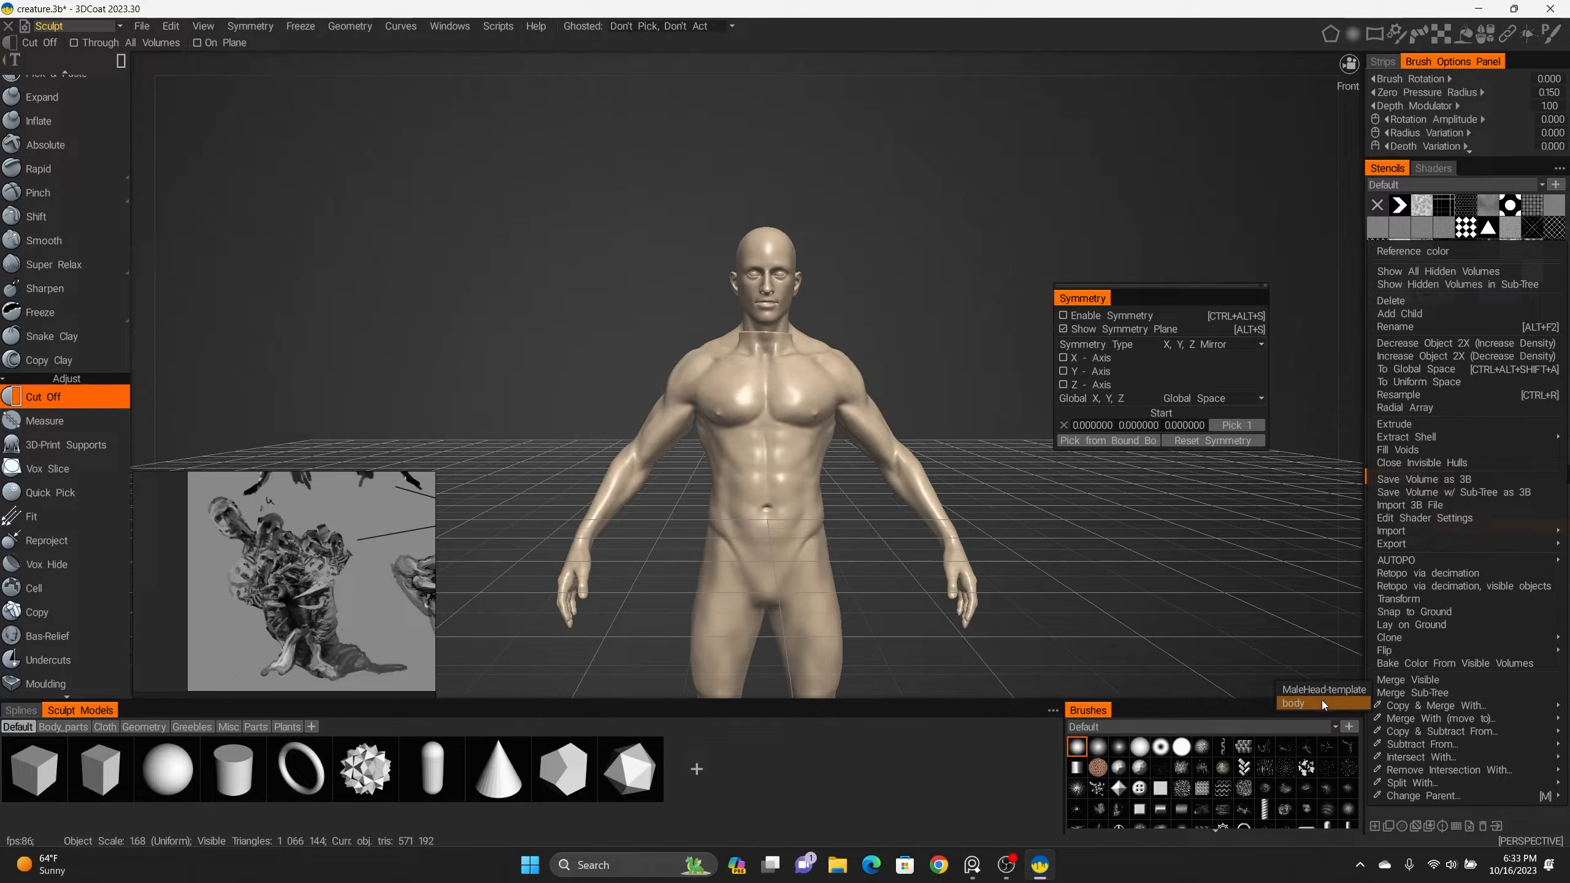
left_click(1323, 703)
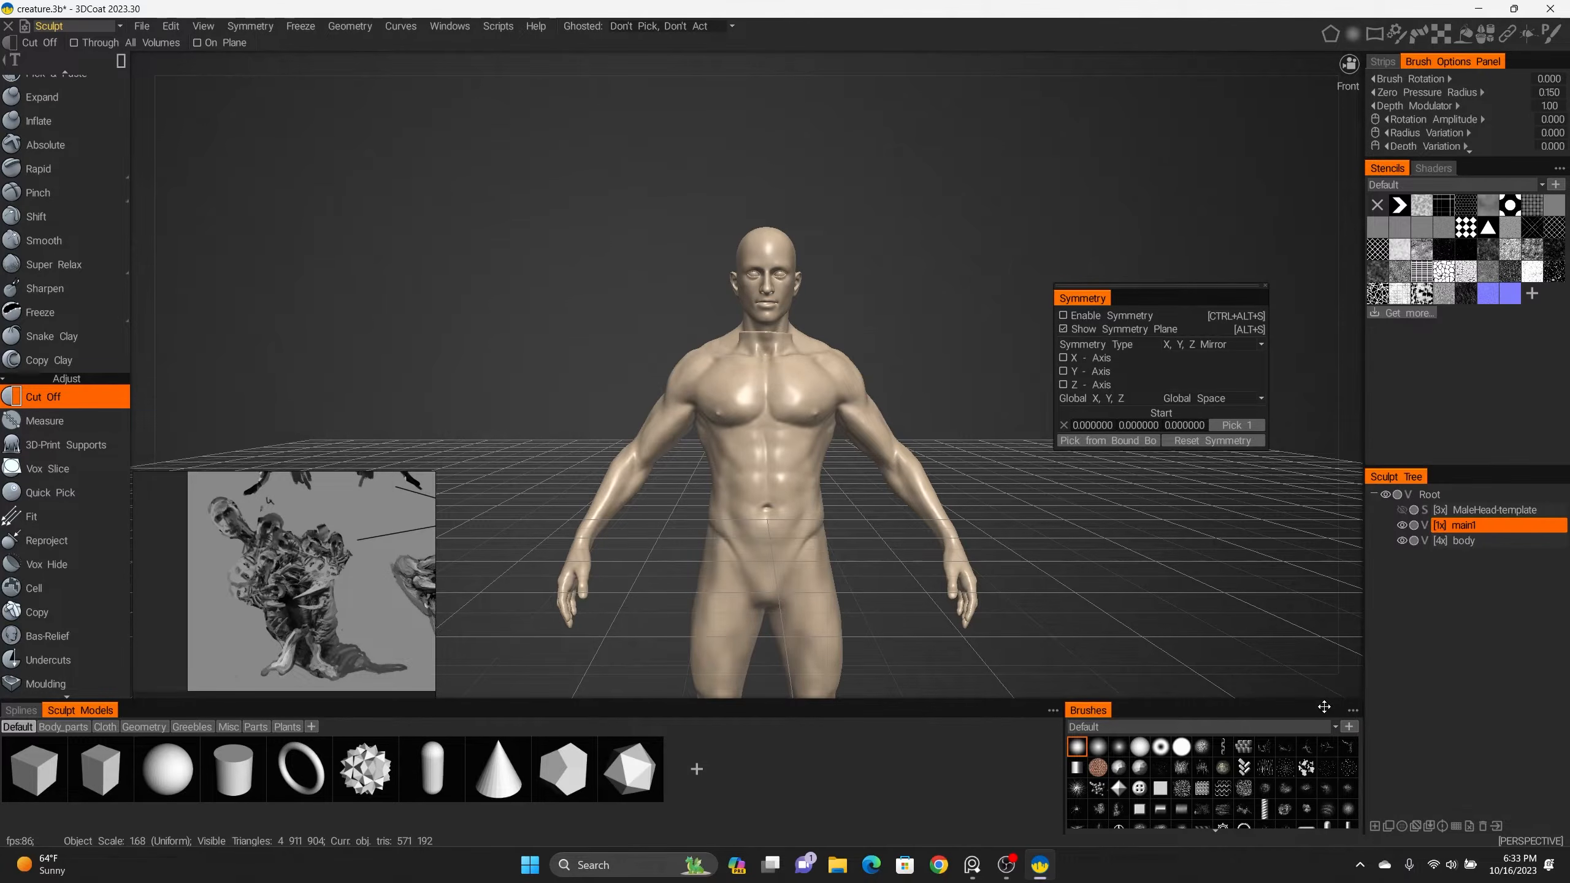
left_click(1403, 541)
left_click(1403, 540)
left_click(1403, 541)
left_click(1403, 541)
middle_click_drag(1057, 480, 907, 406)
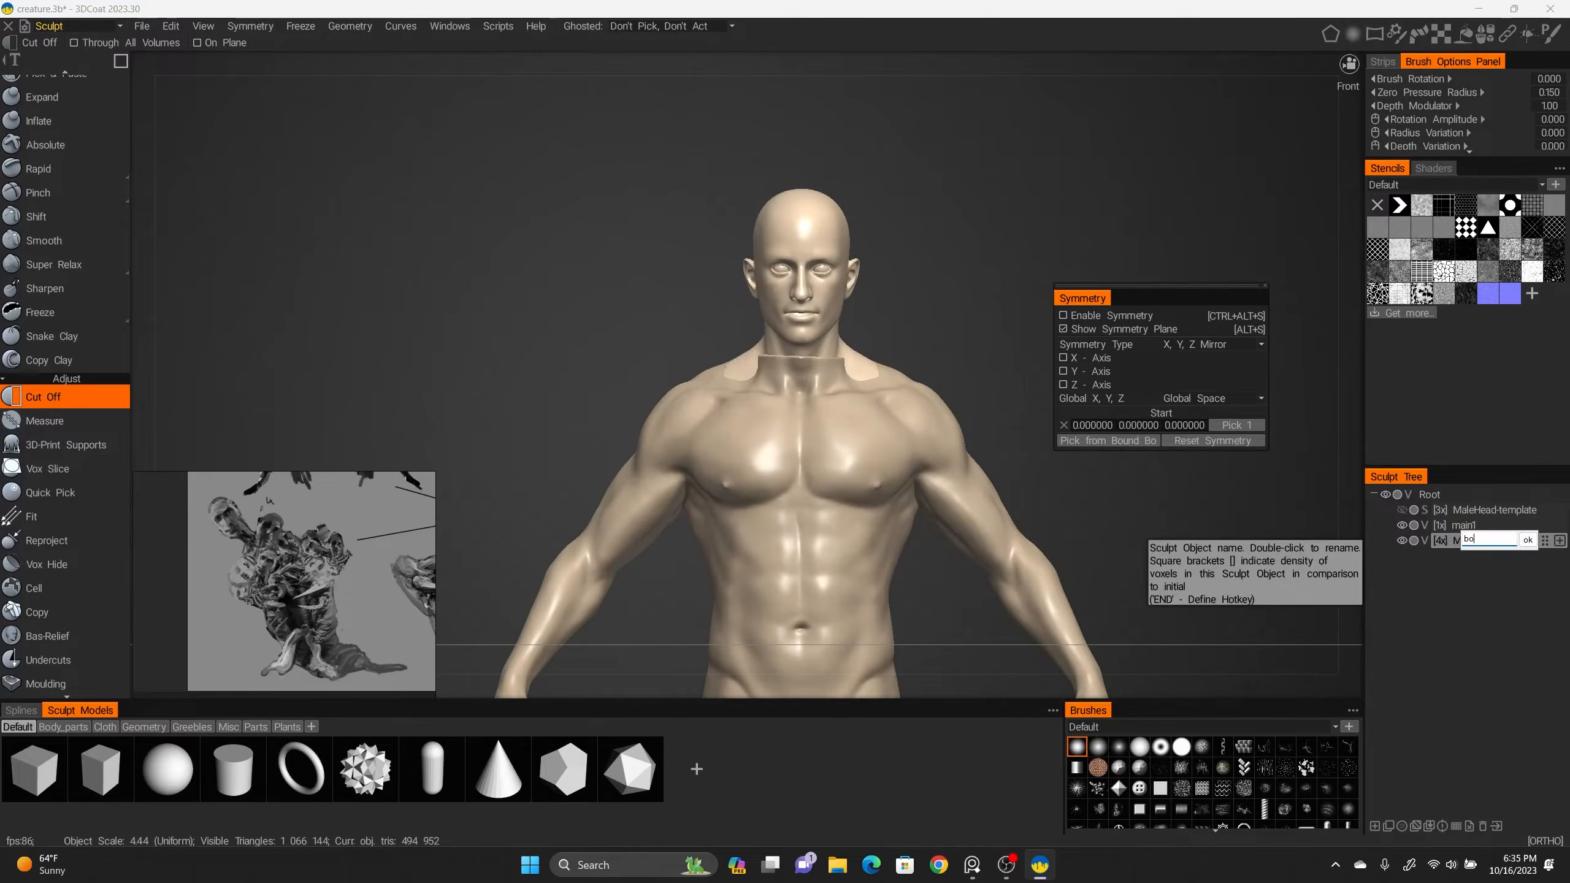
Copy and merge main1 with the head volume renamed as body, leaving only body visible and selected.
right_click(1465, 531)
mouse_move(1445, 720)
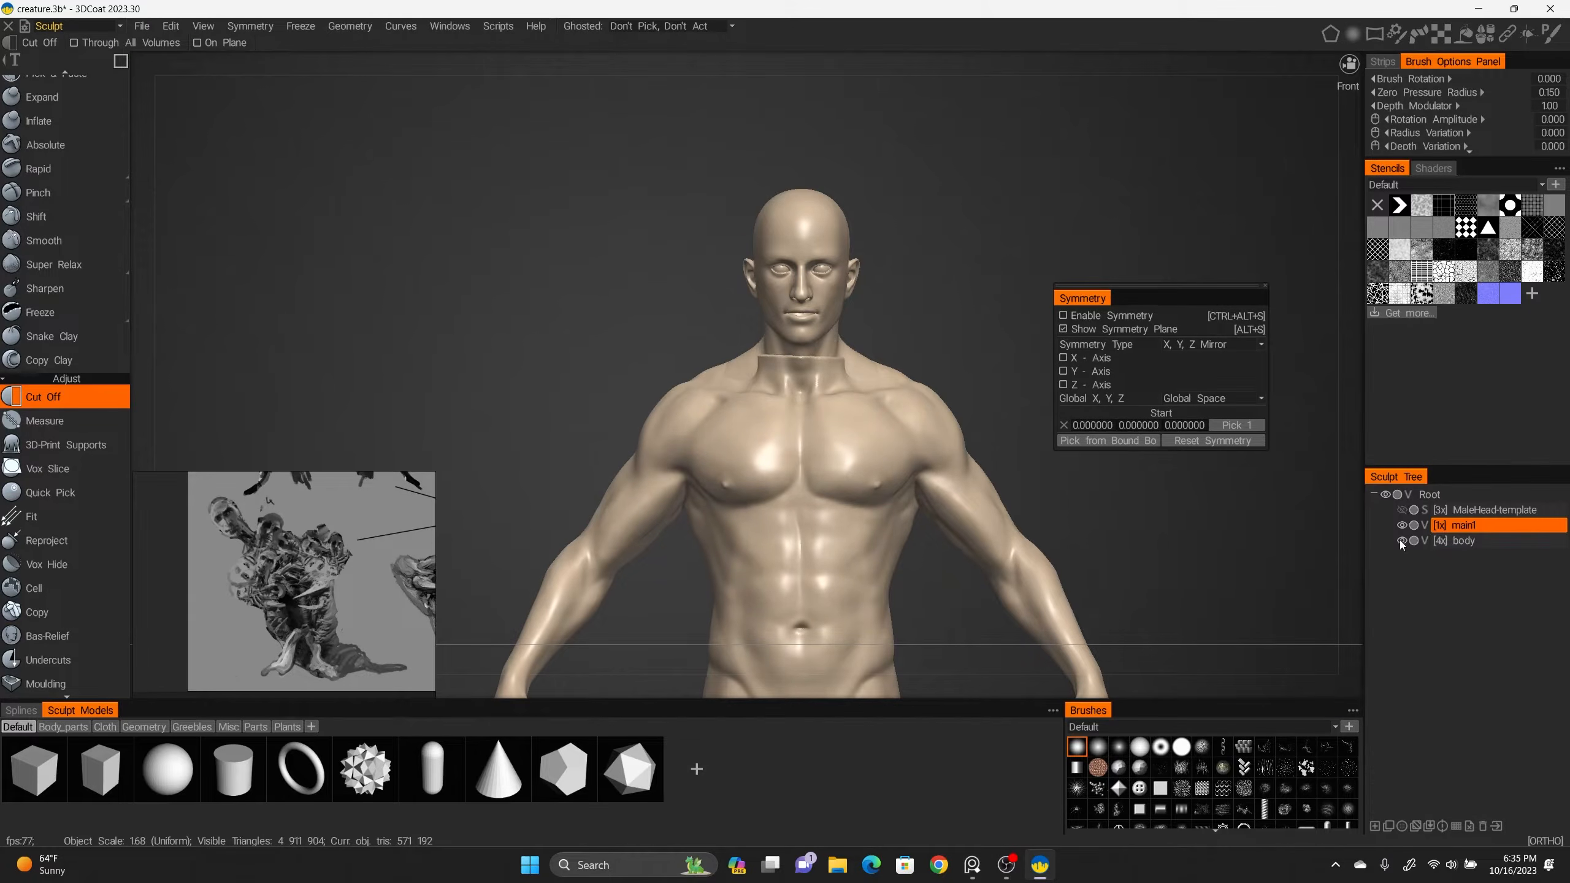
left_click(1447, 540)
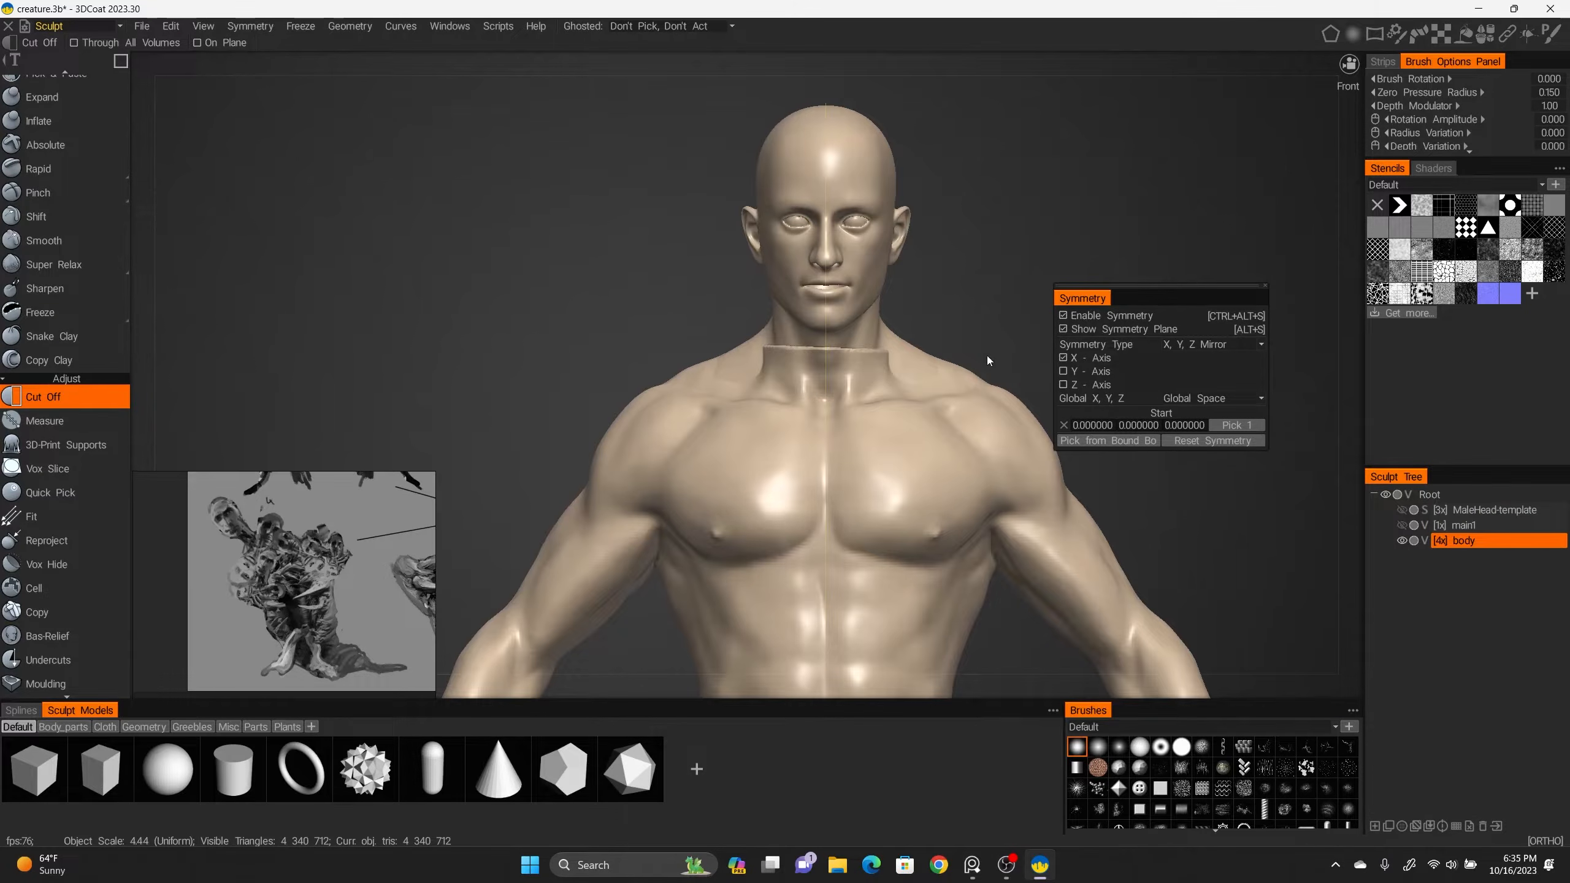
Blend the neck seam between the head and the torso with the surface Fill brush.
scroll(58, 300, "down", 1)
scroll(59, 299, "up", 6)
left_click(44, 198)
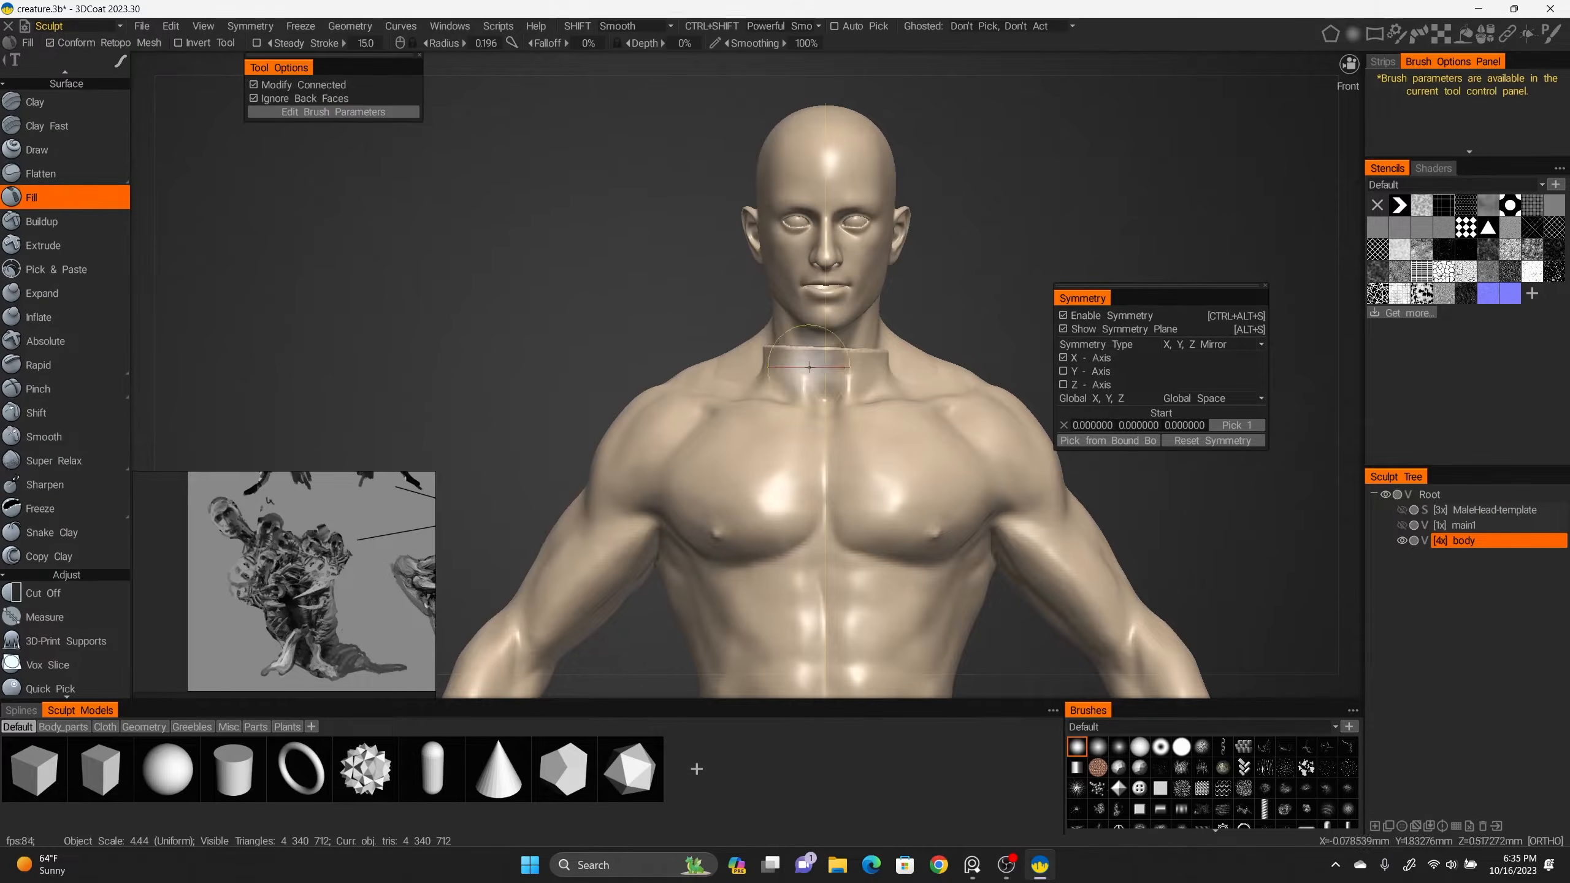
left_click_drag(857, 342, 1006, 312, "alt")
left_click_drag(767, 337, 986, 344, "alt")
right_click_drag(985, 344, 929, 340, "alt")
Cut both arms off the body below the shoulders from the front view, trimming the stumps with the lasso.
key("KP_2")
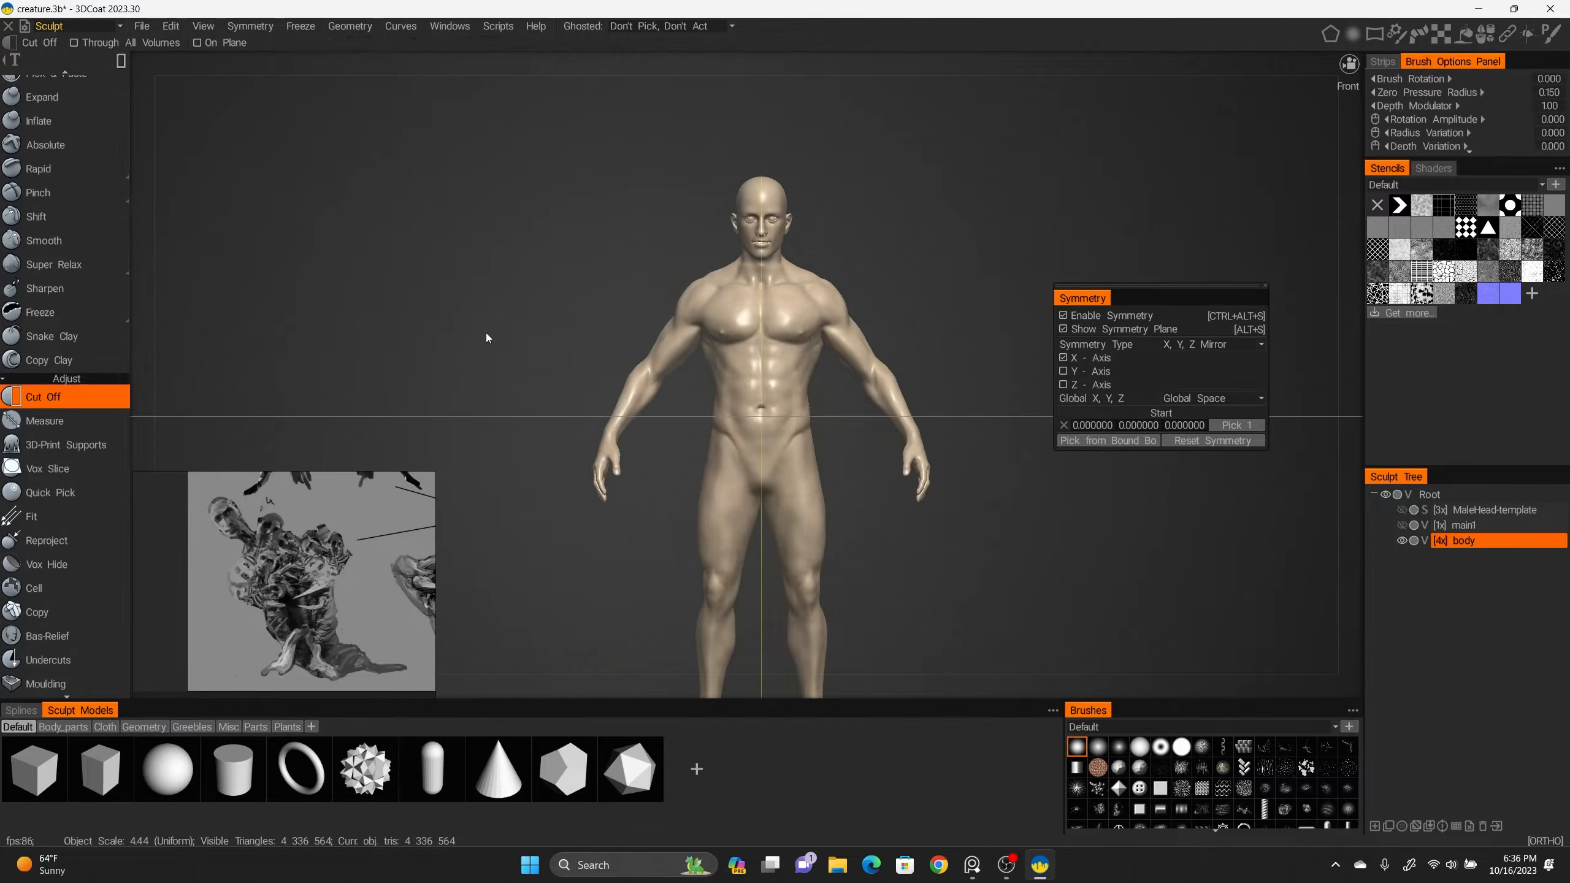
left_click_drag(472, 255, 676, 532)
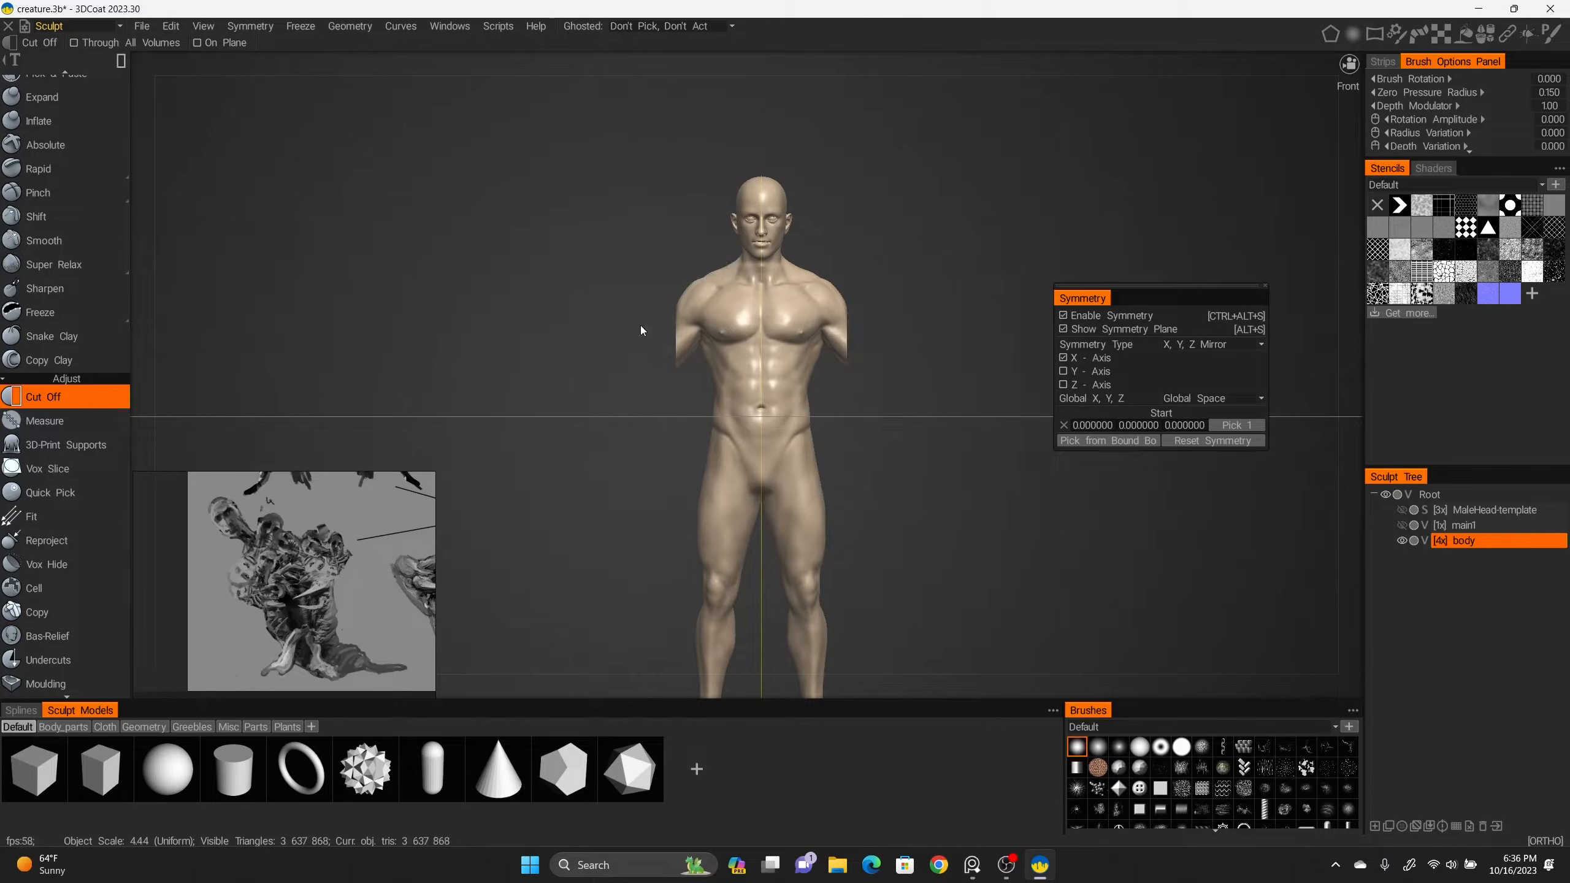
key("shift")
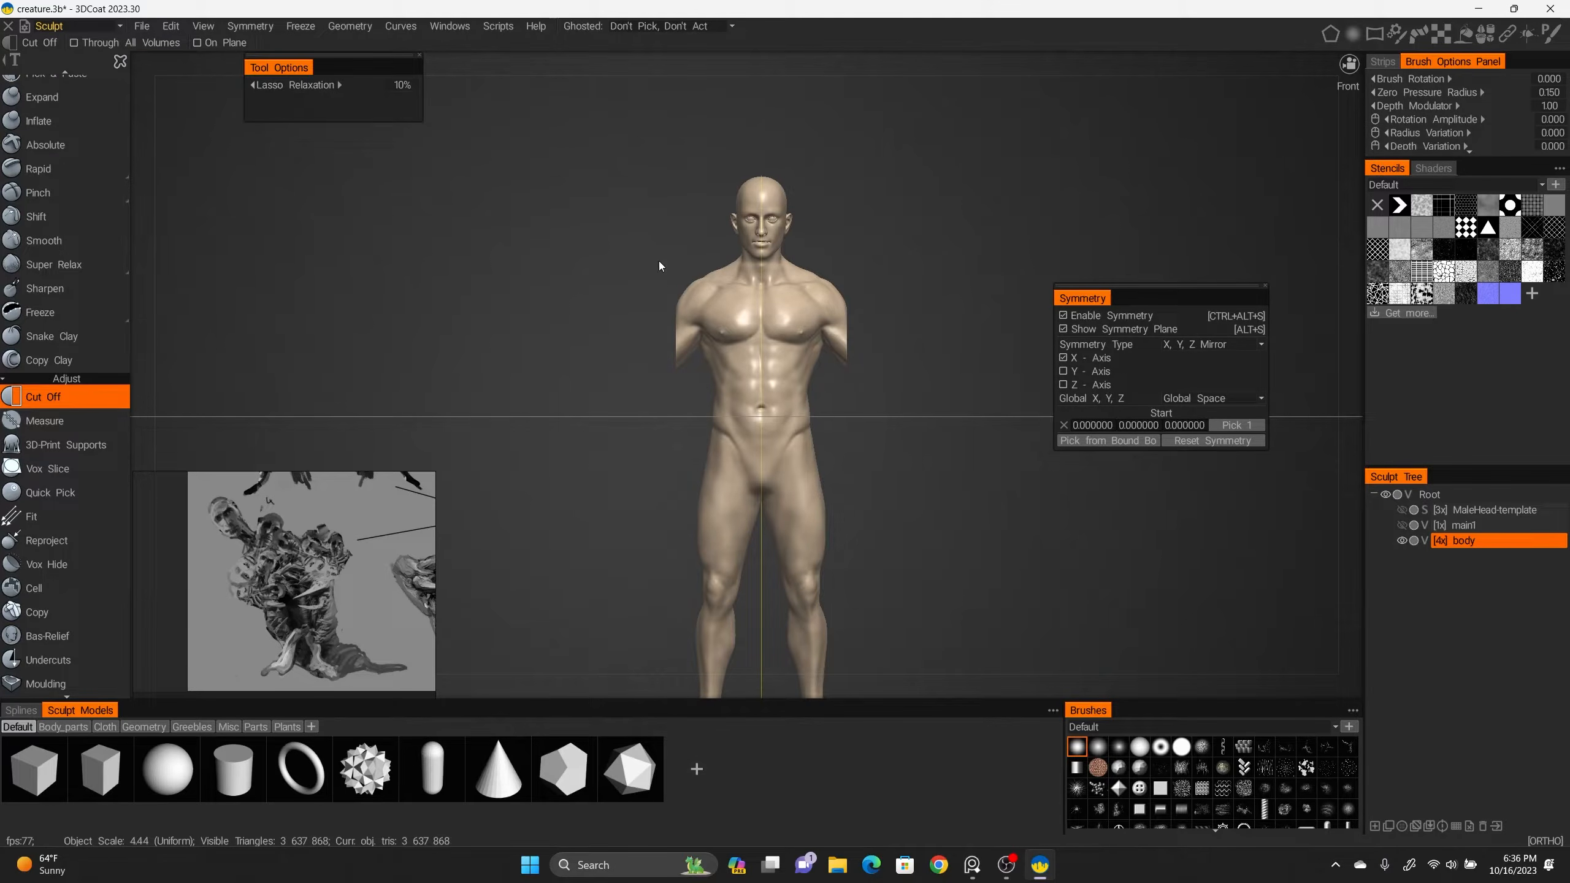
left_click_drag(701, 334, 671, 388)
left_click_drag(668, 255, 680, 260)
mouse_move(891, 307)
left_mouse_down("alt")
mouse_move(976, 334)
mouse_move(913, 343)
mouse_move(888, 323)
left_mouse_up("alt")
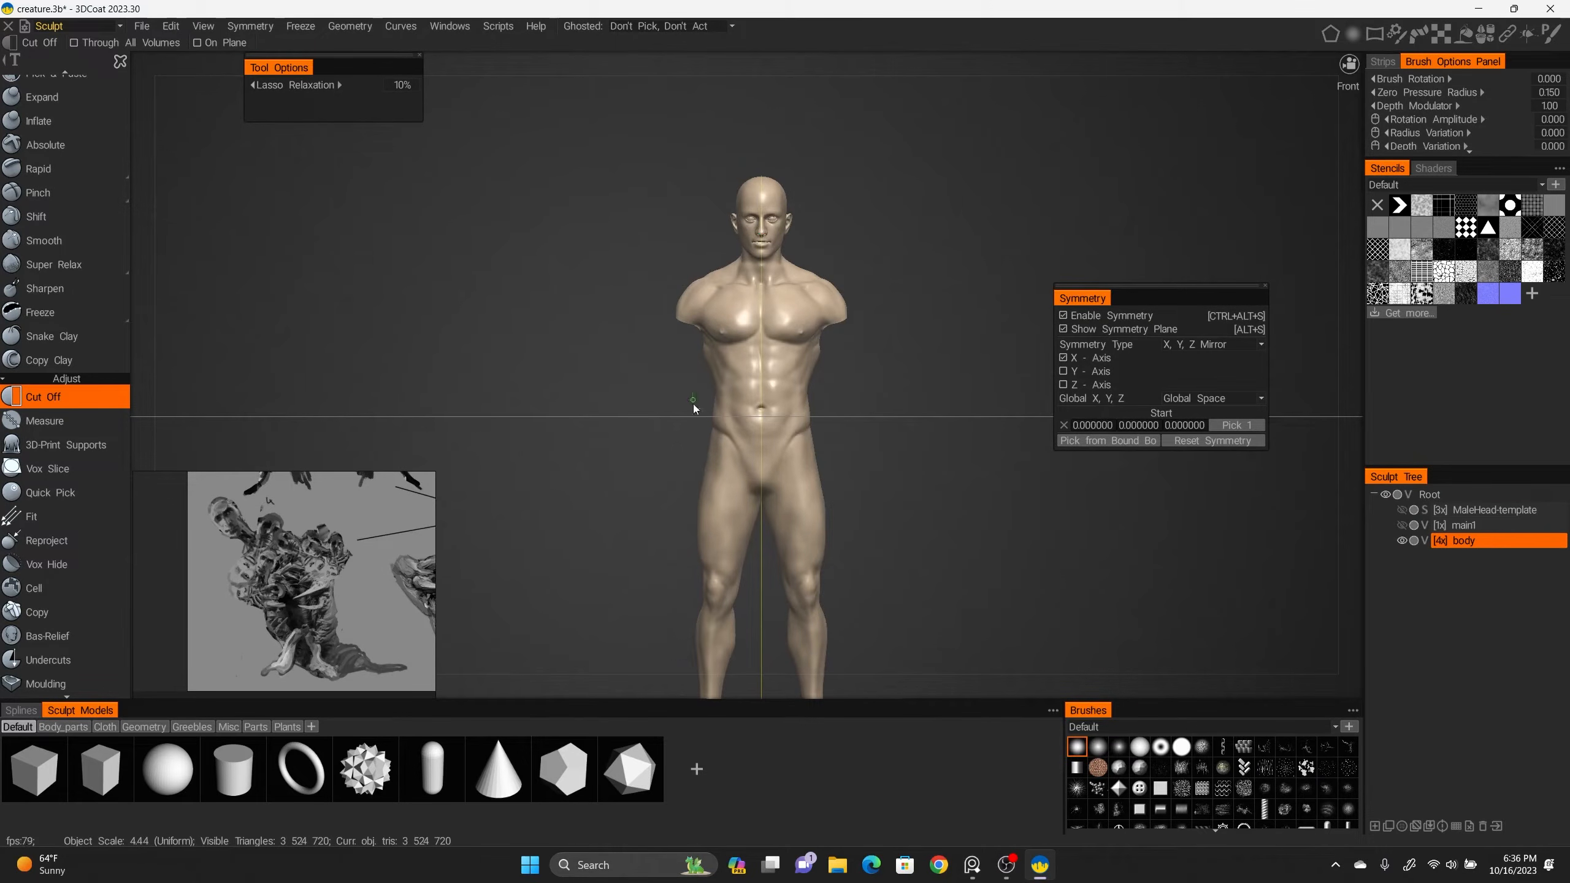
Cut both legs off at the hips with the lasso, including the leftover lower legs and feet.
left_click_drag(709, 430, 720, 433)
left_click_drag(749, 484, 754, 592)
middle_click_drag(957, 455, 994, 331)
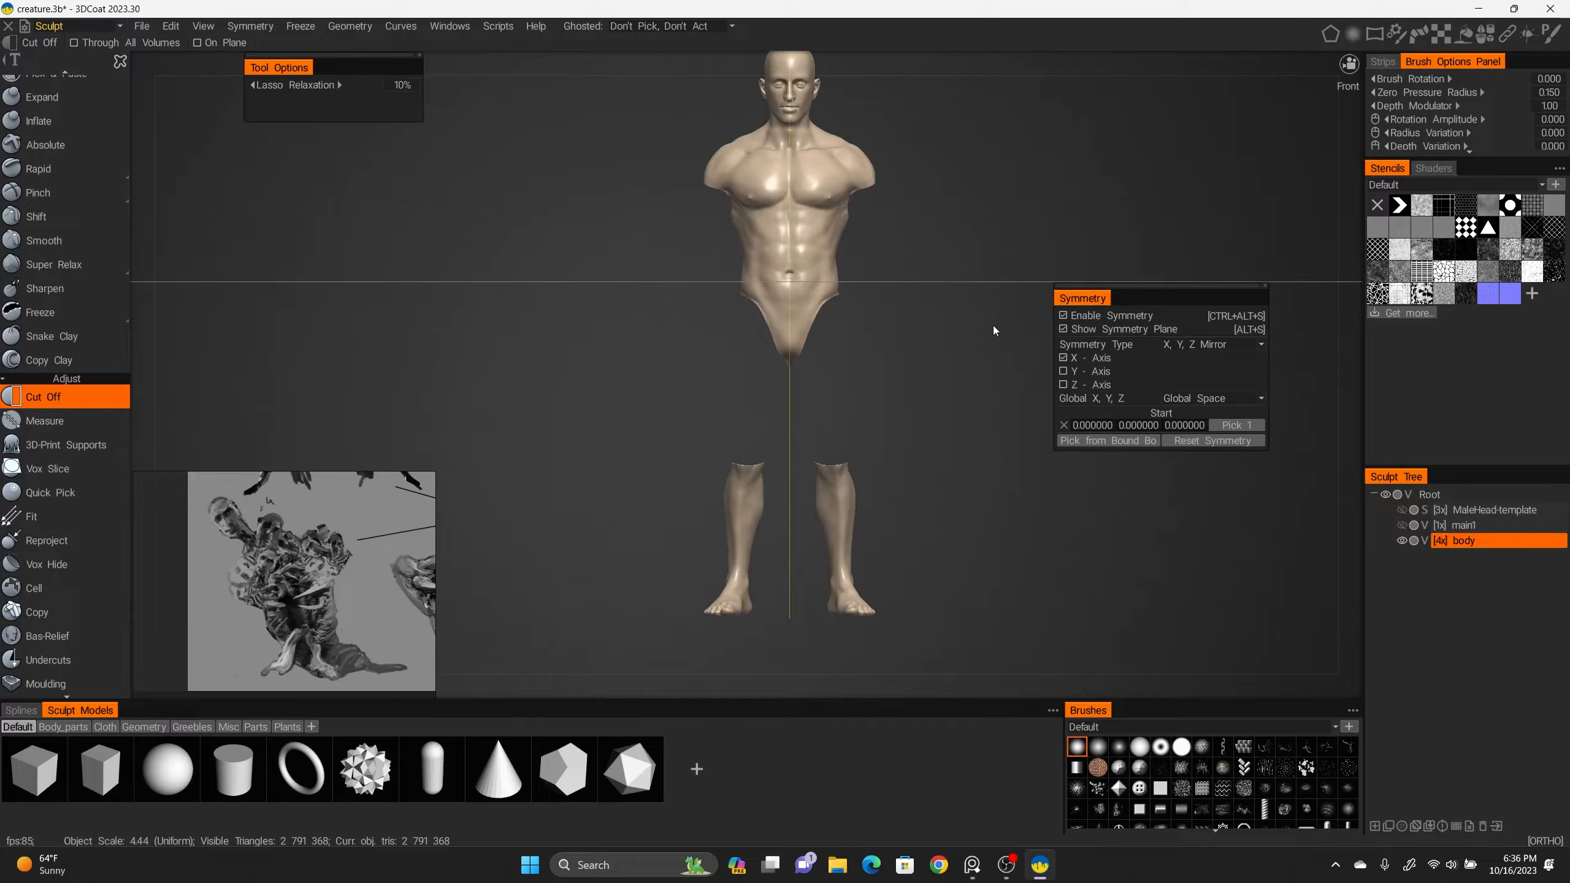
mouse_move(793, 542)
left_mouse_down()
mouse_move(704, 415)
mouse_move(856, 420)
mouse_move(784, 391)
mouse_move(744, 351)
left_mouse_up()
middle_click_drag(744, 352, 701, 444)
right_click_drag(701, 444, 797, 486)
middle_click_drag(897, 415, 892, 470, "alt")
left_click_drag(878, 446, 968, 408, "alt")
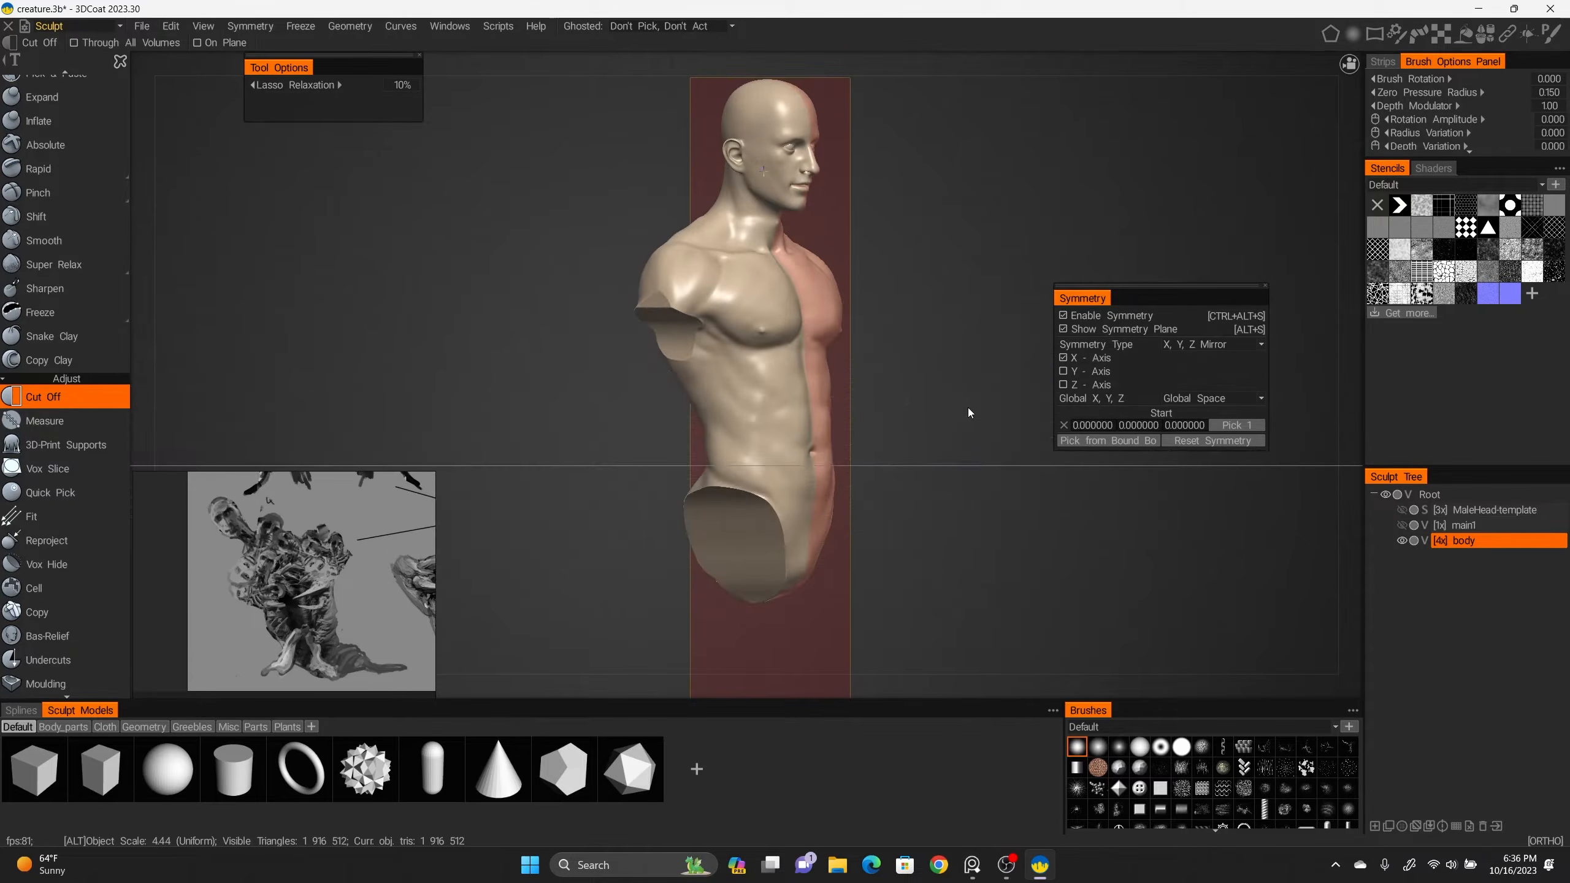
key("1")
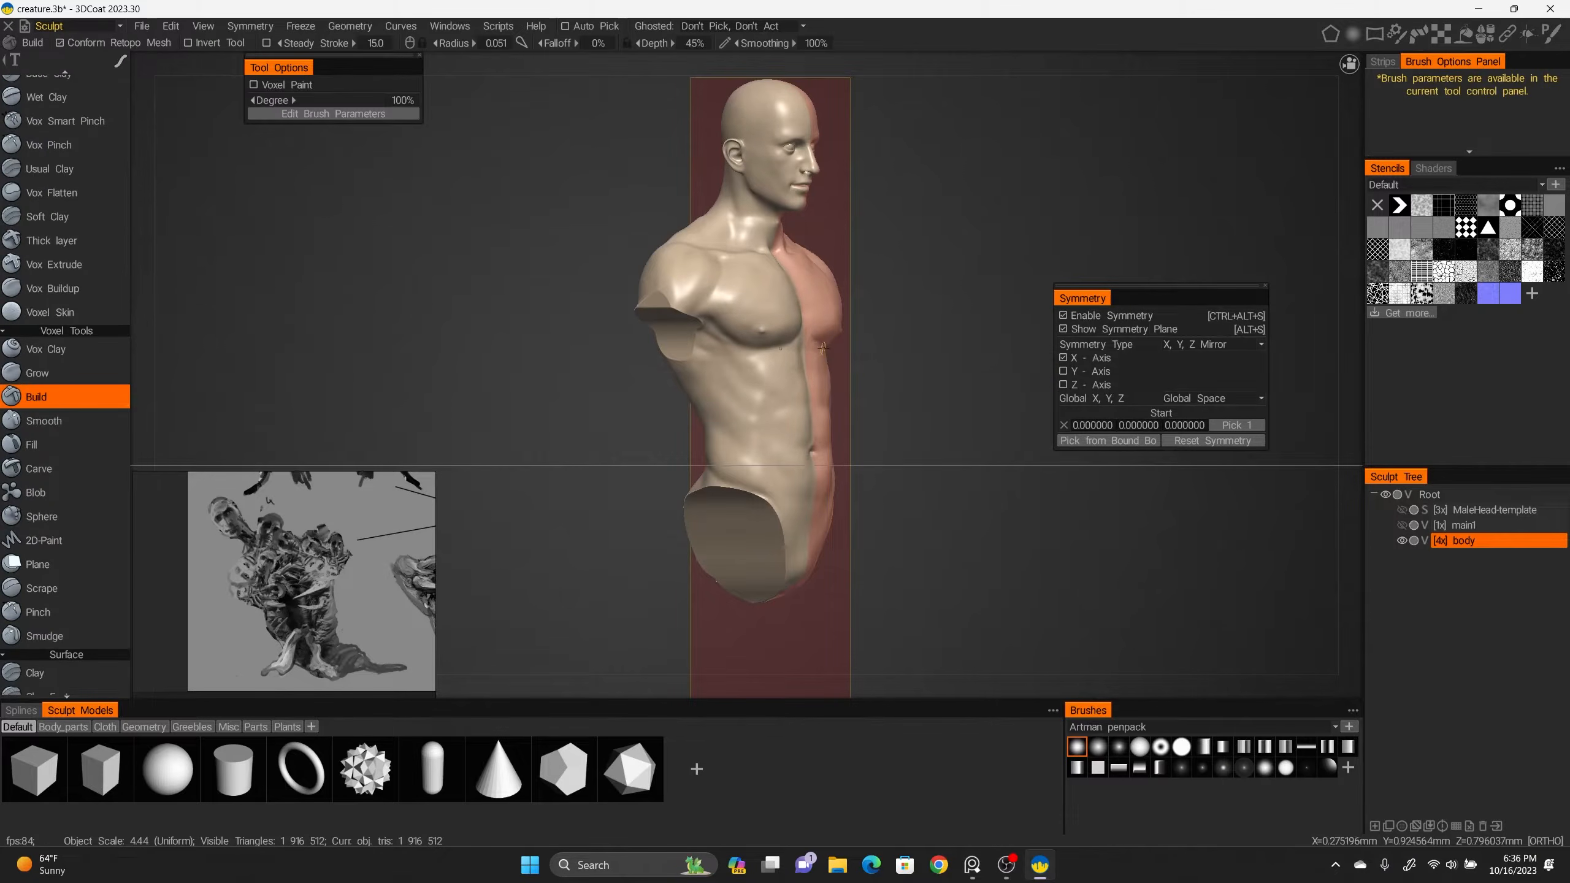
key("bracketright")
key("bracketright")
key("bracketright")
key("bracketright")
key("bracketright")
key("bracketright")
key("bracketright")
key("bracketright")
key("bracketright")
key("bracketright")
key("bracketright")
key("bracketright")
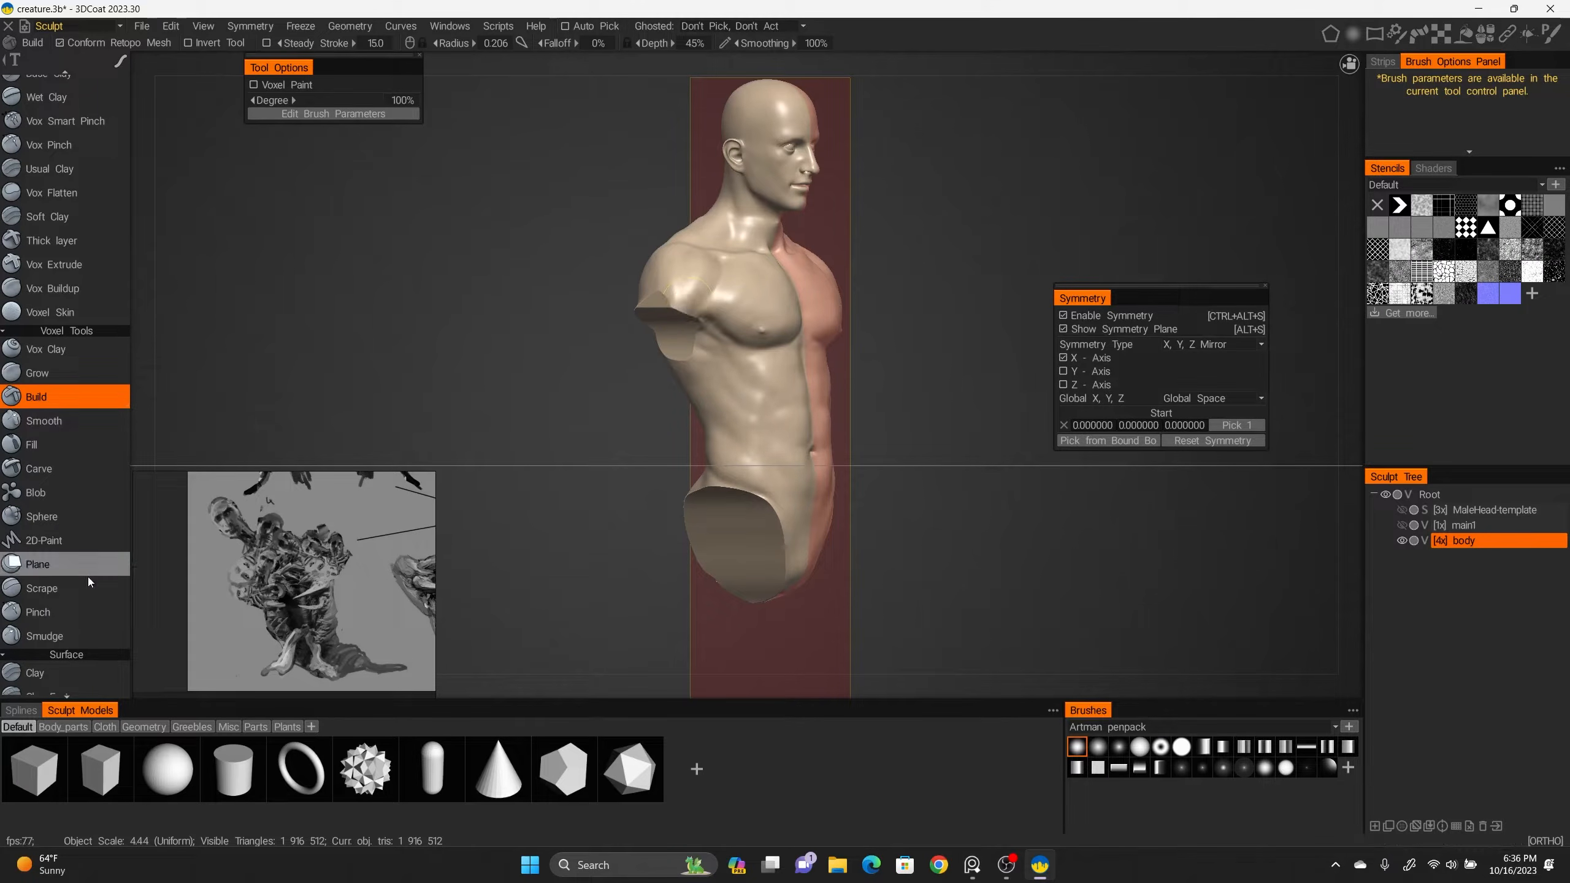
Round off the cut edges of the arm and leg stumps with the voxel Fill brush, using X symmetry.
left_click(82, 442)
mouse_move(718, 330)
left_mouse_down()
mouse_move(689, 312)
mouse_move(778, 300)
left_mouse_up()
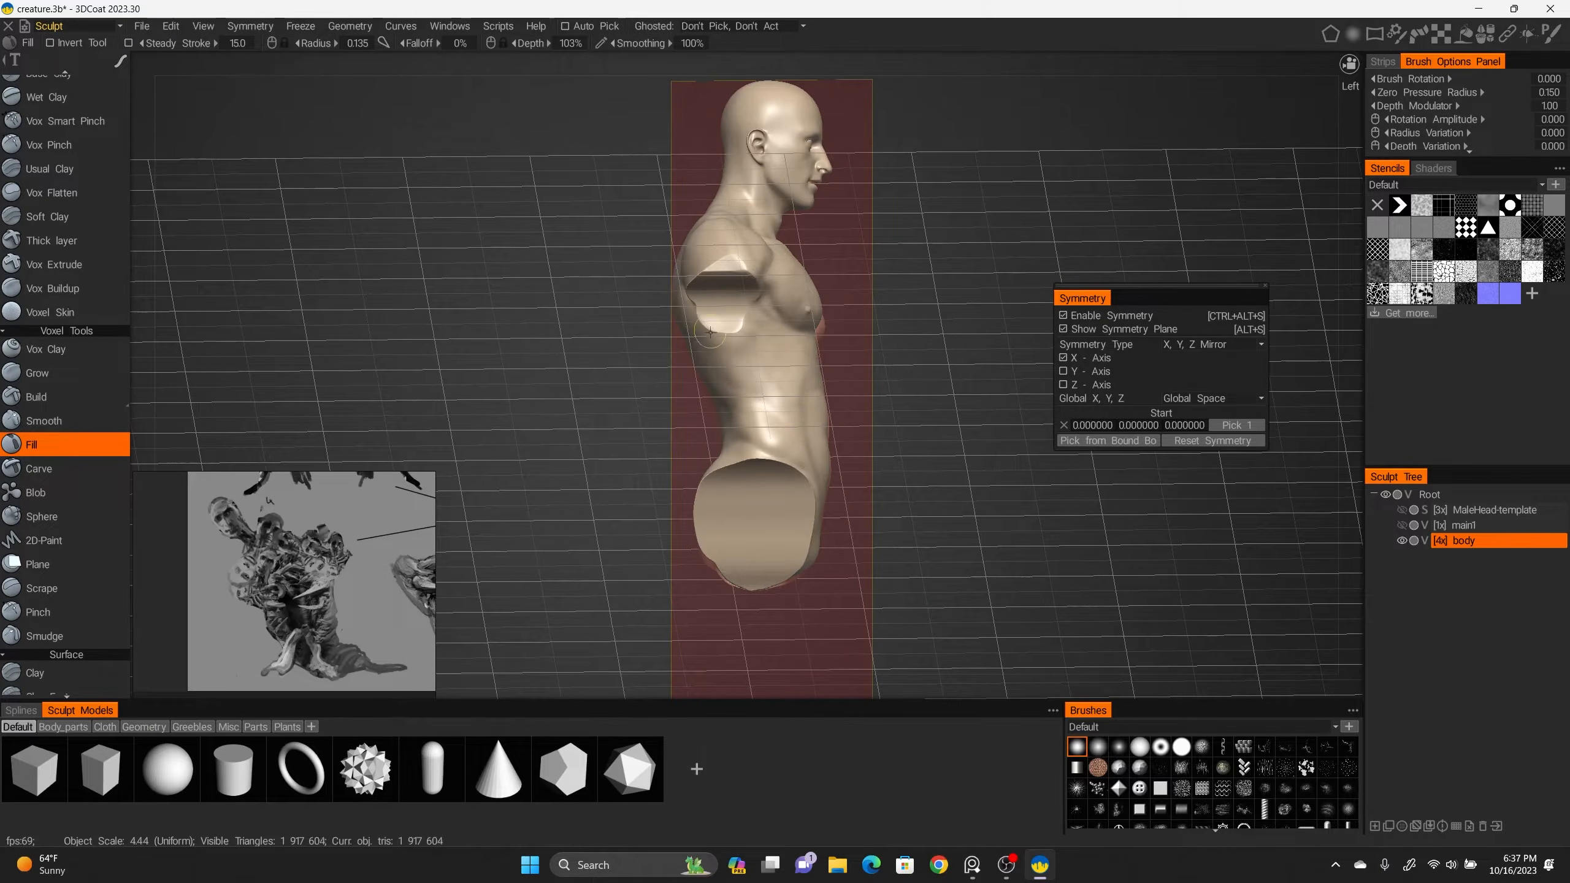
left_click(769, 286)
left_click_drag(721, 255, 699, 278, "shift")
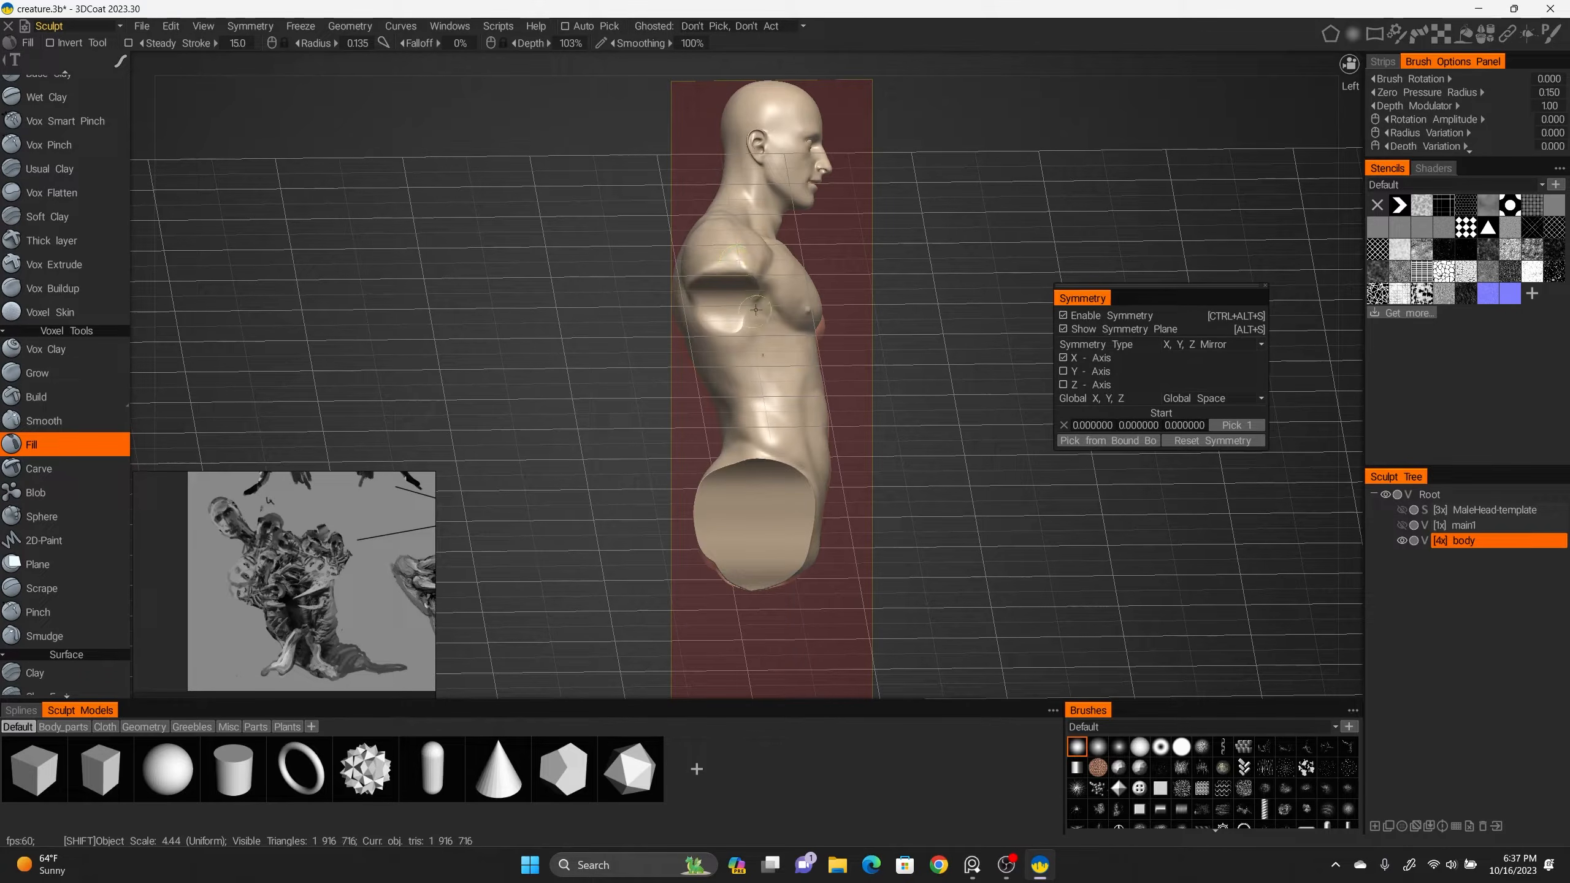
mouse_move(722, 330)
left_mouse_down("shift")
mouse_move(693, 302)
mouse_move(893, 244)
left_mouse_up("shift")
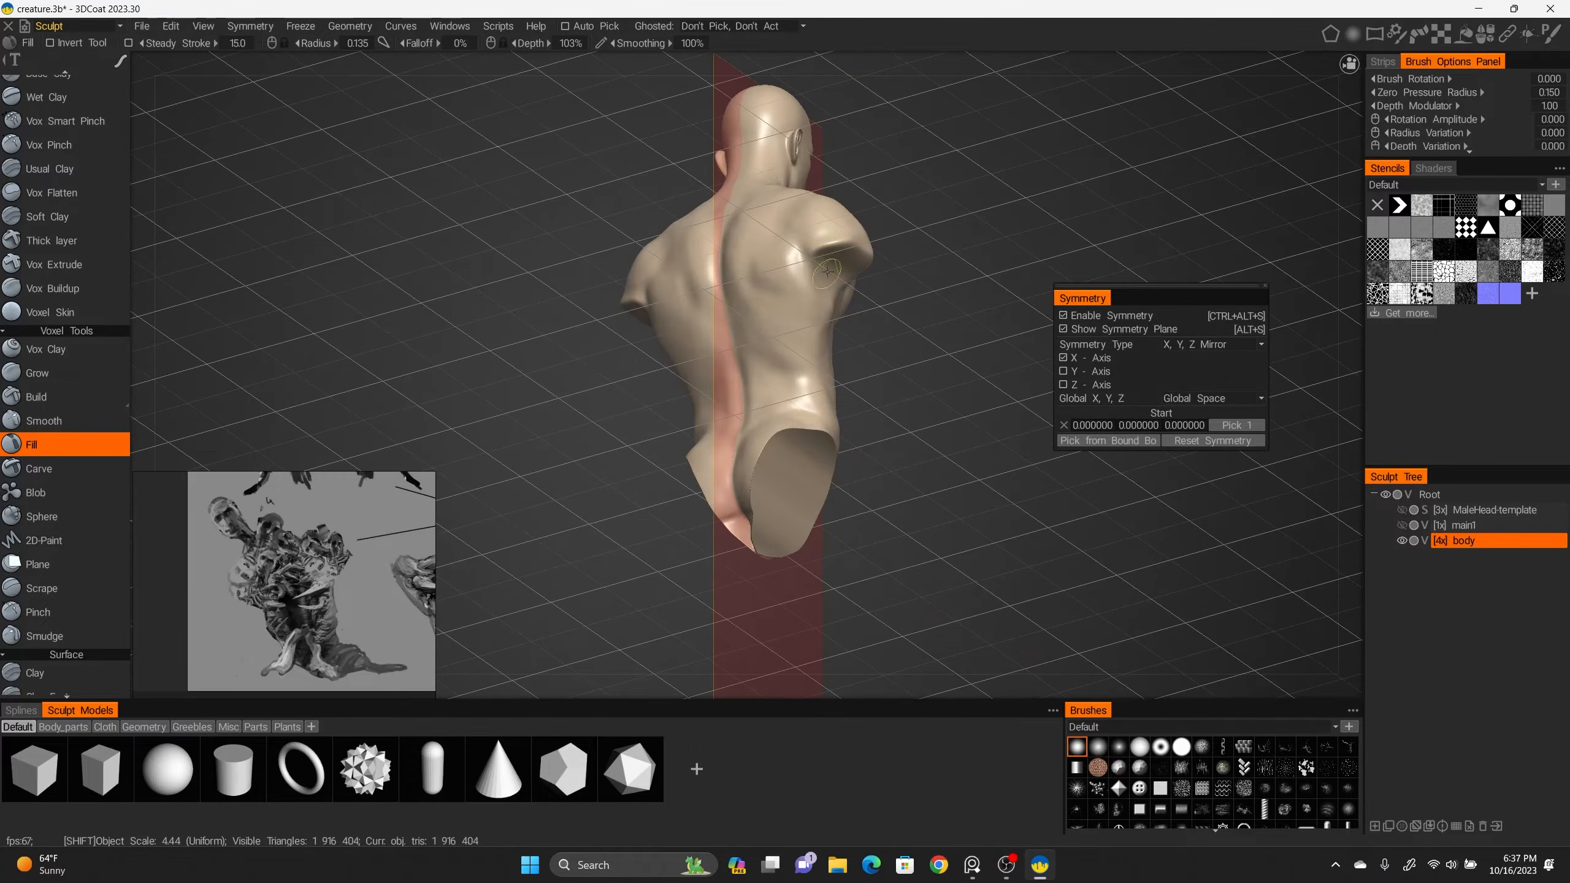
left_click_drag(770, 445, 747, 473)
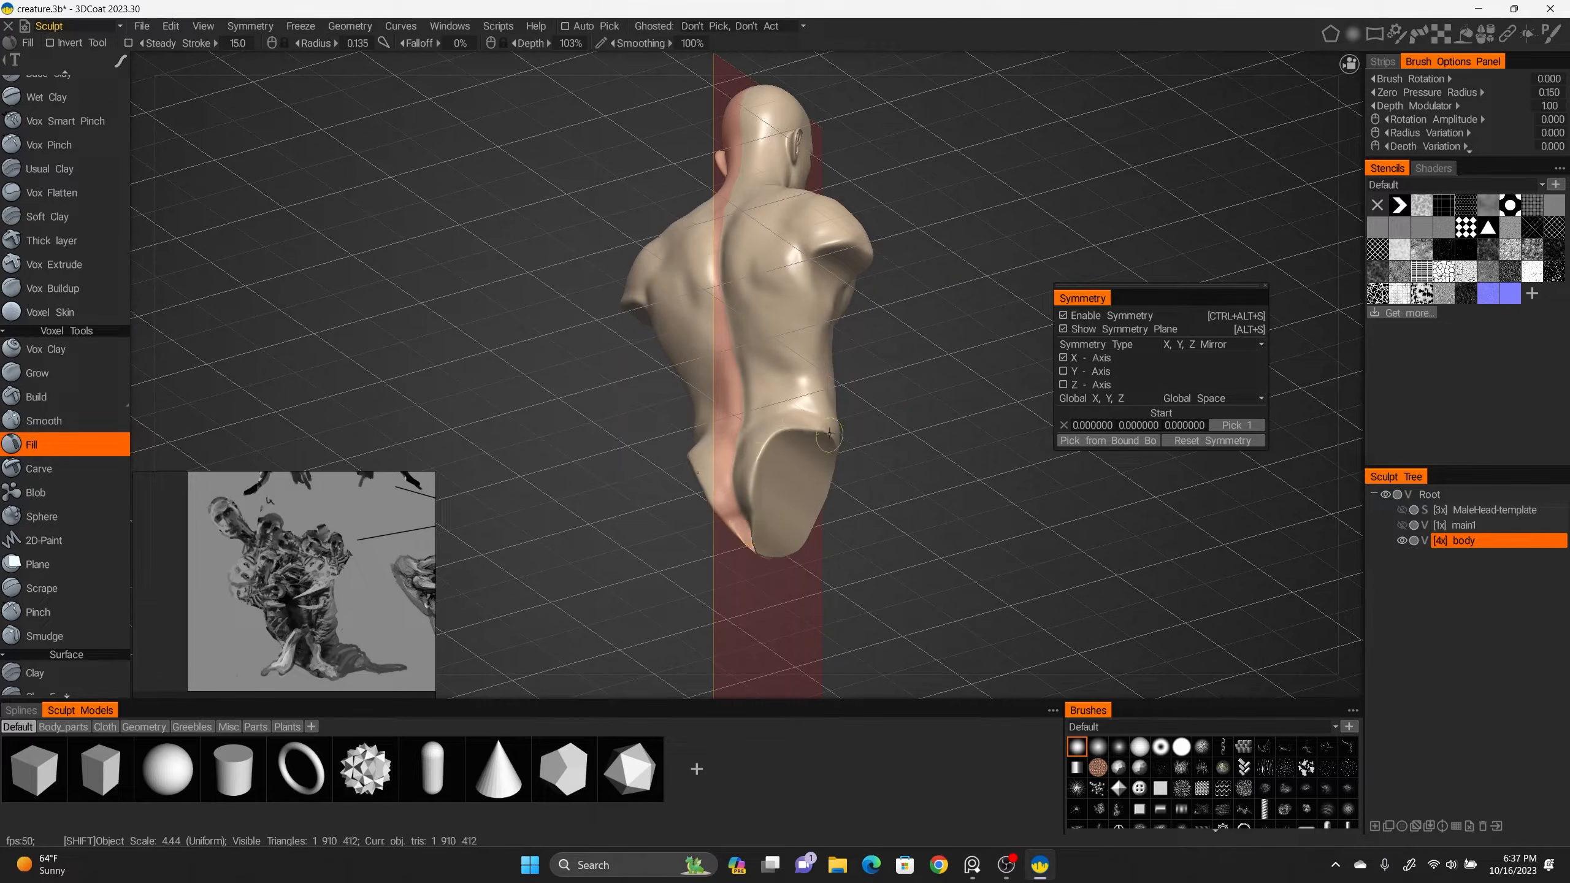
left_click_drag(802, 420, 852, 305, "alt")
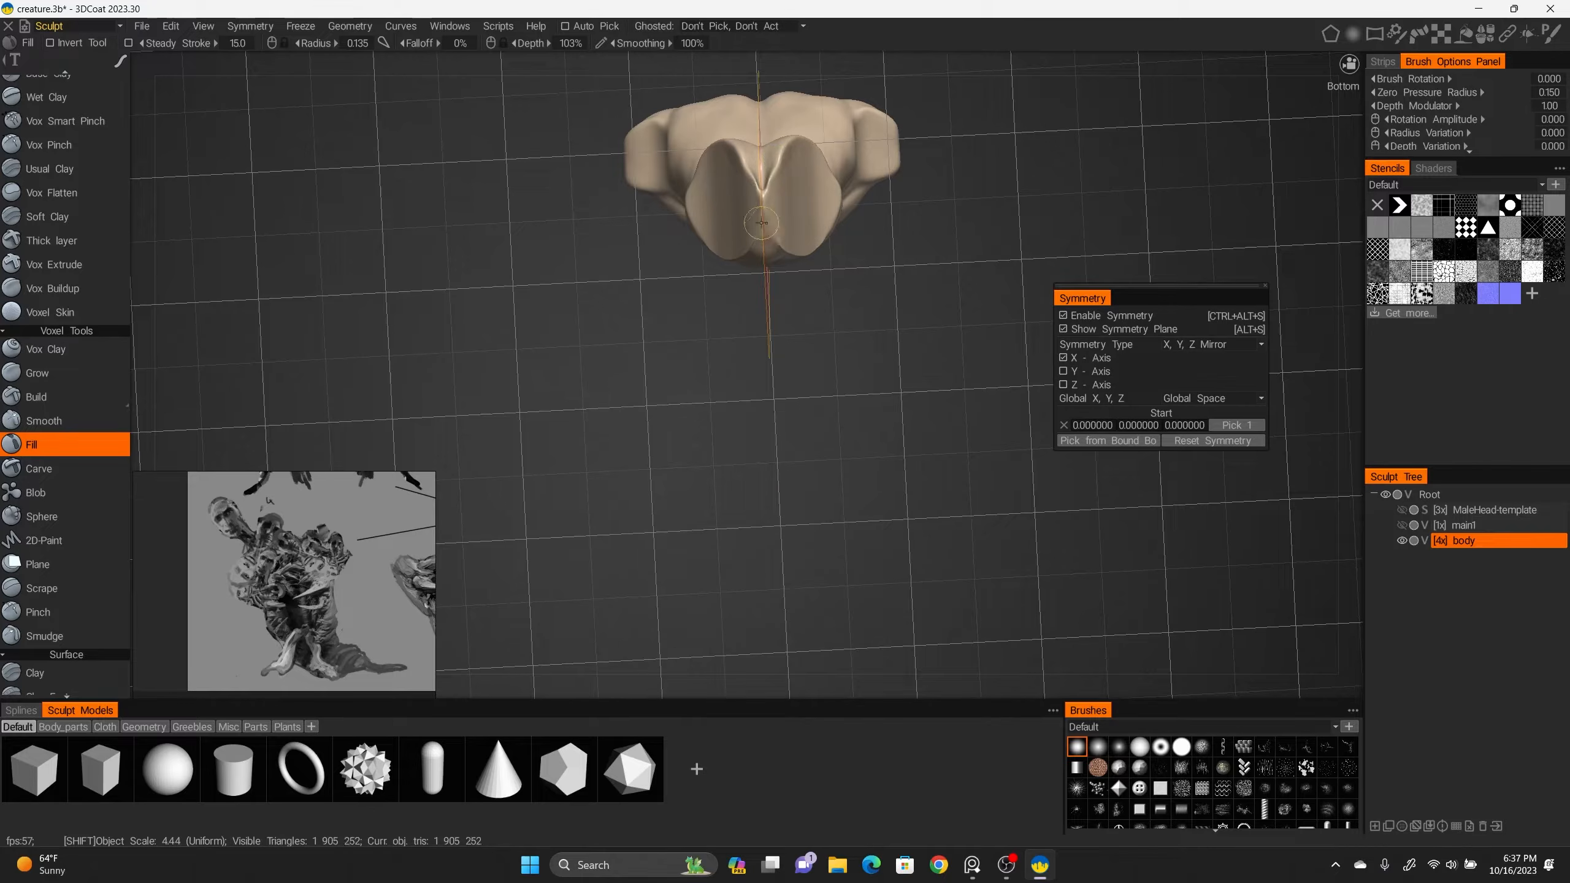
left_click_drag(747, 181, 1048, 346, "alt")
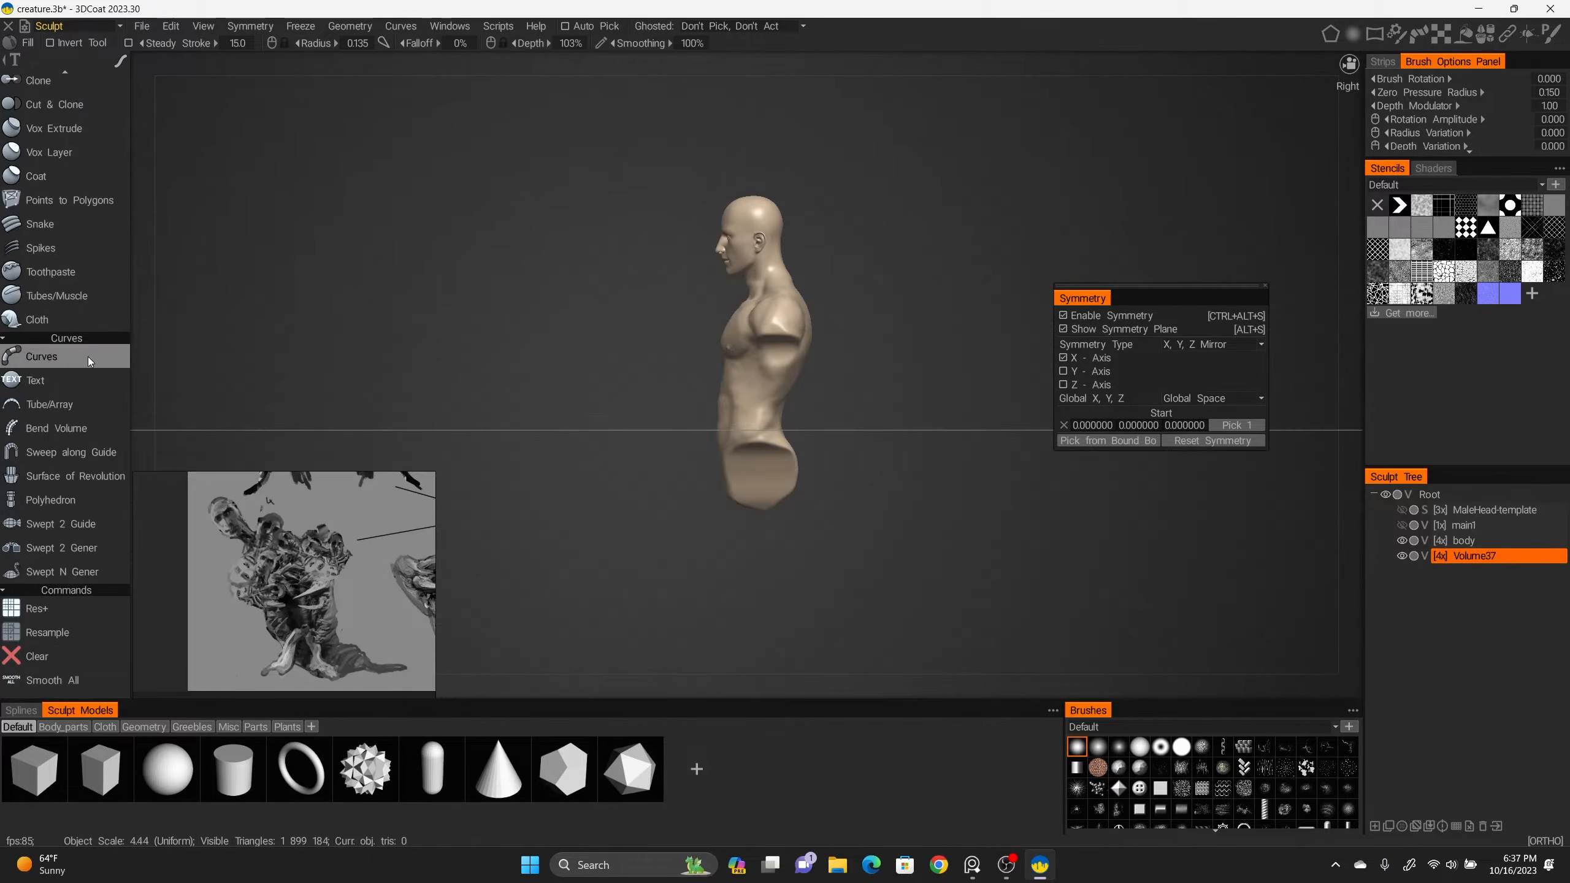
Place a large first Curves point at the pelvis in a new volume, with symmetry disabled.
left_click(89, 356)
left_click(329, 302)
left_click(731, 421)
mouse_move(731, 421)
left_mouse_down("alt")
mouse_move(826, 447)
mouse_move(753, 420)
left_mouse_up("alt")
key("ctrl+alt+s")
right_click_drag(758, 418, 791, 426)
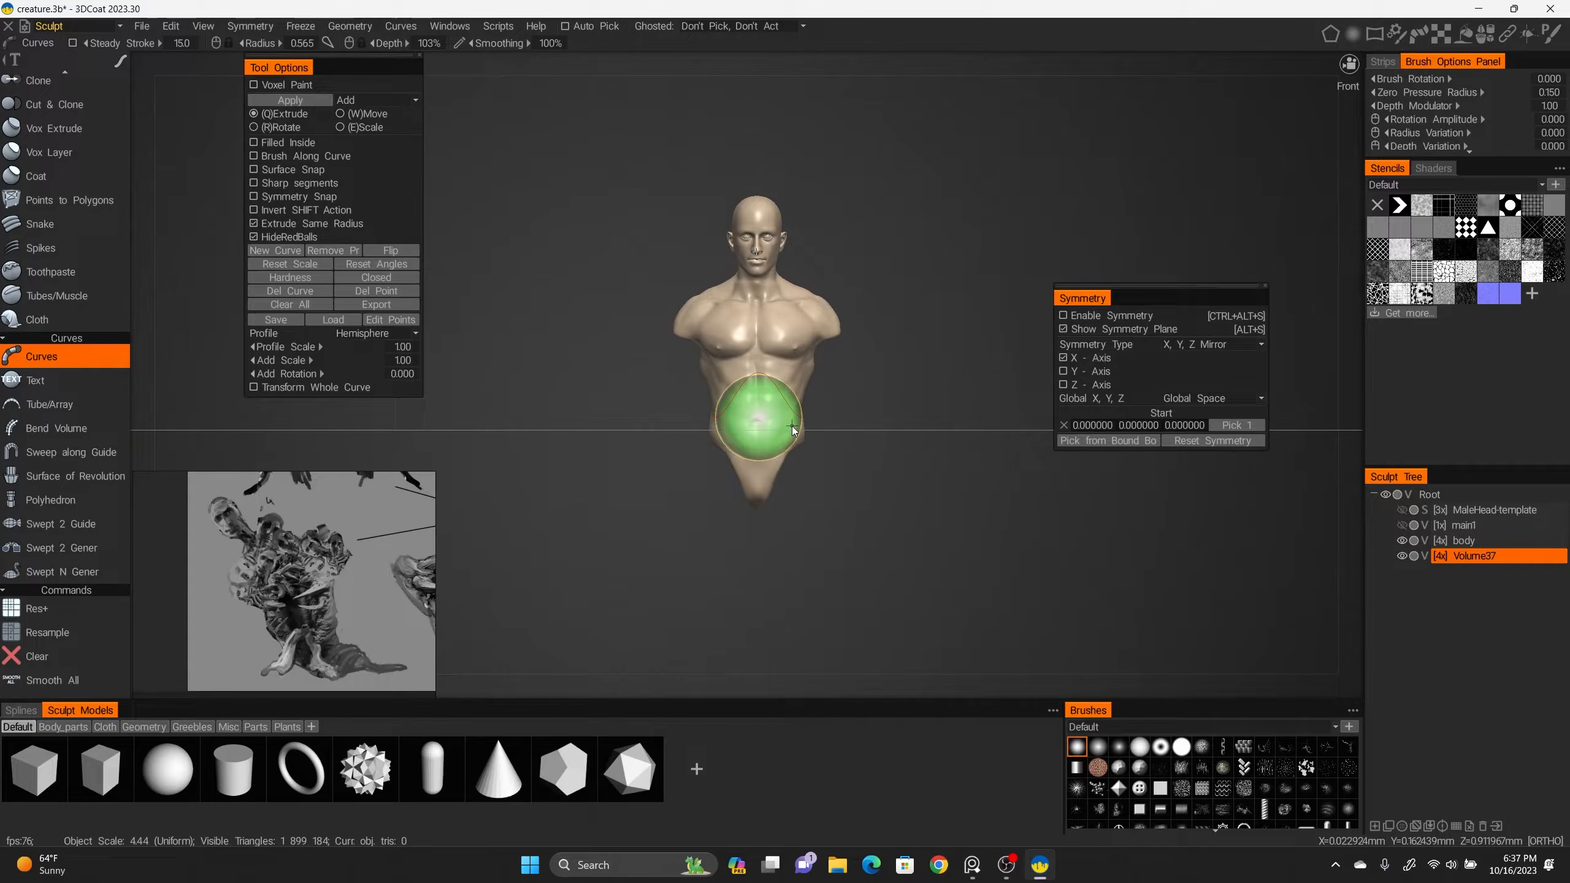
left_click(757, 454)
left_click_drag(757, 454, 685, 442, "alt")
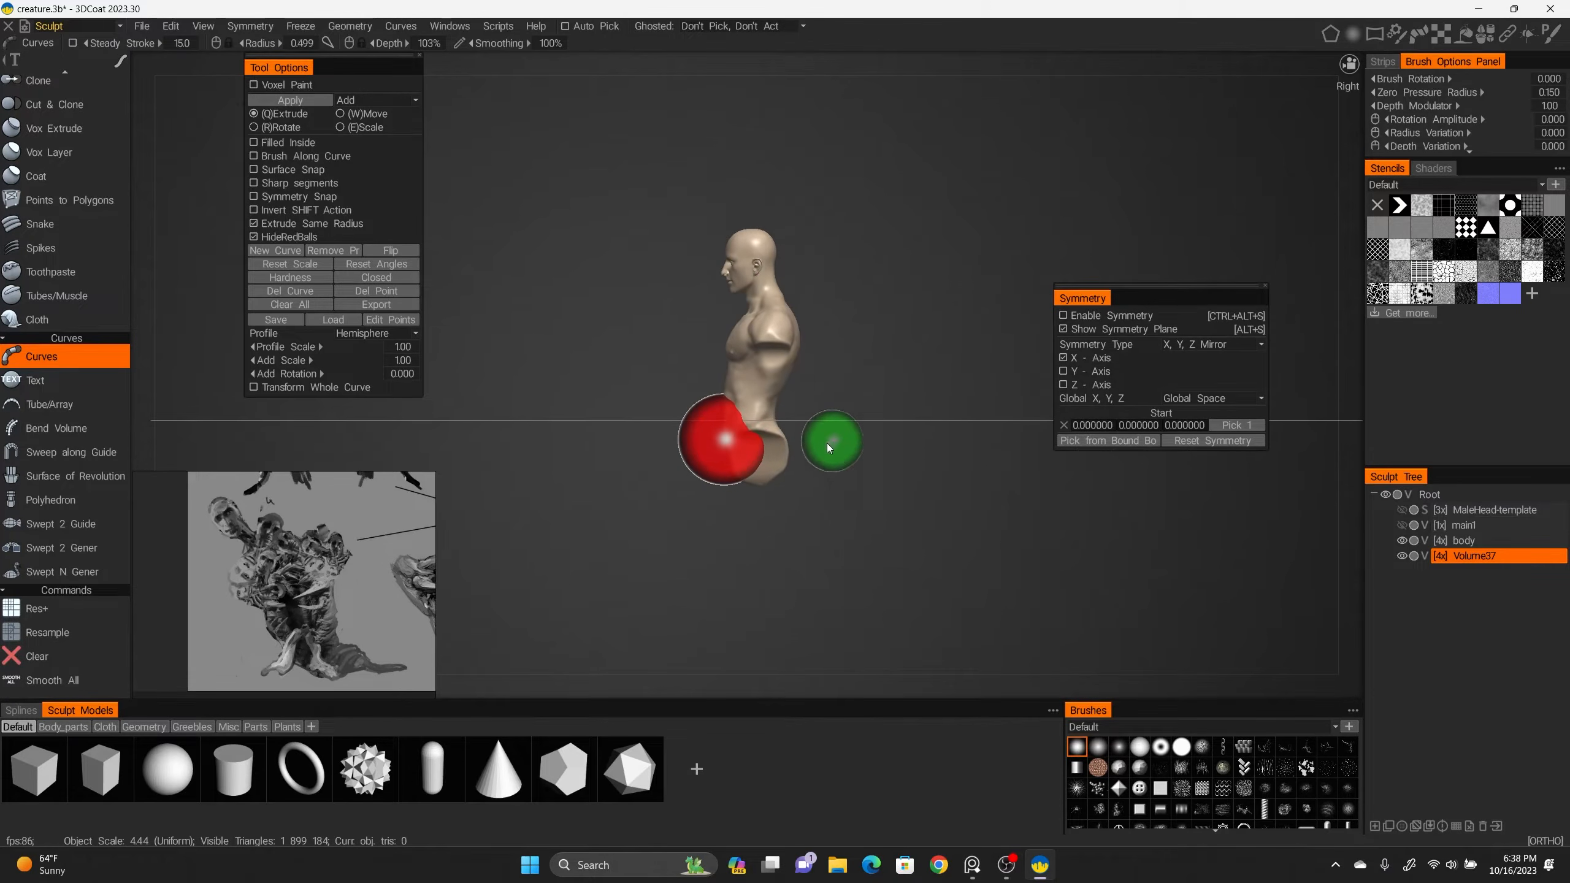
Extend the curve behind the pelvis with smaller points to form a tapering tail, and fit its wide front end to the hips.
left_click(820, 462)
left_click(873, 458)
left_click_drag(896, 454, 666, 455, "alt")
scroll(666, 455, "up", 3)
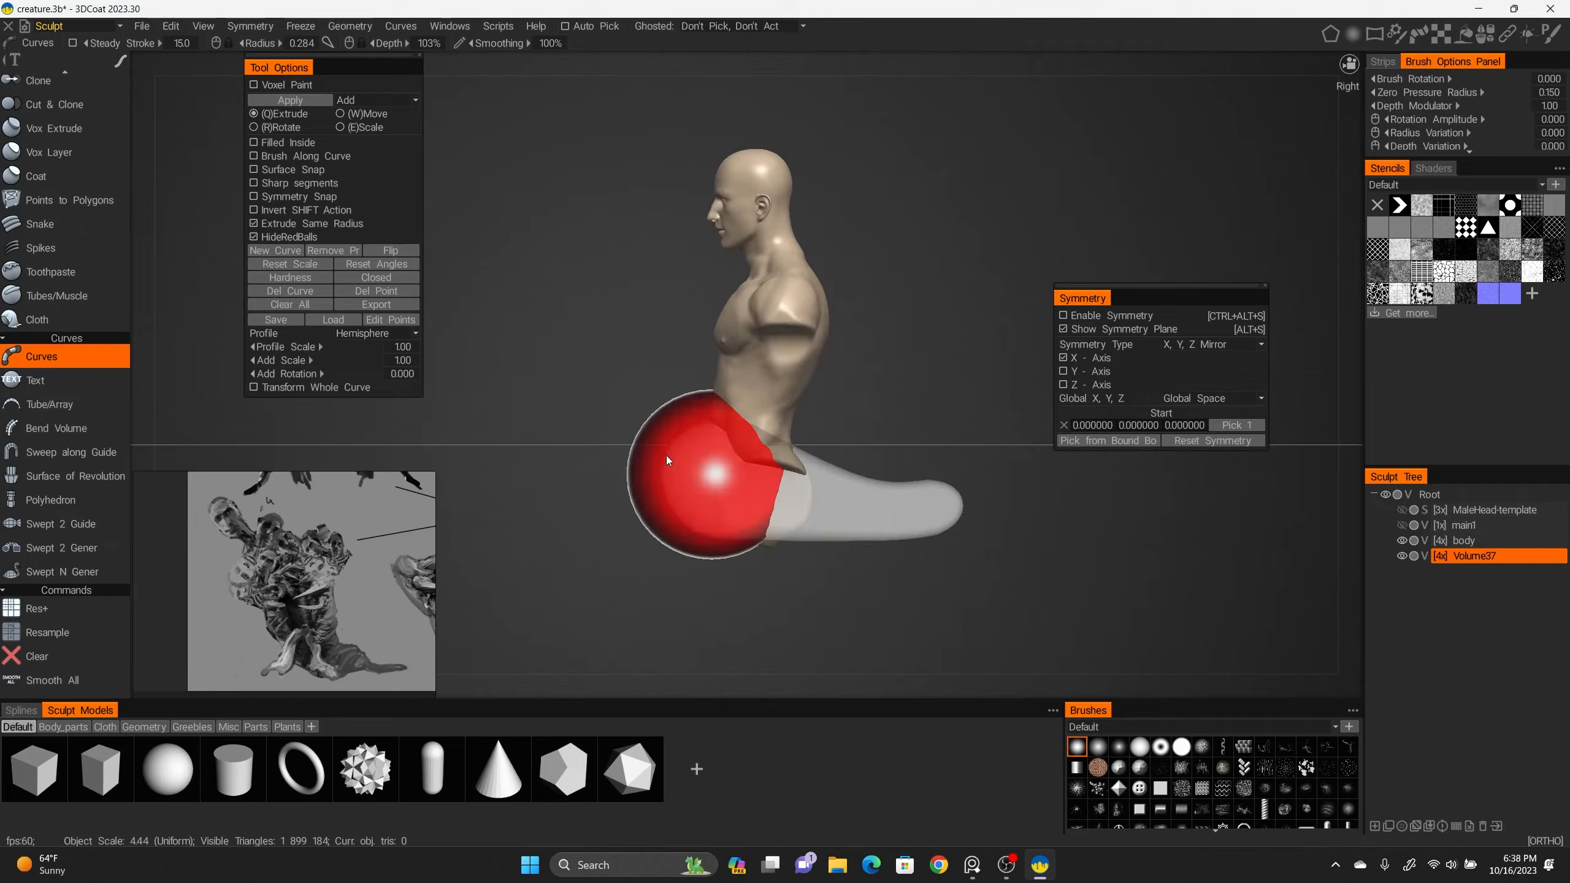
left_click_drag(812, 496, 677, 496)
mouse_move(593, 422)
left_mouse_down("alt")
mouse_move(848, 486)
mouse_move(671, 498)
mouse_move(844, 502)
left_mouse_up("alt")
left_click_drag(668, 371, 624, 491, "alt")
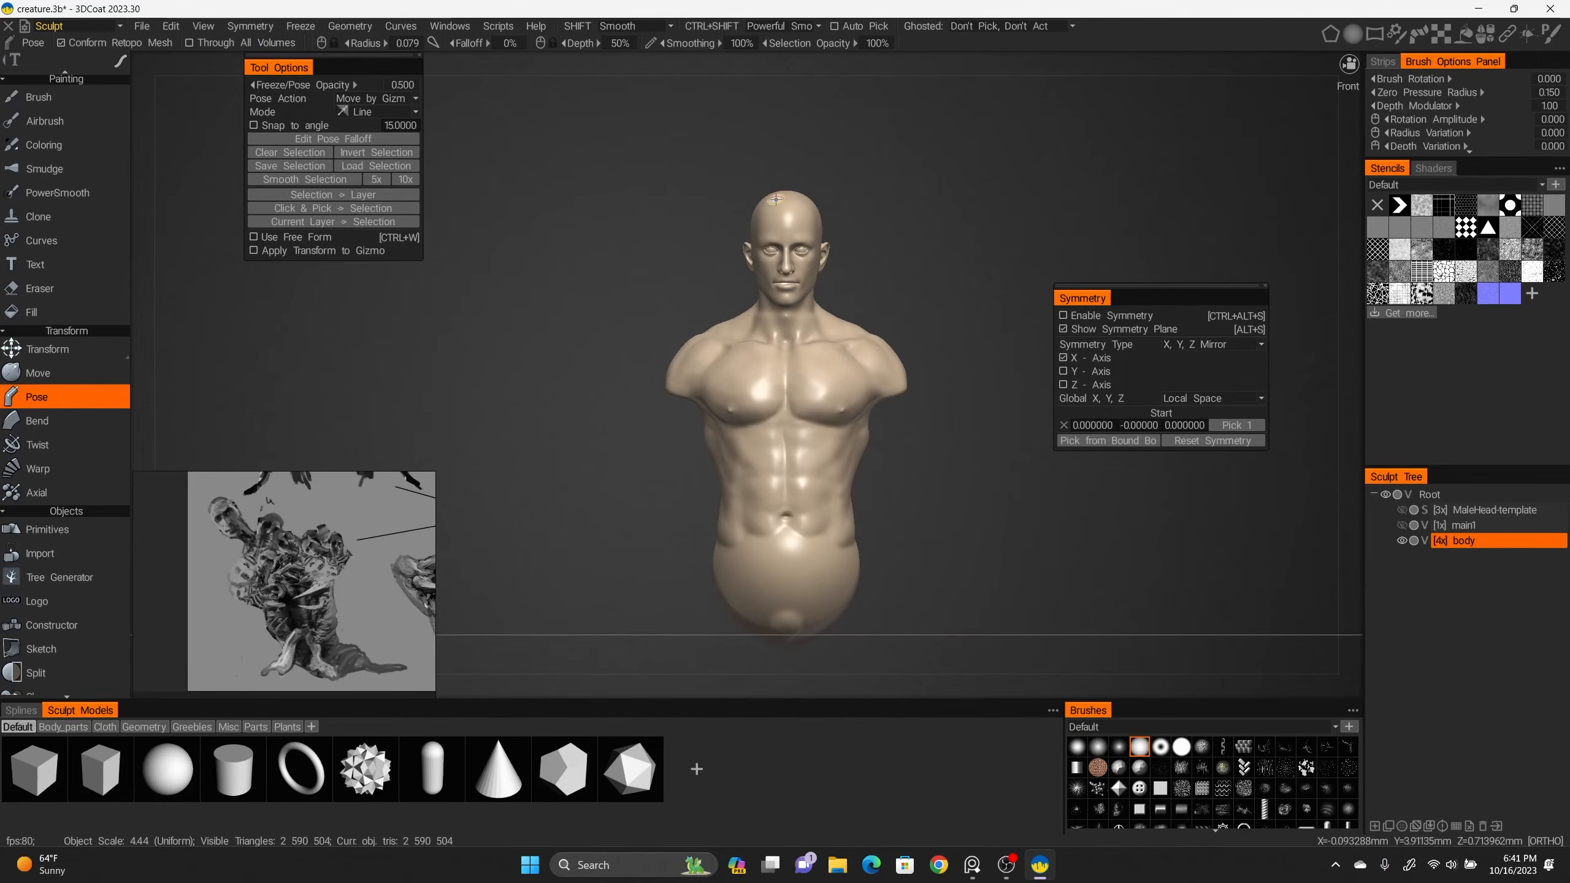
Tilt the head and shoulders sideways and shift them off-centre using a Pose line gradient that fades from the crown into the abdomen.
left_click_drag(778, 284, 785, 484)
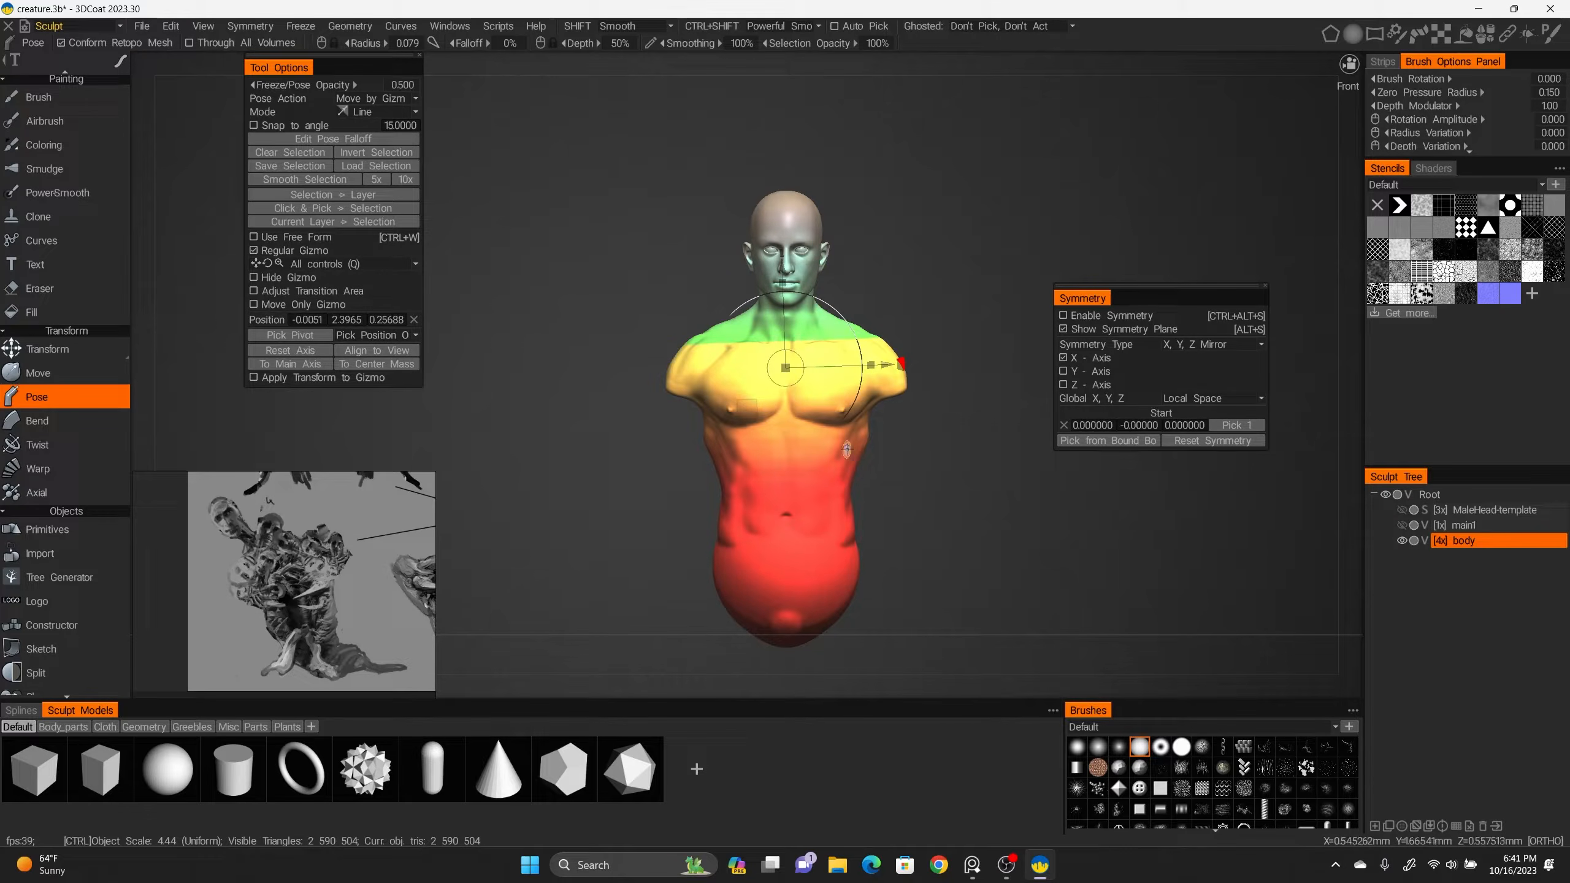
key("ctrl+z")
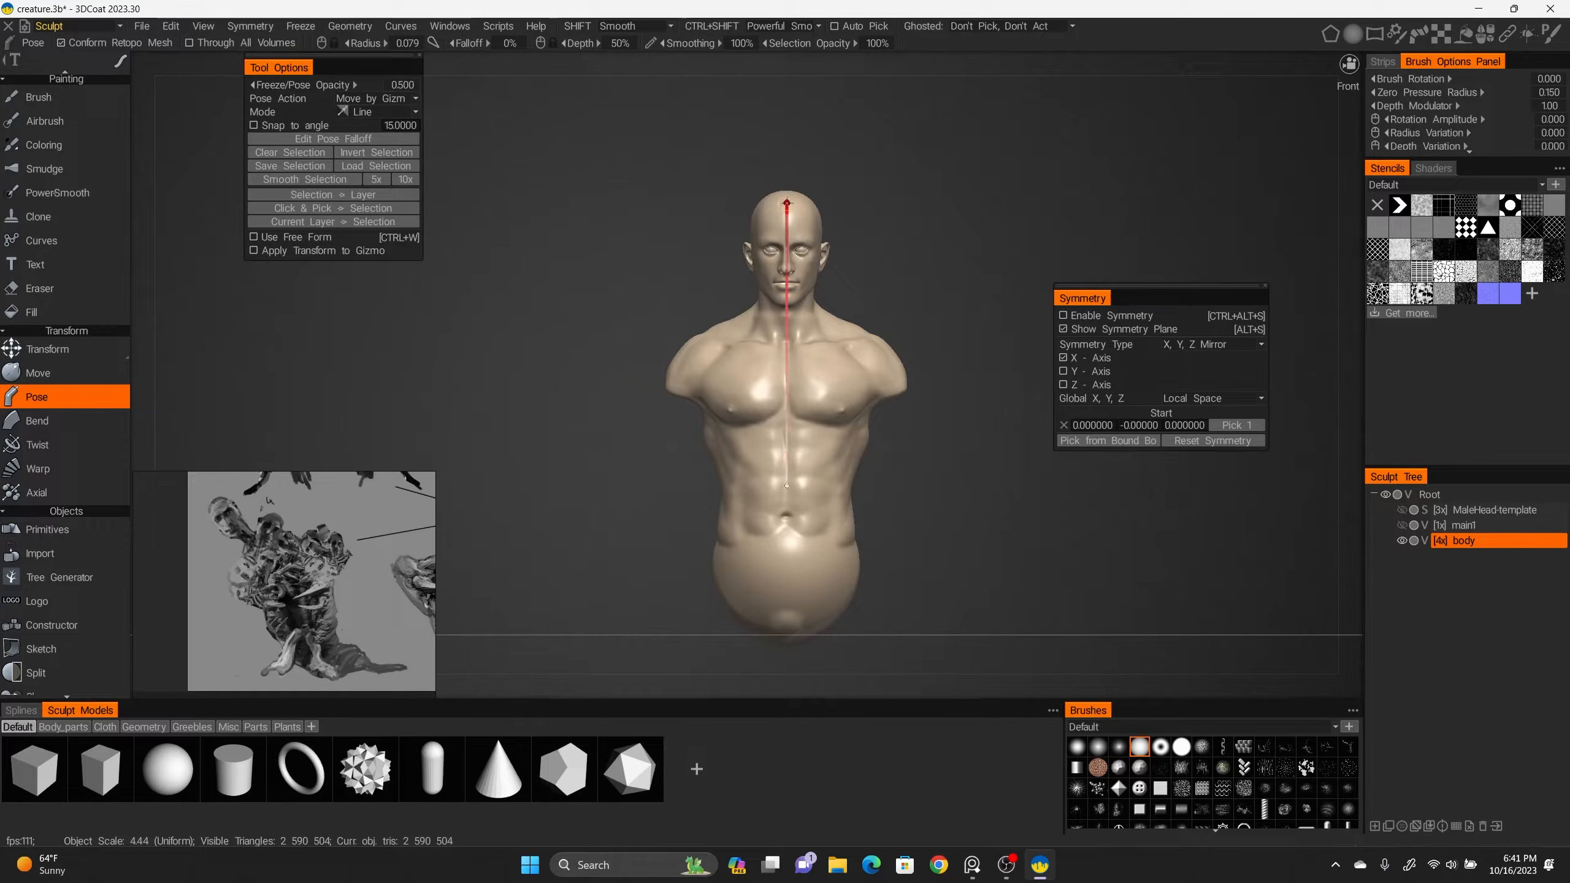
left_click_drag(782, 192, 782, 193)
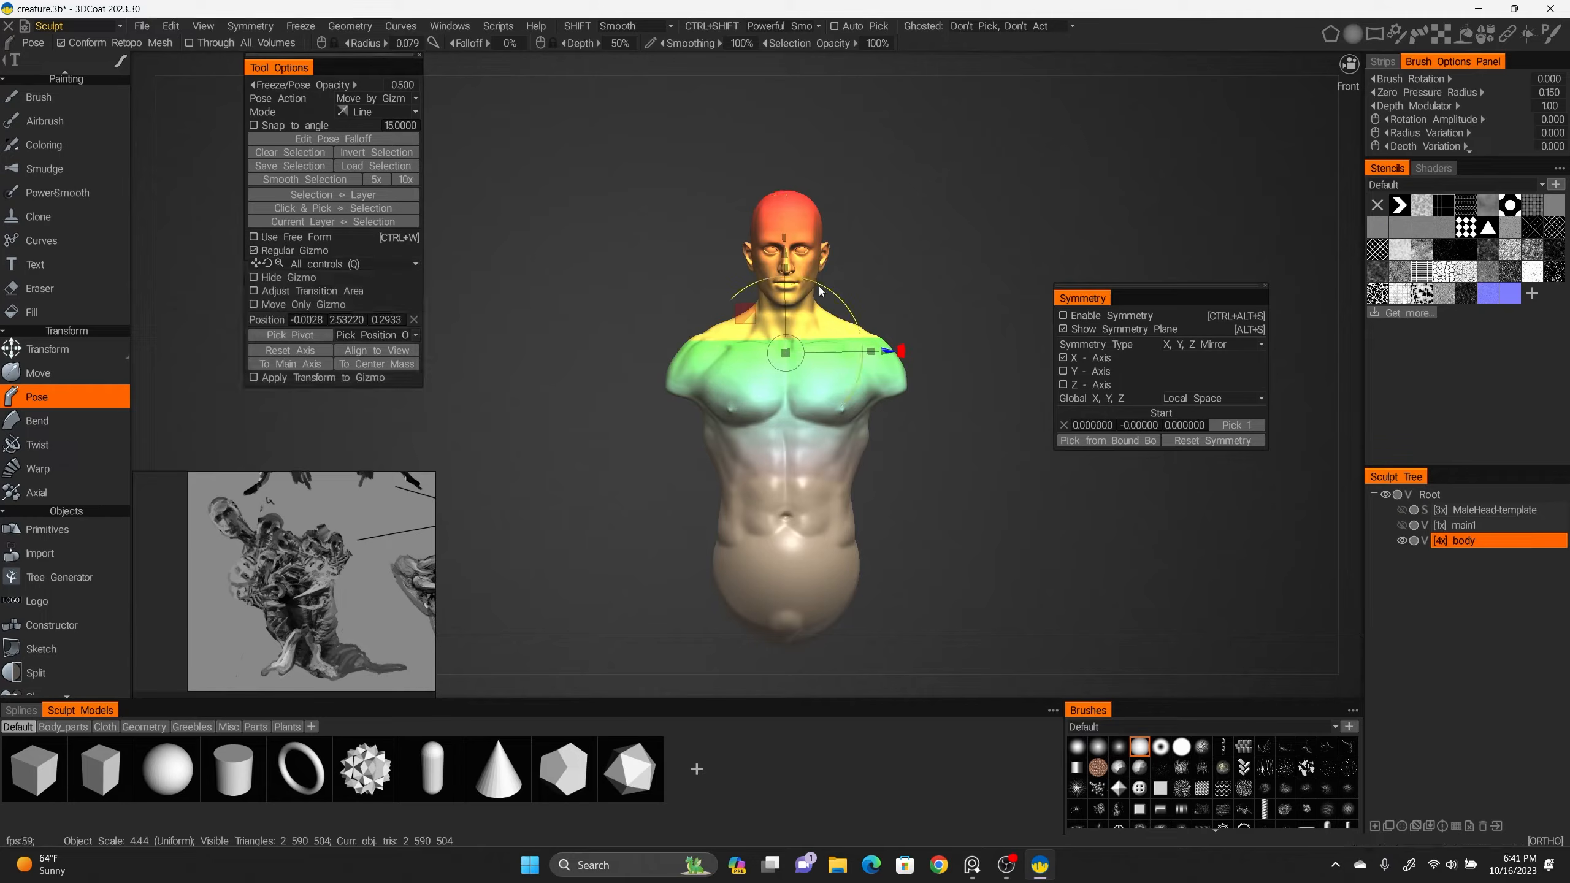
left_click_drag(822, 283, 804, 267)
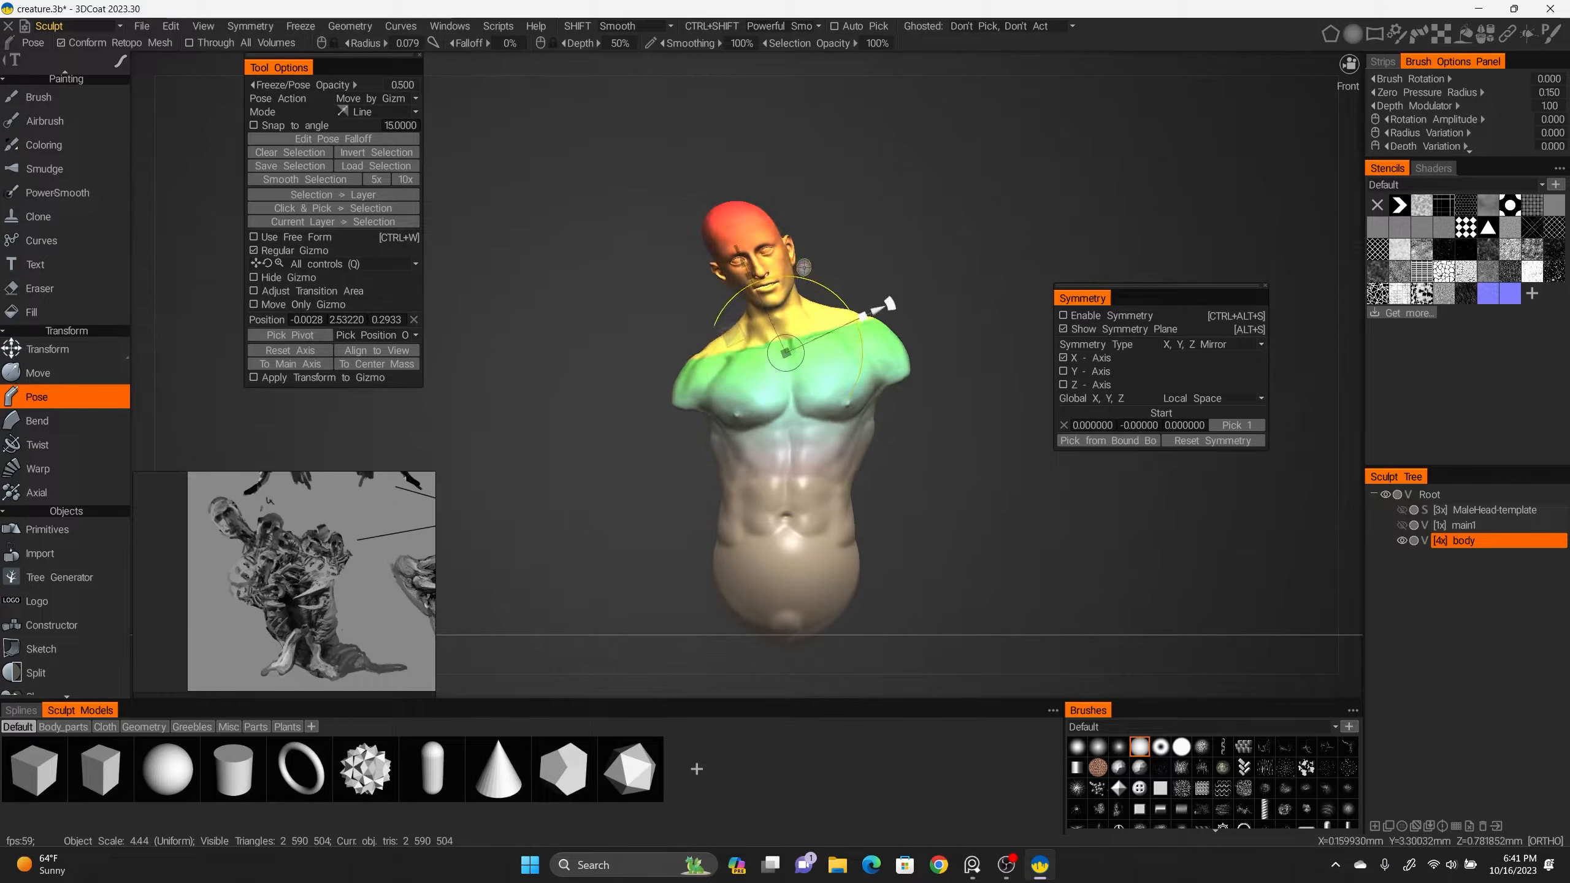
left_click_drag(793, 374, 770, 350)
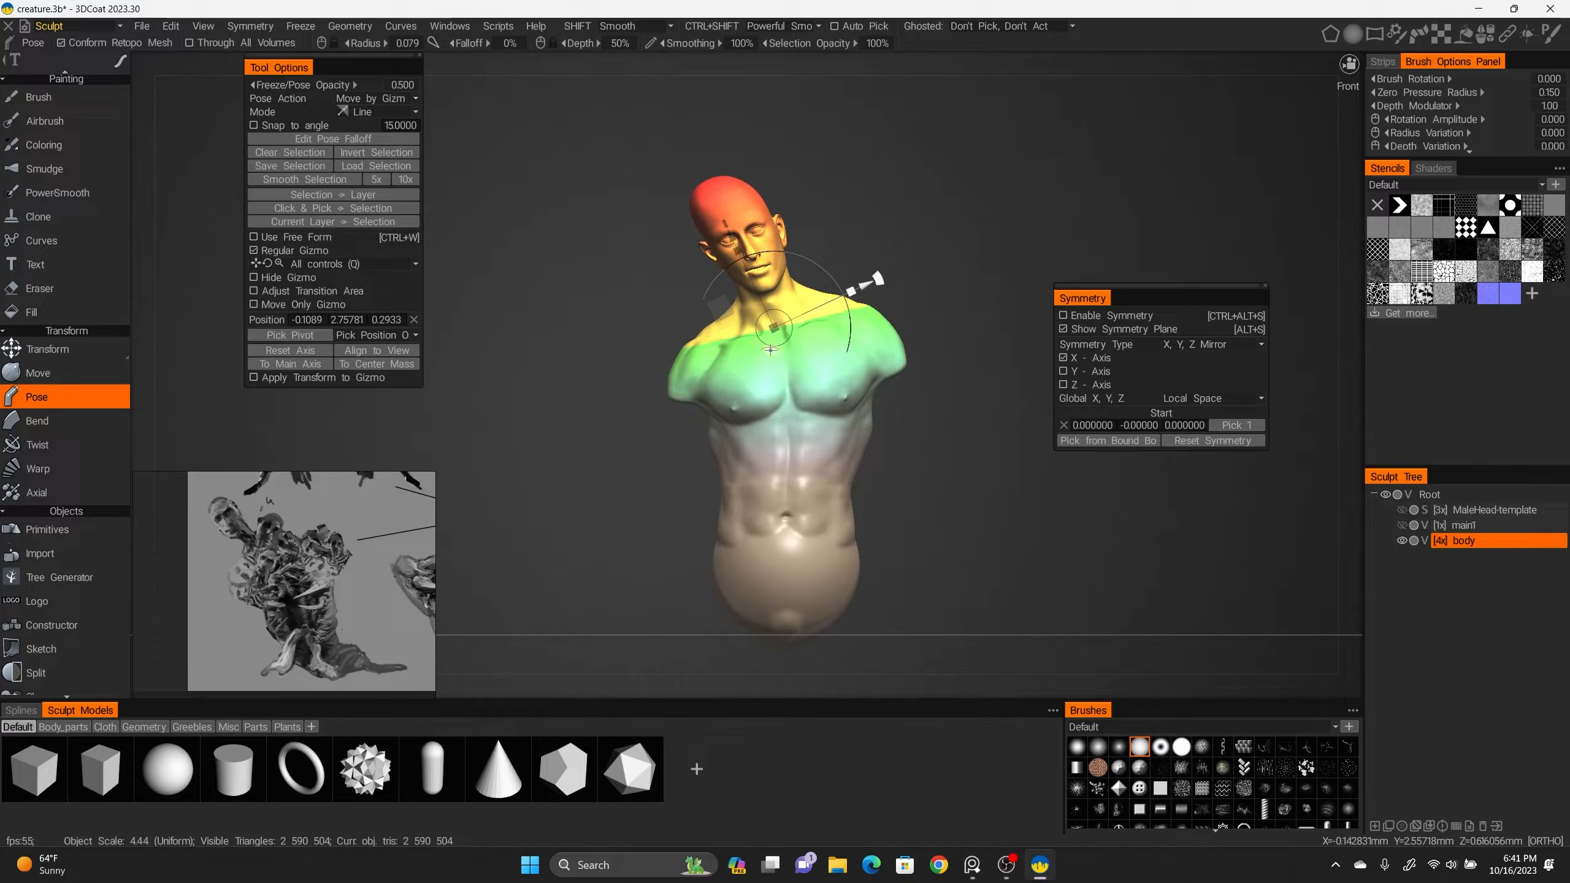
left_click_drag(861, 281, 817, 240)
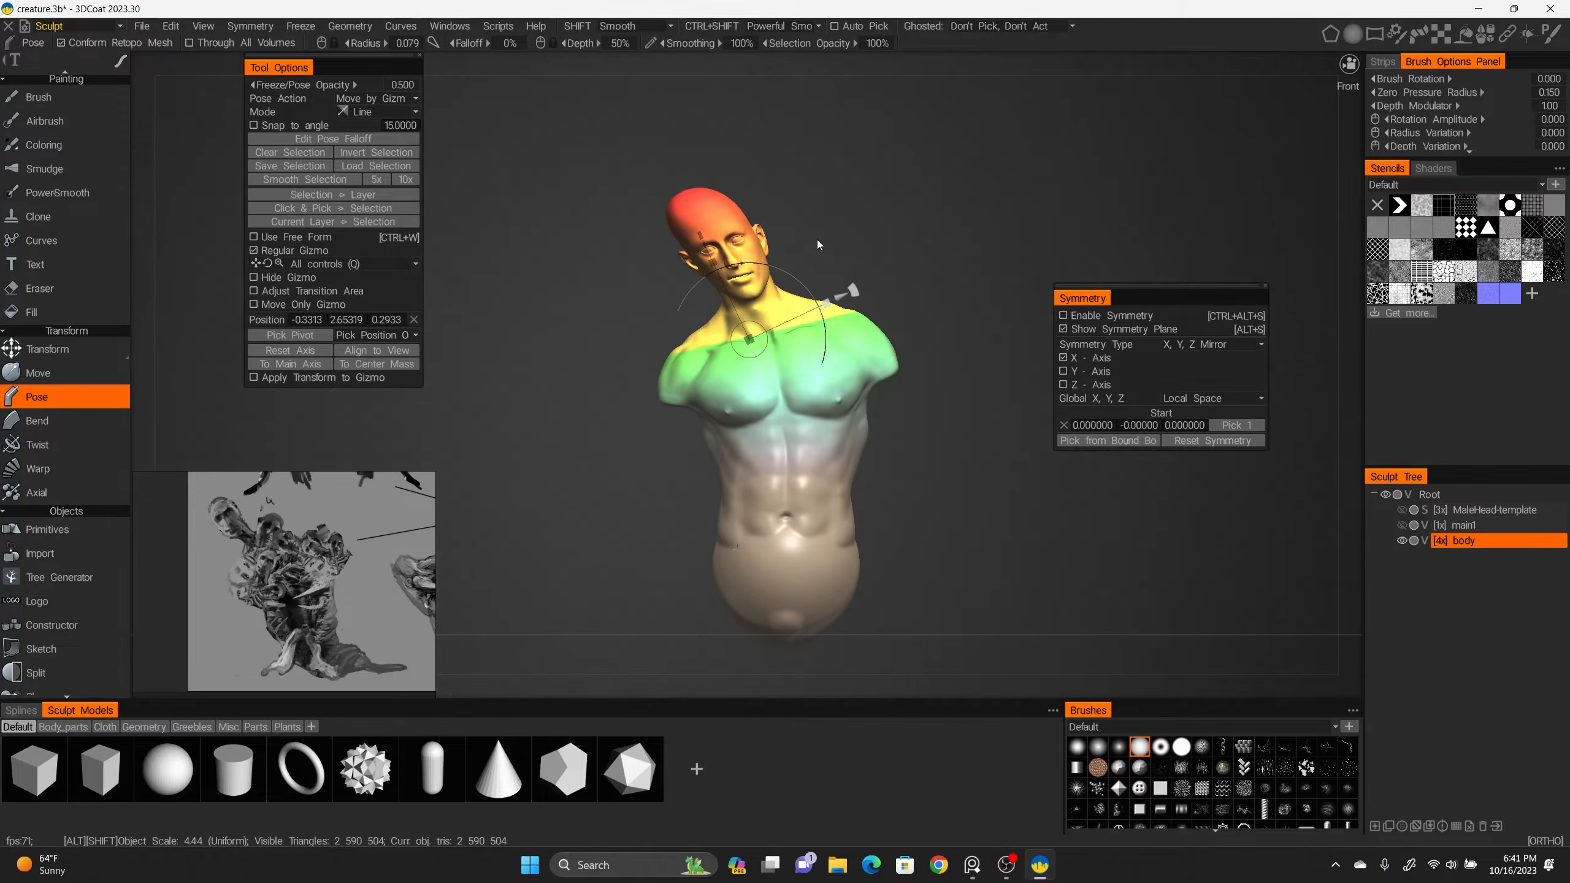
Adjust the upper head with a Pose line gradient from the crown to the face, and clear the selection.
left_click(693, 201, "ctrl")
mouse_move(691, 200)
left_mouse_down()
mouse_move(732, 251)
mouse_move(741, 324)
left_mouse_up()
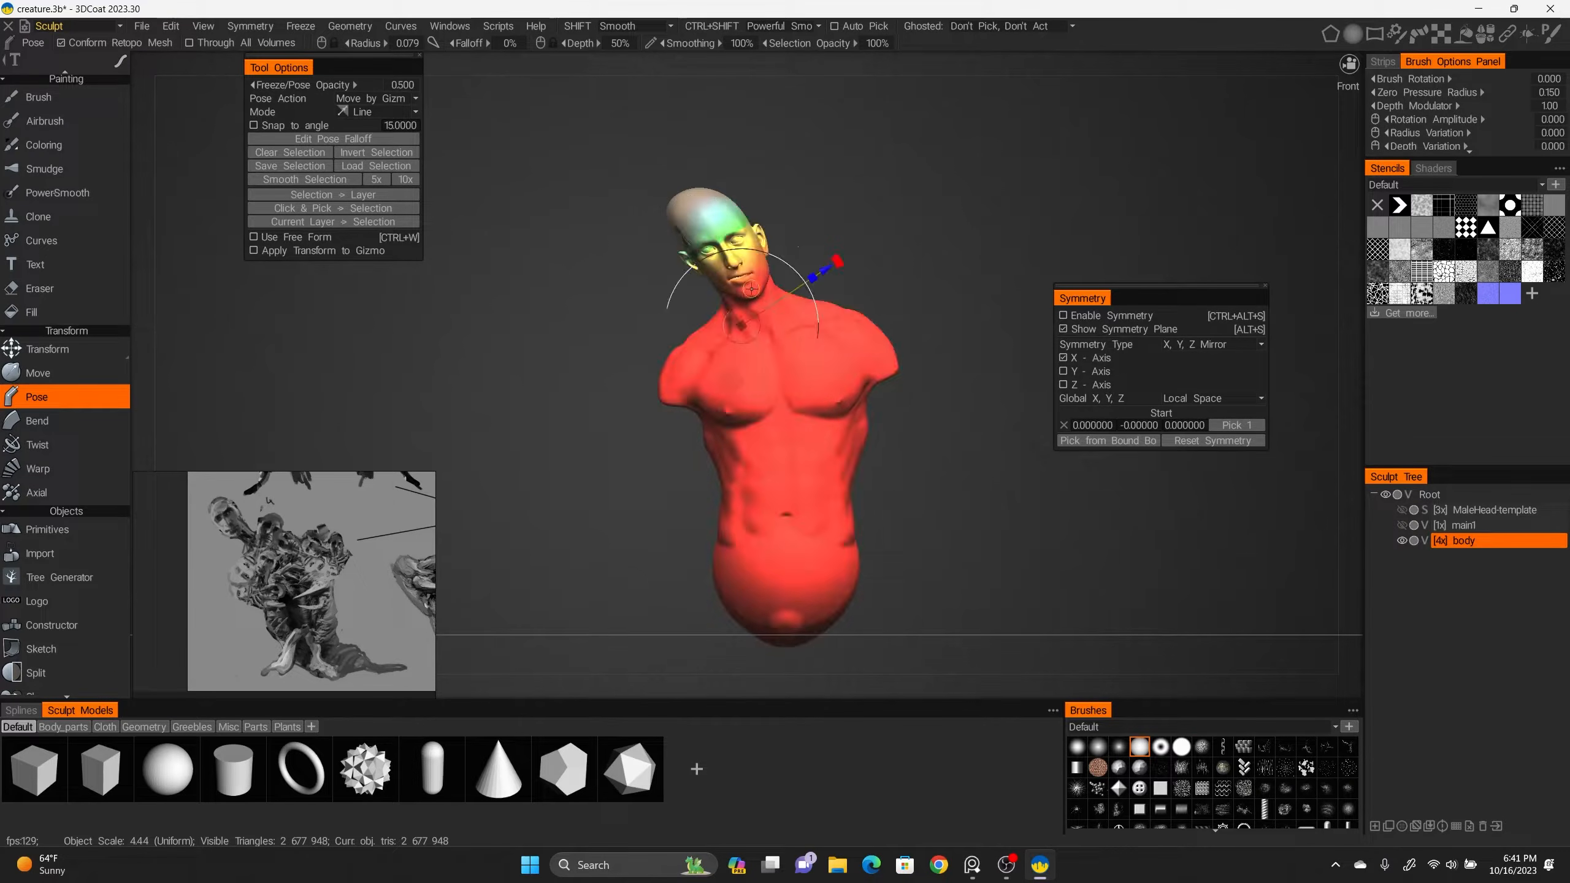
left_click(730, 246, "ctrl")
left_click_drag(712, 203, 731, 248)
left_click_drag(690, 196, 676, 176)
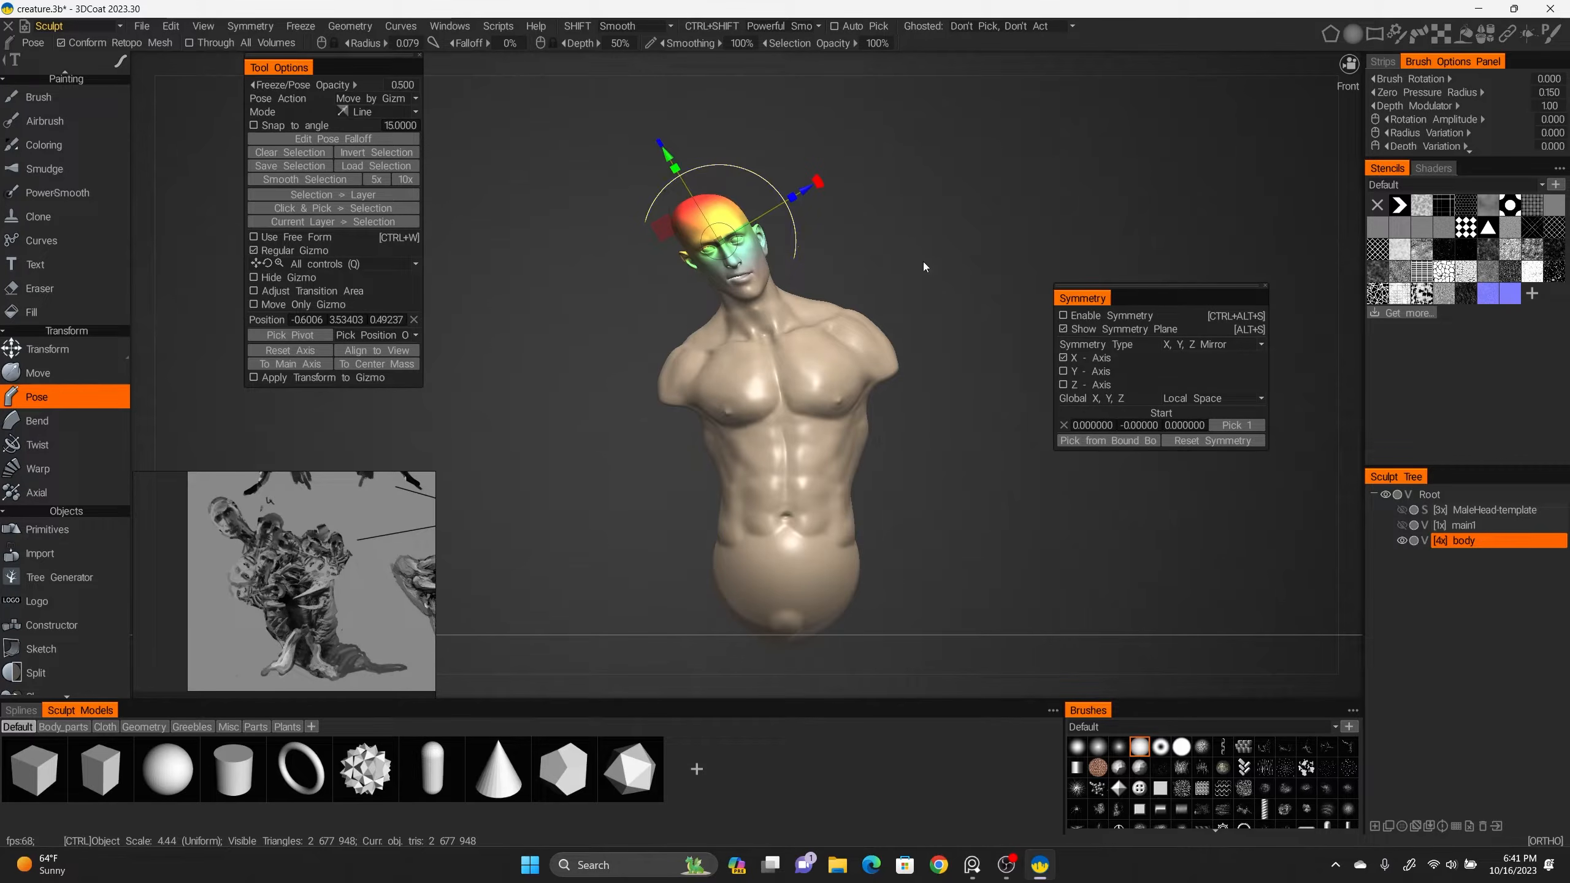
key("ctrl+d")
Sculpt muscle folds over the pelvis and tail base with the voxel Build brush, with X symmetry enabled.
mouse_move(696, 309)
left_mouse_down("alt")
mouse_move(816, 317)
mouse_move(680, 302)
left_mouse_up("alt")
right_click_drag(680, 302, 745, 314, "alt")
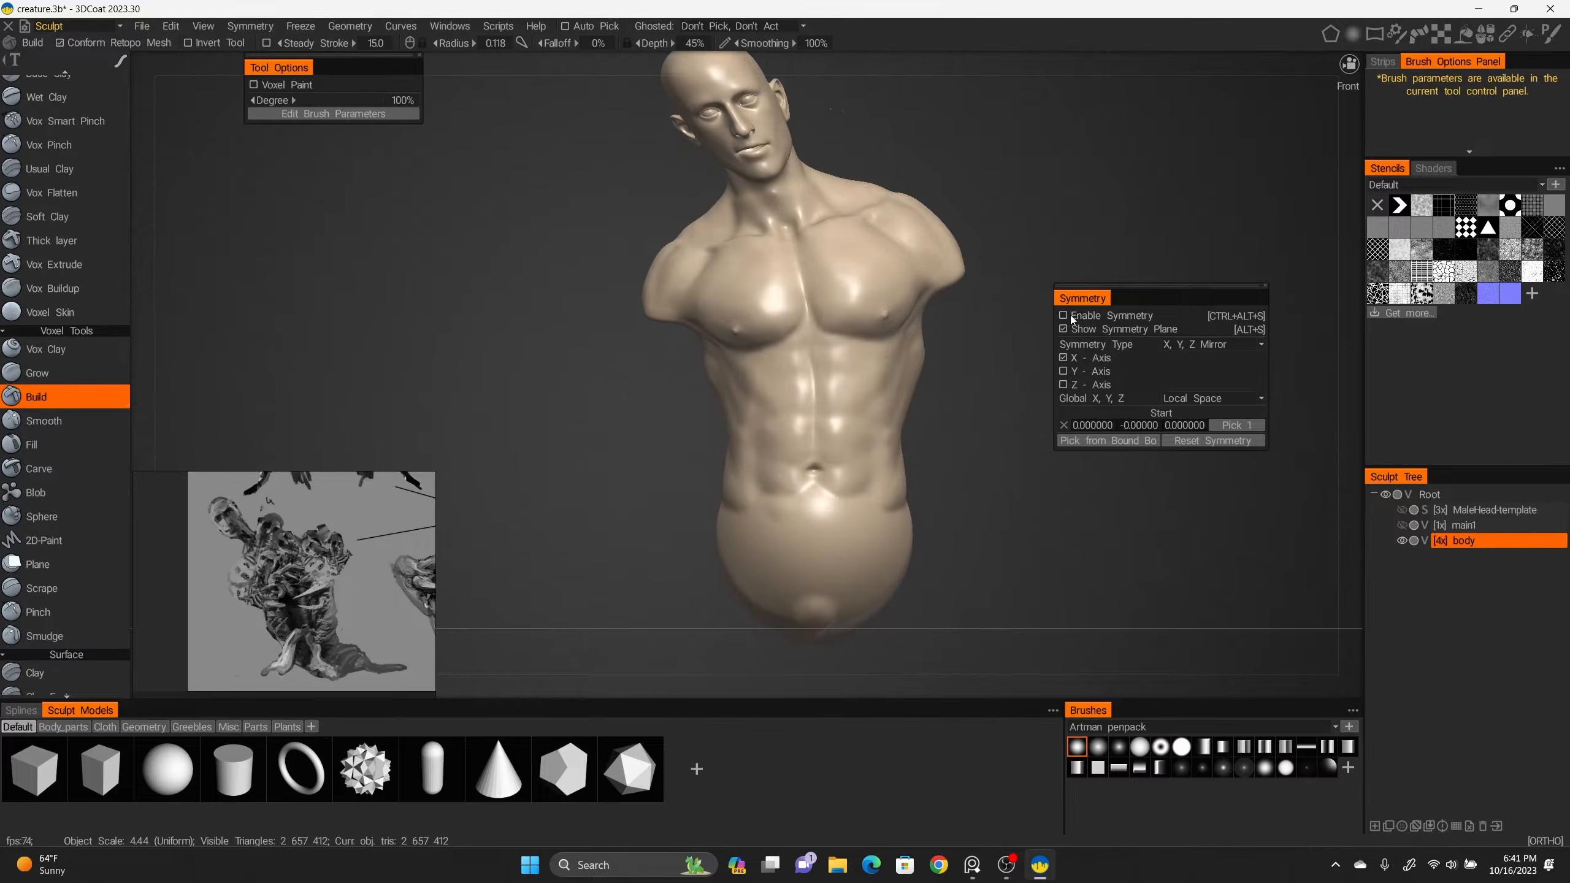
left_click(1063, 315)
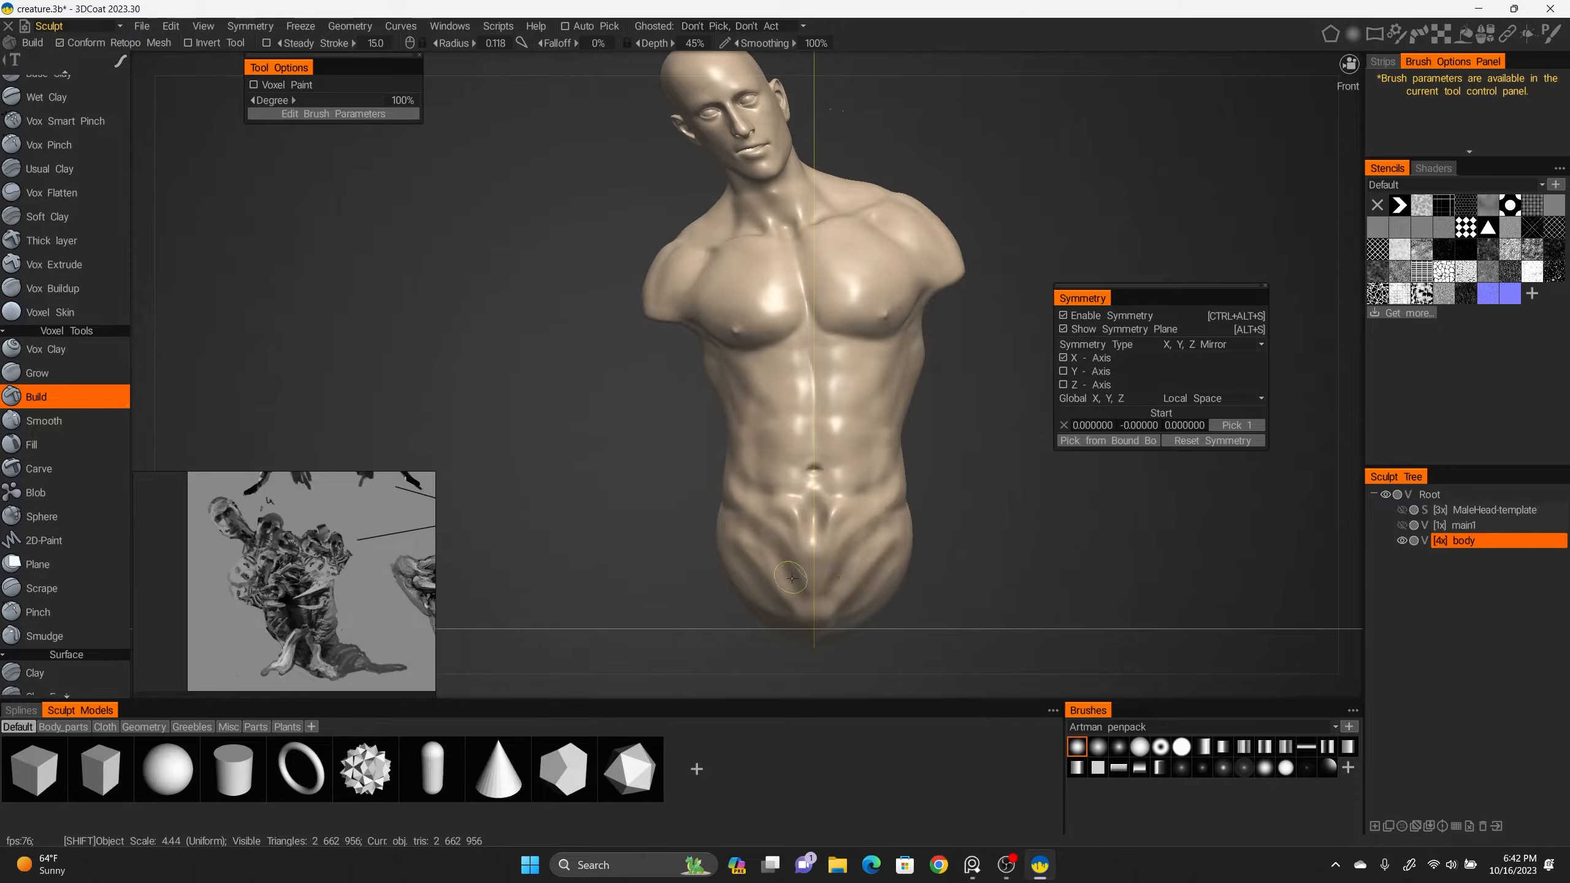
right_click_drag(778, 475, 711, 473)
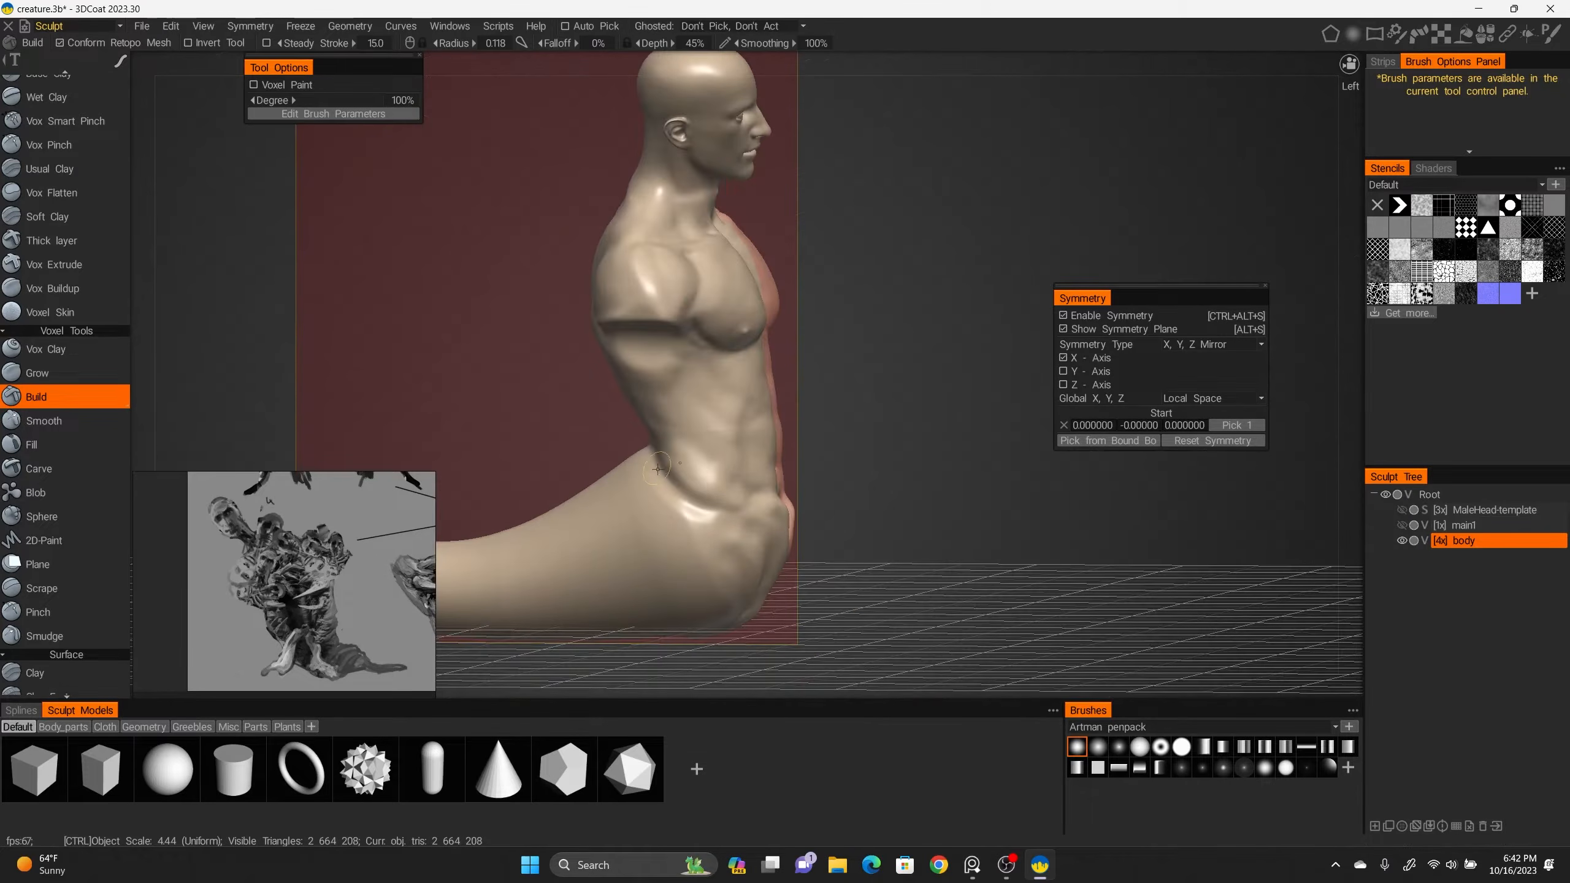
right_click_drag(713, 612, 835, 264)
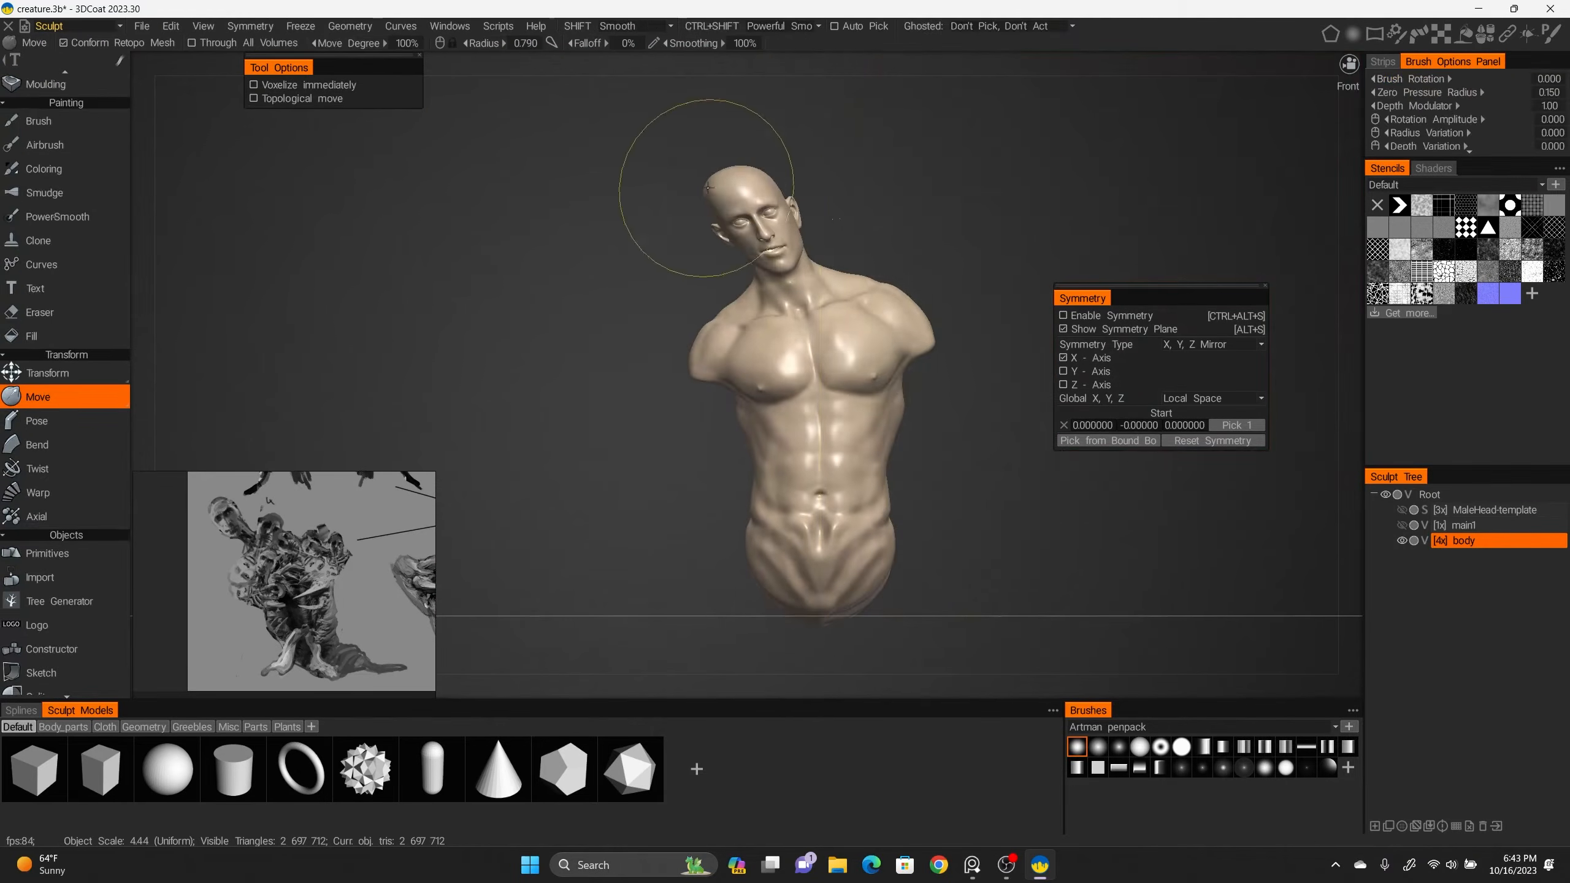
Bend the tail to one side with a Pose line gradient from the top view, with symmetry disabled.
right_click_drag(920, 385, 812, 349)
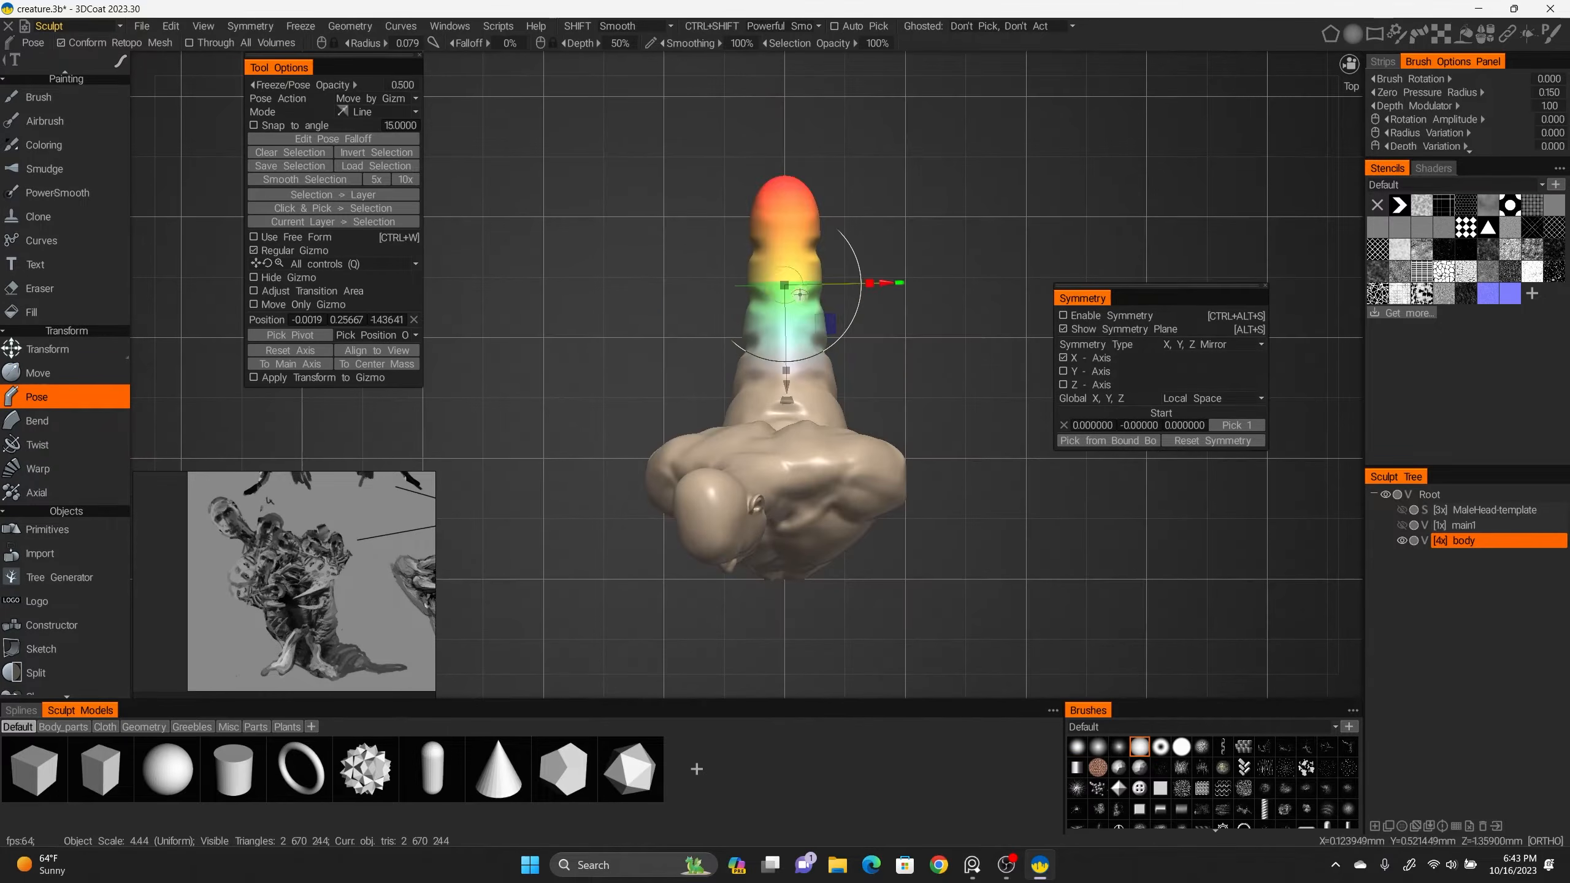
left_click_drag(852, 276, 919, 365)
right_click_drag(919, 365, 689, 505)
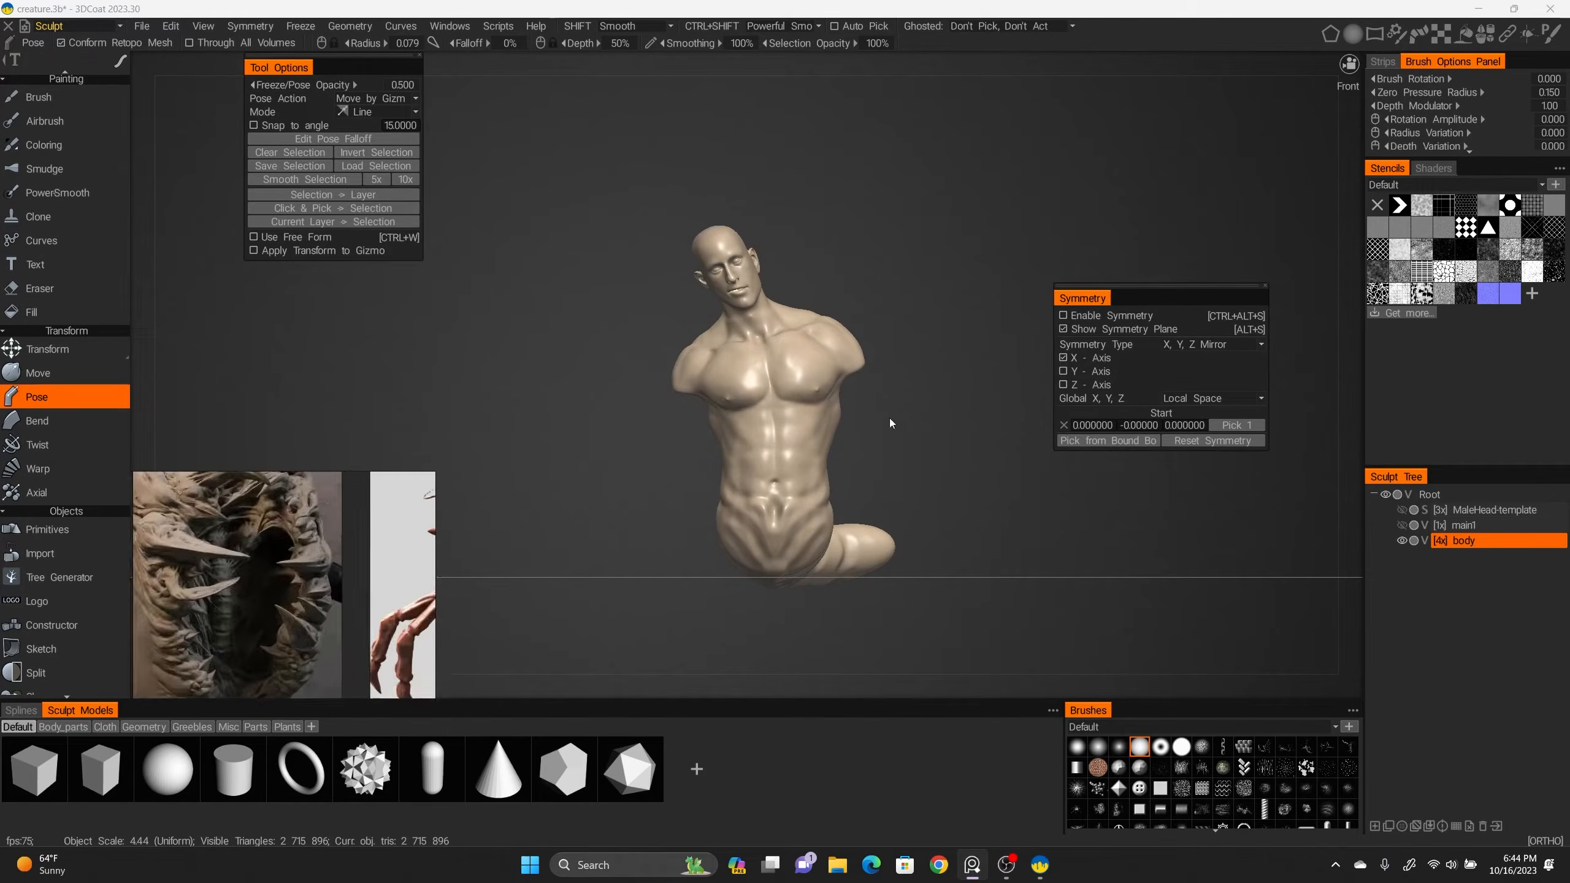
Create an ellipsoid primitive, rotate it upright and move it up to the front of the torso.
scroll(889, 418, "up", 3)
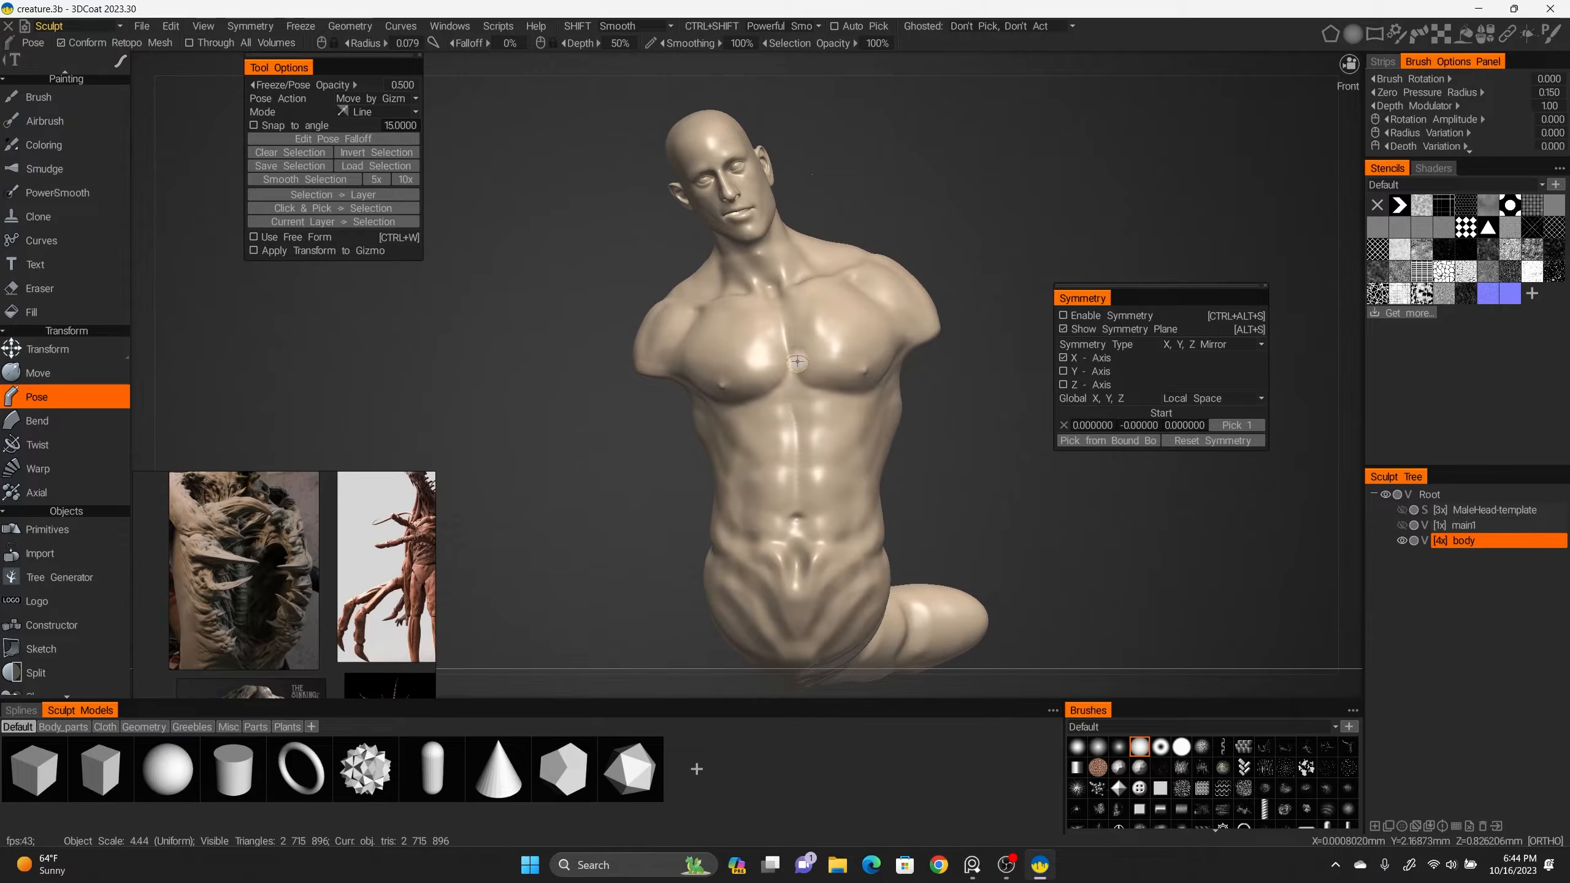
scroll(62, 371, "down", 3)
left_click(47, 452)
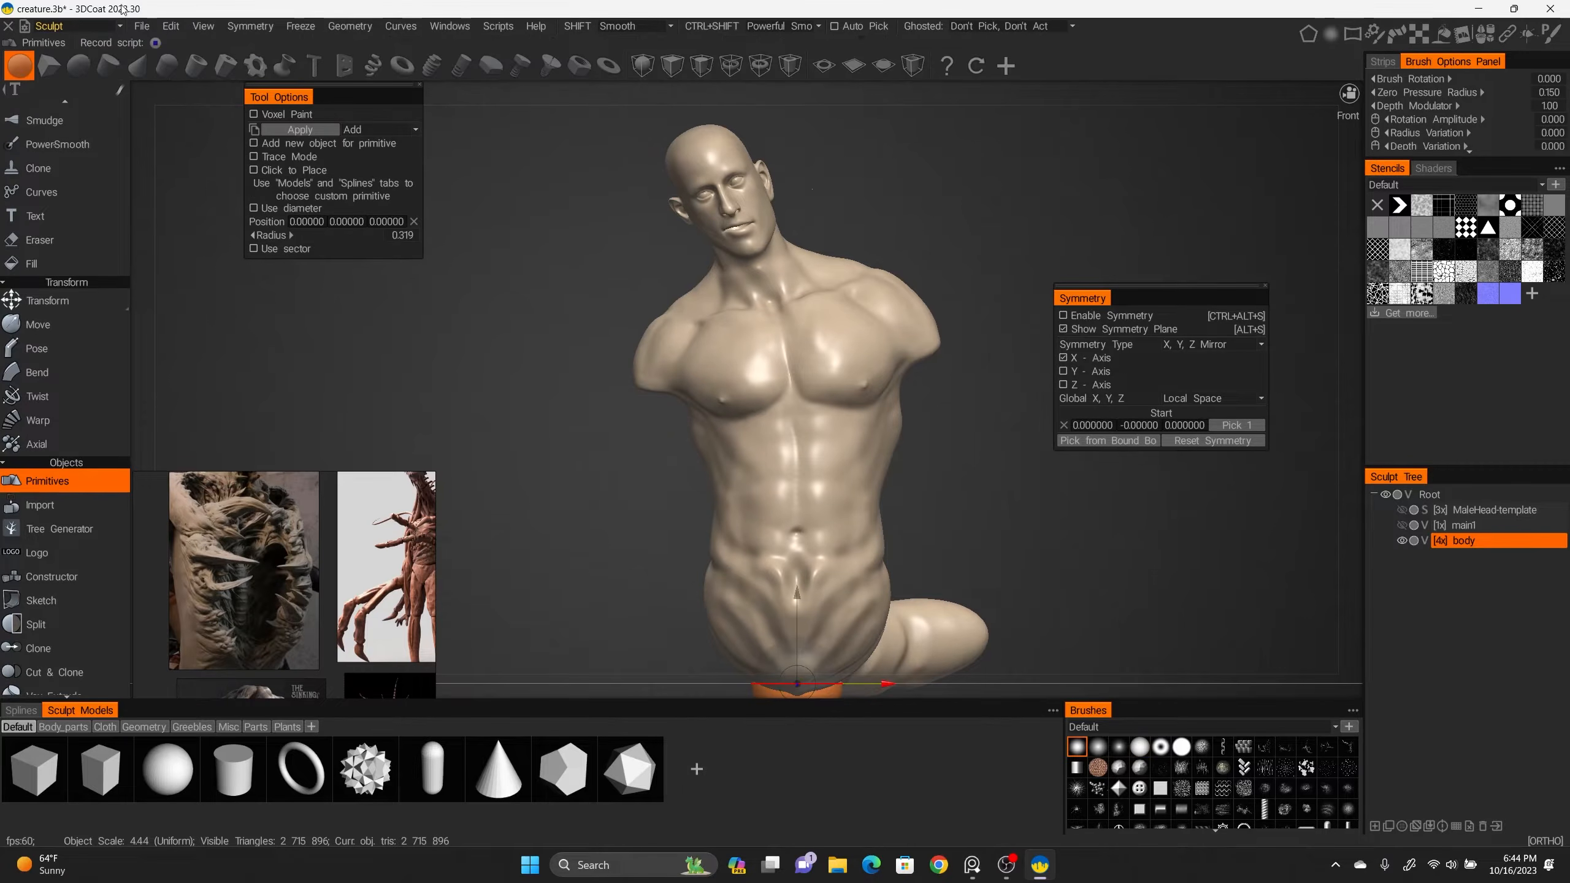
left_click(79, 67)
left_click_drag(1128, 578, 825, 501)
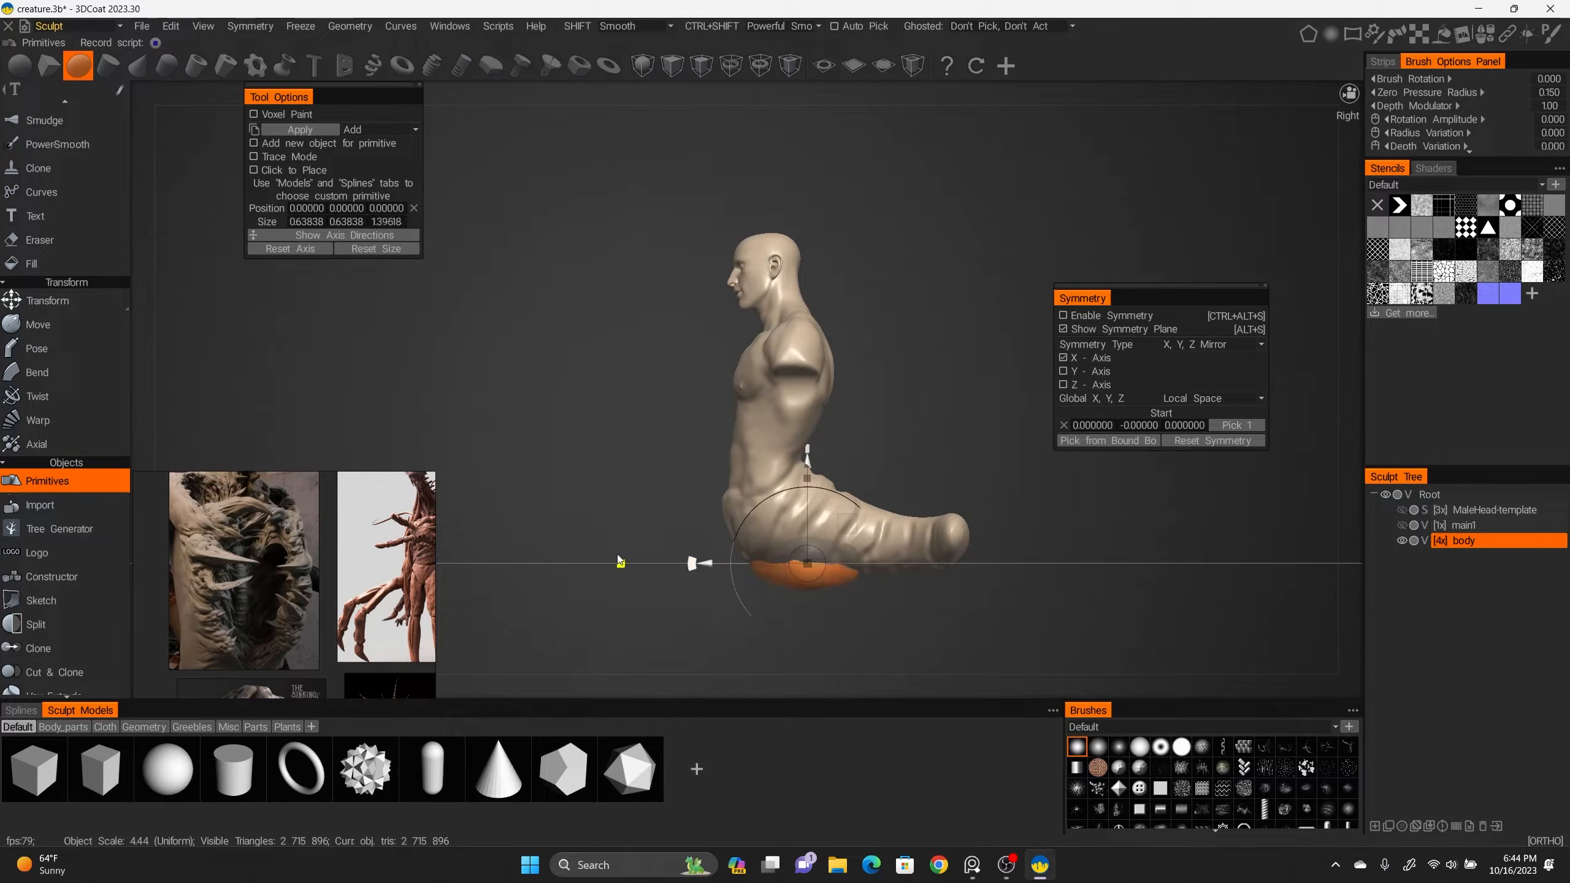
left_click_drag(766, 493, 916, 523)
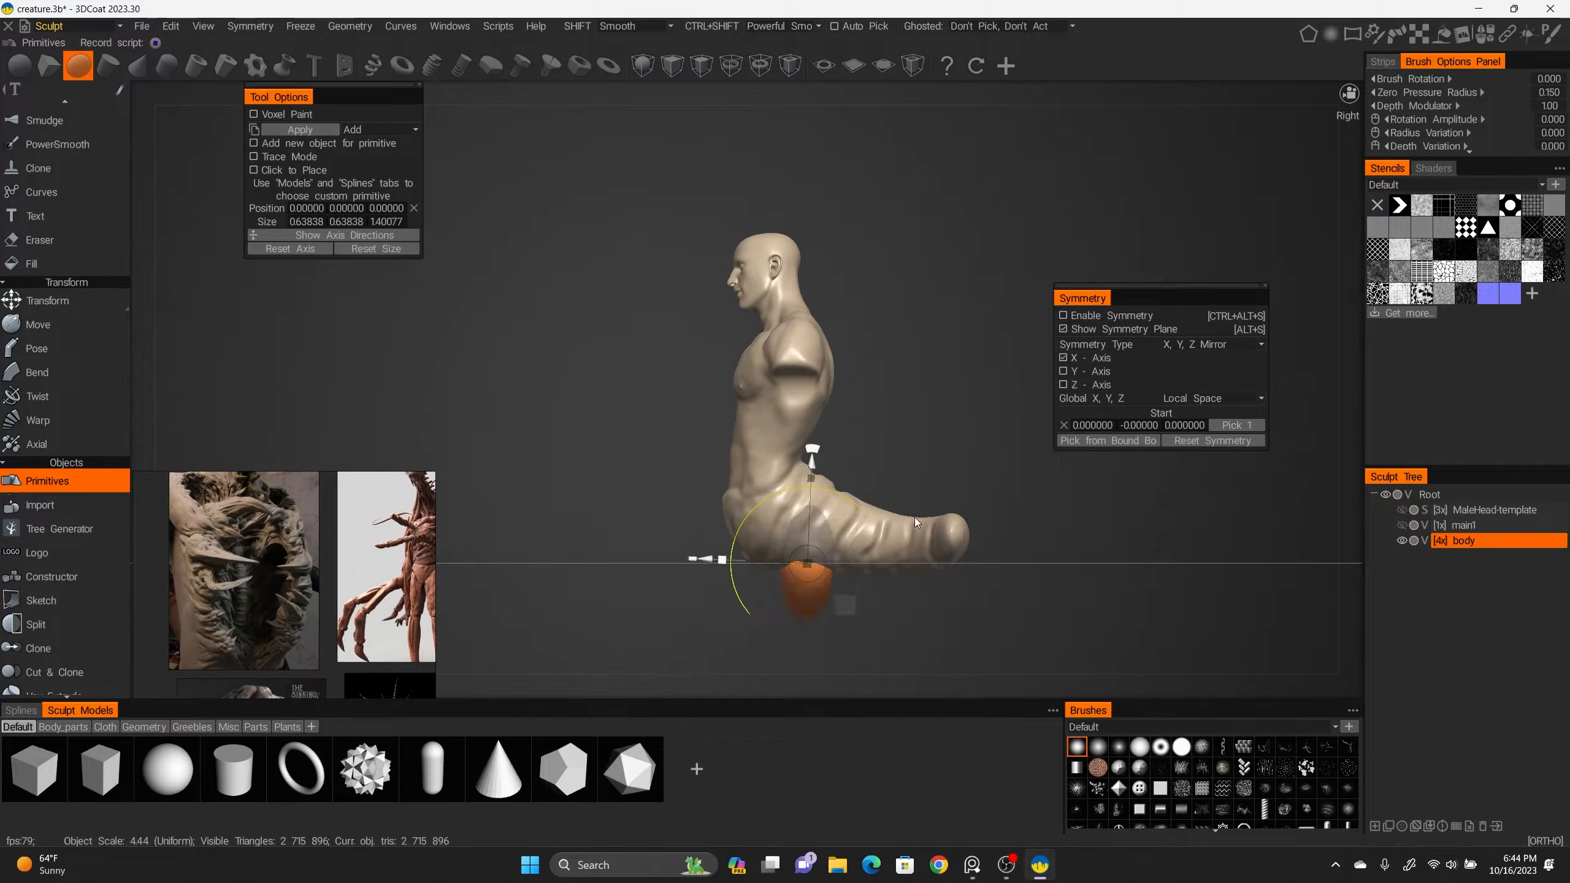
left_click_drag(807, 566, 878, 484)
Centre the ellipsoid over the chest and abdomen and scale it to about 1.08 by 0.64 by 1.74.
right_click_drag(878, 484, 1009, 535, "alt")
left_click_drag(883, 480, 889, 468)
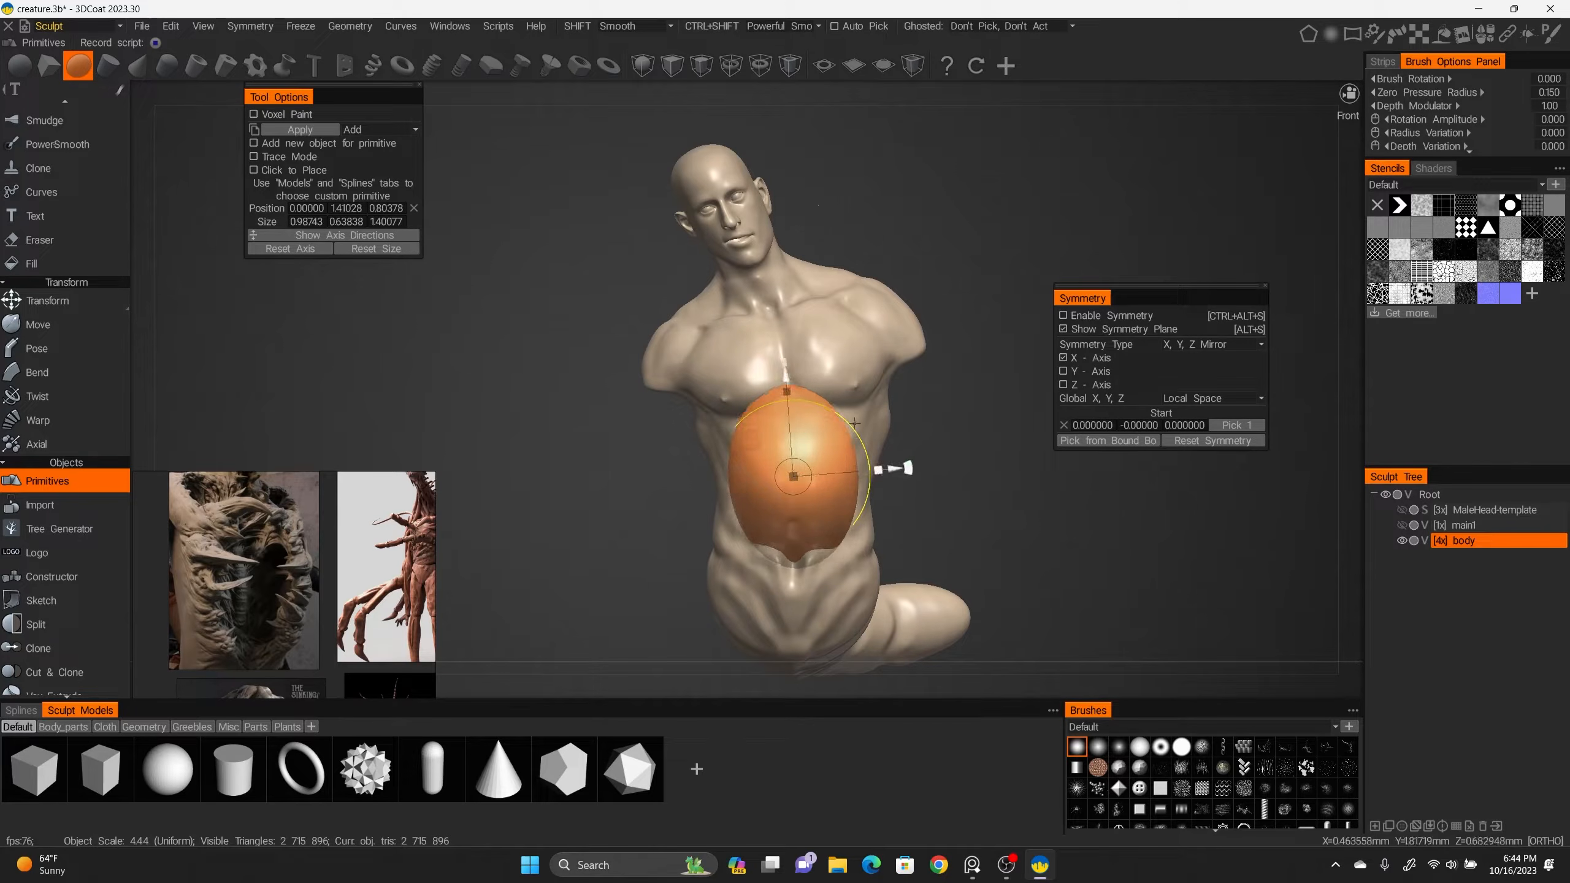
mouse_move(780, 374)
left_mouse_down()
mouse_move(783, 330)
mouse_move(784, 352)
left_mouse_up()
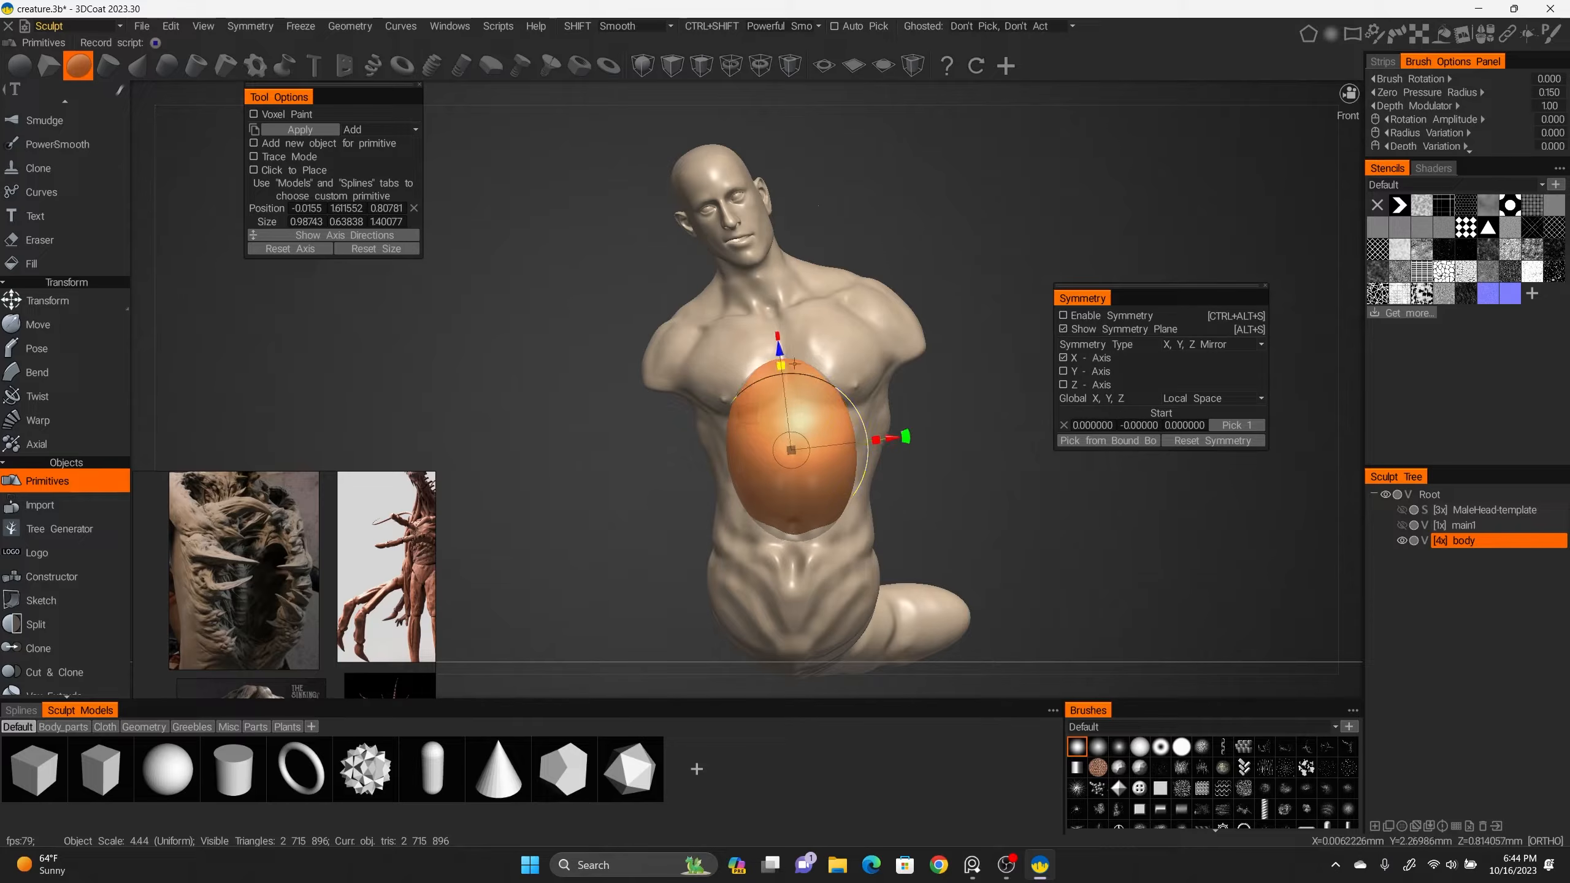
left_click_drag(780, 351, 779, 329)
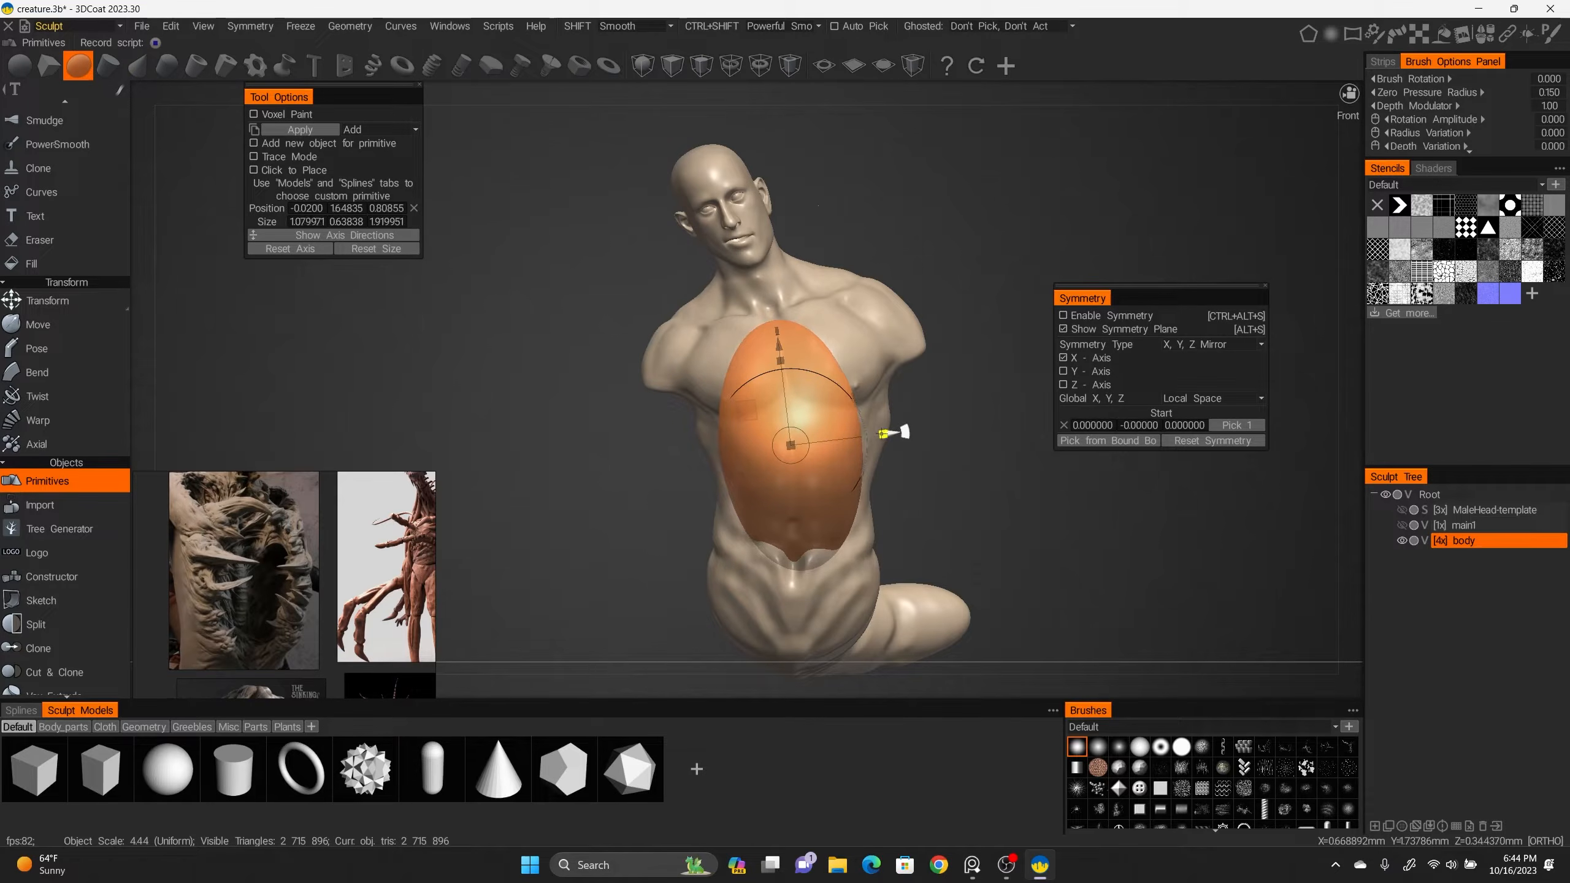
left_click_drag(779, 344, 784, 362)
Check the reference sketch and subtract the ellipsoid from the body to hollow out the front of the torso.
left_click(363, 583)
scroll(364, 583, "down", 5)
scroll(364, 583, "up", 3)
left_click(409, 128)
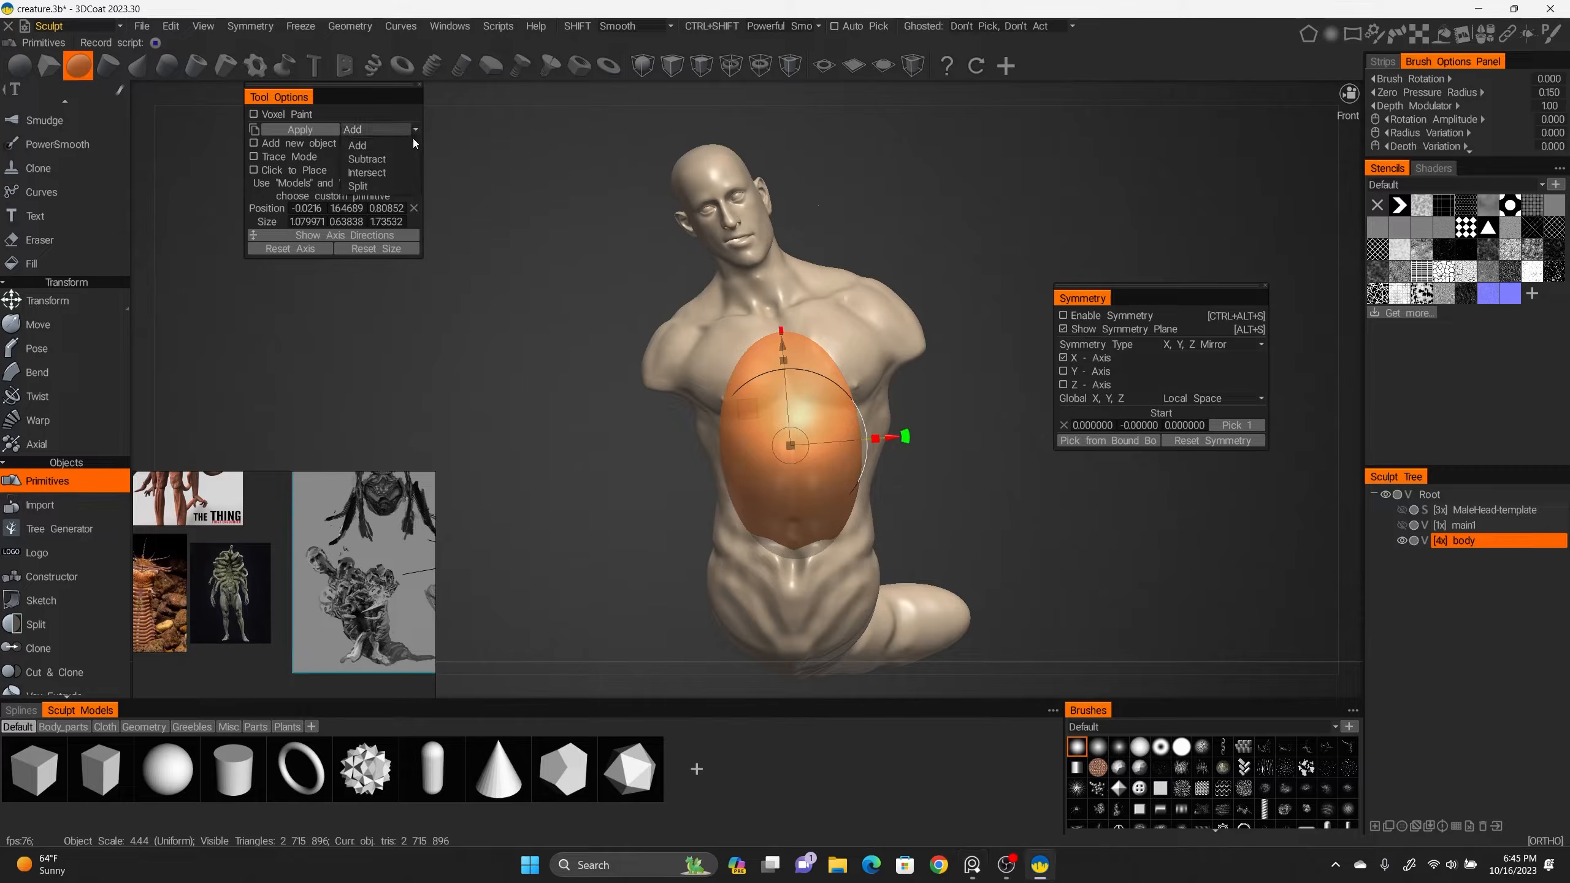
left_click(395, 157)
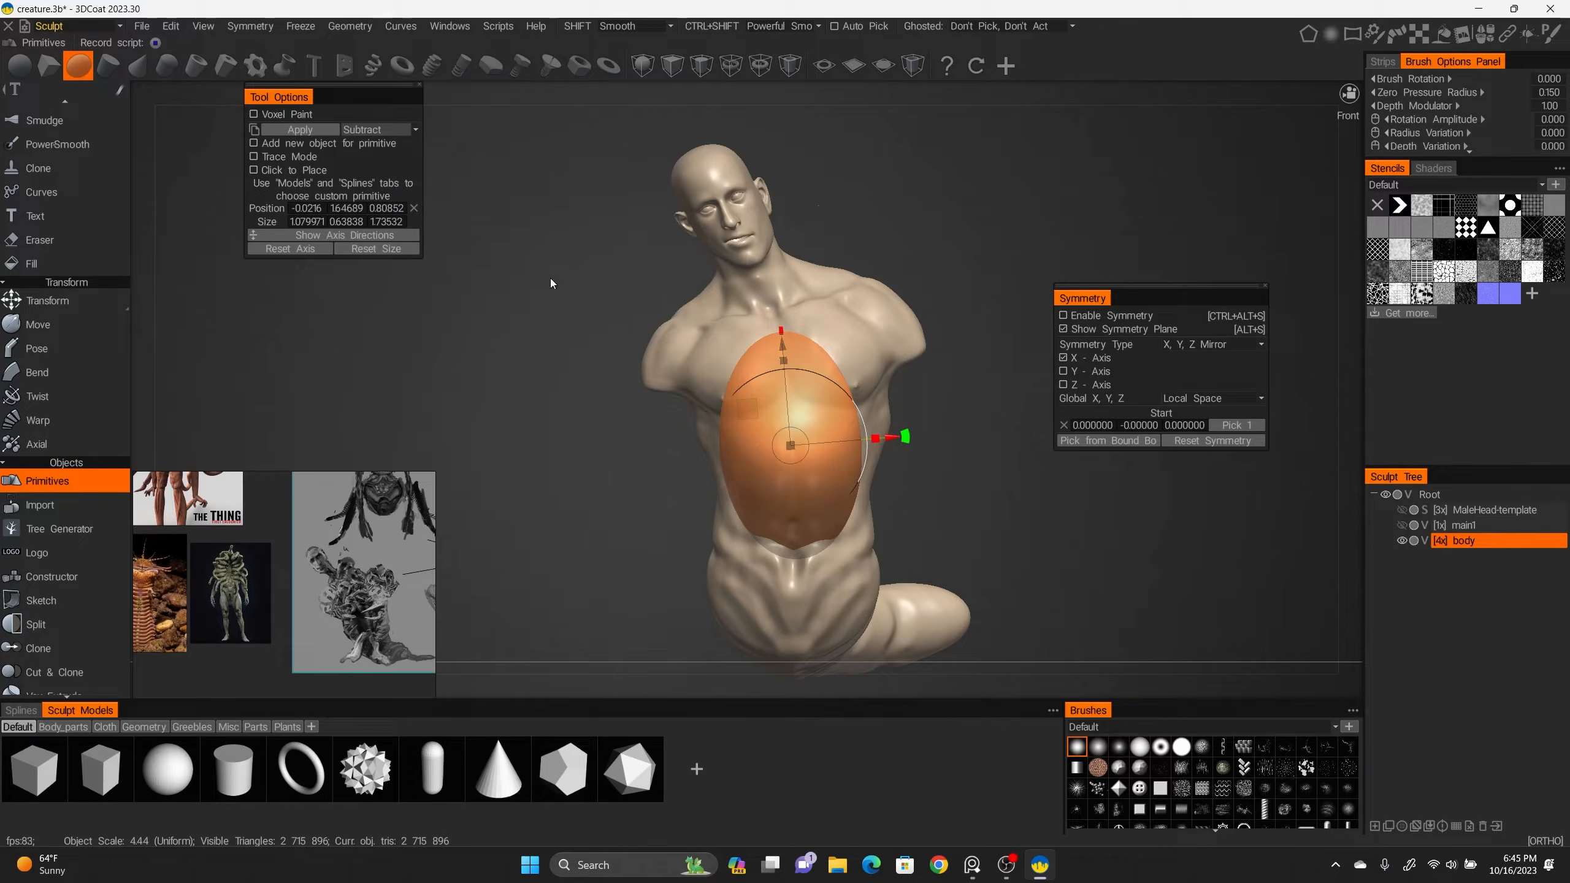
key("Return")
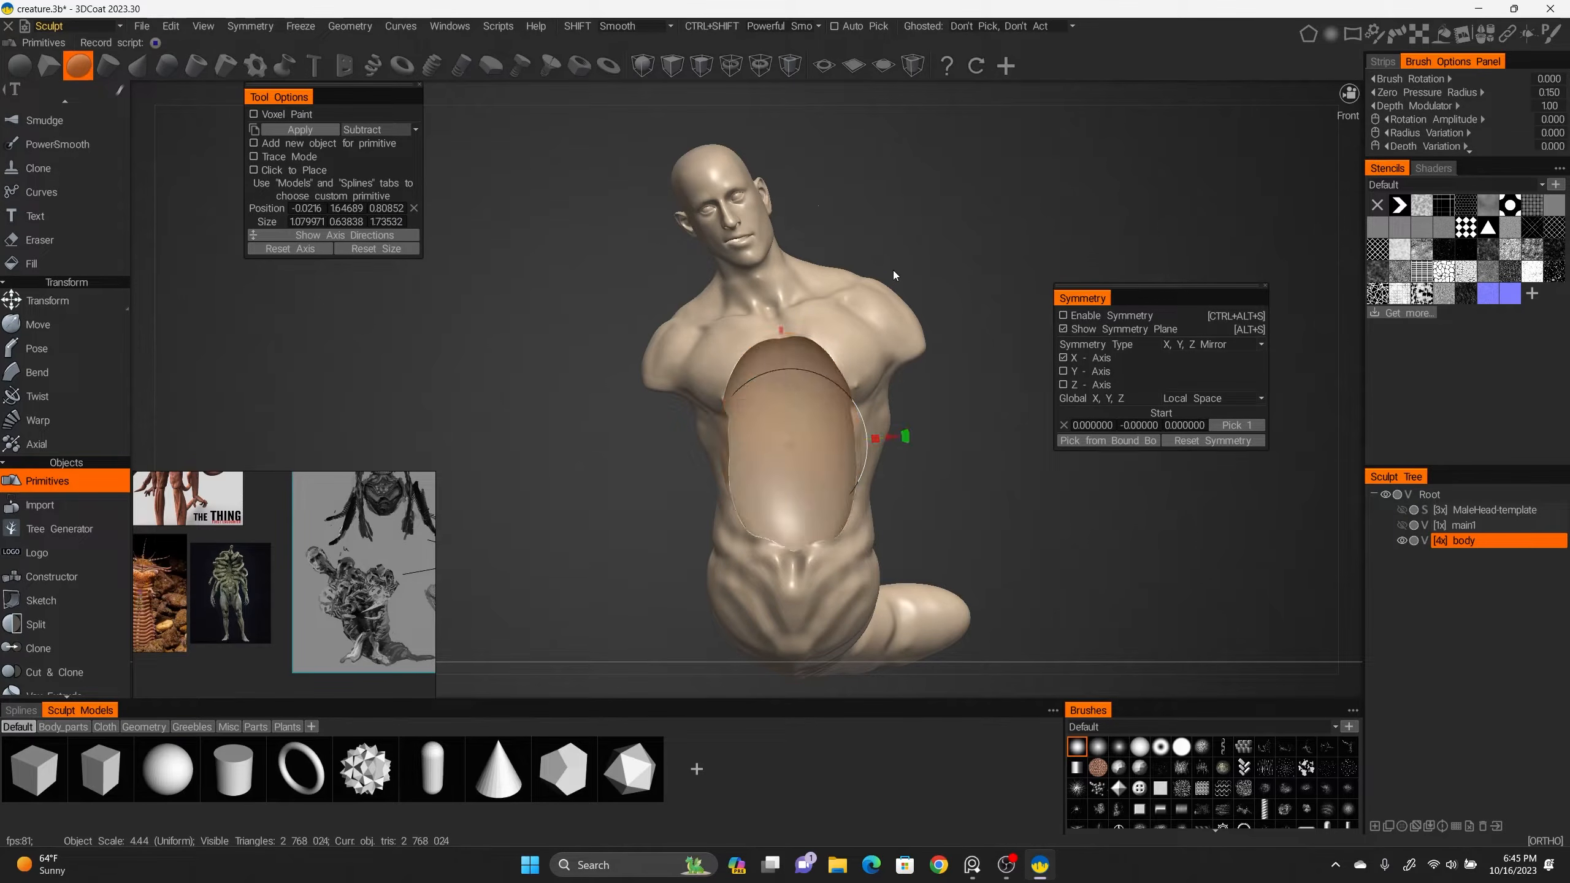
Soften the upper rim of the torso cavity with brush strokes.
left_click_drag(889, 273, 779, 233, "alt")
left_click_drag(784, 373, 781, 307)
left_click_drag(784, 408, 770, 402)
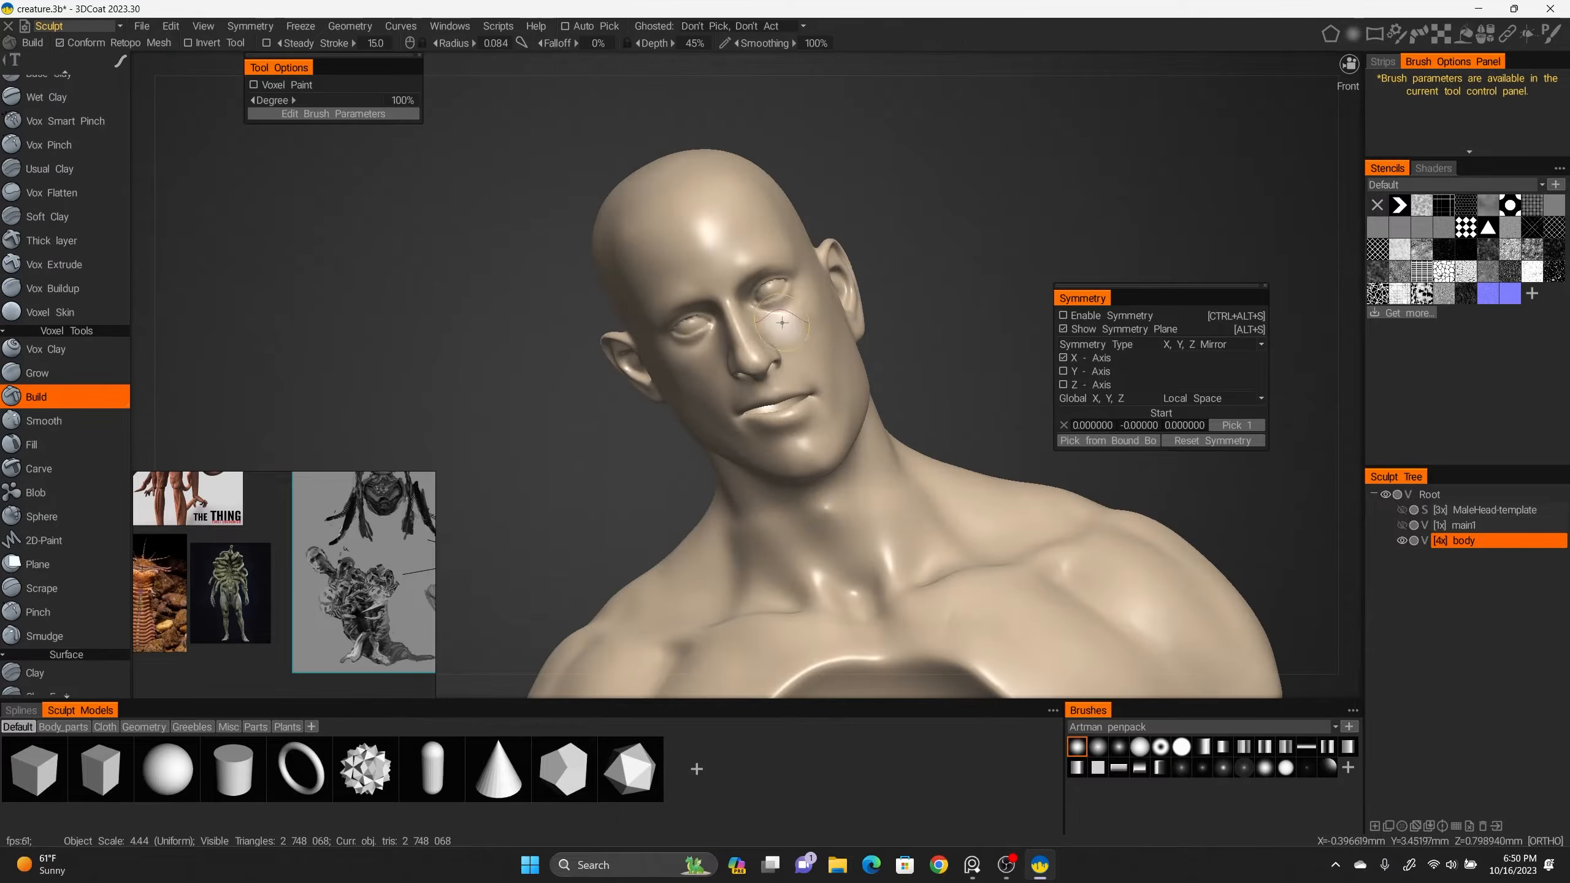
Build up bags under both eyes, soften them, and add raised ridges along the side of the head.
left_click_drag(767, 315, 743, 307)
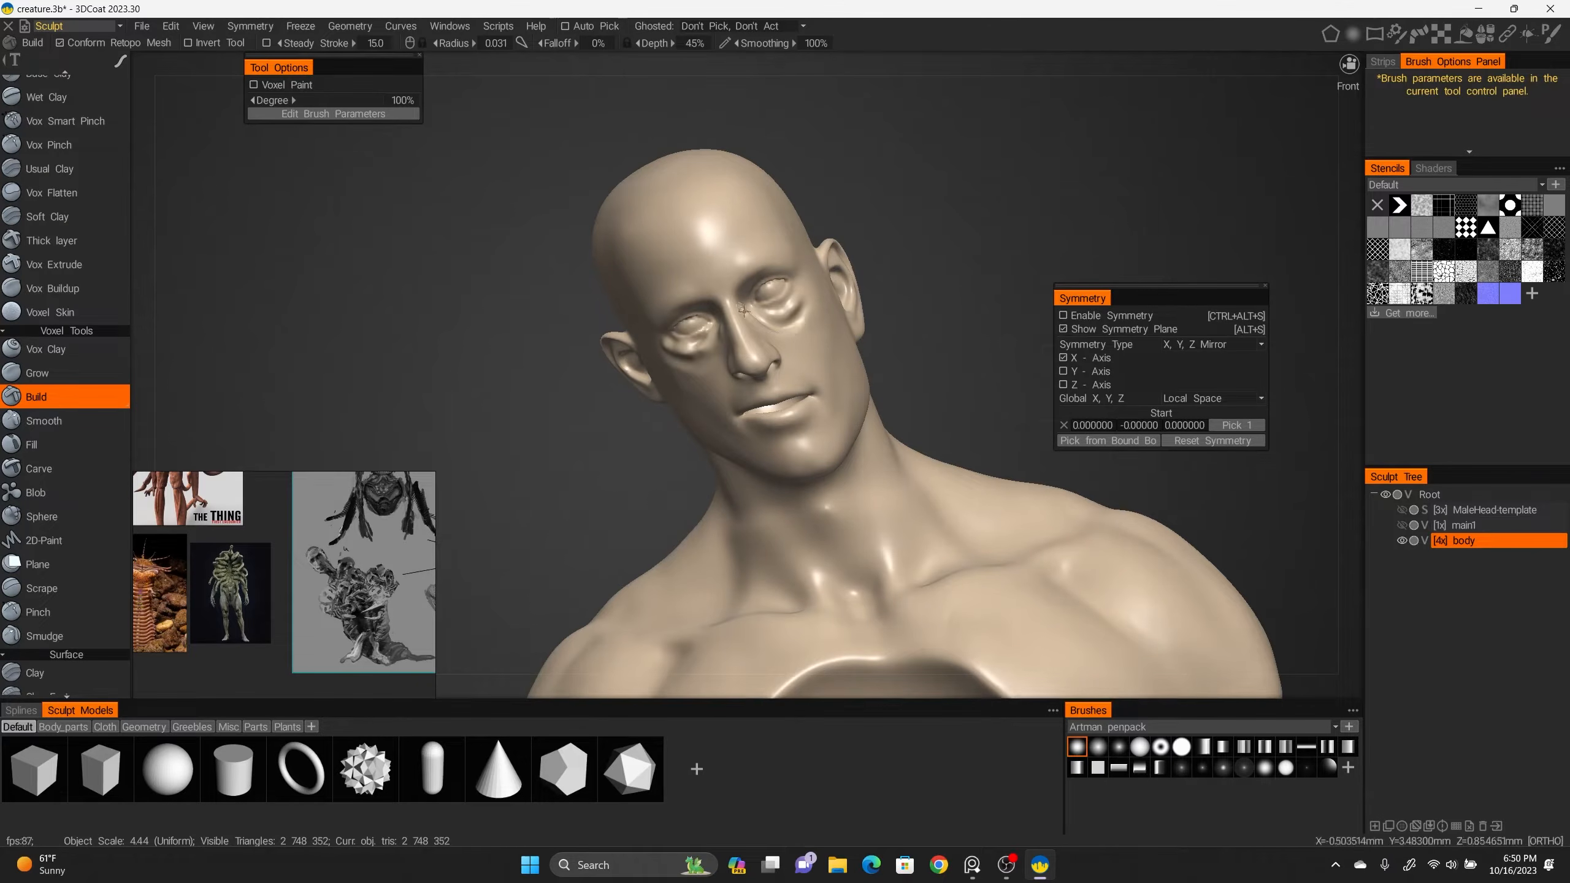
left_click_drag(693, 354, 666, 356, "shift")
left_click_drag(644, 292, 650, 323)
left_click_drag(644, 292, 729, 296, "alt")
left_click_drag(592, 266, 614, 324)
left_click_drag(563, 280, 587, 334)
left_click_drag(575, 280, 507, 279, "alt")
mouse_move(638, 284)
right_mouse_down("alt")
mouse_move(638, 235)
mouse_move(638, 284)
right_mouse_up("alt")
Build up tendon ridges running down the front of the neck.
left_click_drag(742, 461, 744, 520)
left_click_drag(630, 279, 711, 278, "alt")
left_click_drag(648, 470, 656, 532)
left_click_drag(854, 278, 776, 279, "alt")
mouse_move(777, 334)
right_mouse_down("alt")
mouse_move(777, 279)
mouse_move(959, 446)
mouse_move(974, 424)
mouse_move(835, 349)
right_mouse_up("alt")
key("m")
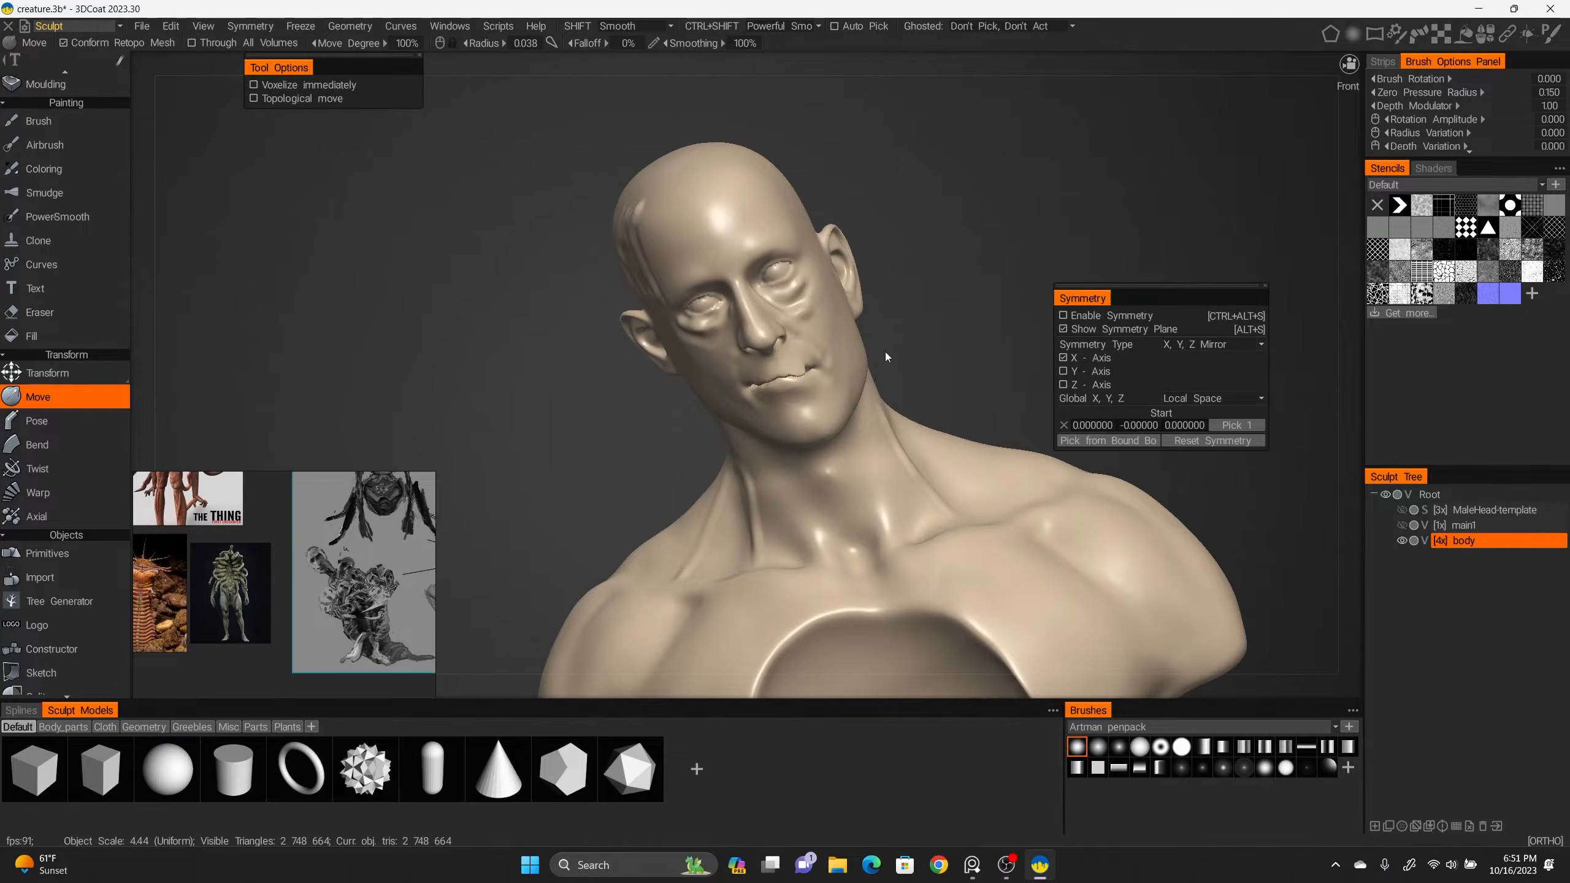
Draw muscle strands down the inside of the torso cavity with the Tubes/Muscle tool and smooth them.
right_click_drag(747, 375, 900, 305, "alt")
scroll(111, 363, "down", 5)
scroll(97, 421, "down", 2)
left_click(83, 504)
mouse_move(828, 365)
left_mouse_down()
mouse_move(822, 532)
mouse_move(804, 470)
mouse_move(841, 498)
left_mouse_up()
mouse_move(970, 396)
left_mouse_down()
mouse_move(1003, 395)
mouse_move(971, 395)
left_mouse_up()
left_click_drag(818, 391, 822, 476, "shift")
key("ctrl+alt+s")
left_click_drag(819, 338, 784, 433)
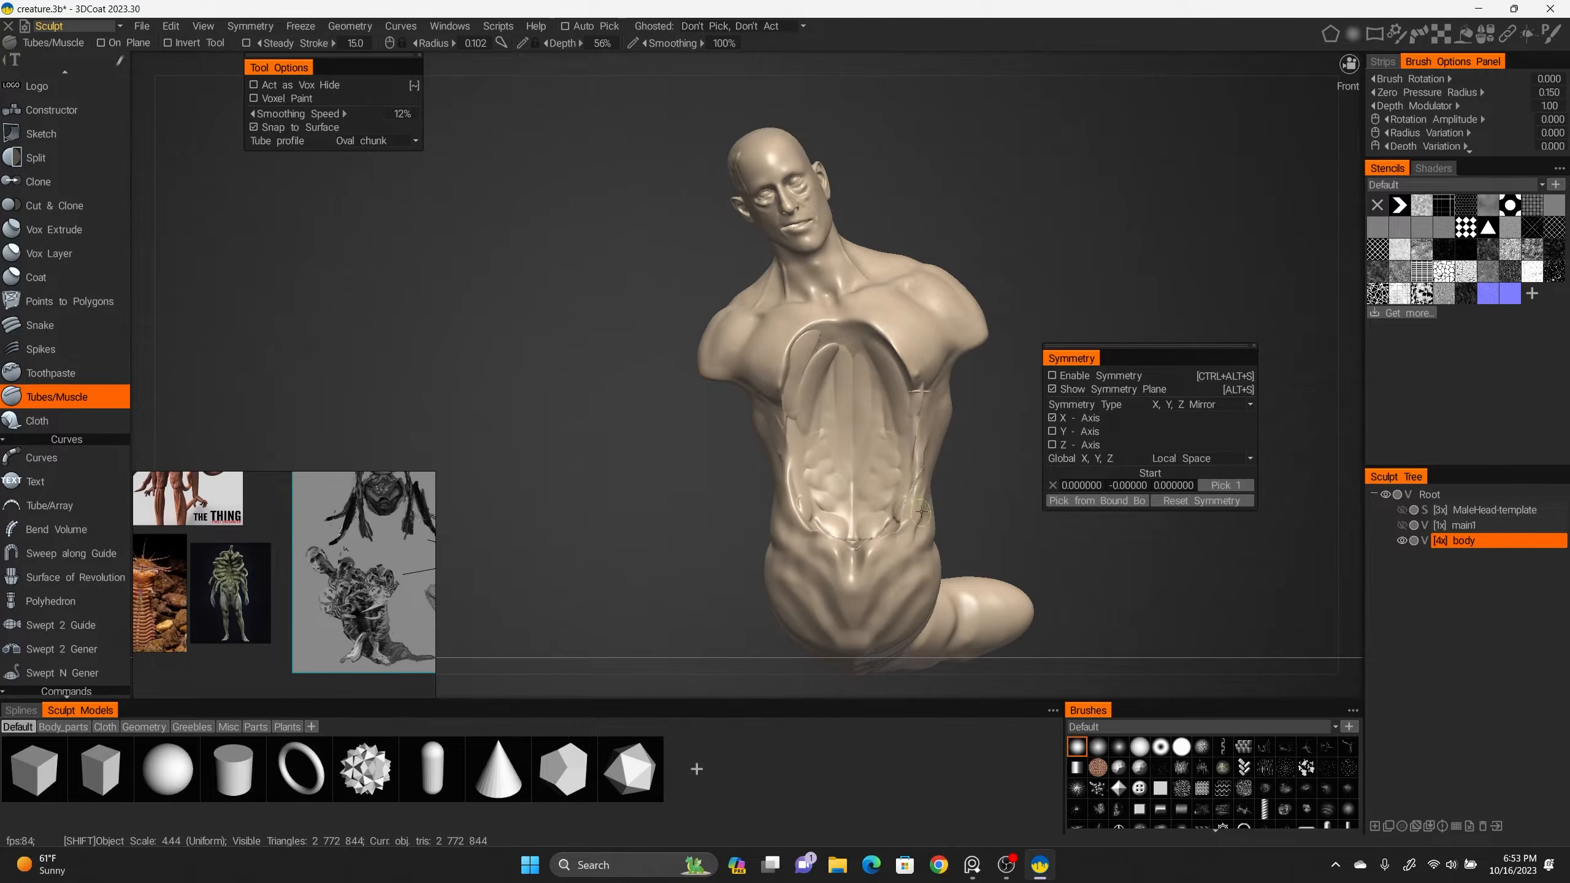
key("ctrl+z")
mouse_move(927, 226)
right_mouse_down("alt")
mouse_move(901, 415)
mouse_move(927, 227)
right_mouse_up("alt")
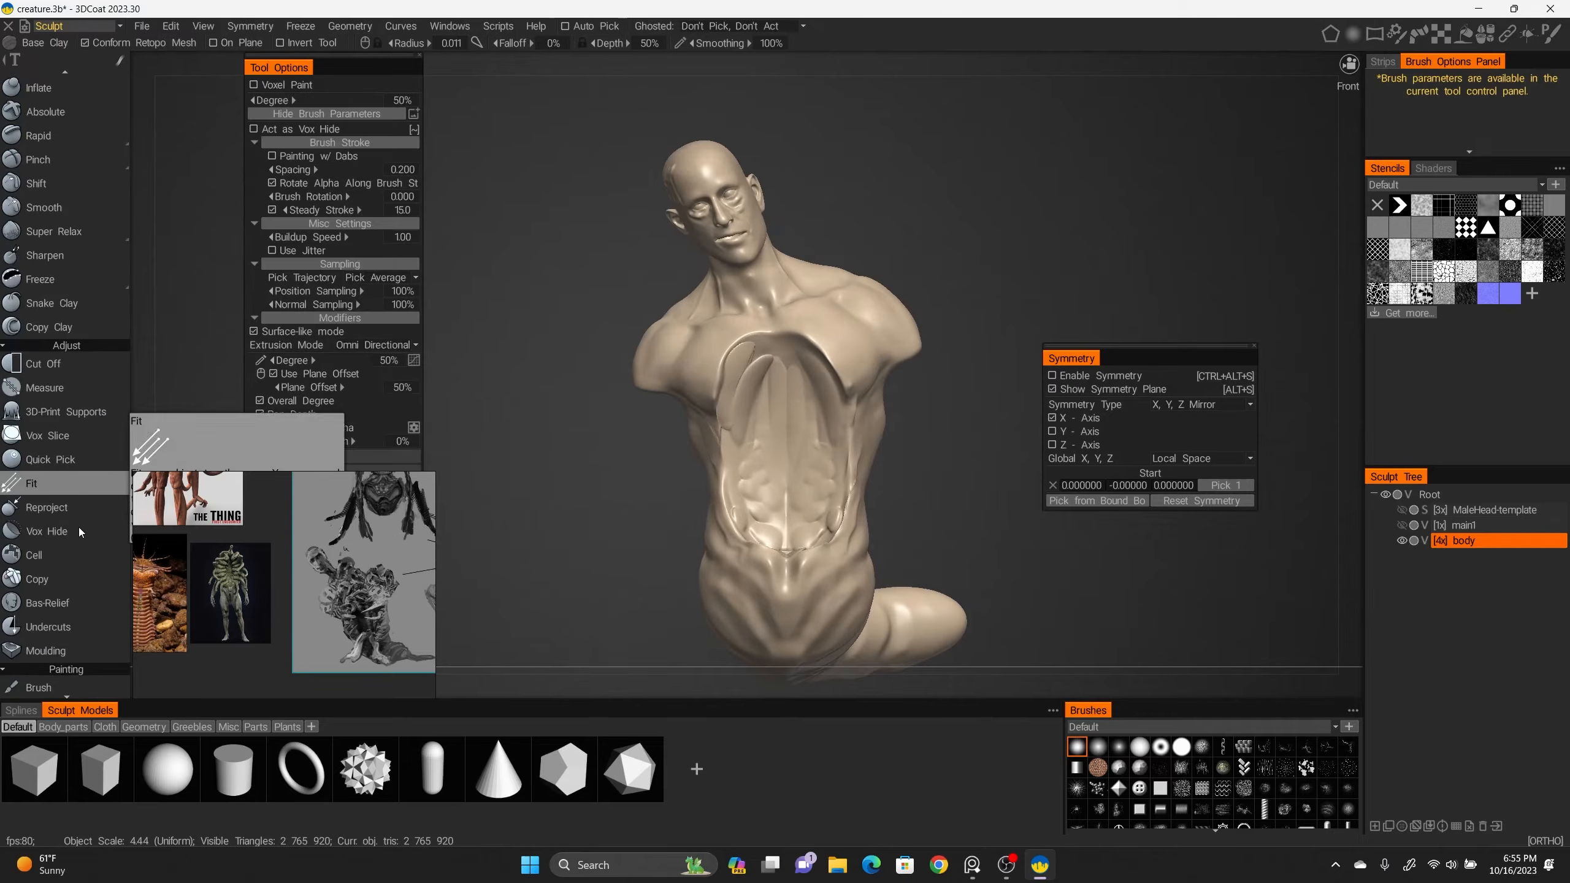
Clone the main head by enclosing it in a freehand lasso.
scroll(76, 525, "down", 3)
scroll(73, 519, "down", 5)
scroll(68, 540, "down", 5)
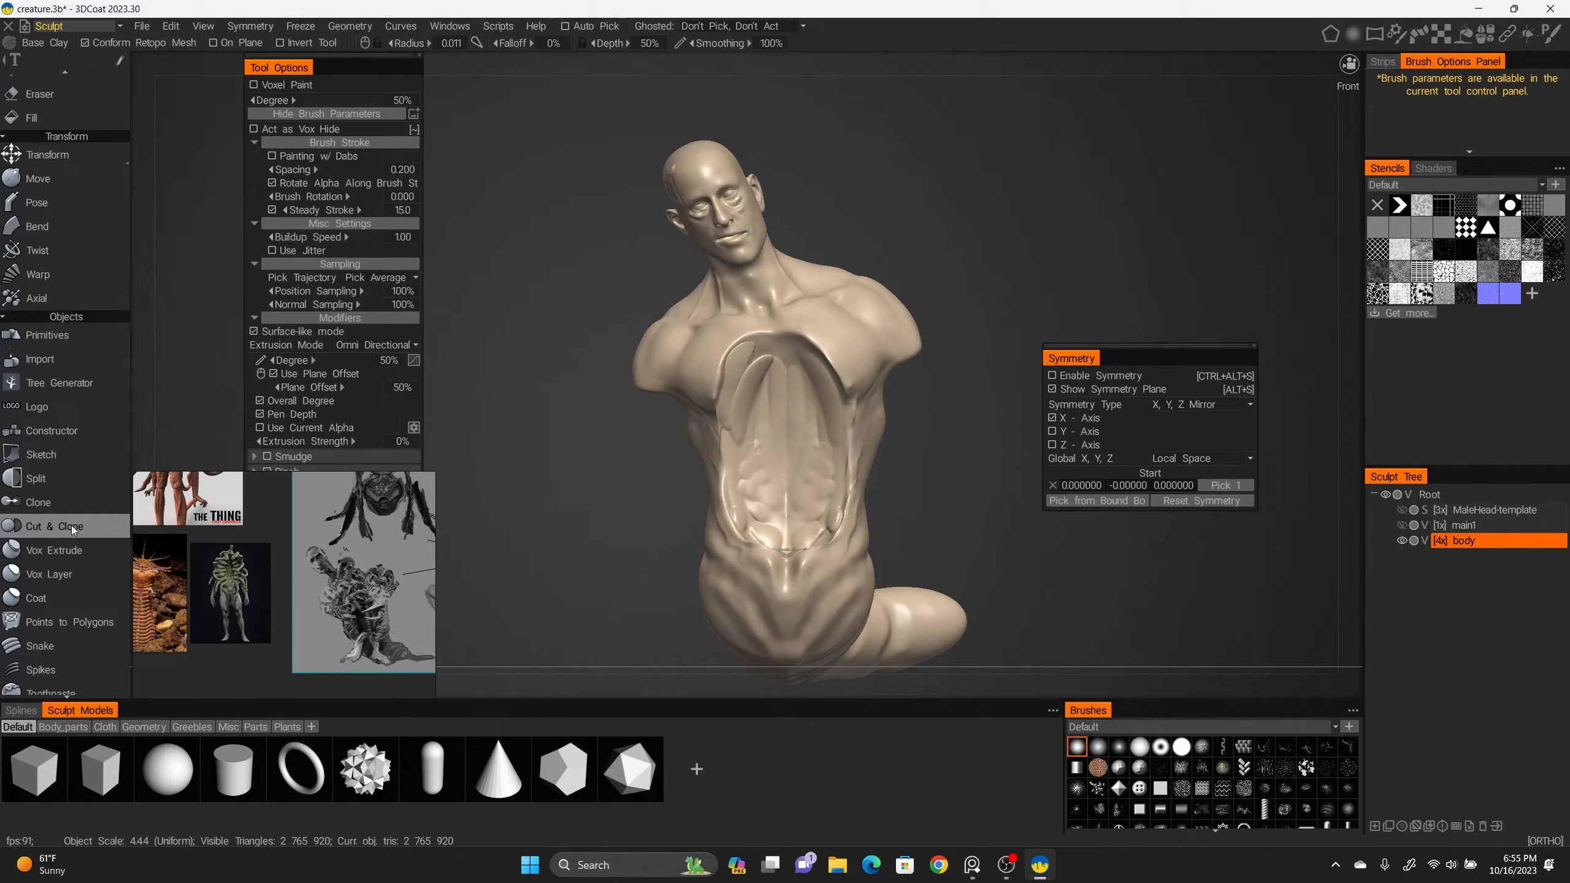
left_click(71, 512)
scroll(105, 462, "down", 2)
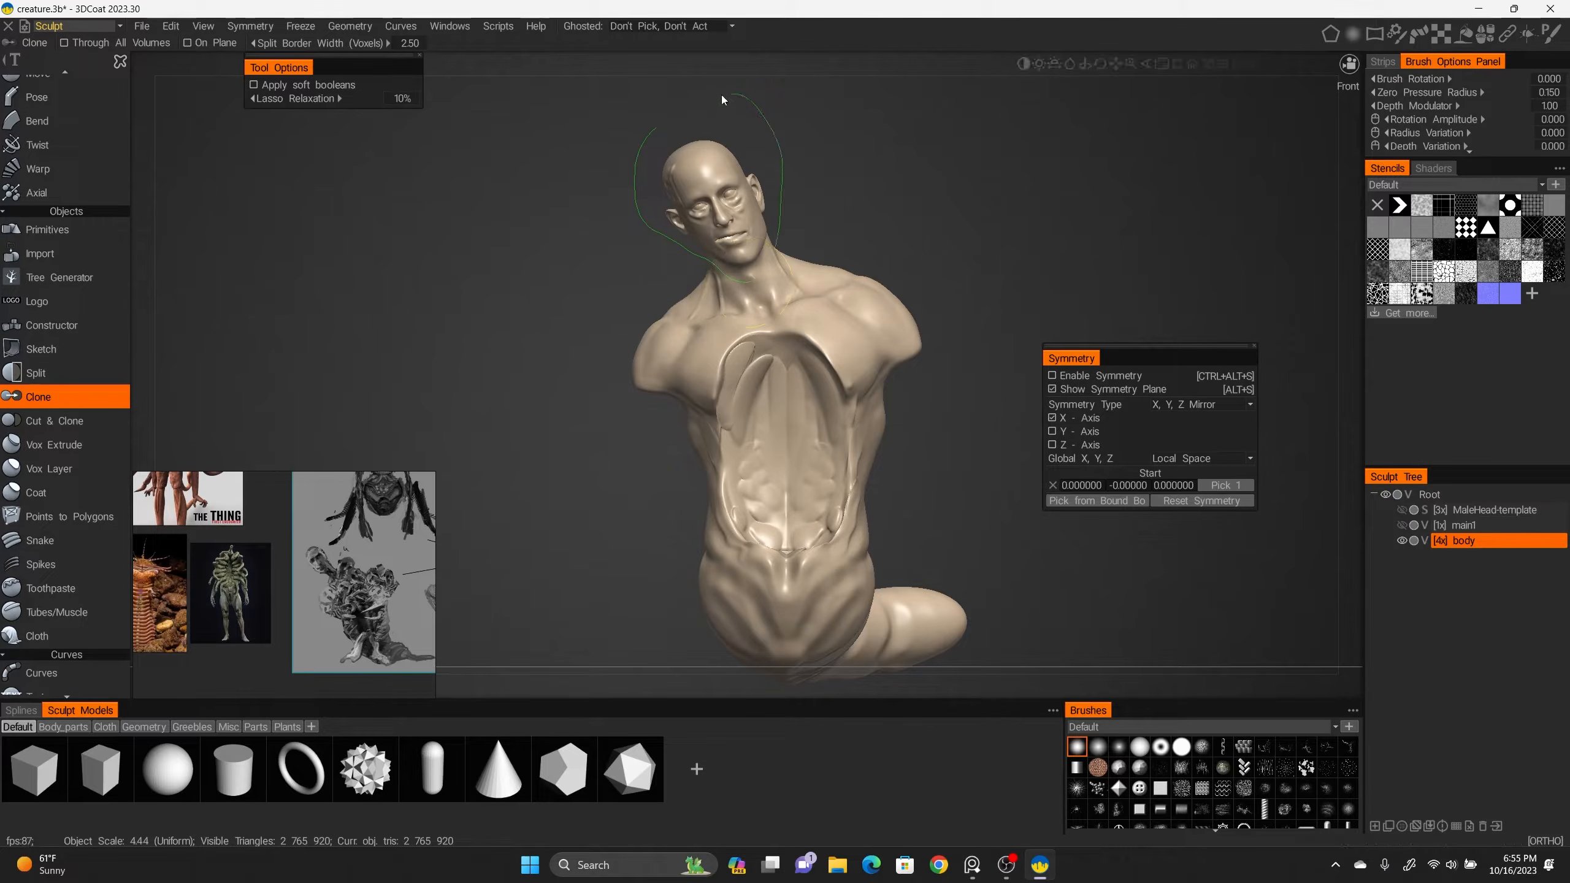
left_click_drag(642, 132, 646, 128)
mouse_move(848, 202)
left_mouse_down("alt")
mouse_move(1051, 194)
mouse_move(854, 172)
left_mouse_up("alt")
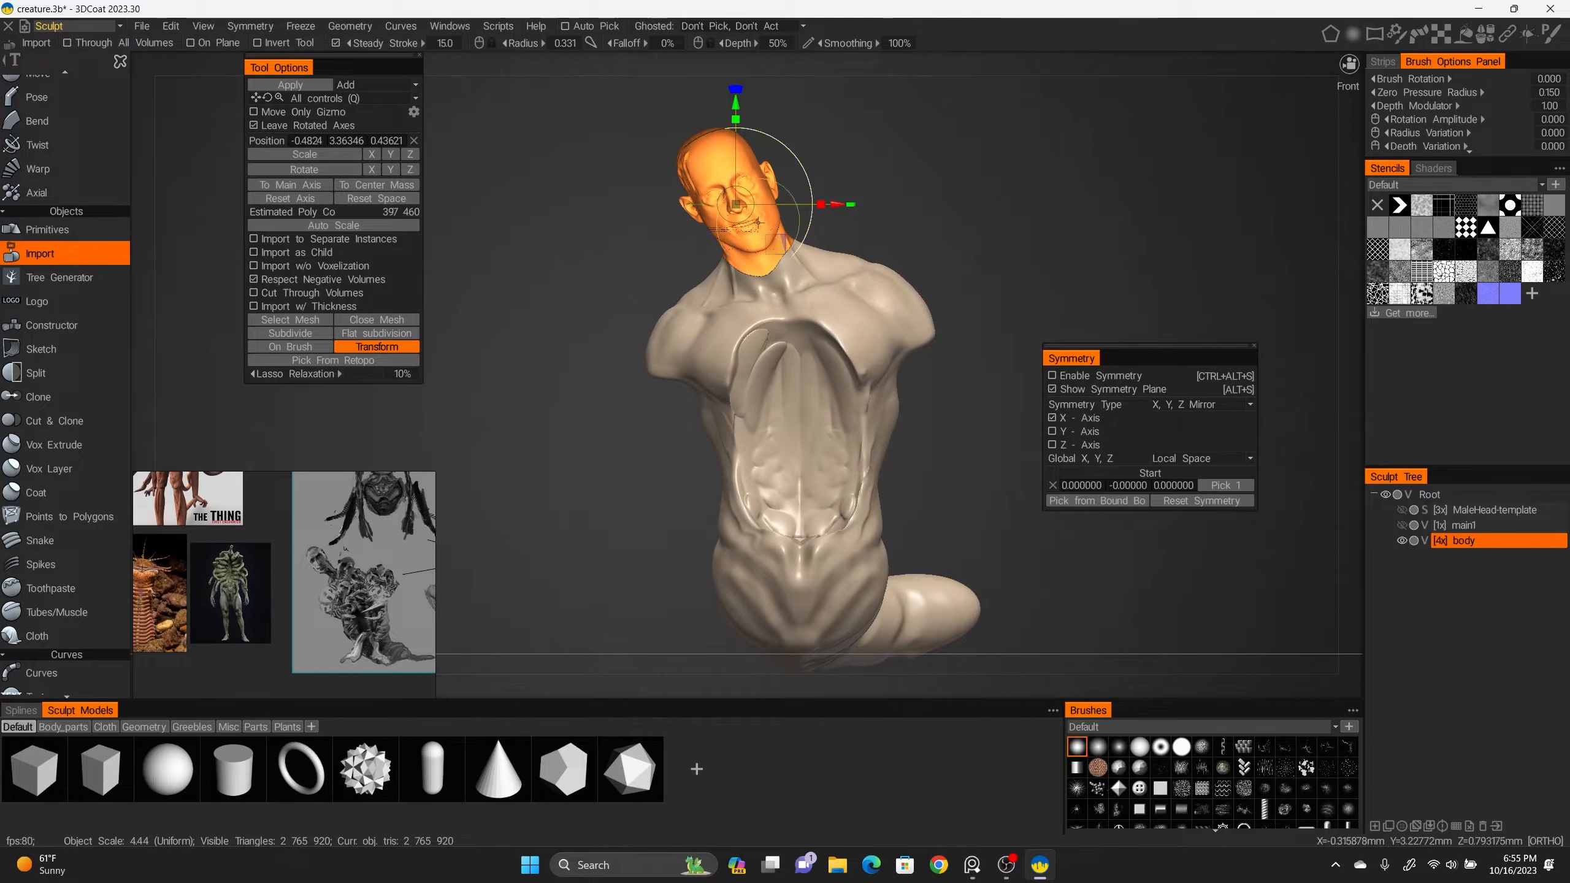
Scale down and tilt copies of the head and add them at the figure's right shoulder.
mouse_move(749, 217)
left_mouse_down()
mouse_move(694, 244)
mouse_move(680, 285)
mouse_move(642, 271)
mouse_move(476, 294)
left_mouse_up()
left_click_drag(607, 285, 702, 340)
key("Return")
left_click_drag(625, 288, 674, 252)
left_click_drag(692, 327, 745, 300)
key("Return")
Add further rotated head copies between the neck and the figure's right collarbone.
left_click_drag(856, 256, 817, 235)
left_click_drag(978, 224, 1027, 218, "alt")
key("Return")
left_click_drag(817, 236, 708, 248)
mouse_move(643, 200)
left_mouse_down()
mouse_move(624, 211)
mouse_move(655, 176)
left_mouse_up()
key("Return")
Add rotated, scaled-down head copies beside the neck and along the figure's left collarbone.
key("1")
key("2")
mouse_move(673, 119)
left_mouse_down()
mouse_move(741, 270)
mouse_move(780, 143)
left_mouse_up()
left_click_drag(733, 204, 853, 273)
mouse_move(908, 230)
left_mouse_down()
mouse_move(736, 300)
mouse_move(835, 303)
left_mouse_up()
key("Return")
mouse_move(835, 303)
left_mouse_down()
mouse_move(862, 330)
mouse_move(890, 322)
mouse_move(945, 378)
mouse_move(761, 346)
left_mouse_up()
left_click_drag(747, 217, 989, 213, "alt")
key("Return")
Place more head copies on the outer part of the figure's left shoulder at varied angles.
key("1")
key("2")
mouse_move(677, 120)
left_mouse_down()
mouse_move(733, 256)
mouse_move(780, 143)
mouse_move(899, 267)
left_mouse_up()
mouse_move(980, 225)
left_mouse_down()
mouse_move(928, 267)
mouse_move(915, 325)
left_mouse_up()
left_click_drag(967, 291, 933, 309)
left_click_drag(1052, 265, 825, 542, "alt")
left_click_drag(822, 418, 865, 387)
mouse_move(927, 544)
left_mouse_down("alt")
mouse_move(939, 501)
mouse_move(839, 354)
mouse_move(989, 366)
mouse_move(1051, 346)
left_mouse_up("alt")
key("Return")
left_click(1477, 9)
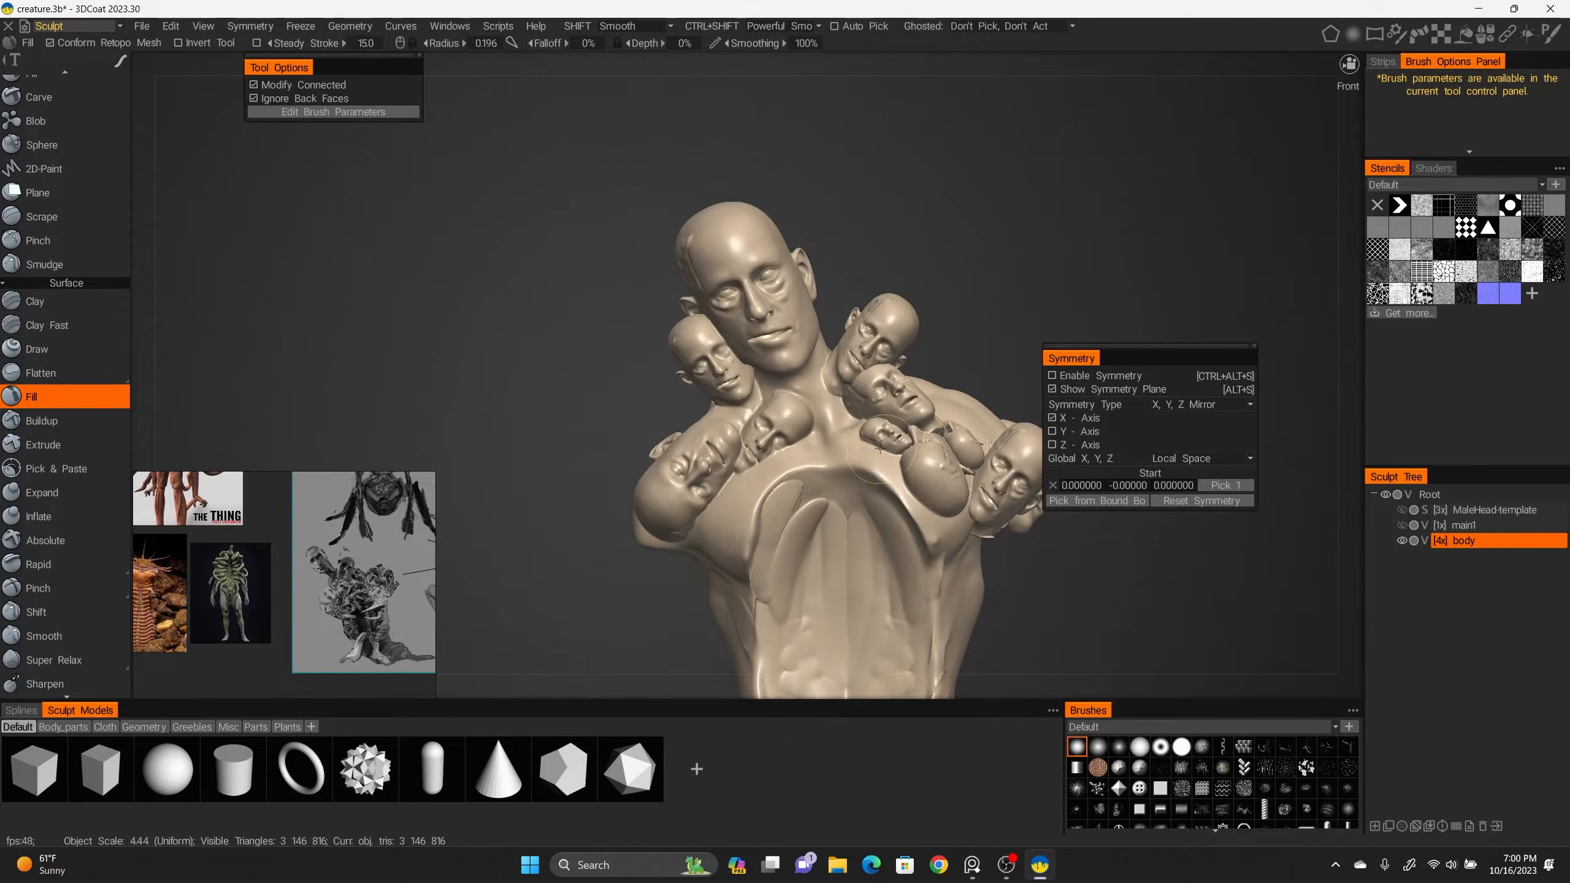
Add a new empty volume layer below the body in the sculpt tree.
mouse_move(881, 449)
left_mouse_down("alt")
mouse_move(1050, 449)
mouse_move(803, 452)
left_mouse_up("alt")
mouse_move(838, 371)
left_mouse_down("alt")
mouse_move(917, 510)
mouse_move(790, 436)
mouse_move(918, 443)
mouse_move(781, 484)
mouse_move(827, 496)
mouse_move(864, 363)
mouse_move(657, 366)
mouse_move(940, 326)
left_mouse_up("alt")
right_click_drag(939, 326, 893, 419, "alt")
left_click_drag(893, 419, 886, 432, "alt+shift")
left_click(1374, 826)
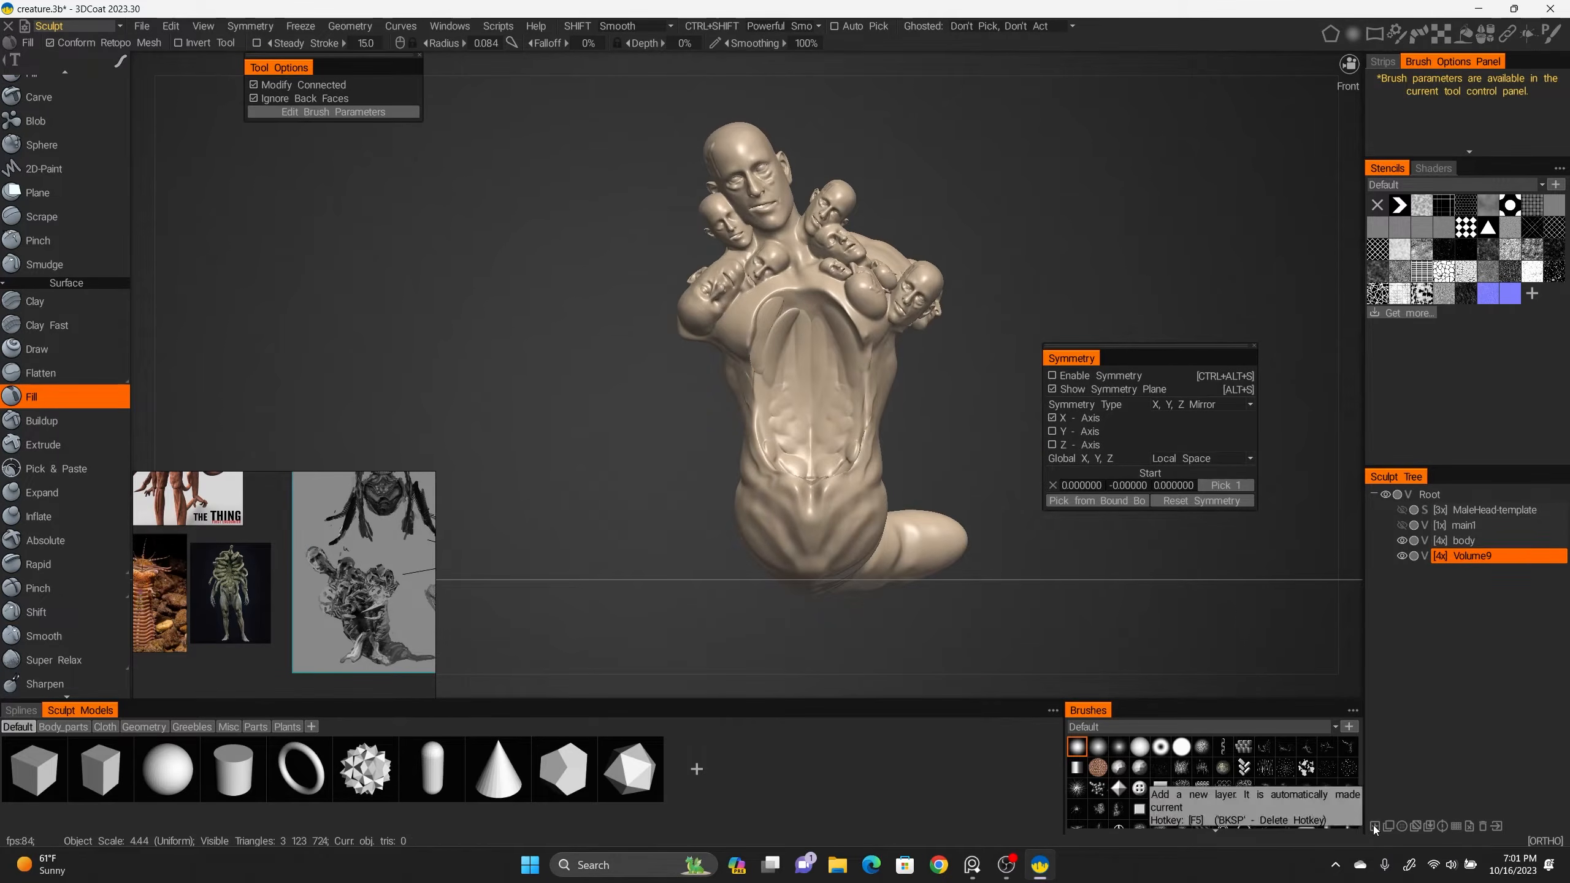
scroll(922, 417, "down", 1)
scroll(42, 316, "down", 8)
scroll(42, 325, "down", 5)
left_click(42, 324)
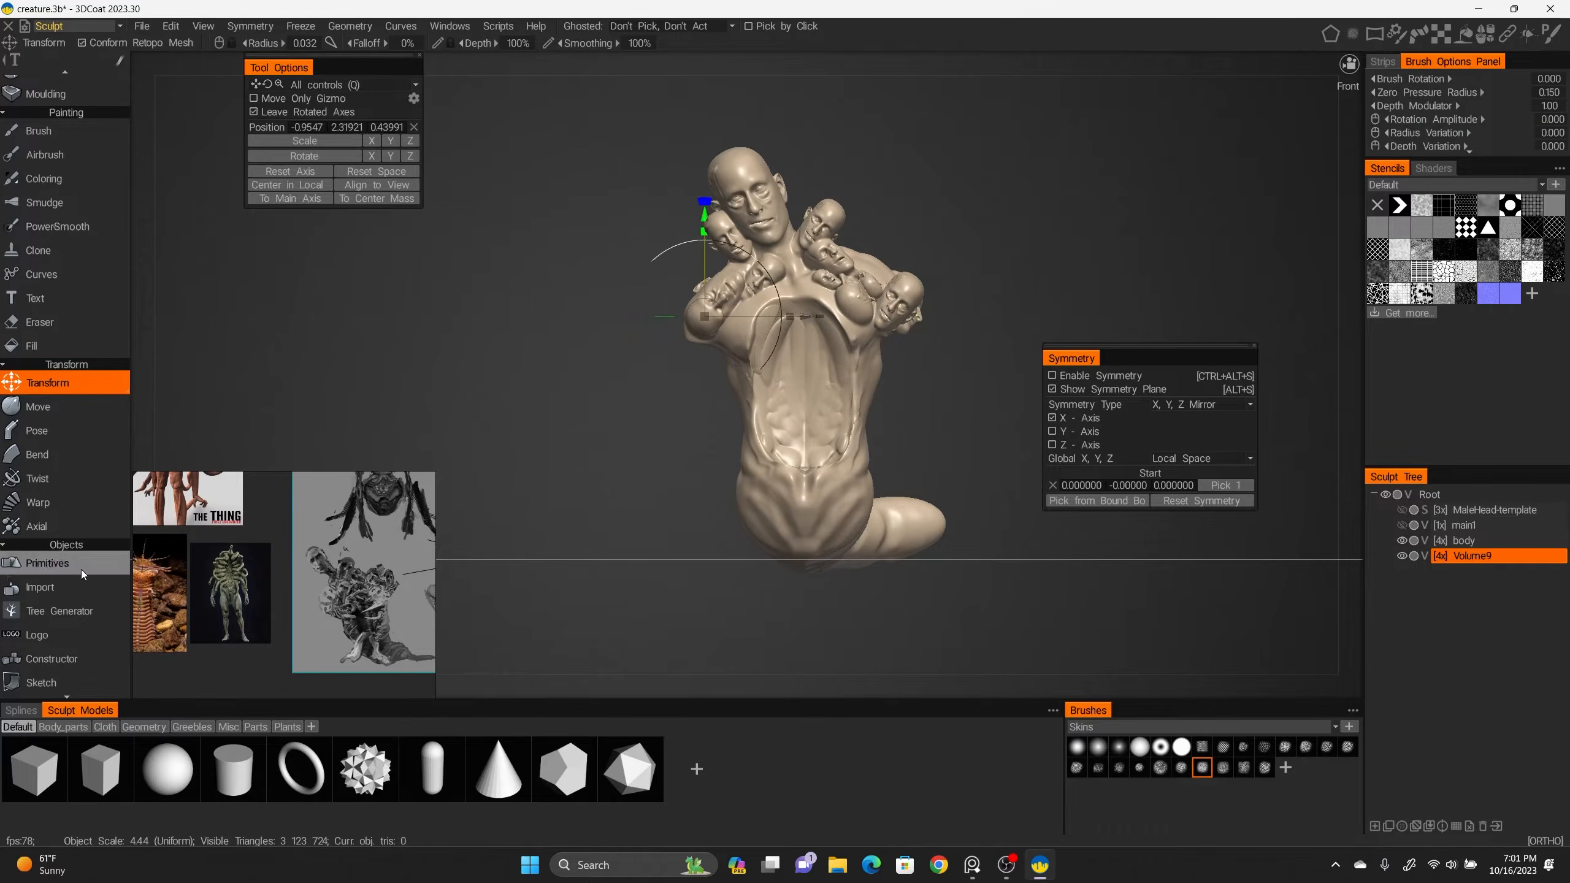
Set up an upright ellipsoid primitive beside the body, scaled to about 0.52 by 1.16 by 0.64.
left_click(81, 568)
left_click_drag(621, 493, 616, 422)
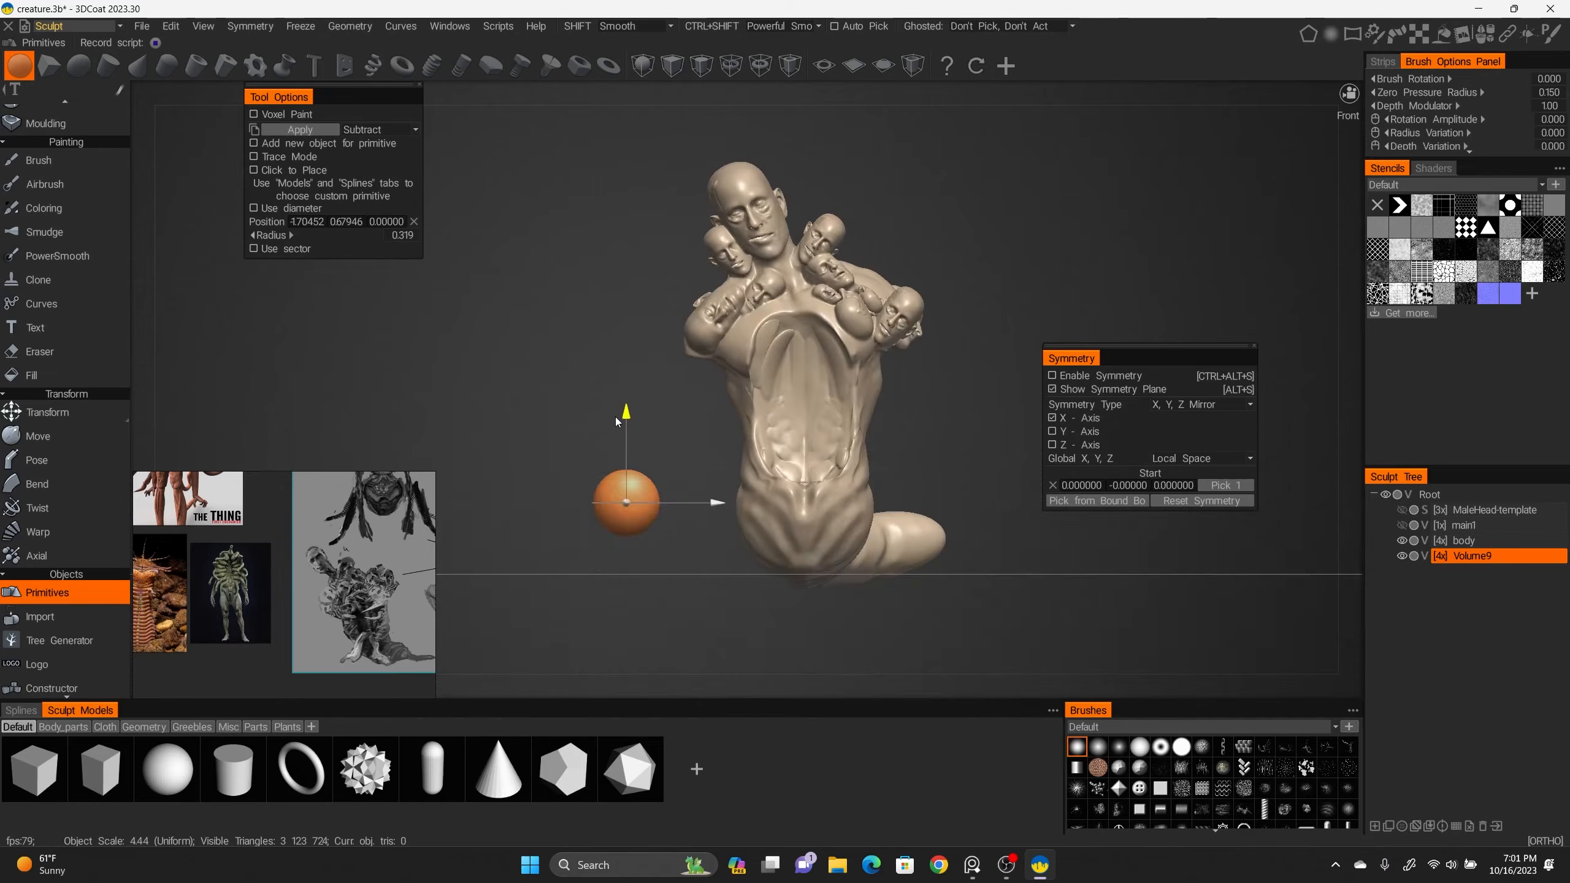
left_click(78, 65)
left_click_drag(915, 574, 717, 574)
left_click_drag(608, 489, 608, 461)
left_click_drag(692, 574, 677, 574)
left_click_drag(696, 470, 688, 512, "alt")
left_click(137, 65)
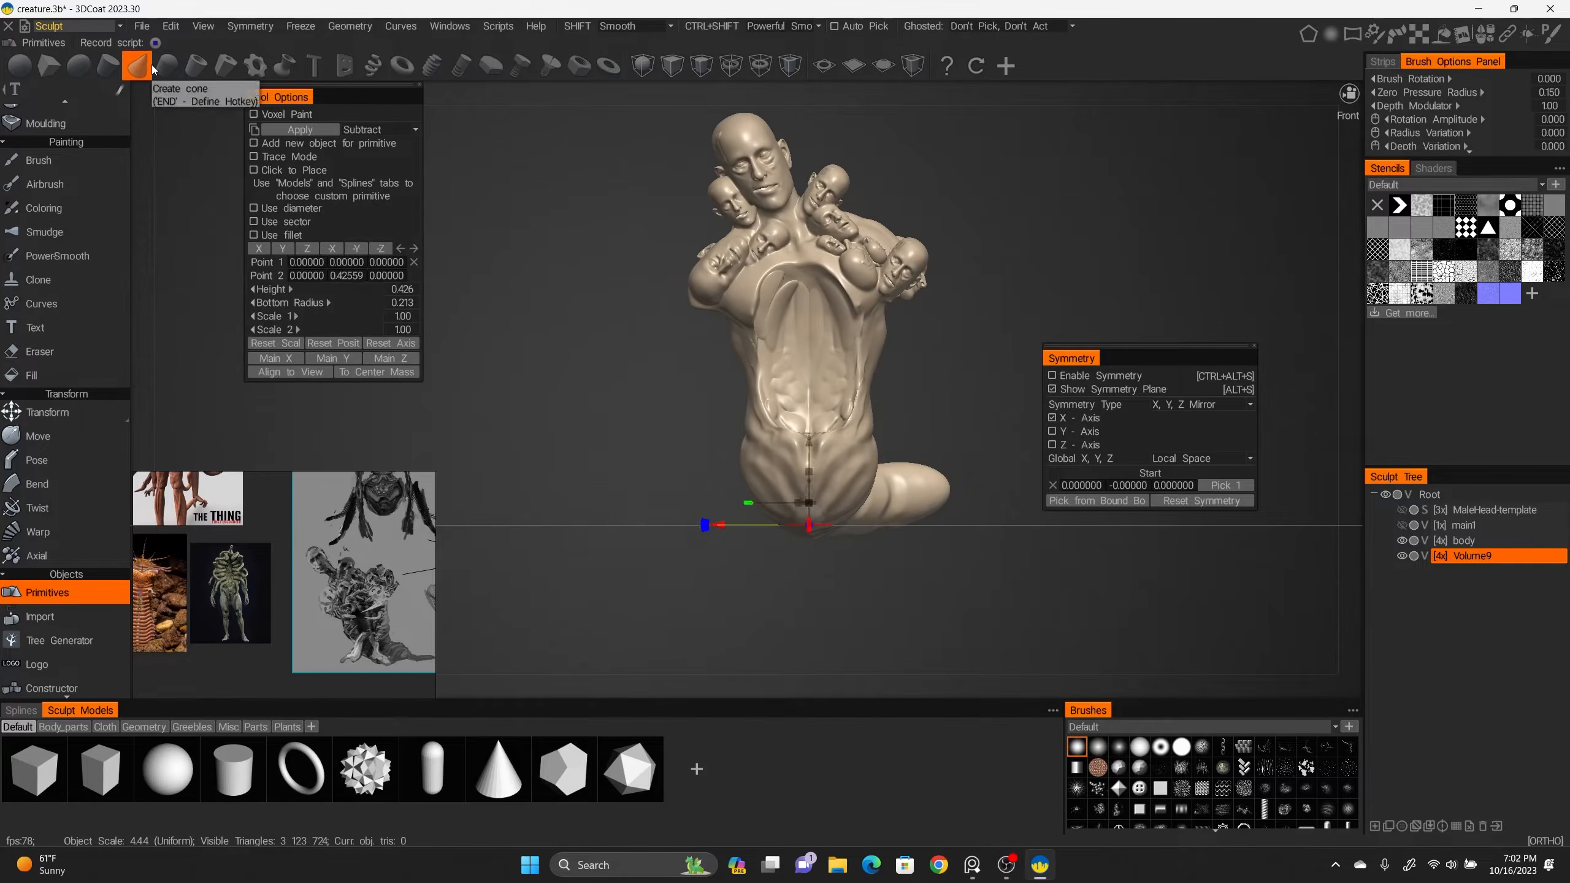
scroll(757, 515, "down", 2)
key("ctrl+z")
key("ctrl+z")
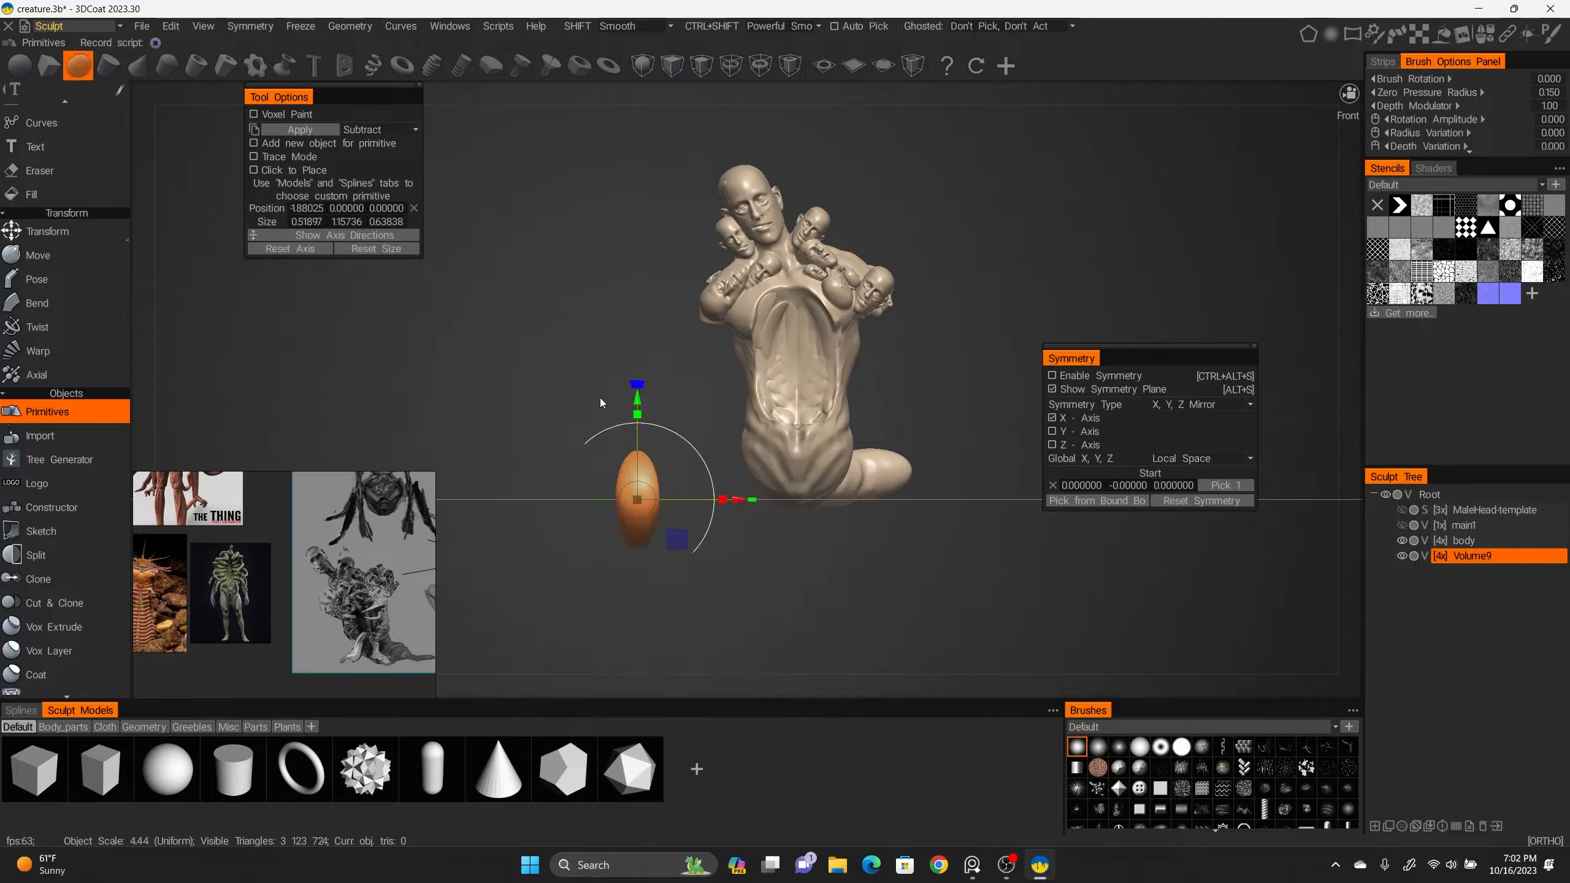
Add the ellipsoid to the new layer and top it with a cone about 0.58 high with a 0.213 bottom radius.
key("Return")
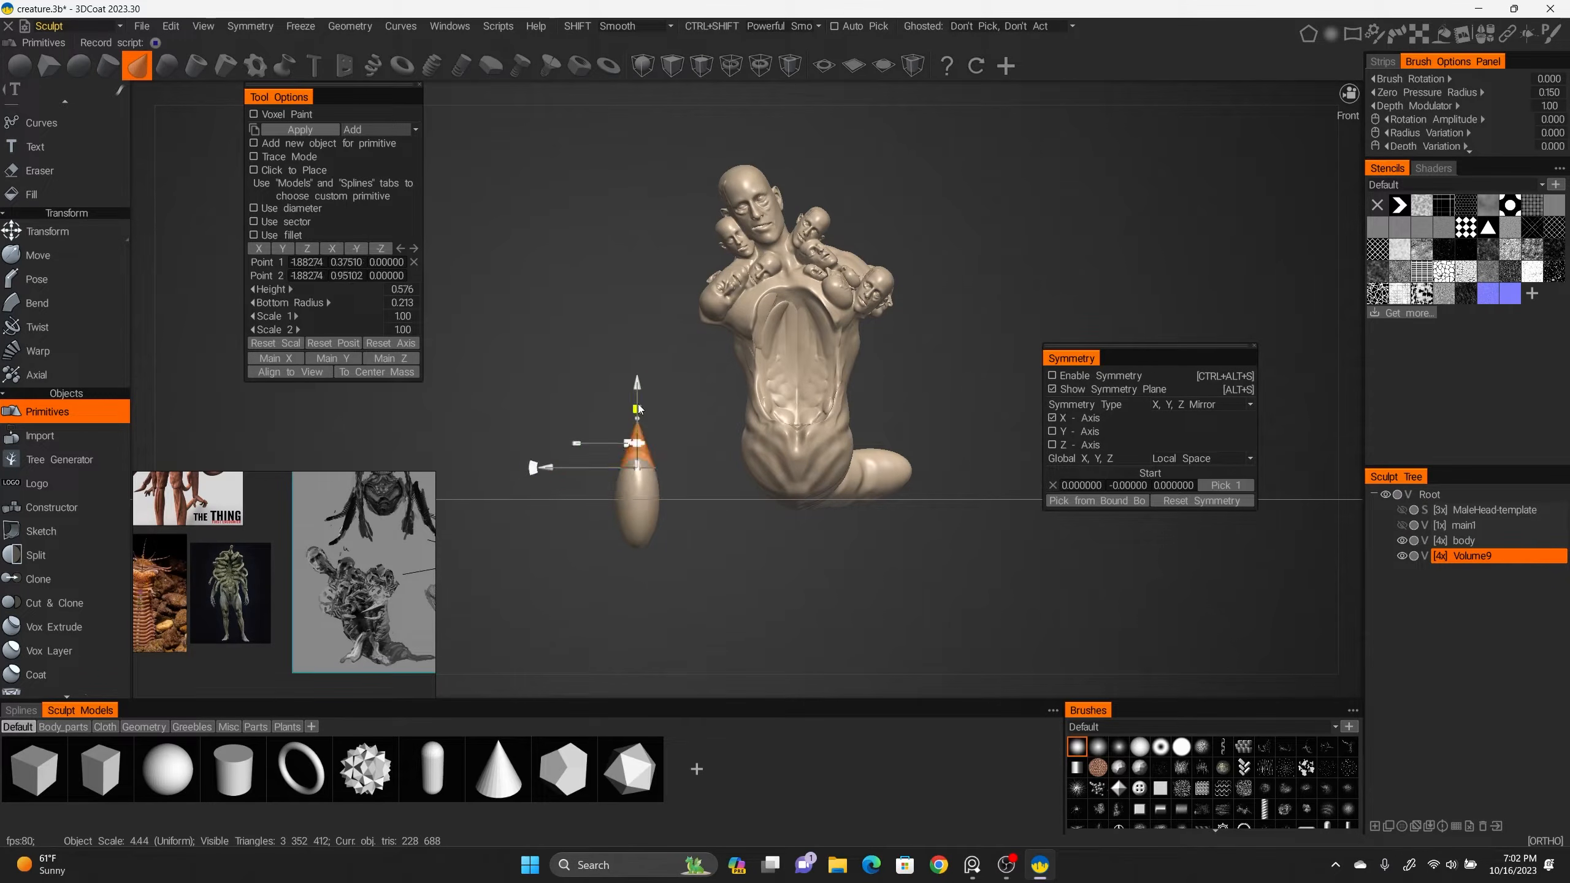
left_click_drag(633, 378, 789, 474, "alt")
left_click_drag(803, 415, 800, 415)
mouse_move(800, 415)
left_mouse_down("alt")
mouse_move(585, 424)
mouse_move(876, 462)
mouse_move(747, 446)
mouse_move(702, 416)
mouse_move(702, 396)
mouse_move(729, 427)
mouse_move(823, 429)
mouse_move(792, 424)
left_mouse_up("alt")
key("Return")
Blend the cone into the ellipsoid and pull its tip sideways to form a curved claw.
key("1")
key("2")
key("3")
mouse_move(785, 371)
left_mouse_down()
mouse_move(785, 495)
mouse_move(787, 308)
mouse_move(773, 302)
left_mouse_up()
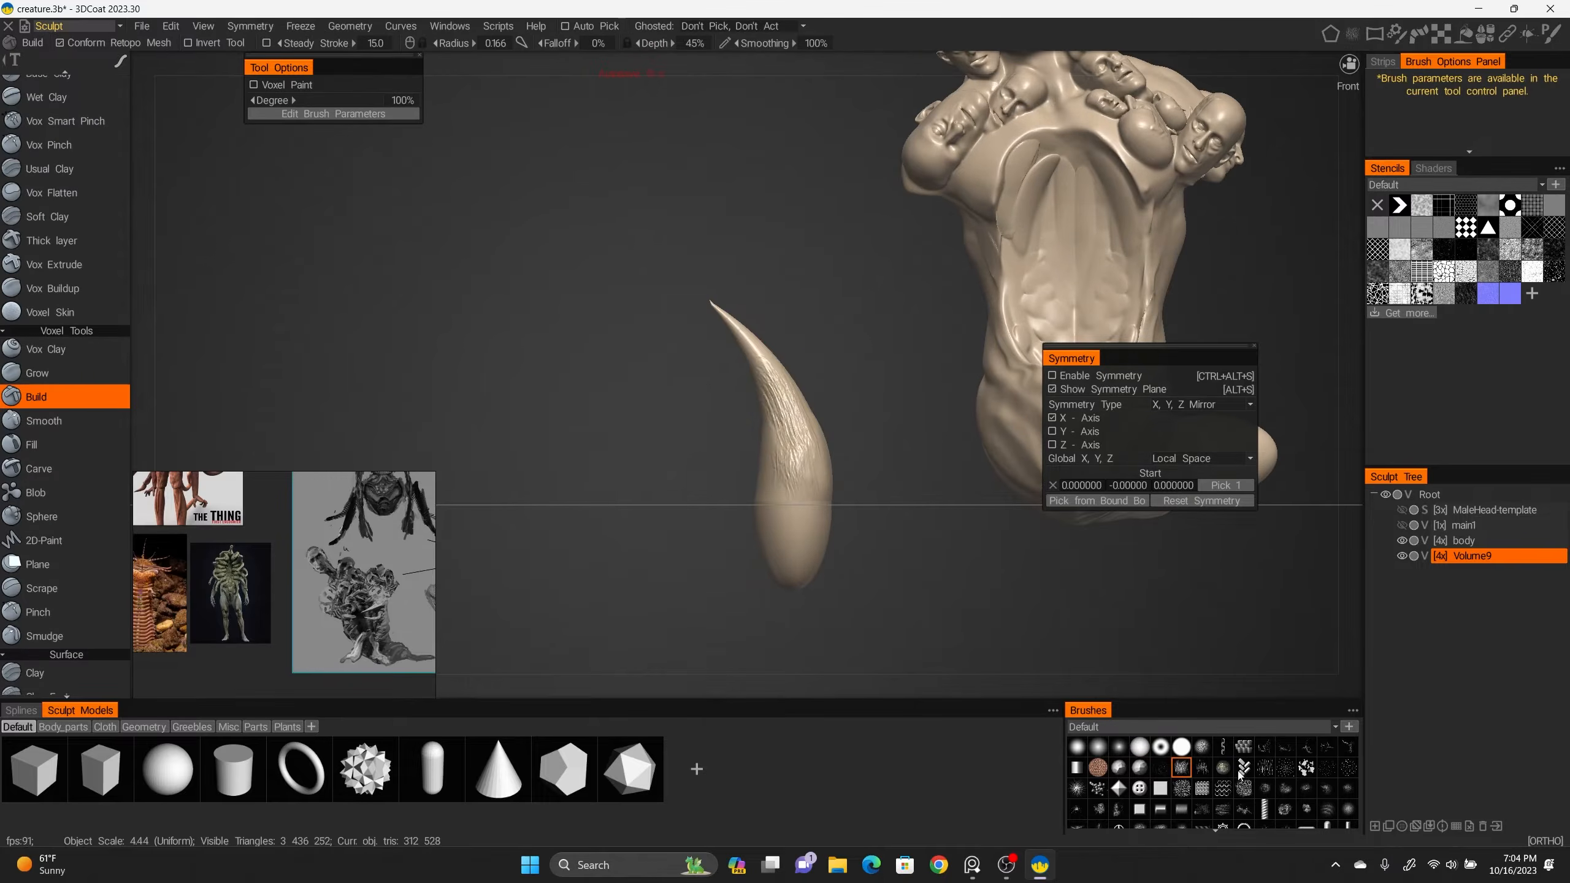
mouse_move(783, 387)
left_mouse_down("alt")
mouse_move(941, 354)
mouse_move(783, 387)
left_mouse_up("alt")
left_click_drag(767, 454, 898, 455, "alt")
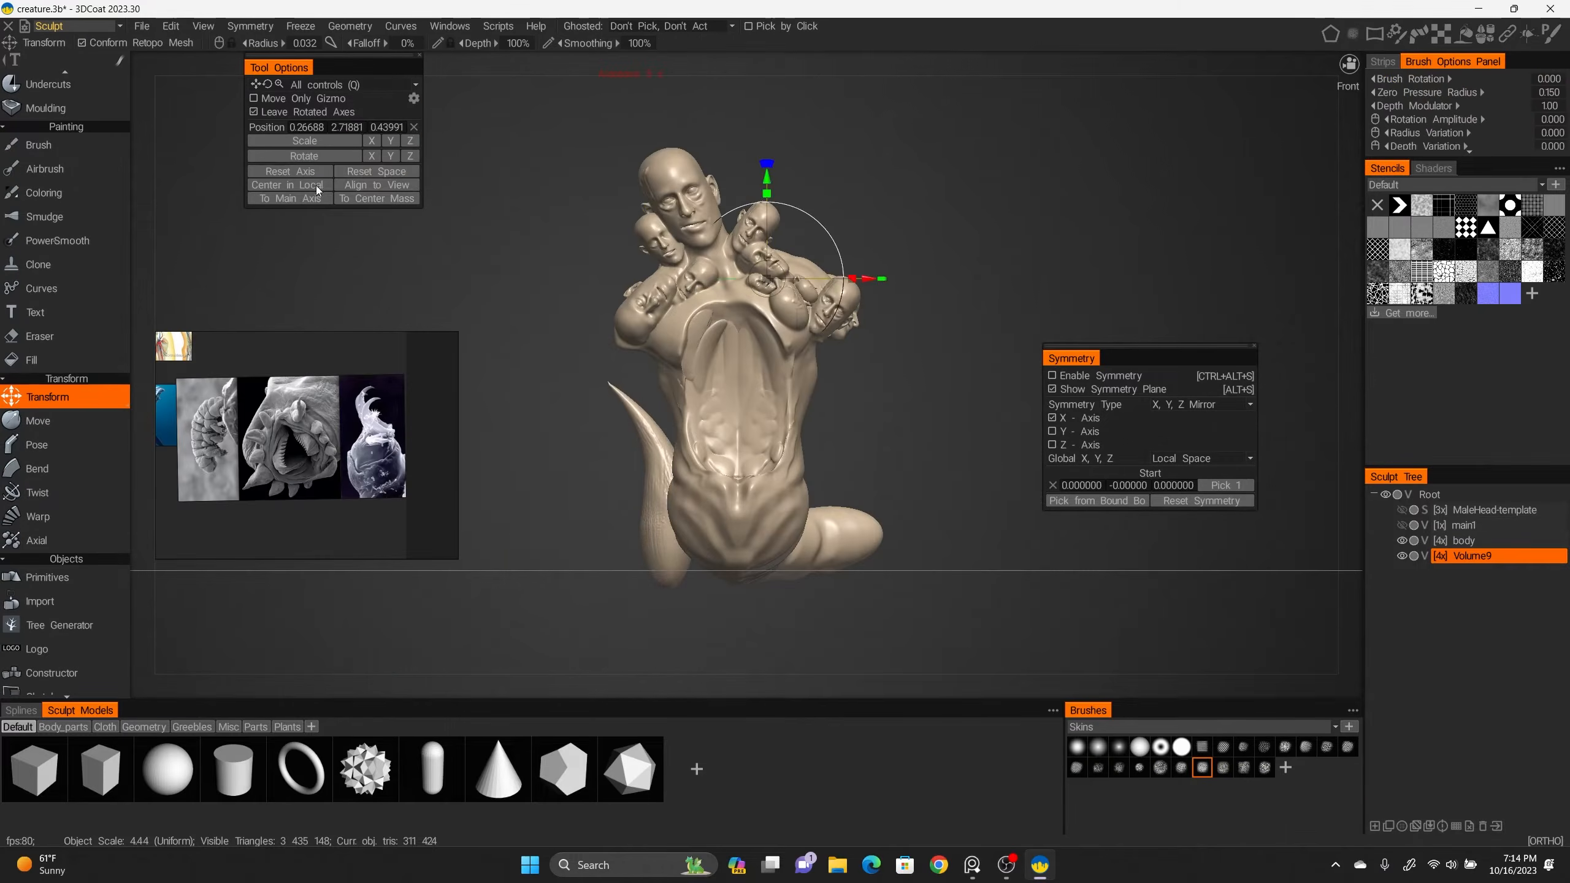
Move and rotate the claw so it projects forward from the figure's left side of the chest.
left_click_drag(680, 433, 680, 396, "alt")
left_click_drag(773, 433, 684, 344, "alt")
left_click_drag(772, 322, 773, 427, "alt")
left_click_drag(741, 285, 719, 334)
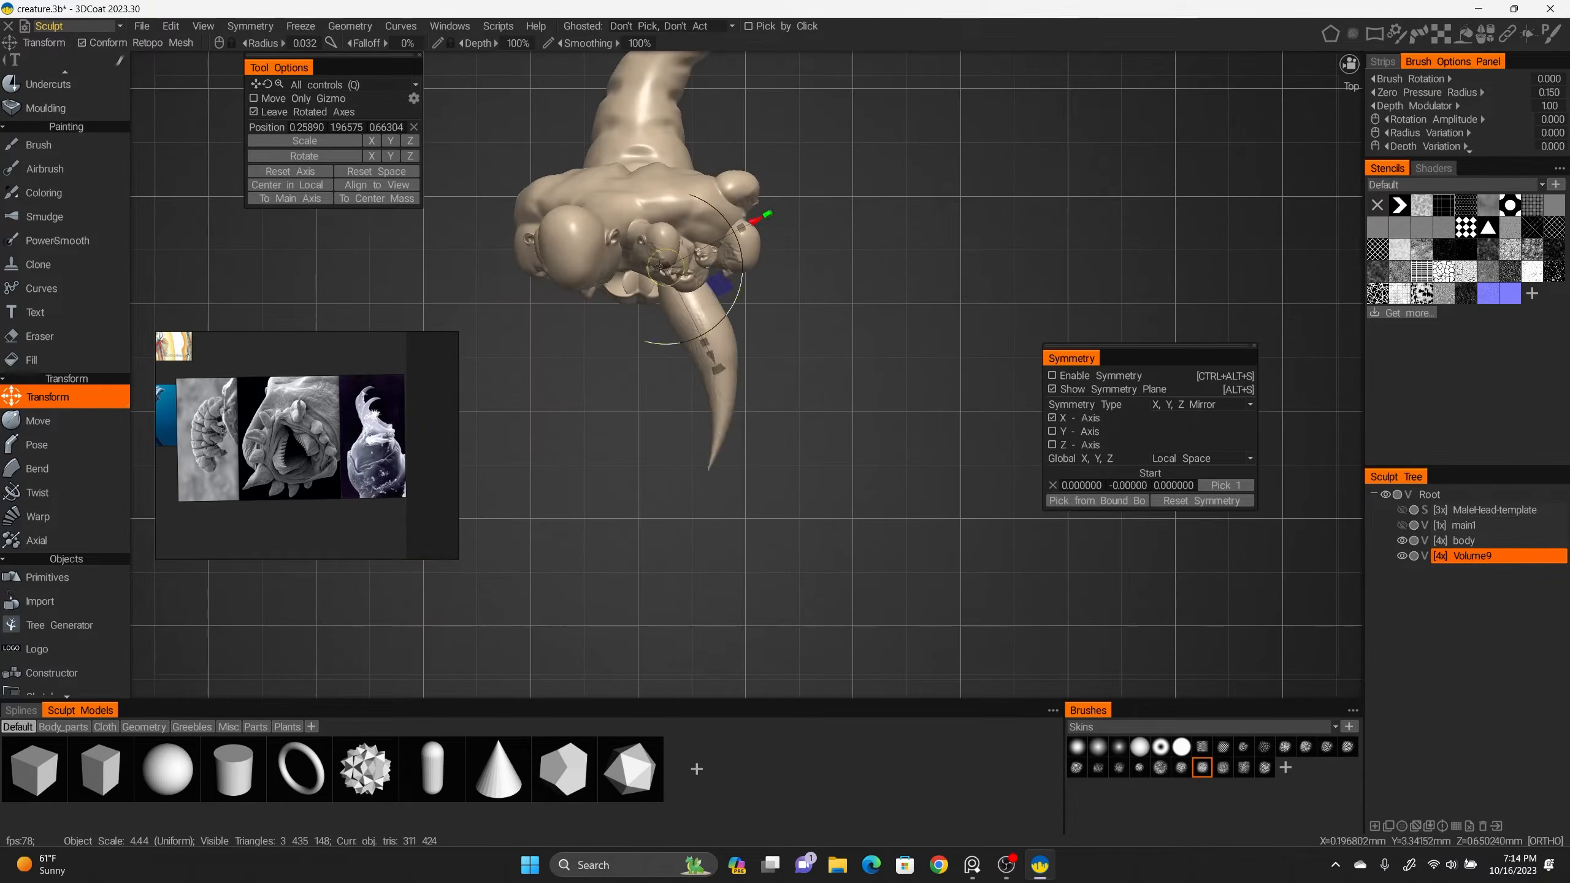
left_click_drag(804, 420, 827, 351, "alt")
scroll(827, 351, "up", 2)
left_click_drag(718, 542, 712, 489)
Check the reference sketch and adjust the claw's placement across the front of the chest.
scroll(365, 421, "down", 5)
middle_click_drag(424, 425, 365, 411)
scroll(235, 457, "up", 5)
left_click_drag(797, 235, 789, 433, "alt")
mouse_move(804, 327)
left_mouse_down()
mouse_move(817, 357)
mouse_move(798, 389)
left_mouse_up()
mouse_move(797, 371)
left_mouse_down("alt")
mouse_move(781, 207)
mouse_move(789, 396)
mouse_move(781, 185)
left_mouse_up("alt")
key("Return")
Place a copy of the claw on the opposite side of the chest, with its tip pointing across the cavity.
left_click_drag(704, 176, 711, 216)
mouse_move(804, 296)
left_mouse_down("alt")
mouse_move(964, 296)
mouse_move(739, 286)
left_mouse_up("alt")
left_click_drag(803, 235, 865, 298, "alt")
left_click_drag(723, 279, 692, 291, "alt")
left_click_drag(726, 362, 674, 365)
left_click_drag(674, 321, 807, 276, "alt")
key("Return")
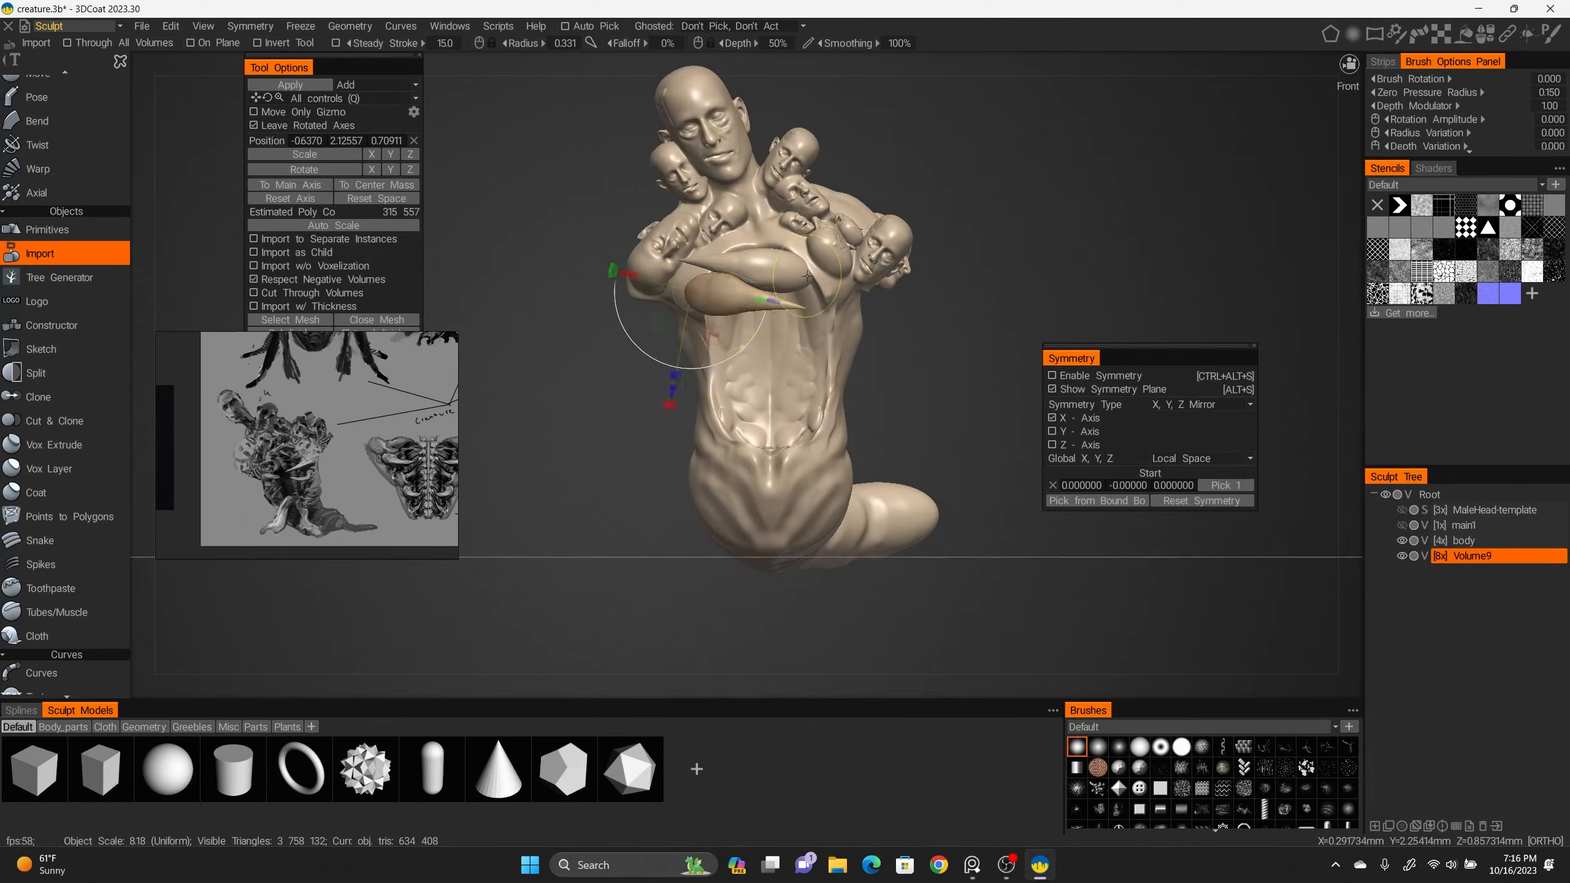
key("ctrl+z")
Add smaller claw copies in rows down both sides of the torso cavity.
left_click_drag(635, 394, 729, 396, "alt")
key("Return")
left_click_drag(725, 355, 726, 427)
key("Return")
mouse_move(845, 429)
left_mouse_down("alt")
mouse_move(699, 371)
mouse_move(681, 322)
mouse_move(785, 434)
mouse_move(830, 454)
mouse_move(1008, 304)
mouse_move(817, 378)
left_mouse_up("alt")
key("Return")
key("ctrl+z")
key("Return")
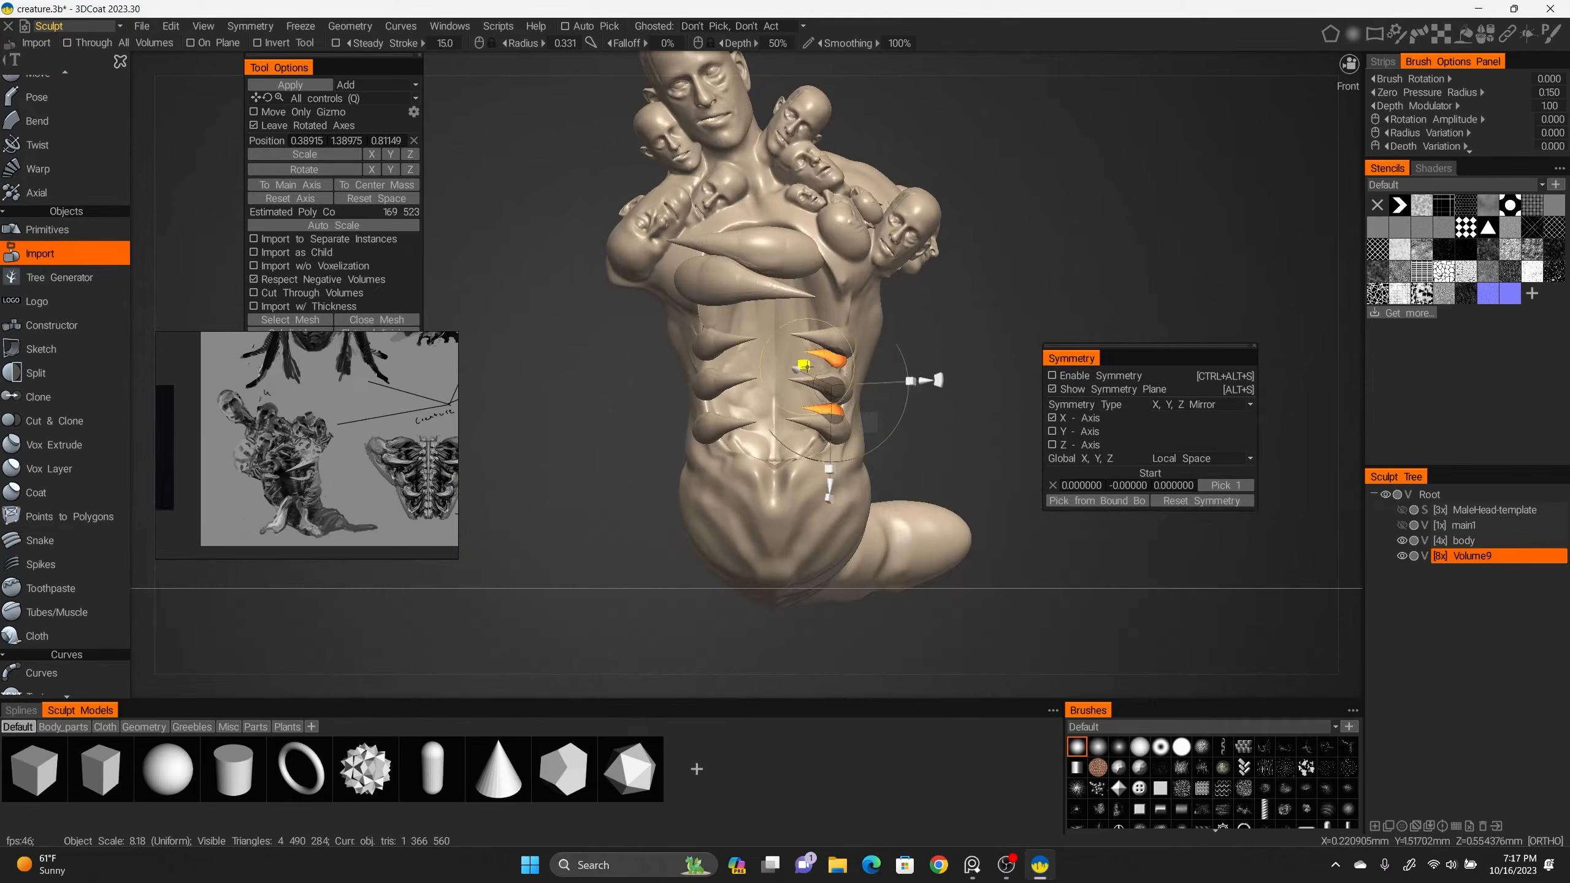
Add another group of small claws along the lower end of the torso cavity and finish cloning.
left_click_drag(722, 493, 721, 489)
scroll(887, 467, "down", 3)
scroll(887, 466, "up", 3)
key("Return")
key("Escape")
Pose an extra large claw below the crossed chest claws and turn its tip outward.
scroll(892, 392, "up", 1)
middle_click_drag(670, 177, 704, 264, "alt")
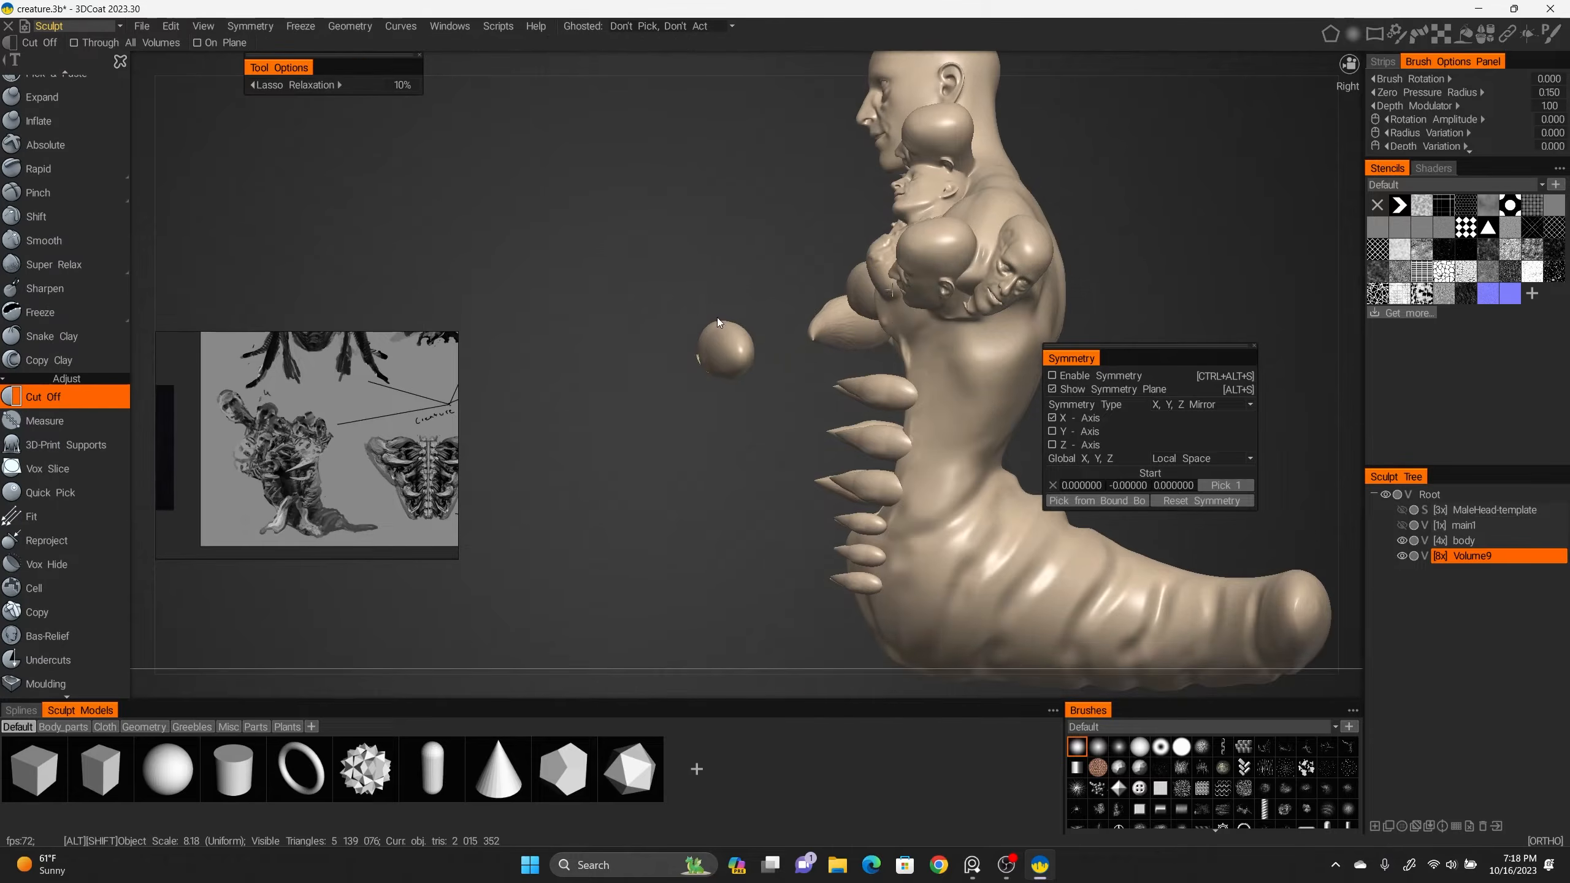
mouse_move(804, 433)
left_mouse_down("alt")
mouse_move(915, 485)
mouse_move(861, 216)
mouse_move(955, 439)
mouse_move(711, 312)
mouse_move(692, 371)
mouse_move(804, 557)
mouse_move(706, 504)
mouse_move(874, 506)
left_mouse_up("alt")
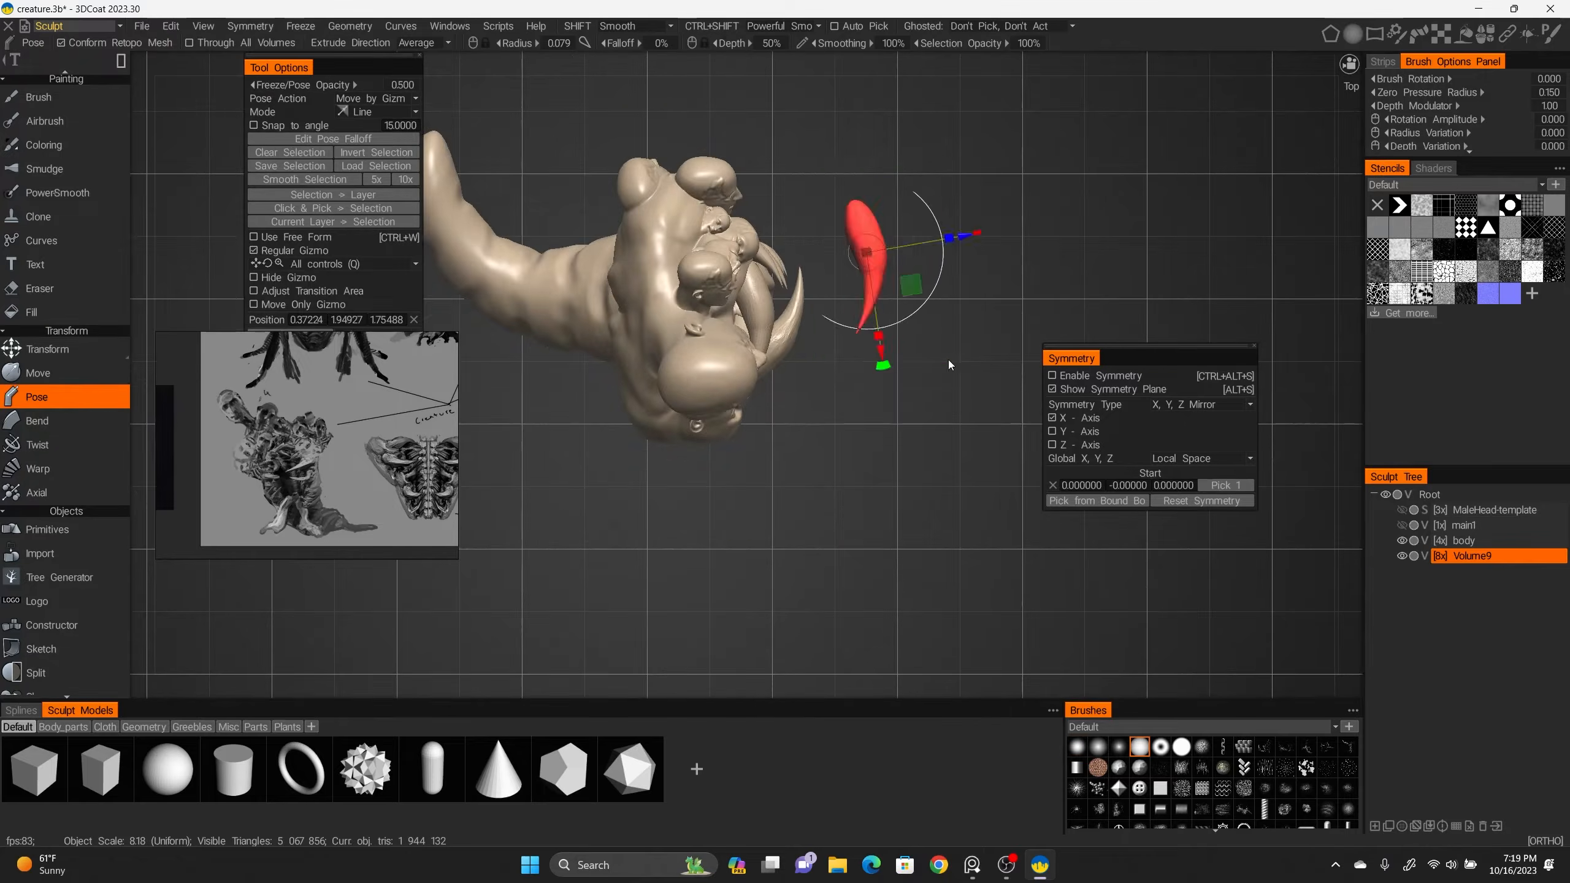
left_click_drag(948, 359, 852, 402, "alt")
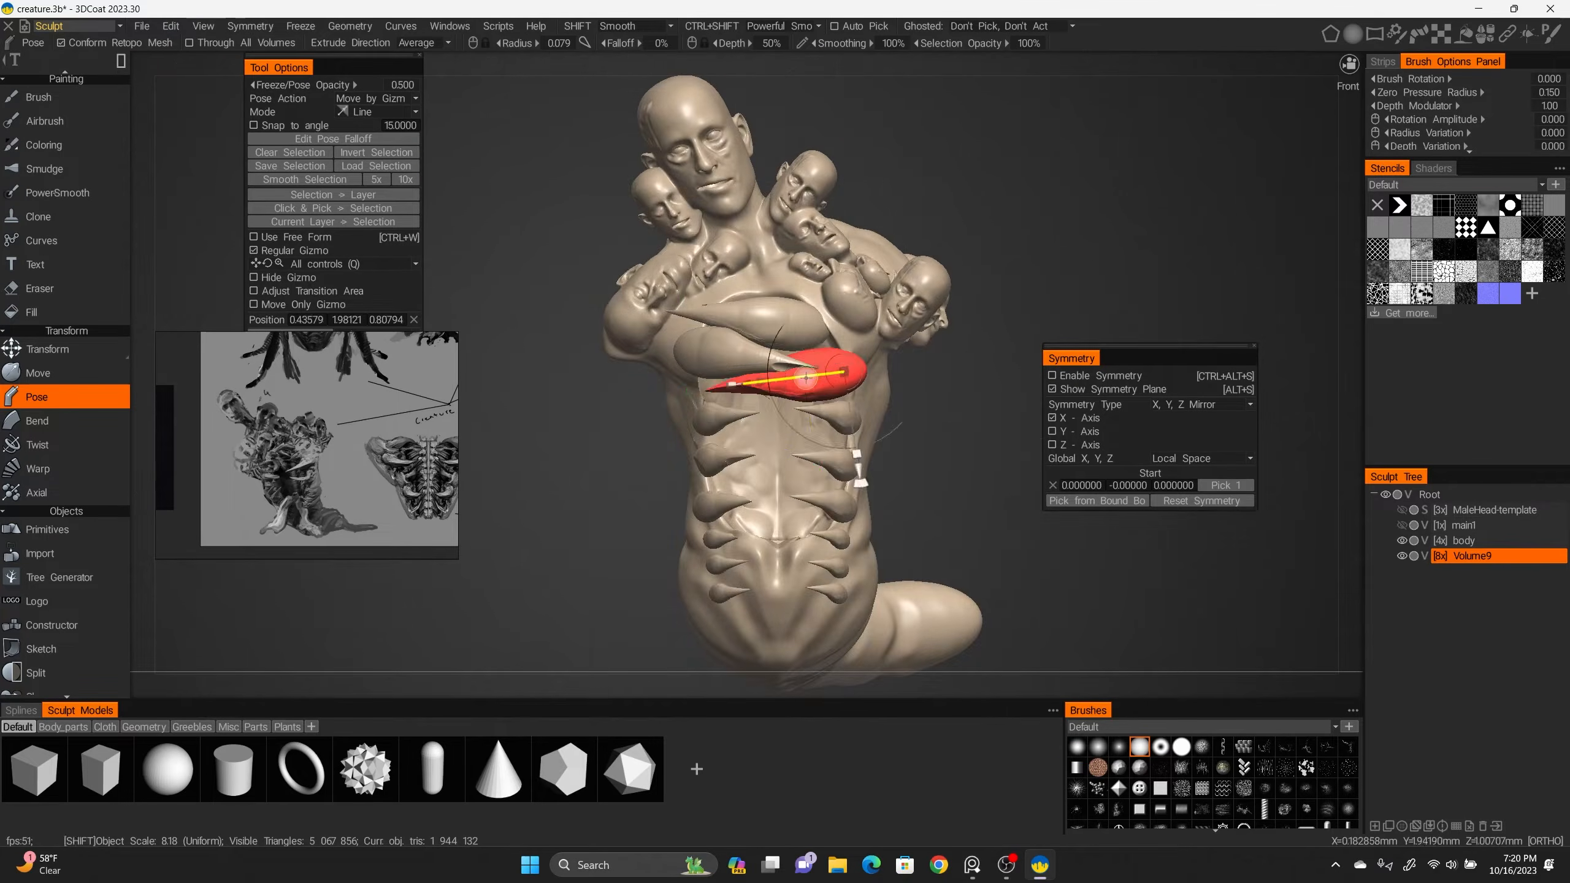
left_click_drag(896, 279, 1014, 205, "alt")
key("ctrl+d")
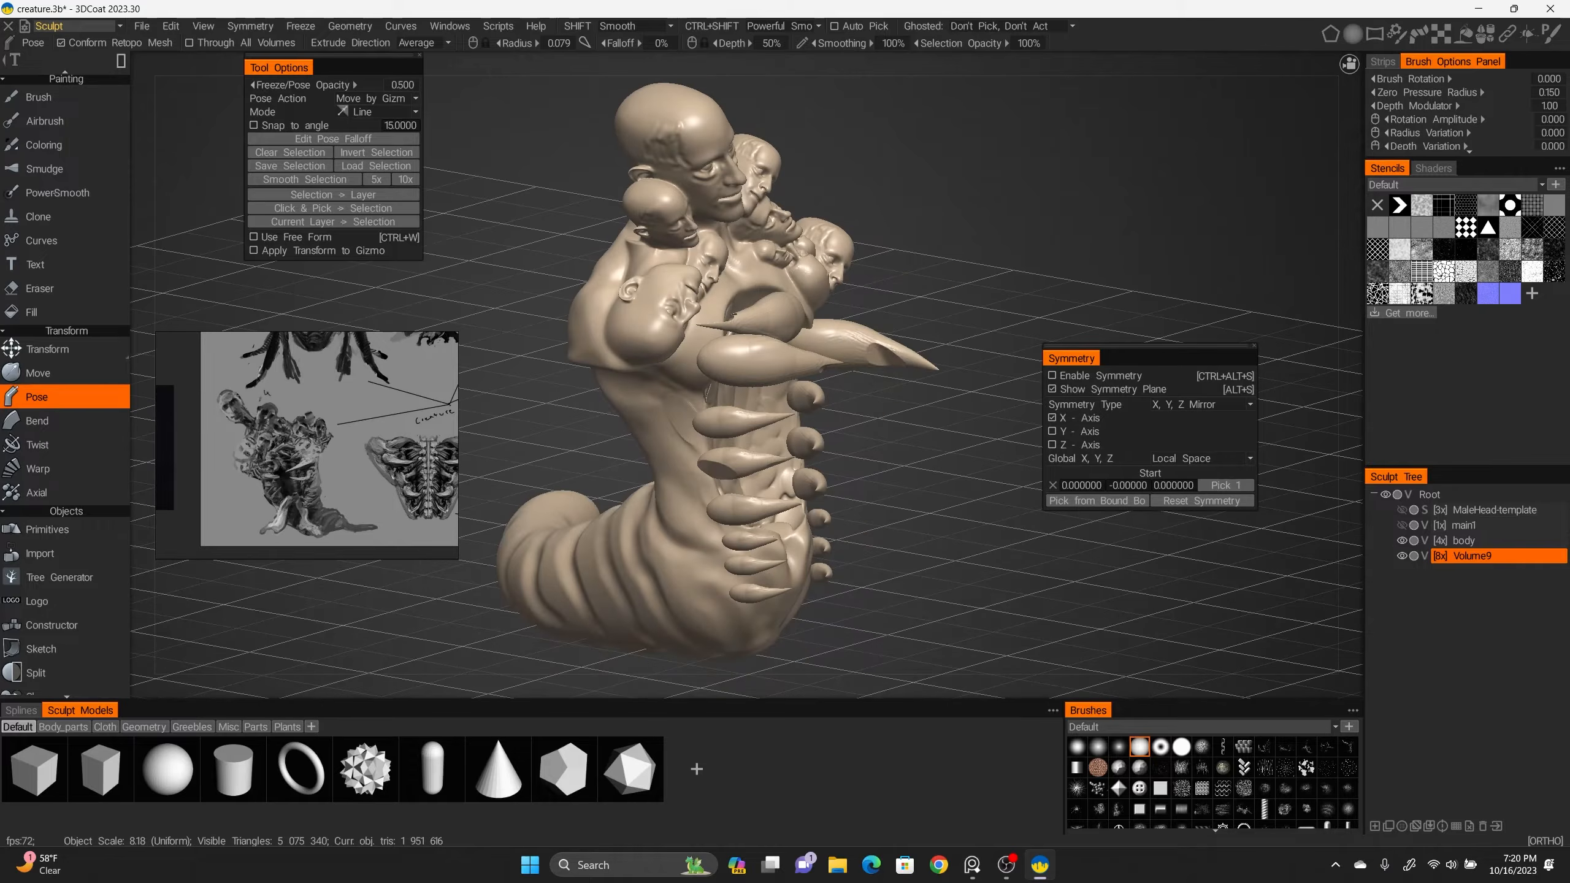
key("m")
key("c")
mouse_move(859, 353)
left_mouse_down("alt")
mouse_move(962, 387)
mouse_move(852, 297)
mouse_move(935, 403)
mouse_move(865, 371)
left_mouse_up("alt")
left_click(896, 395)
key("Return")
left_click(834, 347)
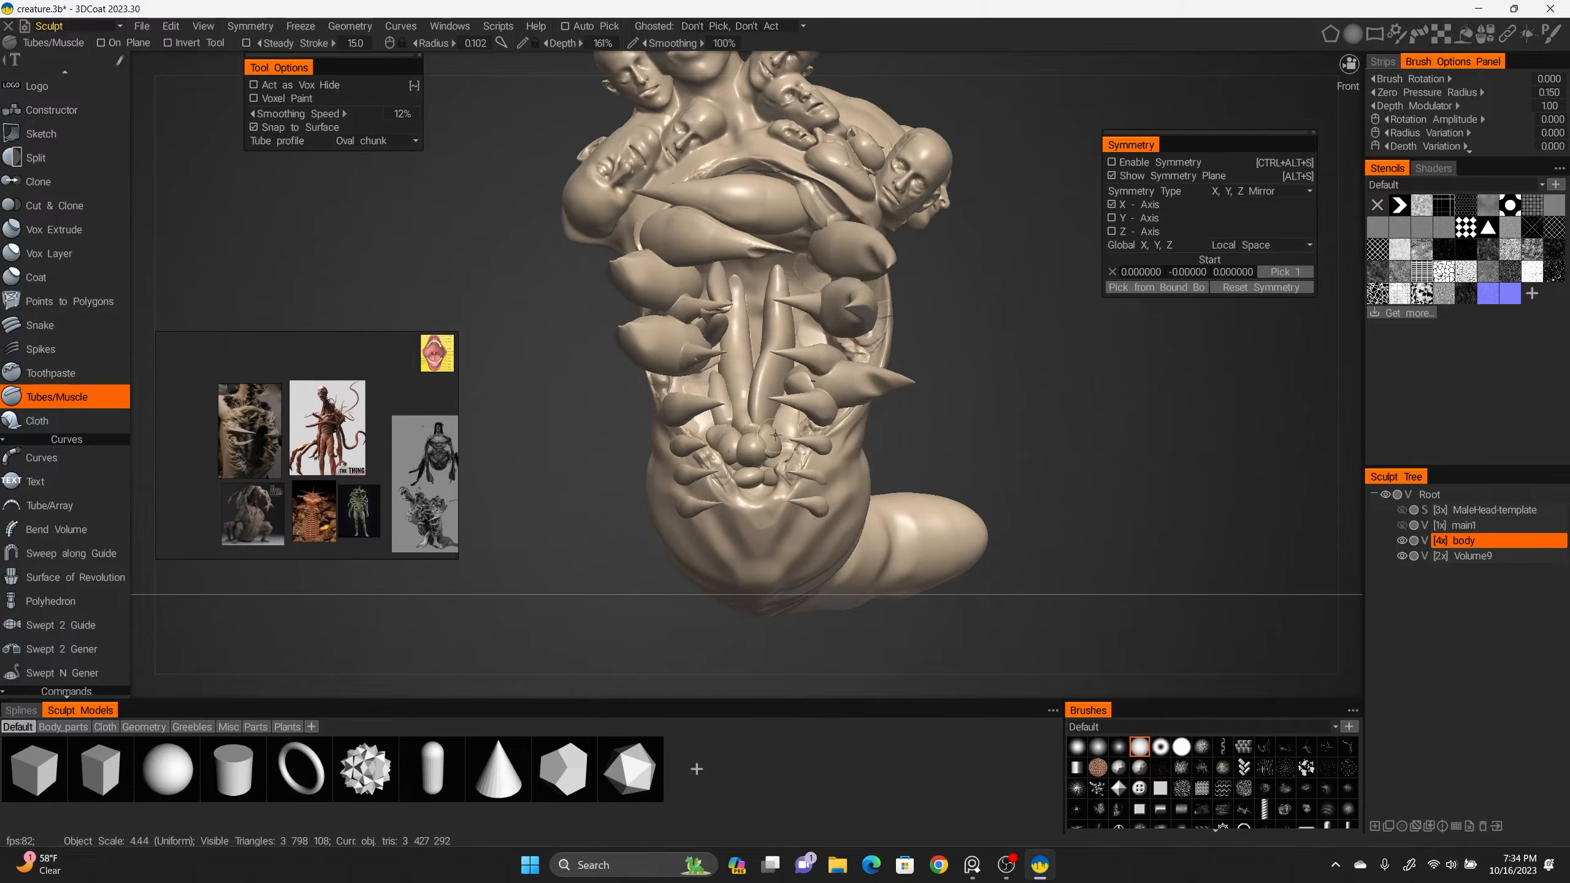
Try Tubes/Muscle strands up the middle of the torso cavity on the body layer, and undo them.
left_click_drag(776, 435, 752, 266)
left_click_drag(751, 266, 724, 429, "alt")
key("ctrl+z")
key("ctrl+z")
key("ctrl+z")
key("ctrl+z")
mouse_move(788, 330)
left_mouse_down("alt")
mouse_move(859, 352)
mouse_move(787, 330)
left_mouse_up("alt")
Add a new sculpt layer and draw intestine-like tubes in the lower torso cavity with the Tubes/Muscle tool.
left_click(1375, 825)
scroll(241, 480, "up", 5)
middle_click_drag(244, 514, 243, 402)
left_click_drag(761, 471, 734, 375, "alt")
left_click_drag(734, 375, 738, 410)
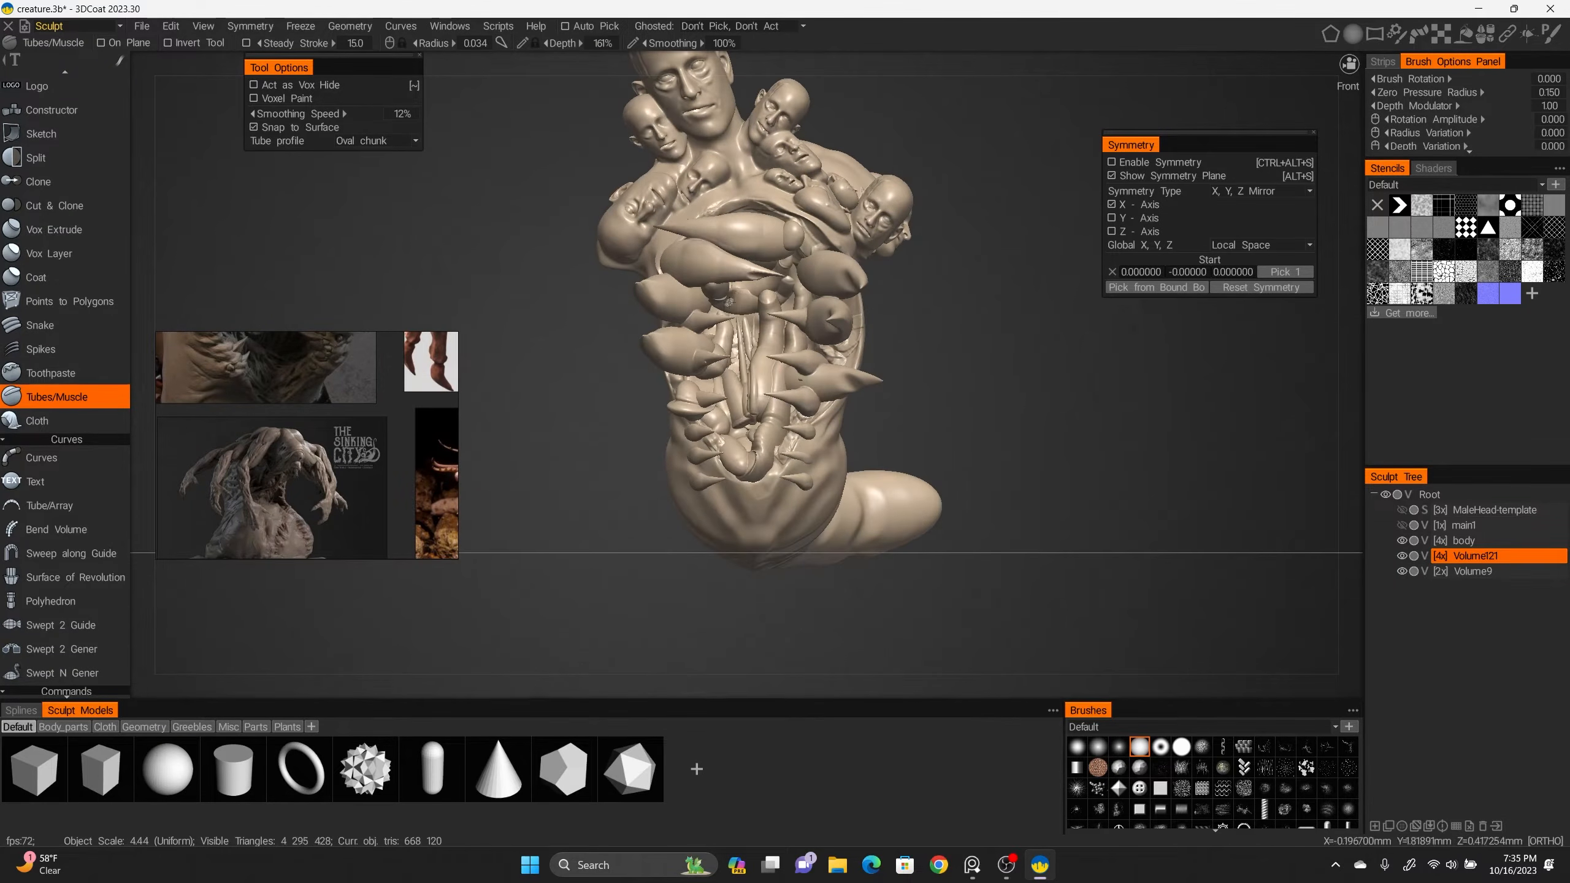
left_click_drag(823, 300, 829, 454, "alt")
mouse_move(828, 455)
left_mouse_down()
mouse_move(864, 425)
mouse_move(686, 426)
left_mouse_up()
mouse_move(873, 411)
left_mouse_down("alt")
mouse_move(939, 366)
mouse_move(789, 360)
mouse_move(933, 347)
mouse_move(949, 395)
left_mouse_up("alt")
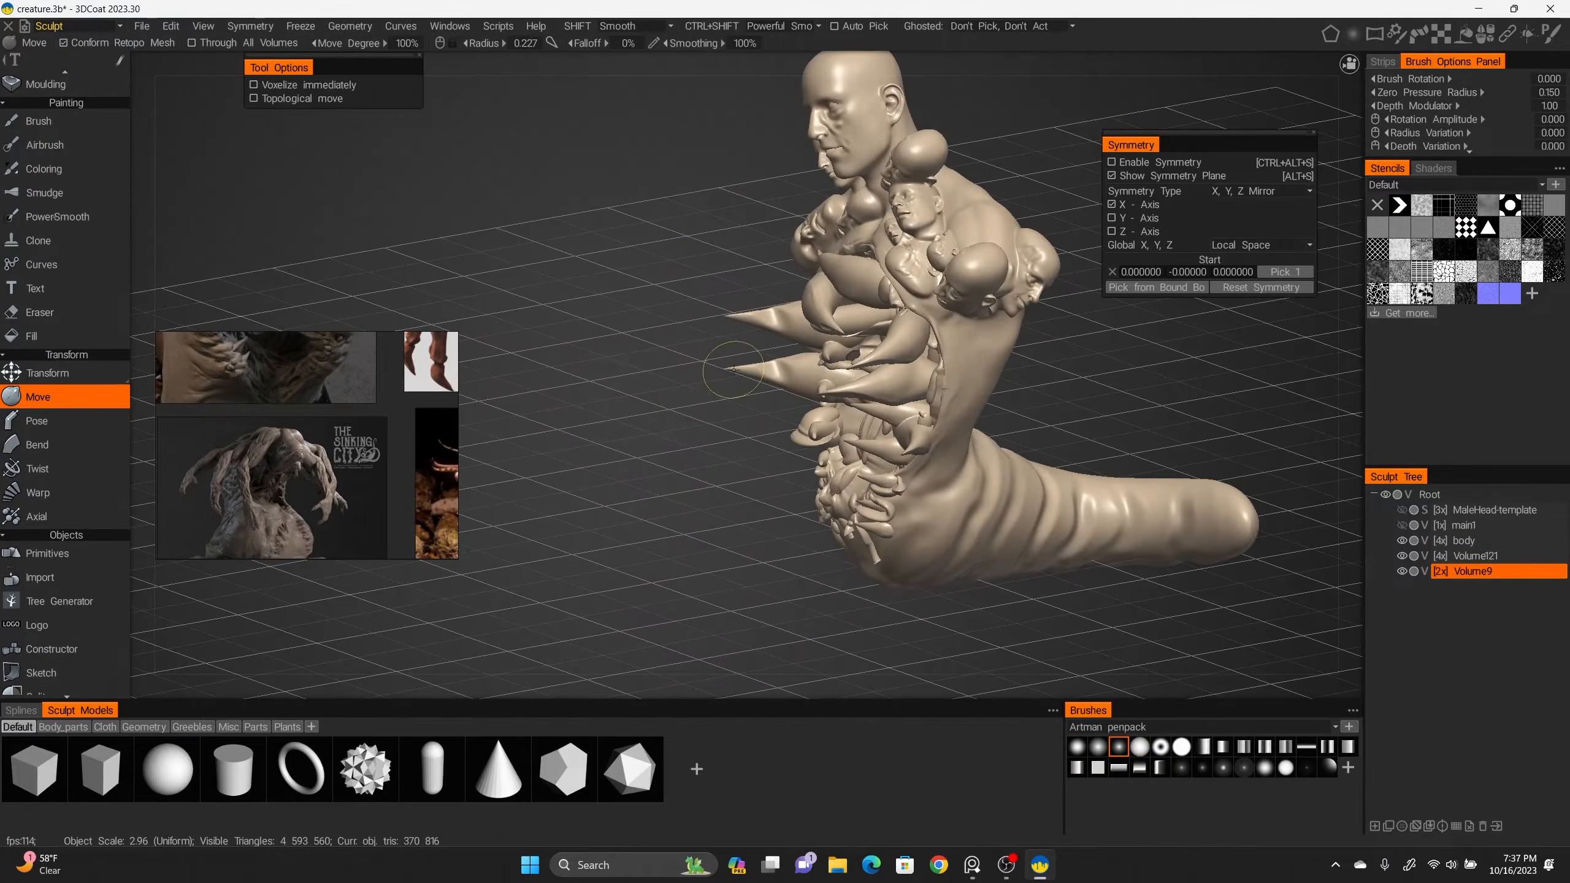
Nudge the forms at the upper torso cavity with the Move tool and make the body layer active.
mouse_move(732, 370)
left_mouse_down("alt")
mouse_move(877, 334)
mouse_move(875, 367)
mouse_move(878, 310)
mouse_move(841, 533)
left_mouse_up("alt")
left_click_drag(890, 322, 927, 263)
mouse_move(928, 263)
left_mouse_down("alt")
mouse_move(1082, 309)
mouse_move(896, 442)
left_mouse_up("alt")
mouse_move(754, 470)
left_mouse_down("alt")
mouse_move(908, 428)
mouse_move(838, 459)
mouse_move(773, 452)
left_mouse_up("alt")
key("h")
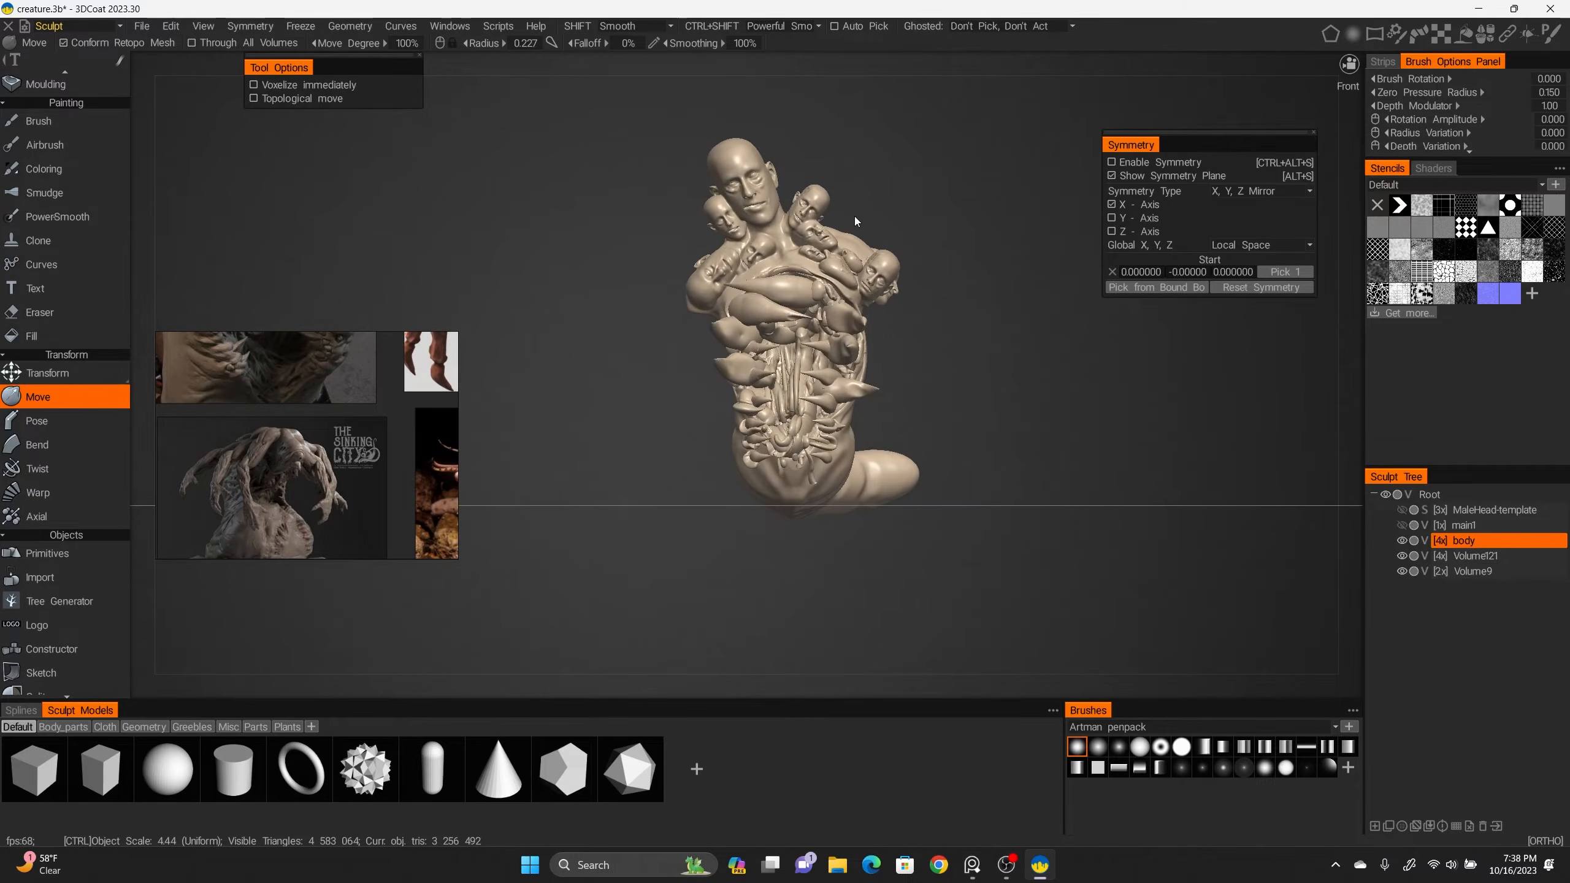
Bring in small human arms on a separate sculpt layer and place them along both sides of the torso.
right_click(1474, 571)
mouse_move(1463, 560)
left_click(1317, 558)
right_click_drag(309, 445, 191, 656)
scroll(259, 297, "down", 1)
double_click(284, 324)
double_click(309, 146)
double_click(309, 146)
left_click(313, 171)
right_click_drag(1336, 371, 1113, 433, "alt")
left_click_drag(1002, 350, 1041, 349)
key("Return")
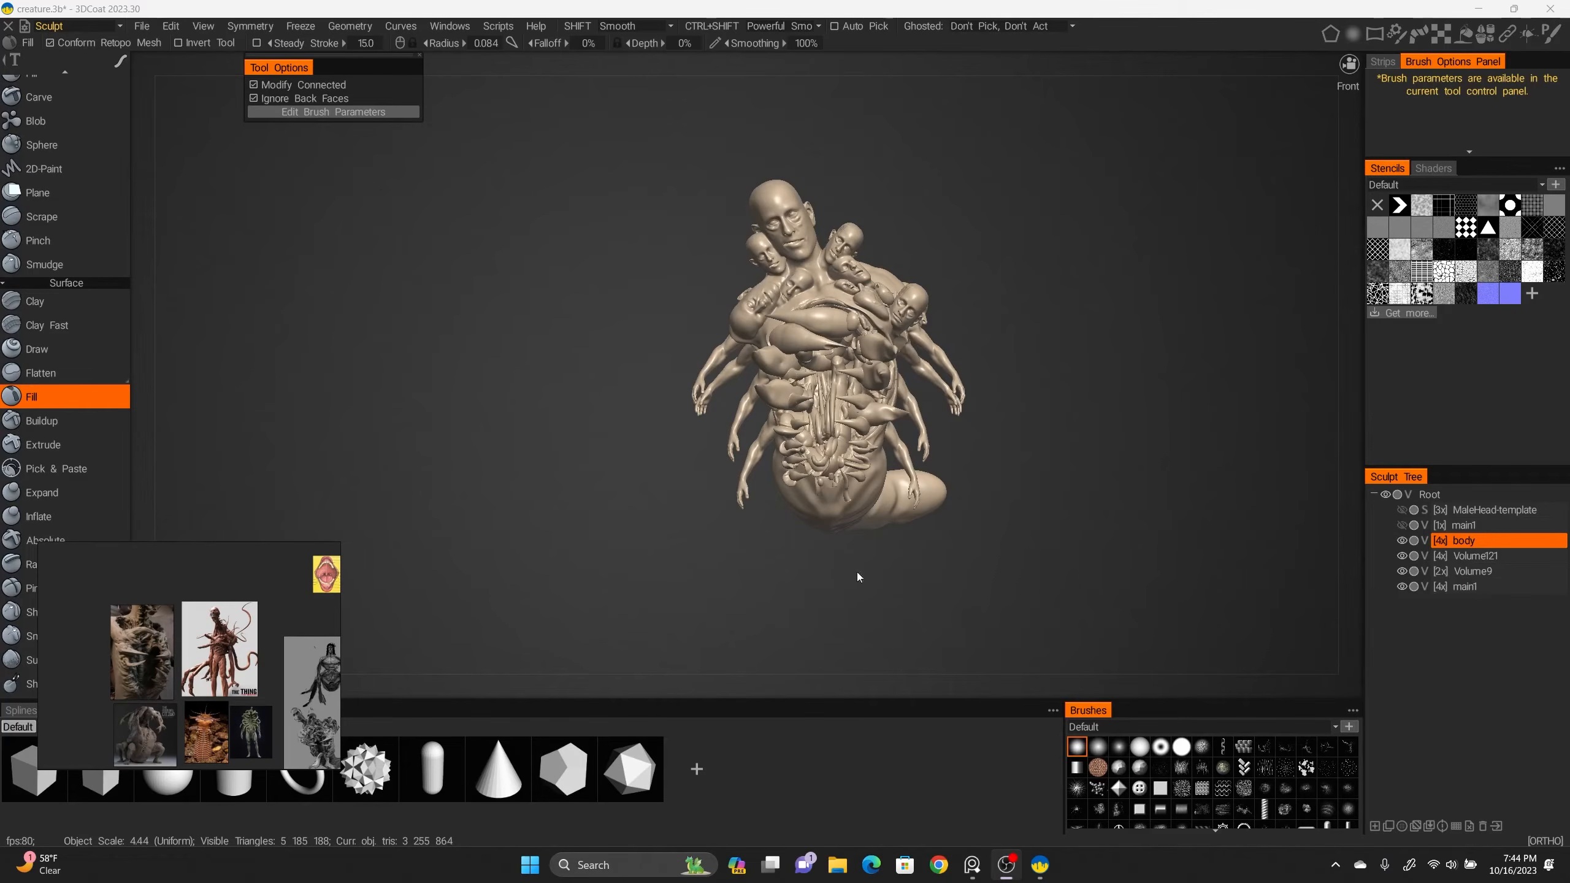
Examine the creature beside the reference board, comparing it with the mouth, anatomy and monster images.
left_click_drag(855, 542, 883, 553, "alt")
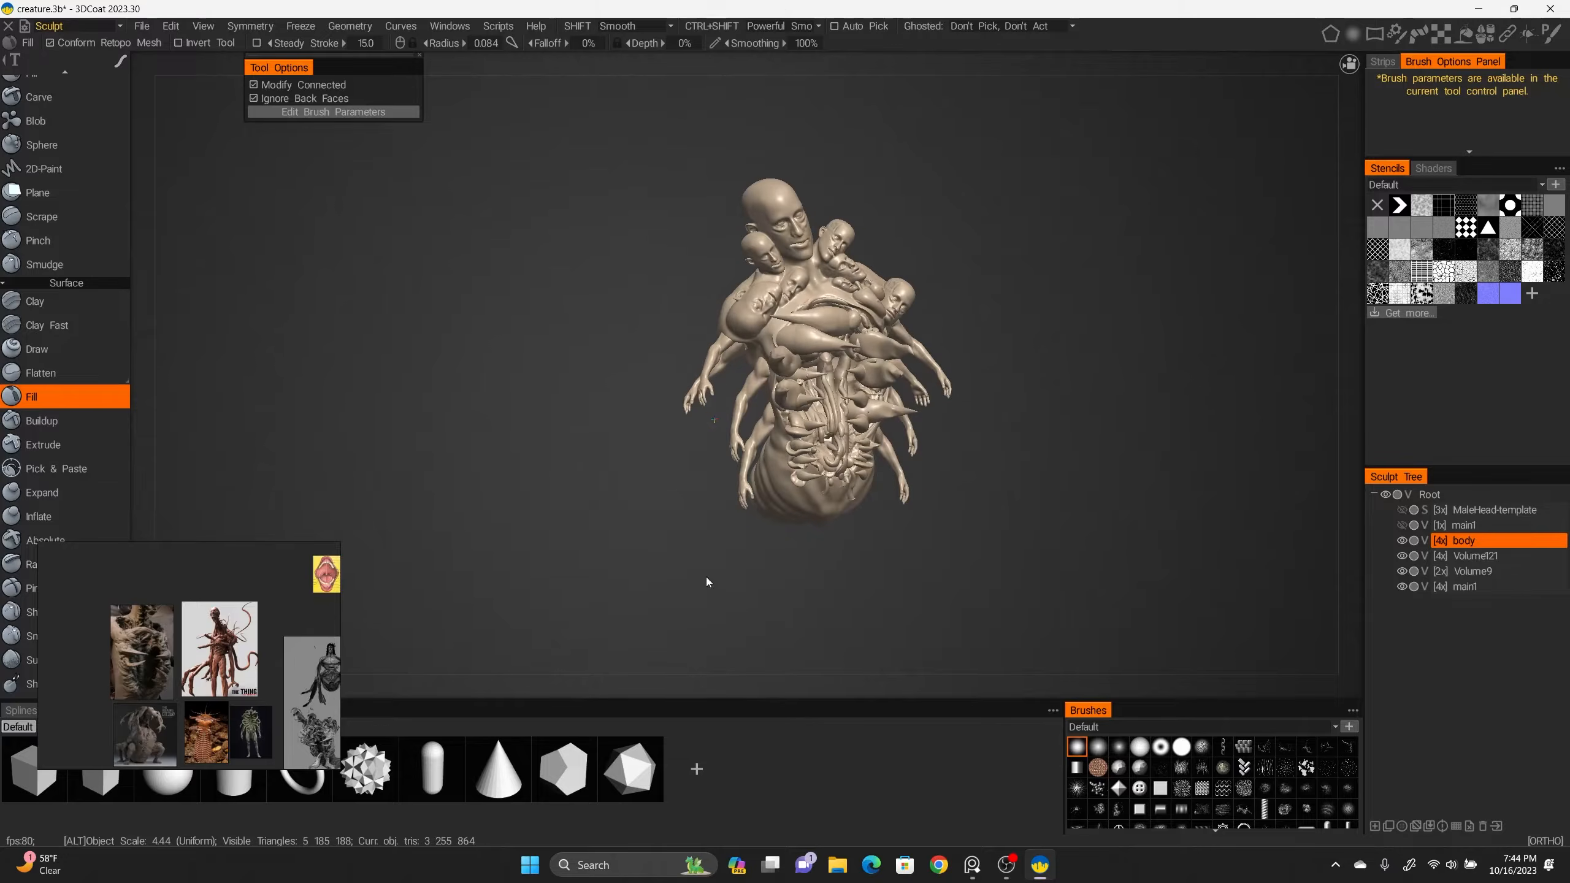
scroll(256, 641, "down", 3)
middle_click_drag(250, 642, 150, 709)
scroll(167, 668, "up", 5)
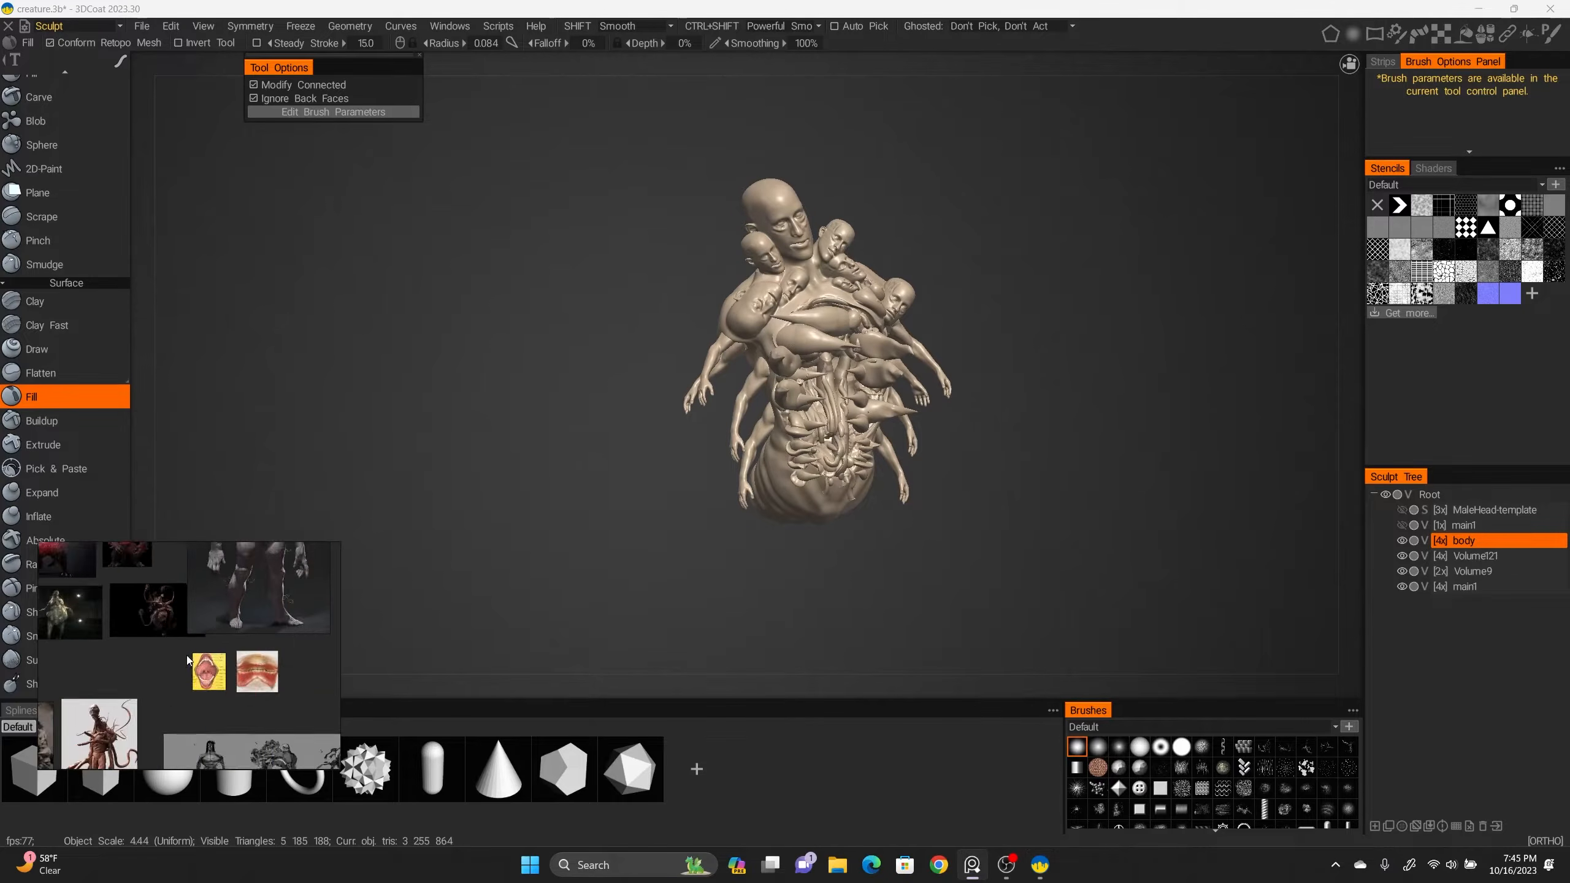
middle_click_drag(148, 608, 225, 602)
scroll(167, 703, "up", 5)
scroll(226, 602, "down", 6)
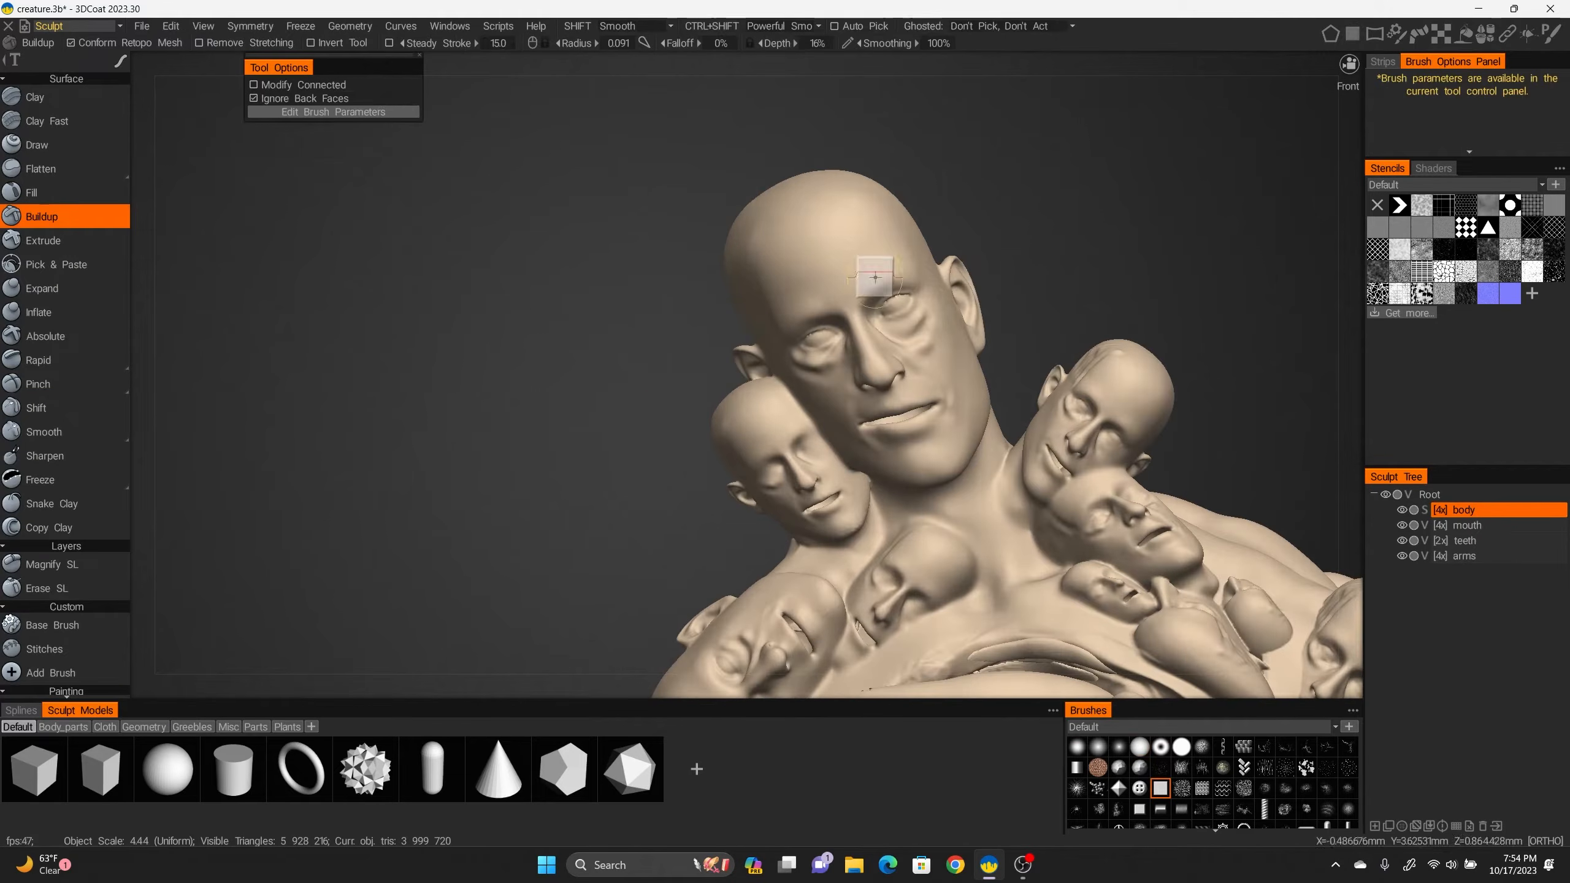
Sculpt rough flesh joining the main head's cheek to the adjacent small head using Draw with radius 0.054 and depth 22%.
mouse_move(774, 387)
left_mouse_down("alt")
mouse_move(866, 395)
mouse_move(774, 386)
left_mouse_up("alt")
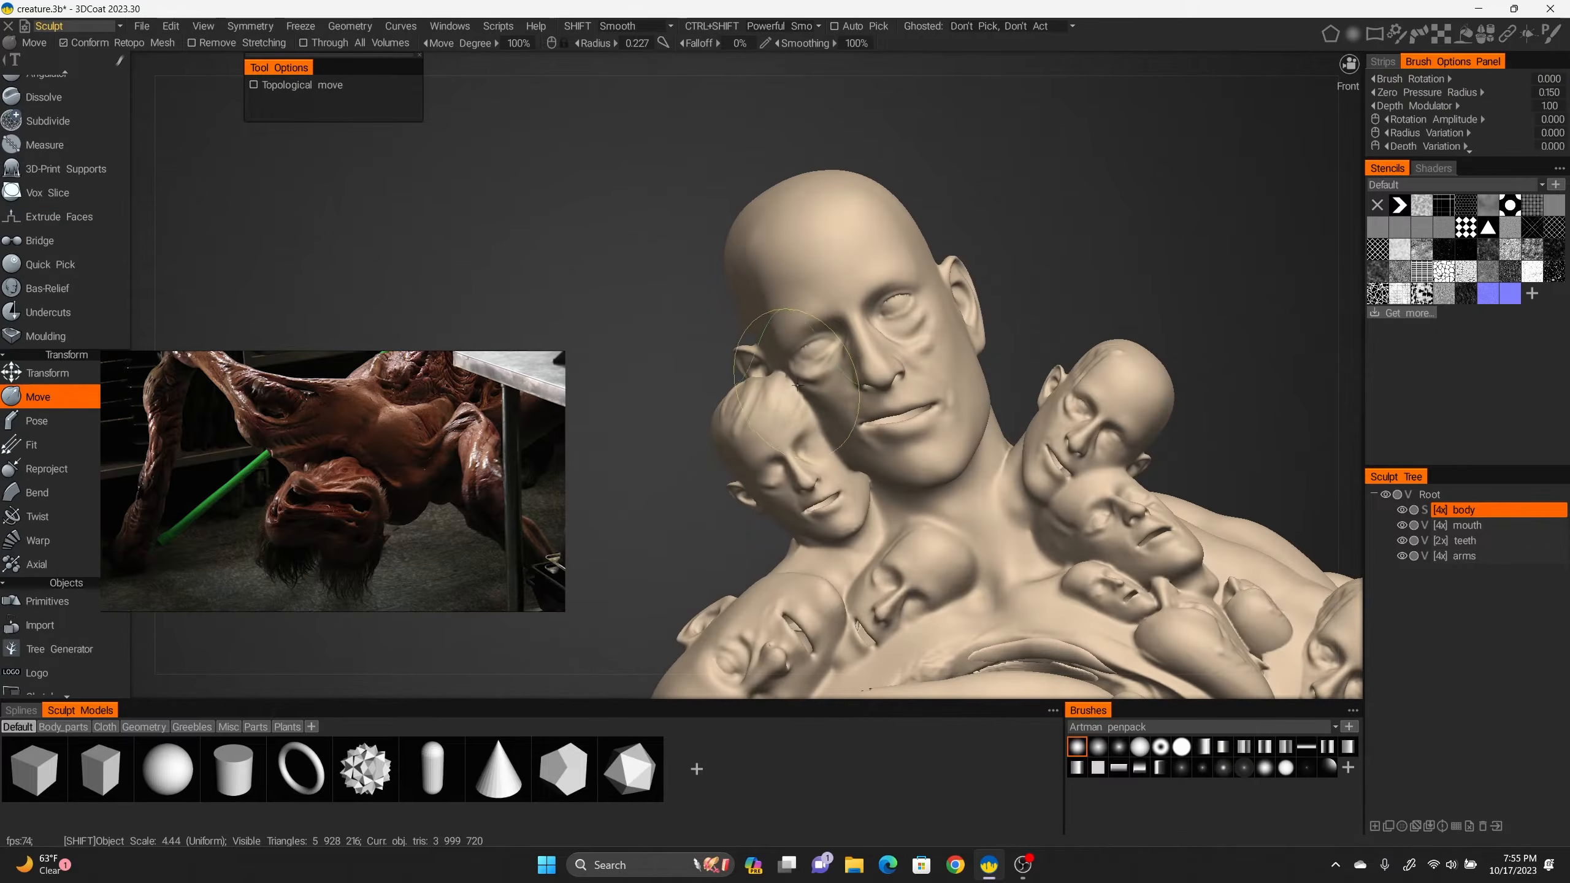
mouse_move(797, 385)
left_mouse_down("alt")
mouse_move(962, 366)
mouse_move(909, 421)
left_mouse_up("alt")
scroll(50, 252, "up", 8)
left_click(50, 145)
left_click_drag(751, 396, 779, 433)
mouse_move(779, 433)
left_mouse_down("alt")
mouse_move(831, 482)
mouse_move(780, 423)
left_mouse_up("alt")
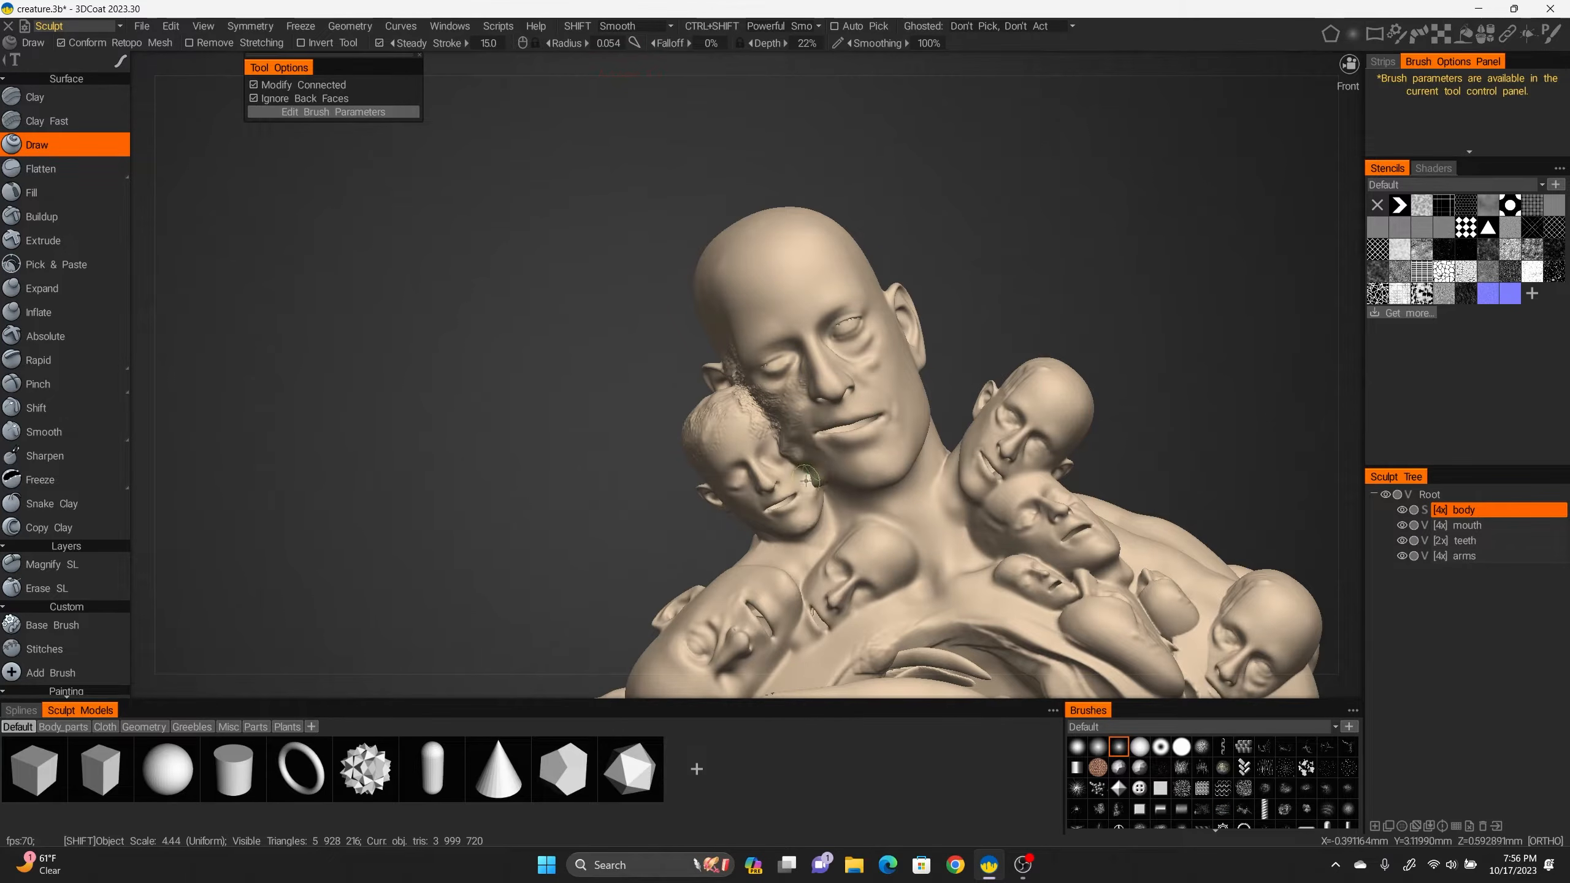
Build up stretched skin strands between the main face and the adjoining small head using Buildup with radius 0.036 and depth 62%.
left_click_drag(814, 480, 800, 476, "alt")
left_click(50, 193)
middle_click_drag(855, 459, 842, 444, "alt")
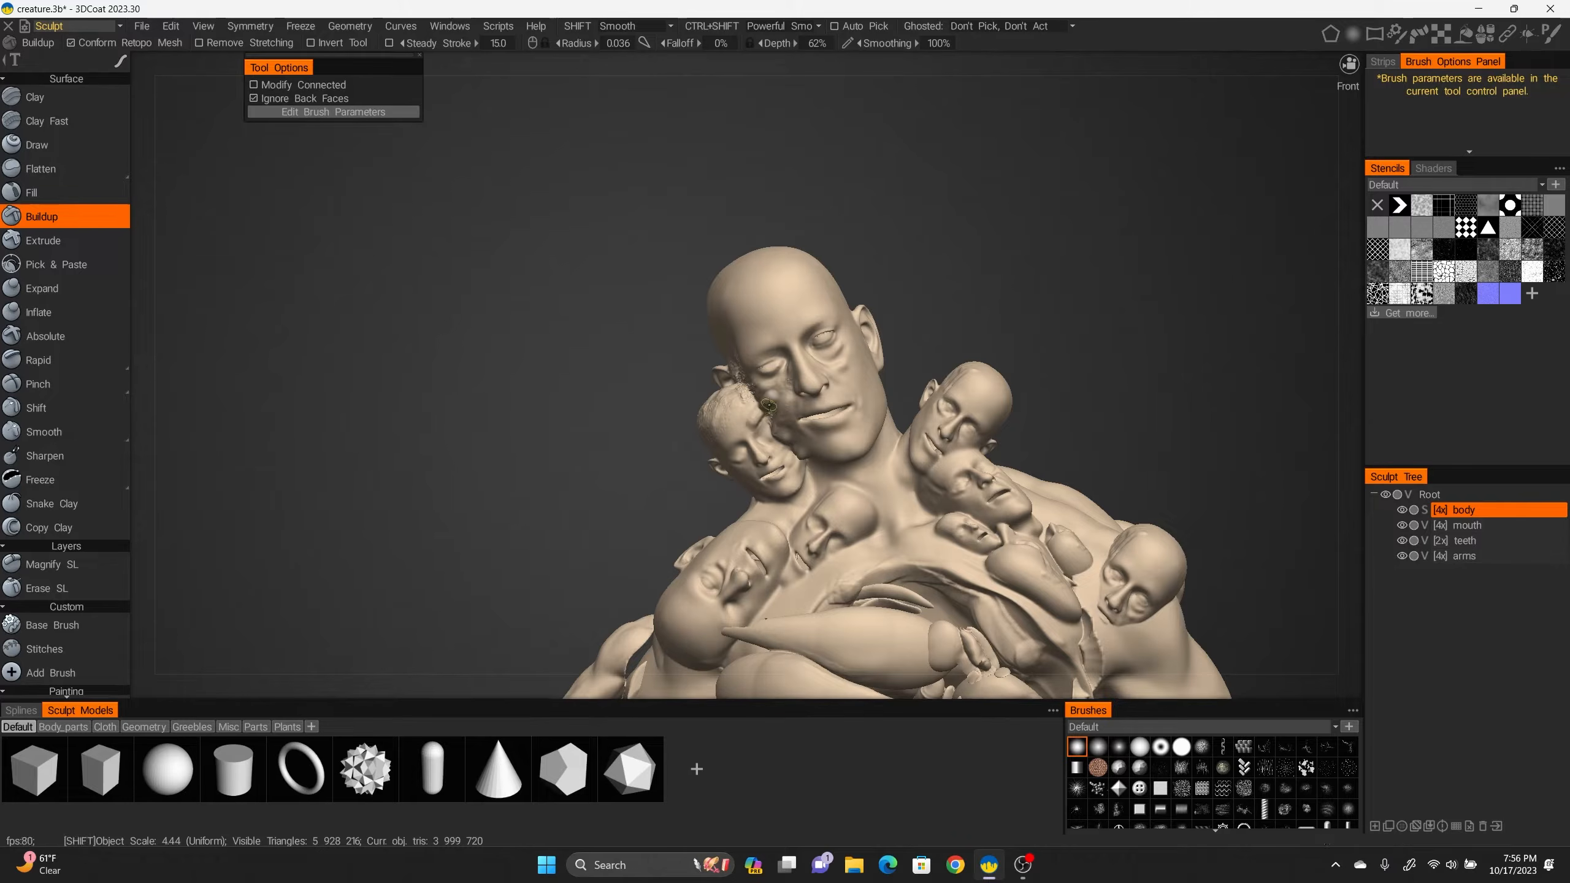
right_click_drag(748, 373, 815, 376, "alt")
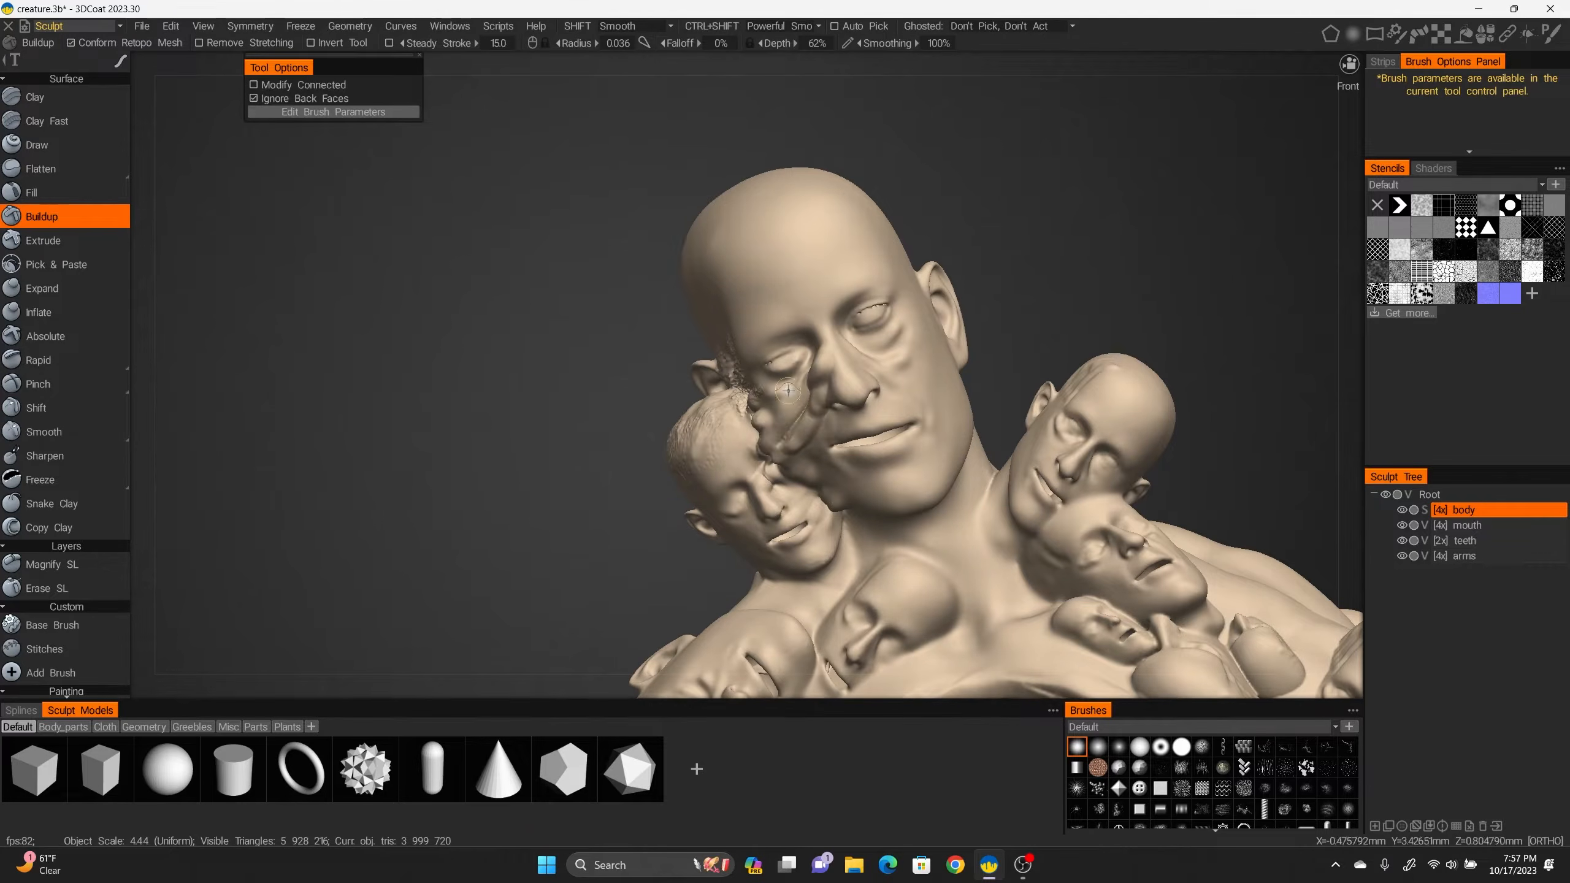
mouse_move(754, 429)
right_mouse_down("alt")
mouse_move(709, 433)
mouse_move(742, 430)
right_mouse_up("alt")
mouse_move(764, 442)
left_mouse_down("alt")
mouse_move(877, 441)
mouse_move(764, 442)
left_mouse_up("alt")
mouse_move(764, 442)
right_mouse_down("alt")
mouse_move(624, 446)
mouse_move(773, 445)
right_mouse_up("alt")
mouse_move(816, 551)
left_mouse_down("alt")
mouse_move(823, 507)
mouse_move(836, 560)
left_mouse_up("alt")
left_click_drag(918, 426, 893, 489)
Sculpt fine wrinkles across the side of the main head's forehead with the Buildup tool.
left_click_drag(751, 315, 734, 254)
mouse_move(734, 255)
right_mouse_down("alt")
mouse_move(612, 261)
mouse_move(741, 260)
right_mouse_up("alt")
mouse_move(742, 260)
middle_mouse_down("alt")
mouse_move(983, 241)
mouse_move(751, 247)
middle_mouse_up("alt")
Sharpen the folds around the fused faces, neck and upper chest using Pinch with radius 0.047 and depth 50%.
left_click(38, 383)
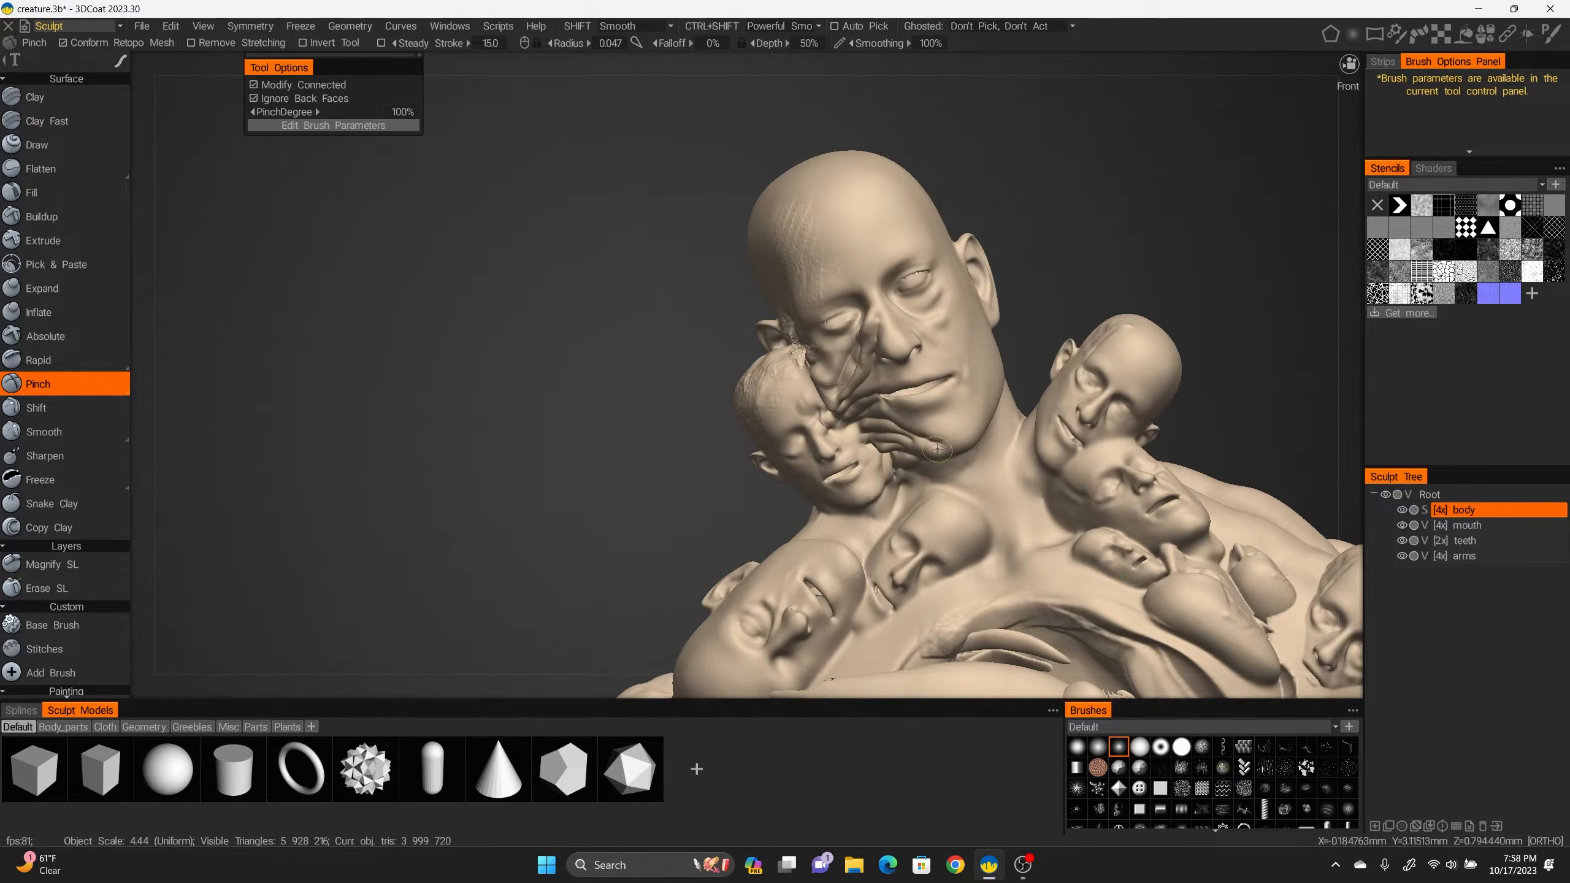
mouse_move(1066, 357)
right_mouse_down("alt")
mouse_move(878, 344)
mouse_move(948, 345)
right_mouse_up("alt")
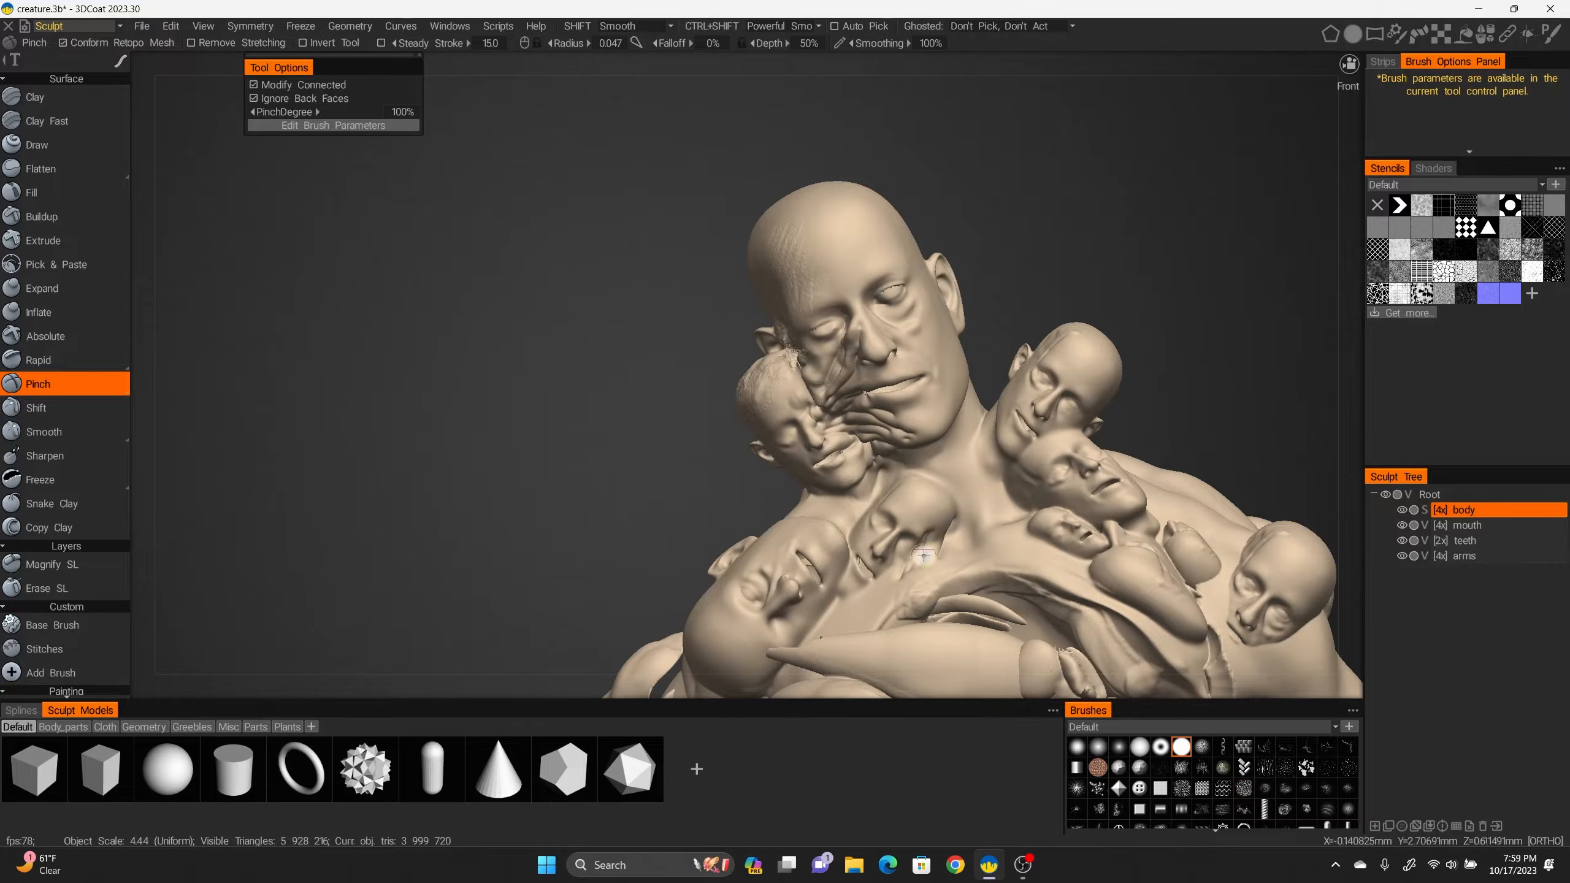
mouse_move(1014, 415)
right_mouse_down("alt")
mouse_move(723, 416)
mouse_move(964, 495)
right_mouse_up("alt")
mouse_move(1065, 609)
left_mouse_down("alt")
mouse_move(835, 636)
mouse_move(1082, 591)
mouse_move(970, 591)
left_mouse_up("alt")
right_click_drag(971, 591, 862, 660, "alt")
left_click_drag(861, 660, 878, 640, "alt")
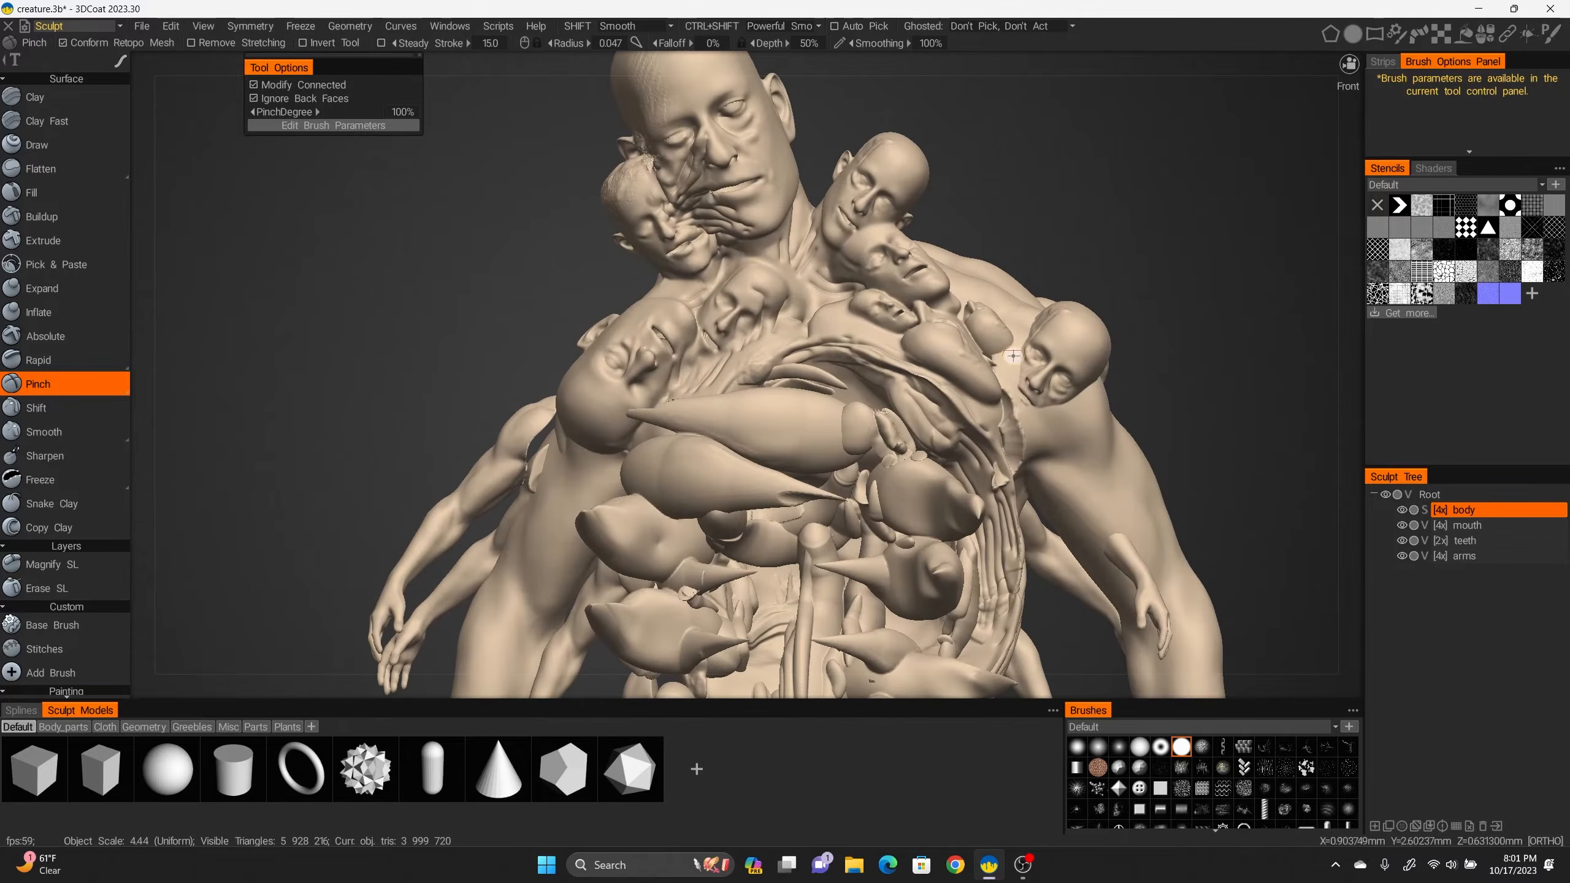
Add rough skin texture to the underarm and large arms using a textured Buildup brush with radius 0.036 and depth 14%.
right_click_drag(1026, 399, 803, 483, "alt")
left_click_drag(612, 513, 759, 525, "alt")
mouse_move(751, 469)
left_mouse_down("alt")
mouse_move(856, 457)
mouse_move(653, 484)
mouse_move(675, 405)
left_mouse_up("alt")
mouse_move(676, 405)
left_mouse_down("alt")
mouse_move(844, 371)
mouse_move(674, 365)
left_mouse_up("alt")
scroll(917, 418, "up", 3)
left_click_drag(983, 470, 996, 421)
mouse_move(995, 421)
left_mouse_down("alt")
mouse_move(877, 346)
mouse_move(745, 224)
mouse_move(766, 376)
left_mouse_up("alt")
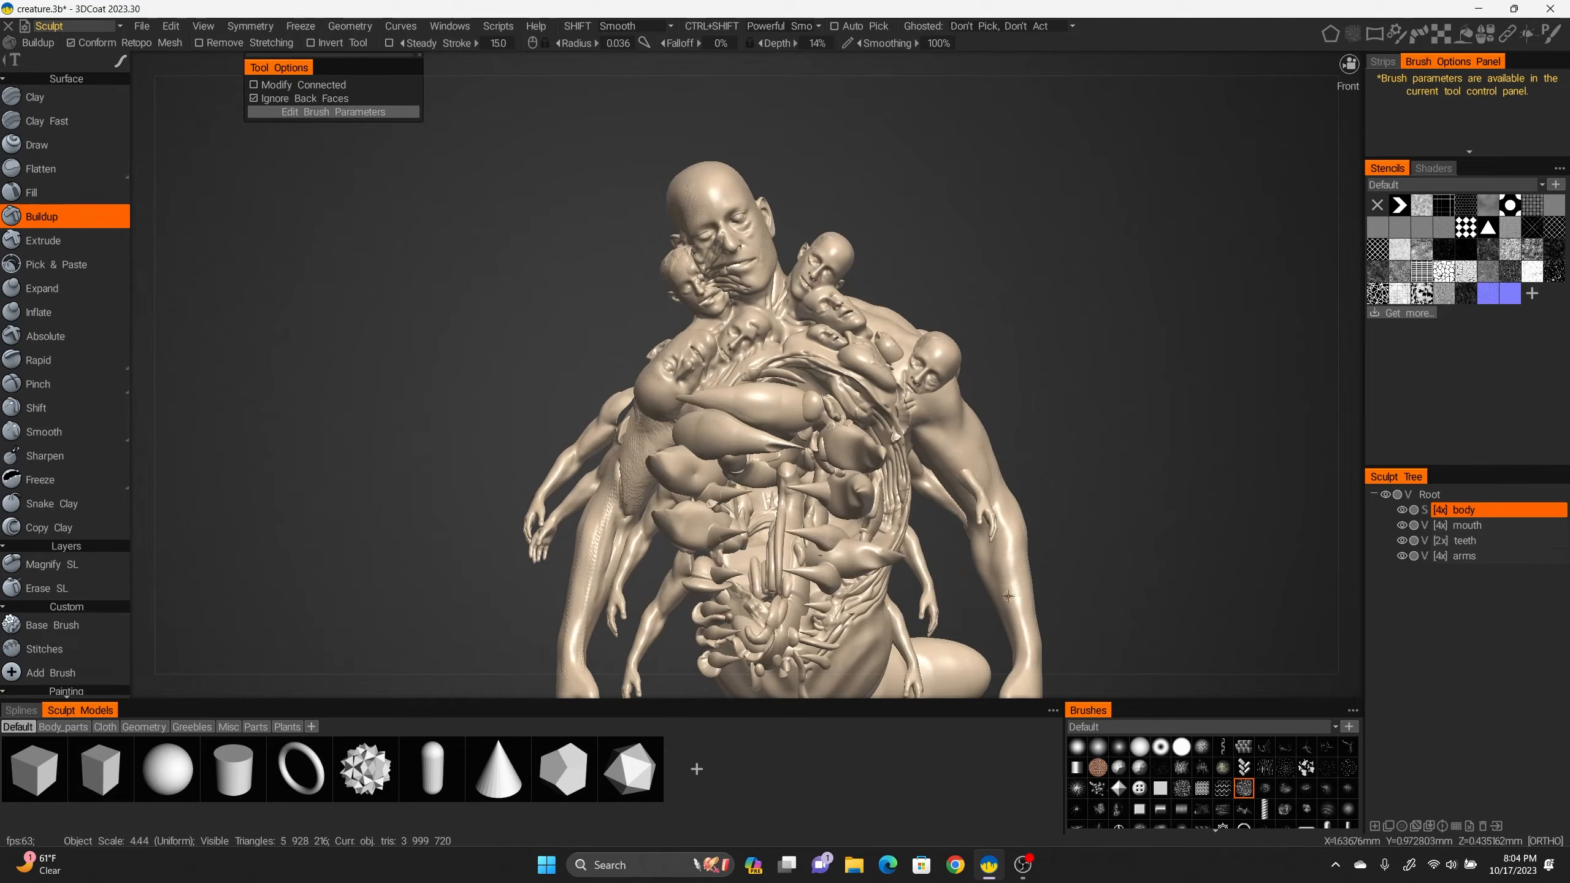
Texture the main head and large arms with a Skins pack brush using Buildup with radius 0.199.
left_click_drag(1013, 611, 729, 533, "alt")
left_click_drag(886, 429, 603, 445, "alt")
right_click_drag(781, 469, 781, 623, "alt")
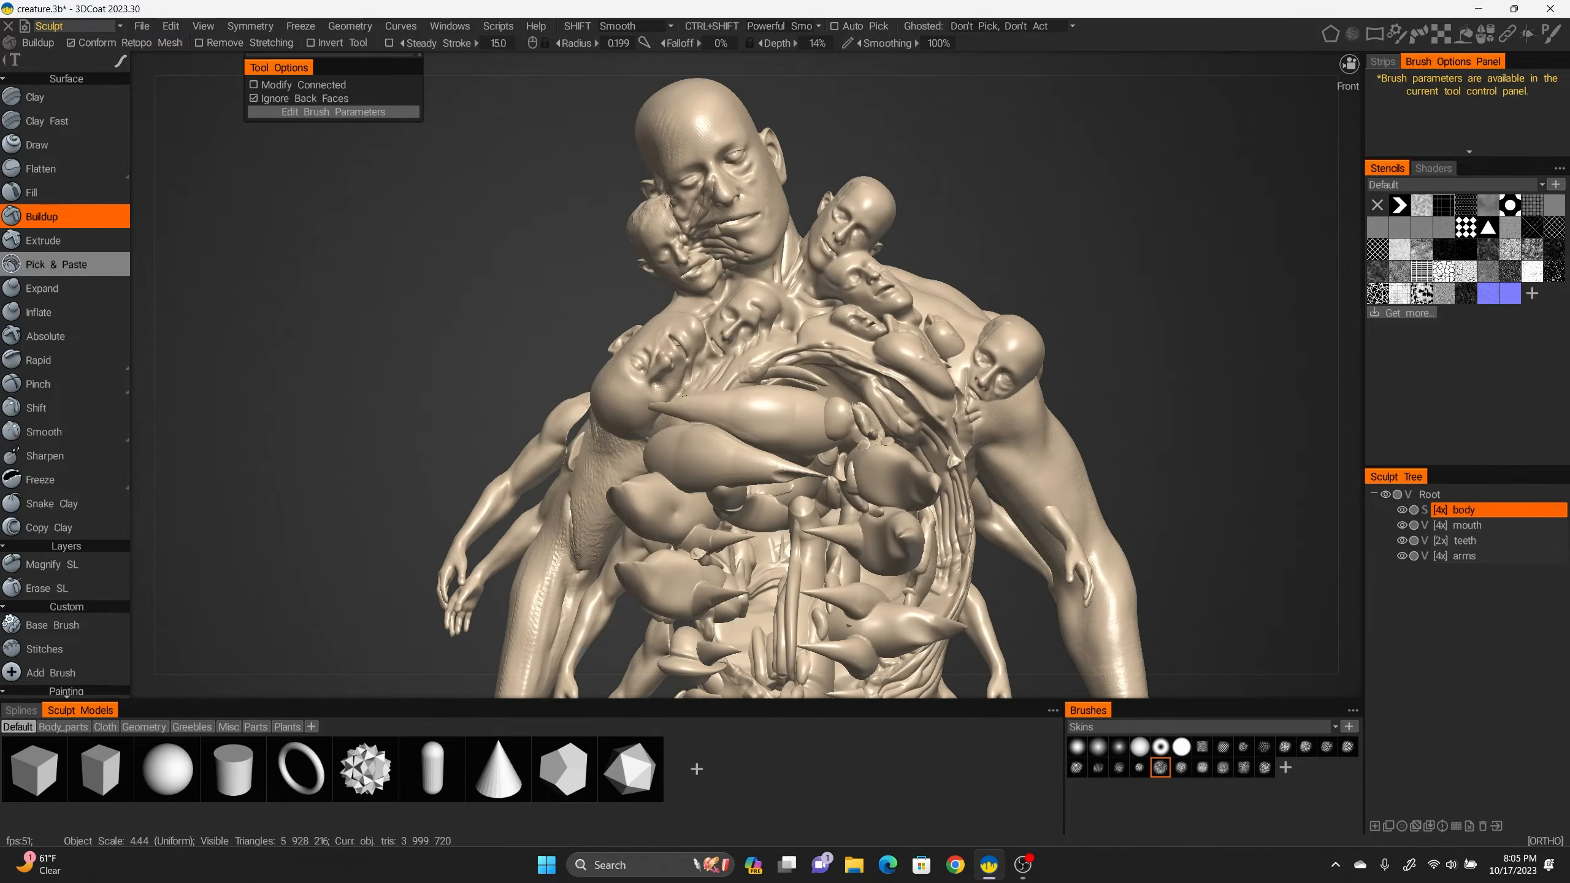
Sculpt wrinkles on the smooth lumps beside the chest heads using Buildup, the Default brush pack and radius 0.020.
left_click(38, 312)
mouse_move(769, 359)
right_mouse_down("alt")
mouse_move(769, 235)
mouse_move(769, 321)
mouse_move(818, 454)
right_mouse_up("alt")
left_click(36, 145)
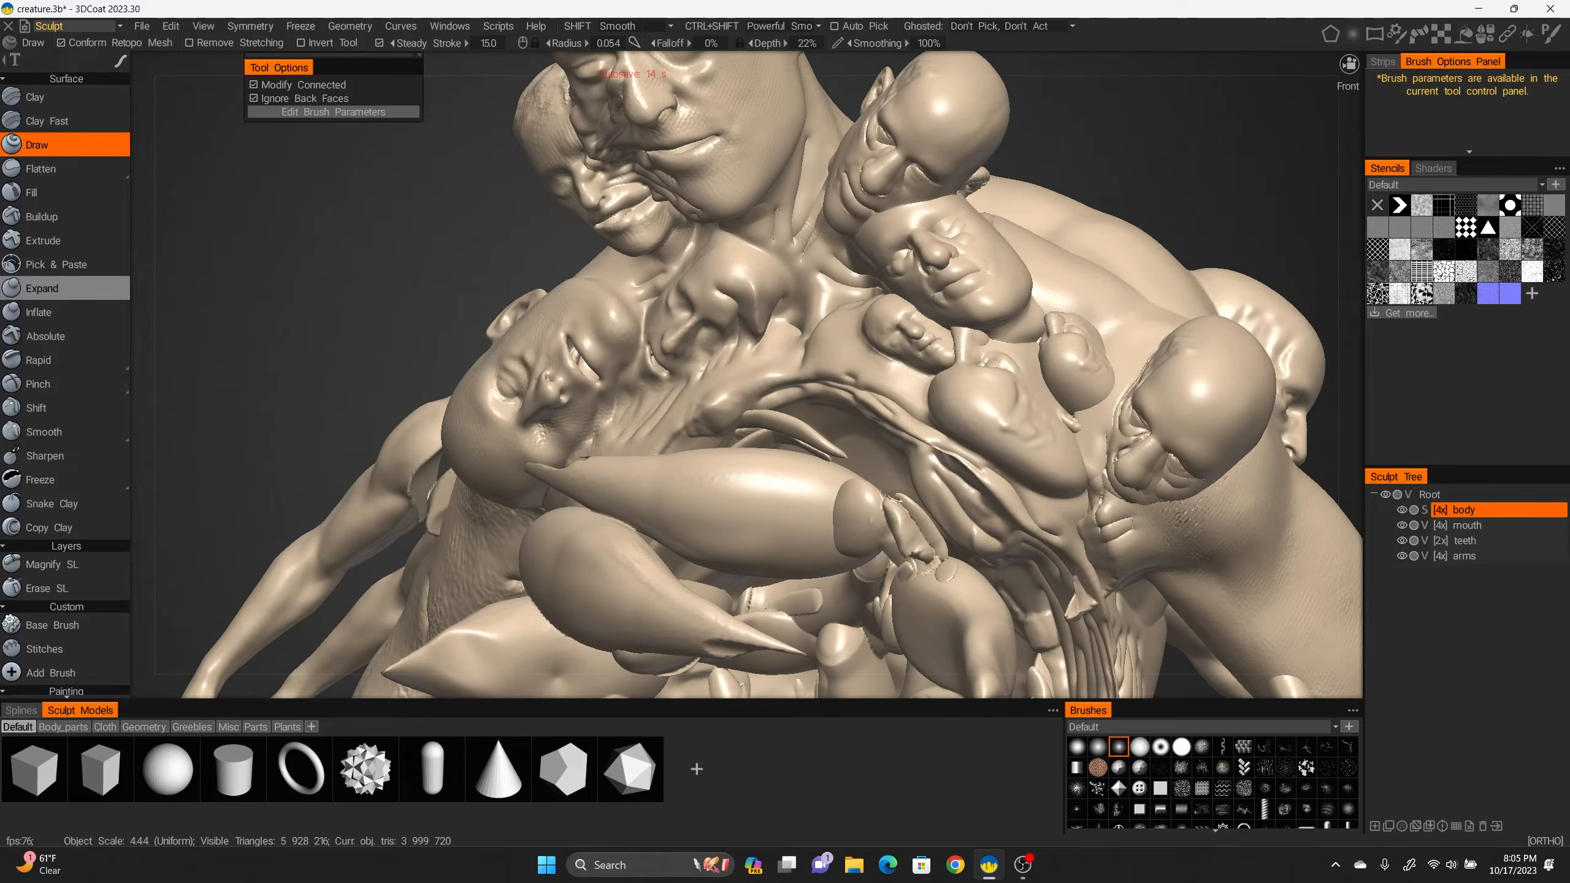
left_click(41, 216)
left_click(1199, 727)
left_click(1089, 743)
right_click_drag(894, 359, 902, 368)
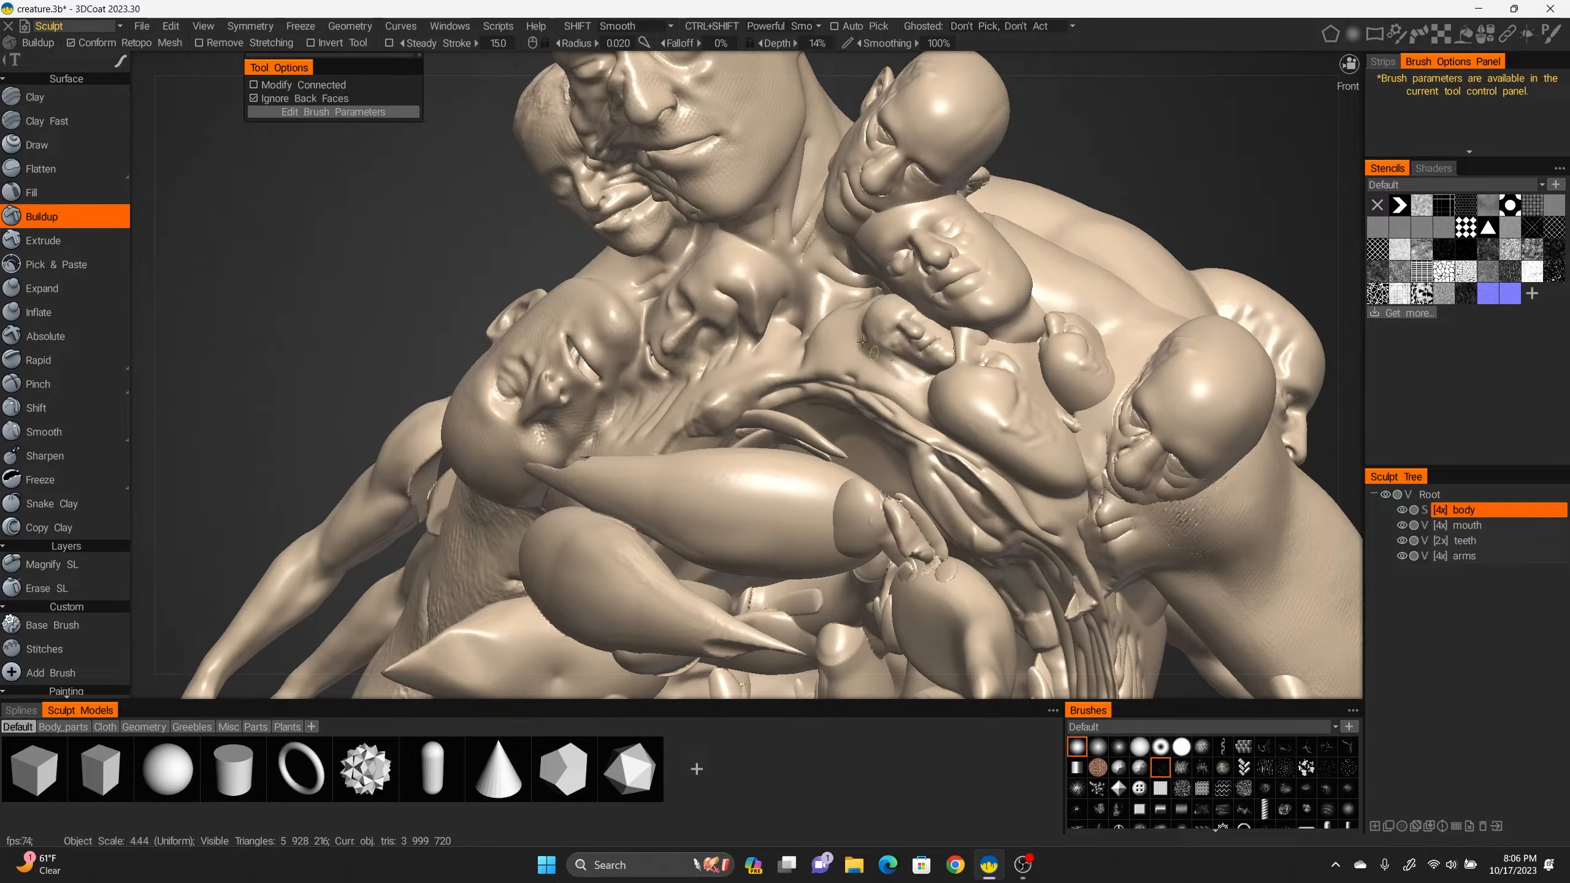
left_click_drag(894, 342, 850, 281, "alt")
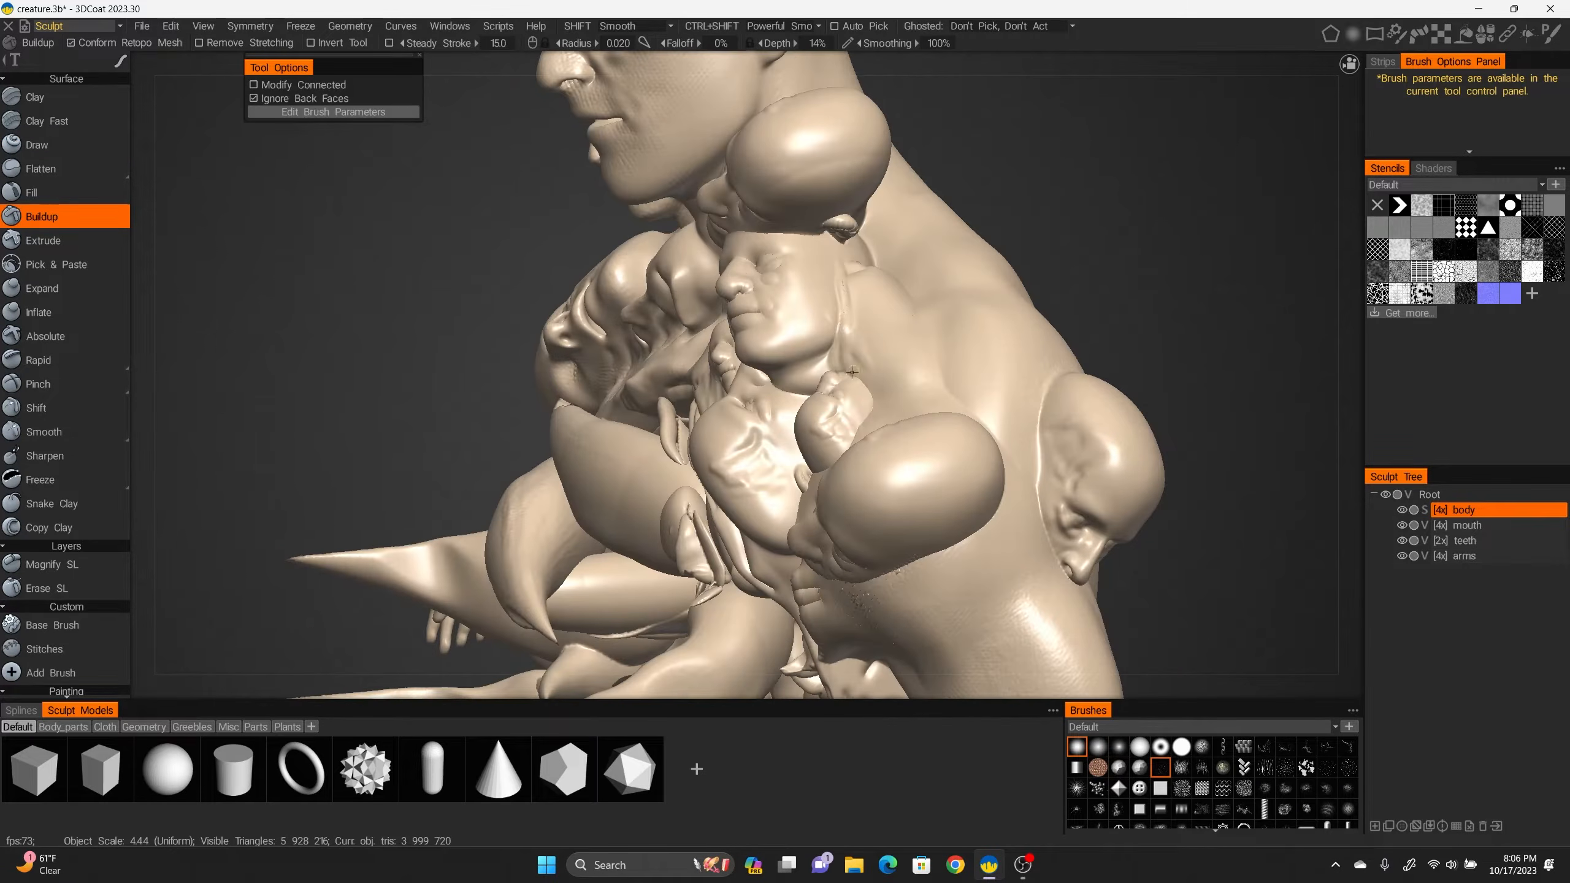
Extend the fine Buildup wrinkles over the small heads on the shoulders and neck.
mouse_move(849, 301)
left_mouse_down("alt")
mouse_move(980, 223)
mouse_move(945, 137)
mouse_move(968, 156)
left_mouse_up("alt")
left_click_drag(873, 194, 1104, 490, "alt")
left_click_drag(1215, 411, 1043, 437, "alt")
mouse_move(891, 467)
left_mouse_down("alt")
mouse_move(774, 566)
mouse_move(681, 544)
left_mouse_up("alt")
right_click_drag(680, 545, 721, 371, "alt")
scroll(721, 274, "up", 4)
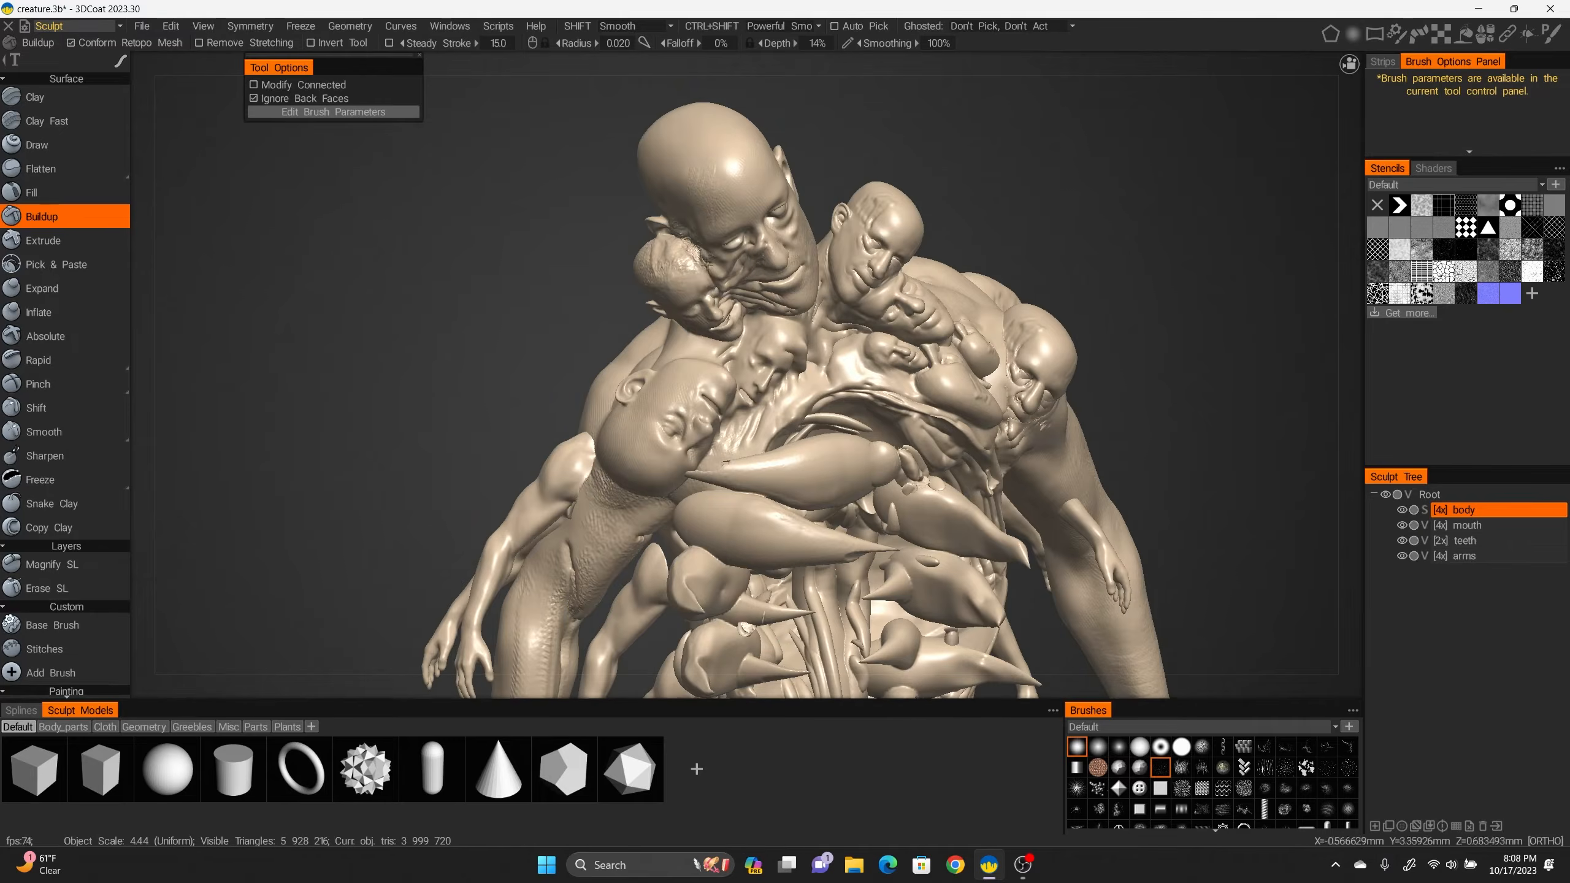
Apply the speckled stencil as raised skin relief over the creature's front and side with Buildup in rectangle mode.
left_click_drag(724, 463, 637, 411, "alt")
right_click_drag(625, 458, 643, 371, "alt")
left_click_drag(642, 371, 822, 526, "alt")
left_click_drag(900, 371, 618, 433, "alt")
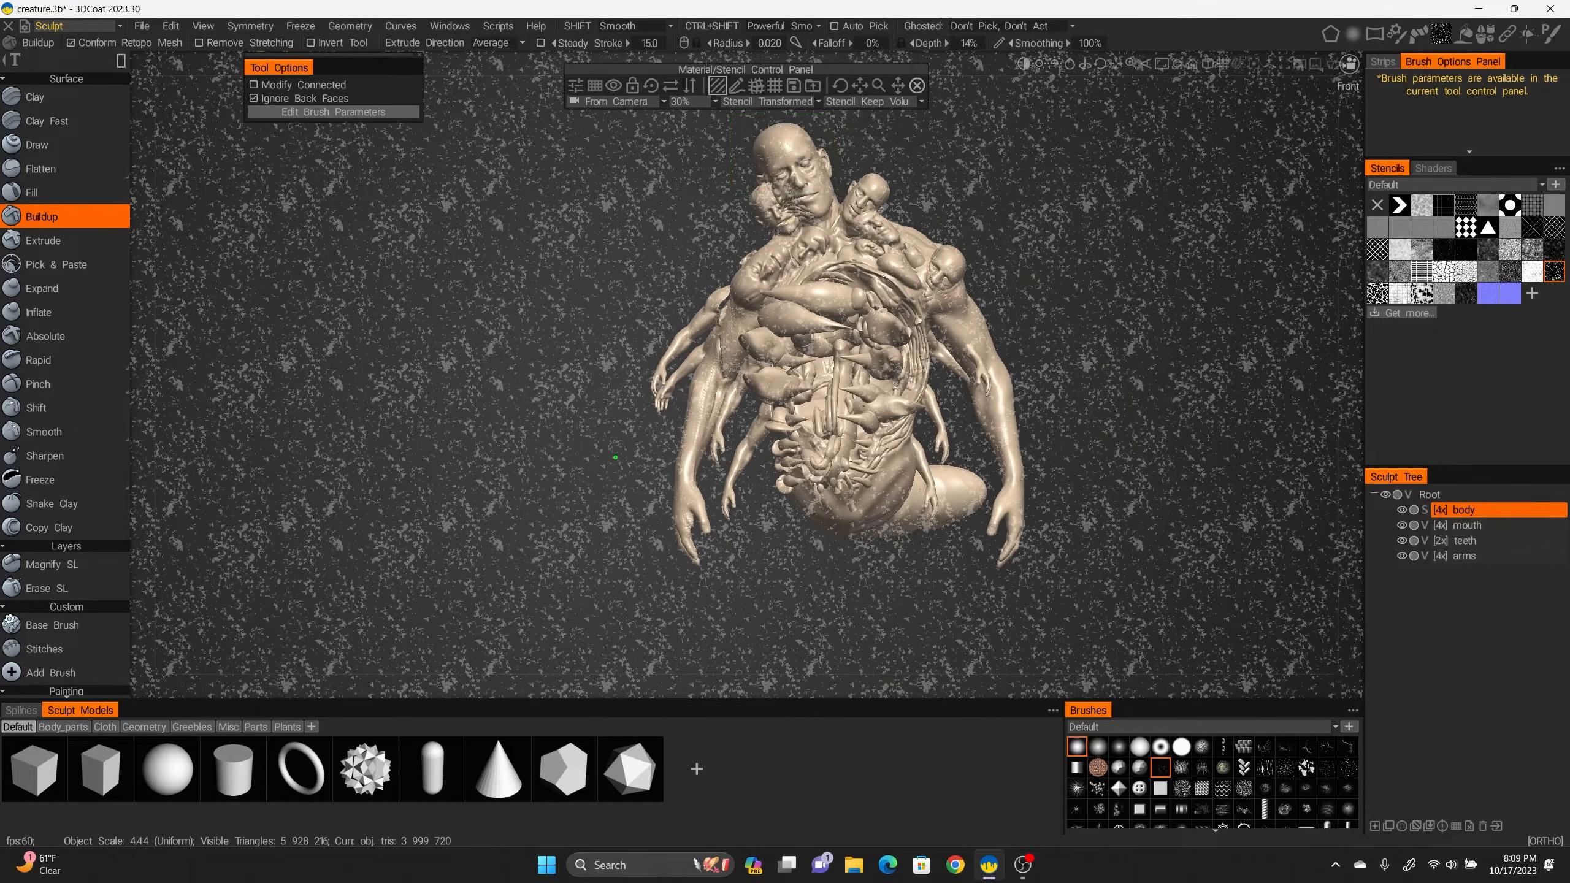
right_click_drag(615, 457, 681, 457, "alt")
left_click_drag(689, 128, 911, 312)
left_click_drag(615, 457, 822, 457, "alt")
right_click_drag(680, 457, 615, 457, "alt")
left_click_drag(630, 224, 973, 526)
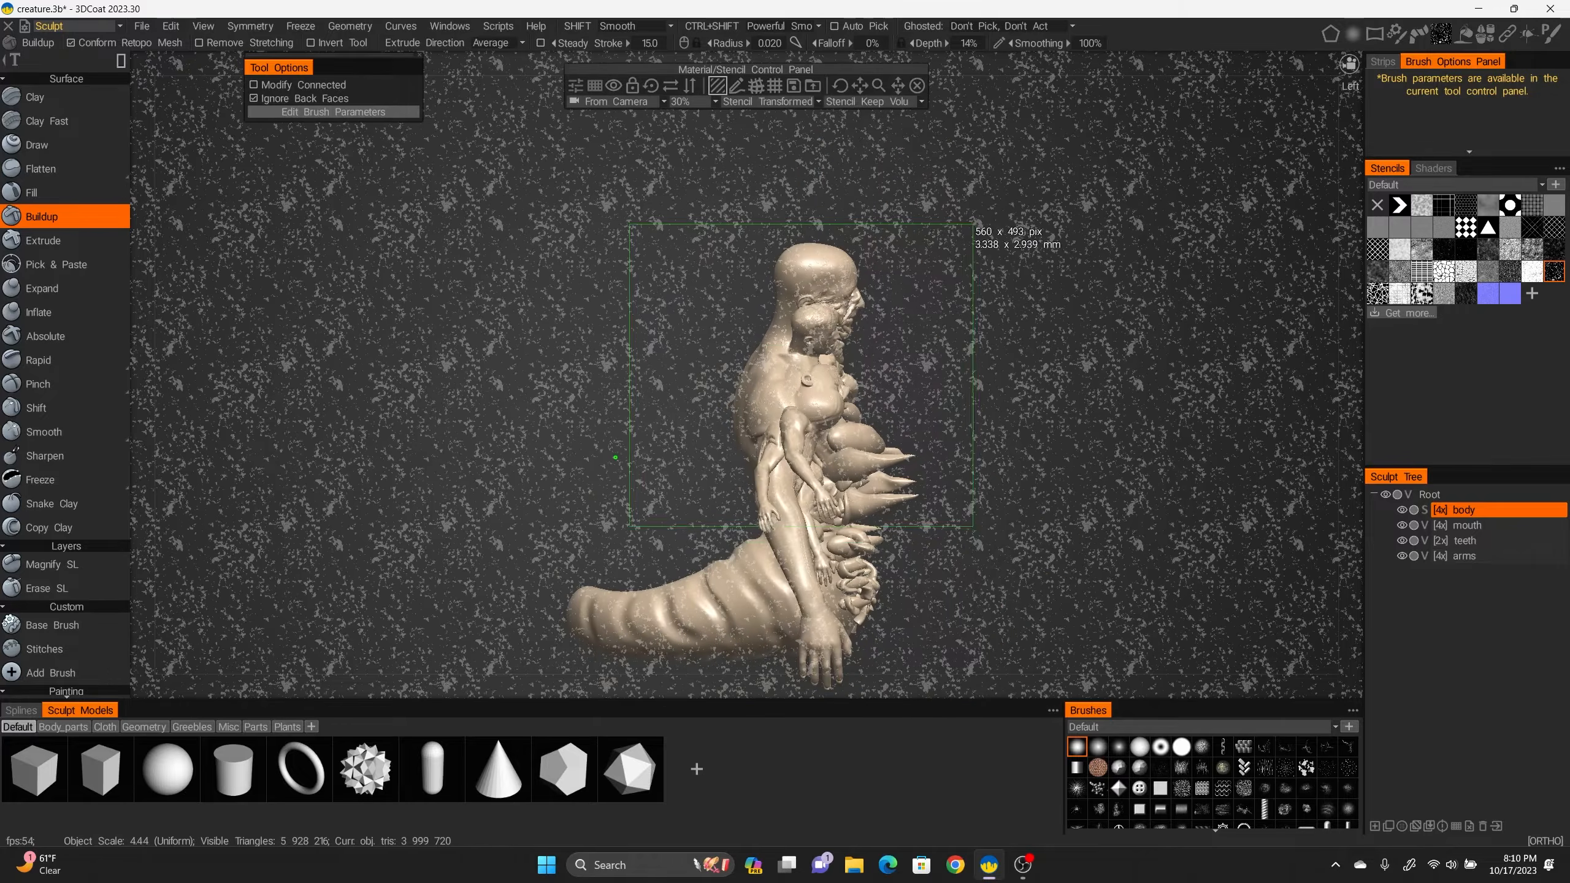
Apply the speckled stencil relief to the head and shoulders from behind, and turn the stencil off.
middle_click_drag(615, 457, 685, 388, "alt")
left_click_drag(685, 388, 1050, 388, "alt+shift")
left_click_drag(685, 388, 500, 388, "alt+shift")
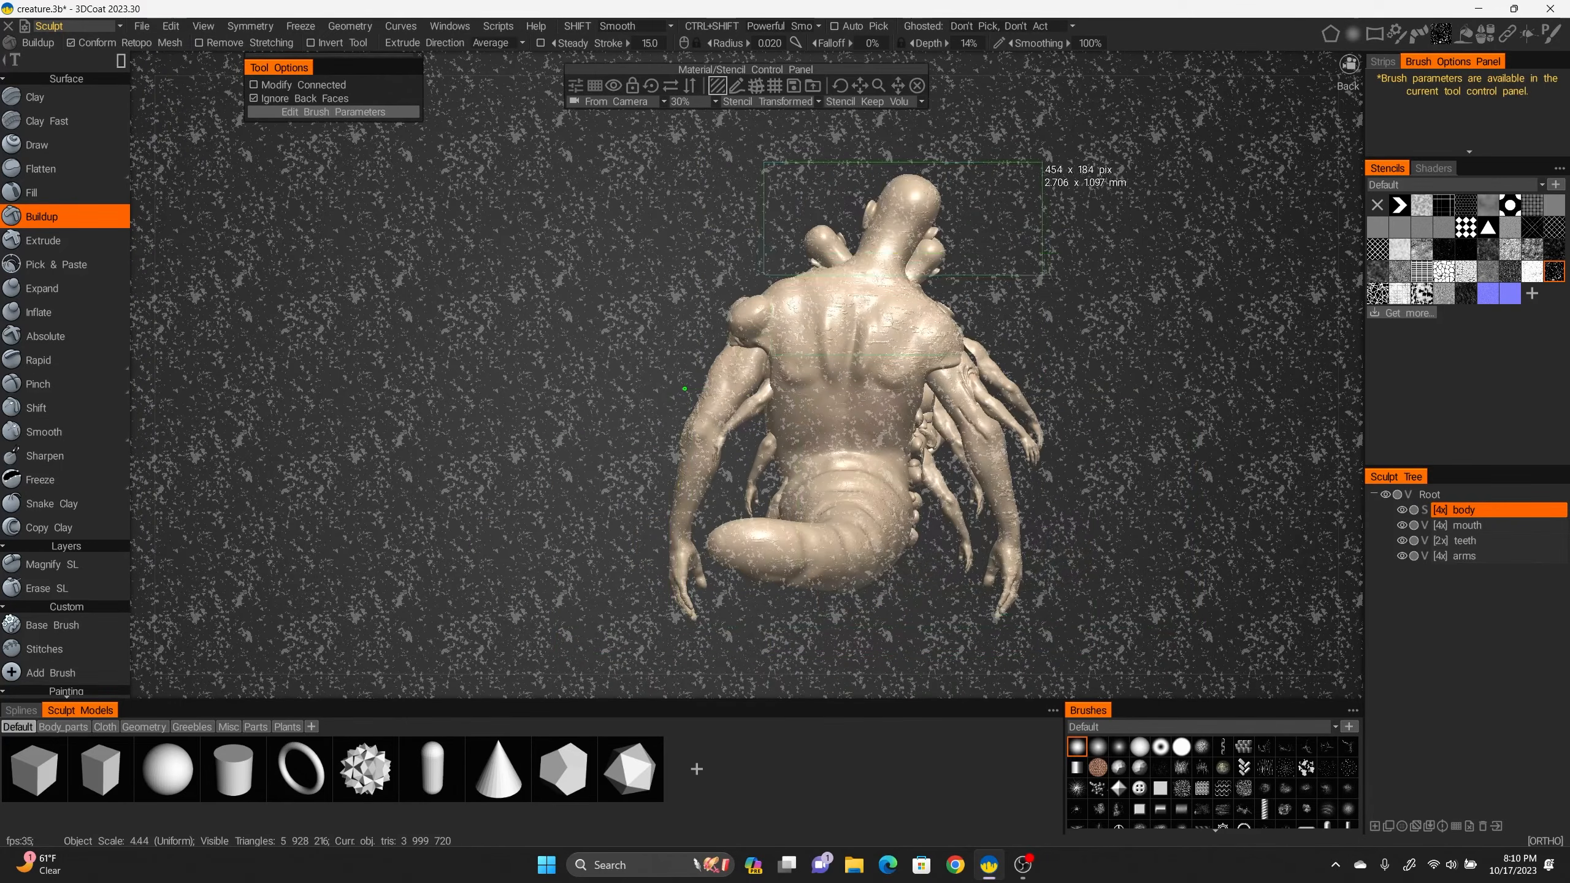
left_click(917, 85)
Examine the textured creature in another room and return to the Sculpt room.
left_click_drag(685, 388, 1050, 388, "alt")
mouse_move(866, 388)
right_mouse_down("alt")
mouse_move(964, 388)
mouse_move(866, 389)
right_mouse_up("alt")
left_click(74, 26)
left_click(50, 111)
left_click_drag(1020, 482, 433, 483, "alt")
left_click(74, 26)
left_click(50, 95)
Roughen the skin on the upper back using Buildup with a Skins pack brush and radius 0.199.
left_click_drag(1112, 325, 796, 325, "alt+shift")
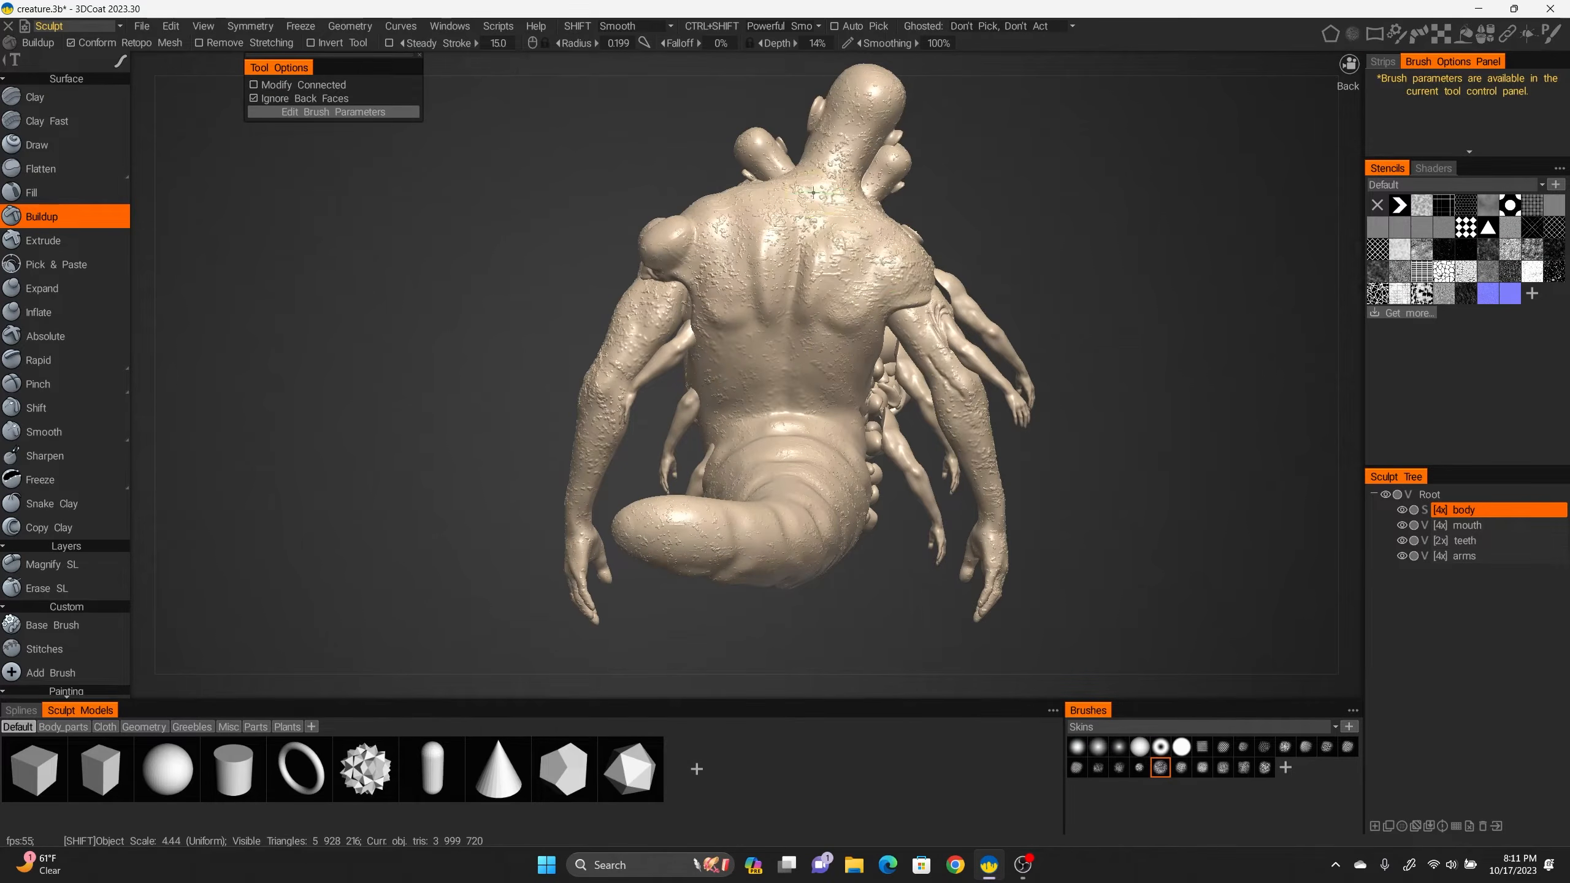
left_click_drag(828, 195, 1199, 194, "alt+shift")
right_click_drag(997, 391, 1089, 392, "alt")
middle_click_drag(817, 186, 862, 452, "alt")
Add cracked skin detail to the head and arms using Draw, the Cracks brush pack and radius 0.250.
left_click(36, 145)
left_click(1321, 727)
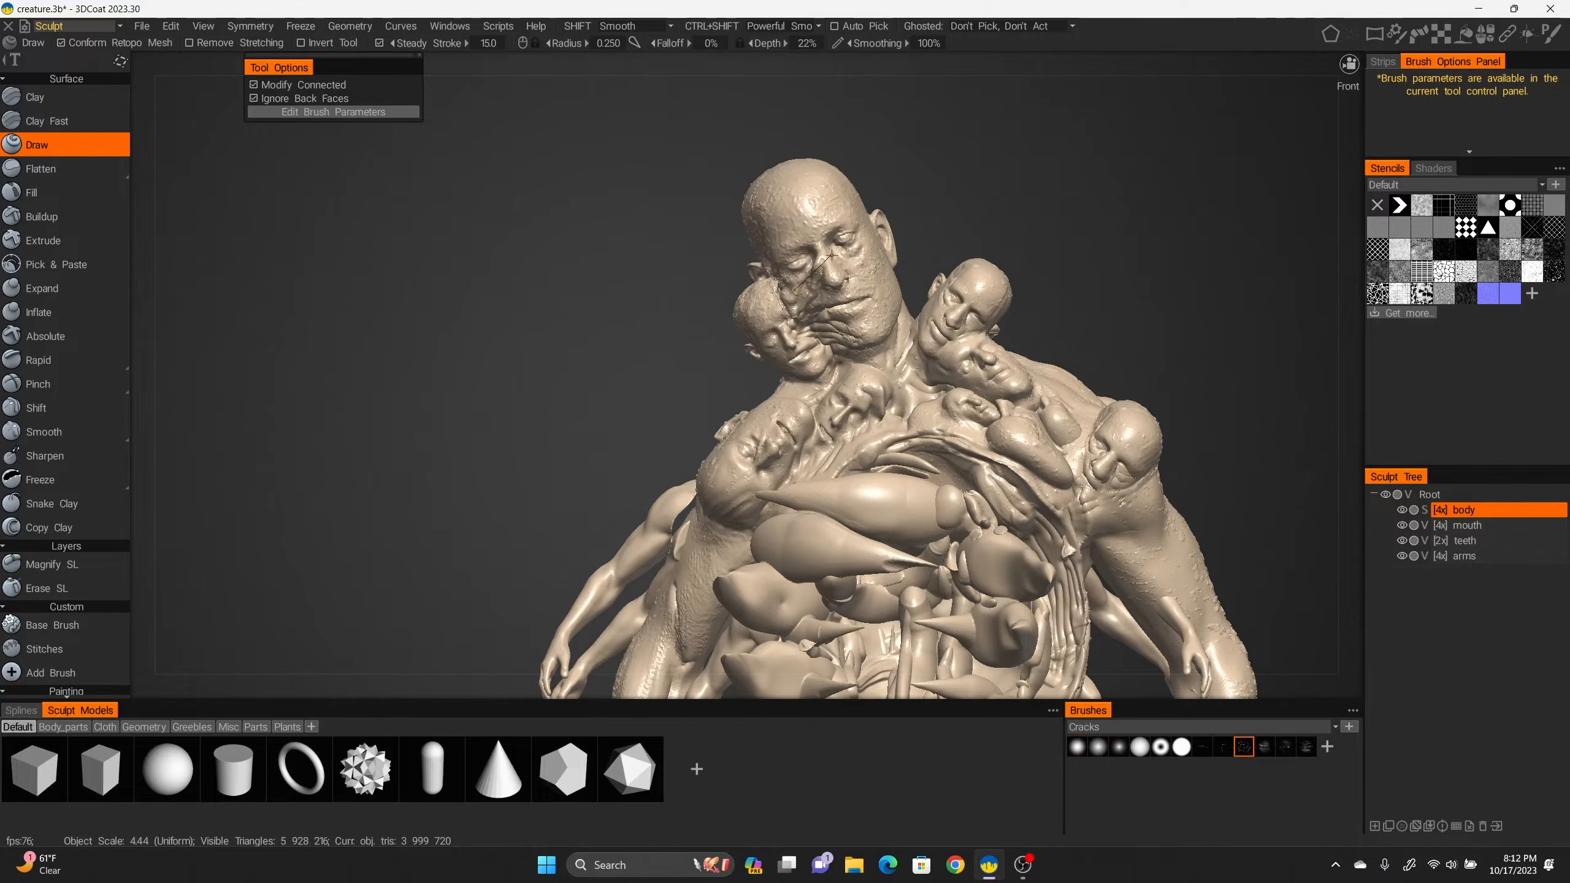
left_click(703, 562)
right_click_drag(986, 448, 927, 347, "alt")
mouse_move(1144, 272)
left_mouse_down("alt")
mouse_move(914, 265)
mouse_move(1144, 272)
left_mouse_up("alt")
right_click_drag(990, 402, 964, 365, "alt")
left_click_drag(1144, 272, 927, 272, "alt")
Inspect the cracked skin from several sides and switch to the Move tool on the body layer.
key("h")
right_click_drag(928, 396, 969, 429, "alt")
middle_click_drag(970, 544, 970, 430, "alt")
left_click_drag(970, 429, 741, 429, "alt")
right_click_drag(989, 384, 1020, 427, "alt")
key("h")
key("m")
middle_click_drag(1020, 426, 1106, 492, "alt")
right_click_drag(1105, 492, 1050, 383, "alt")
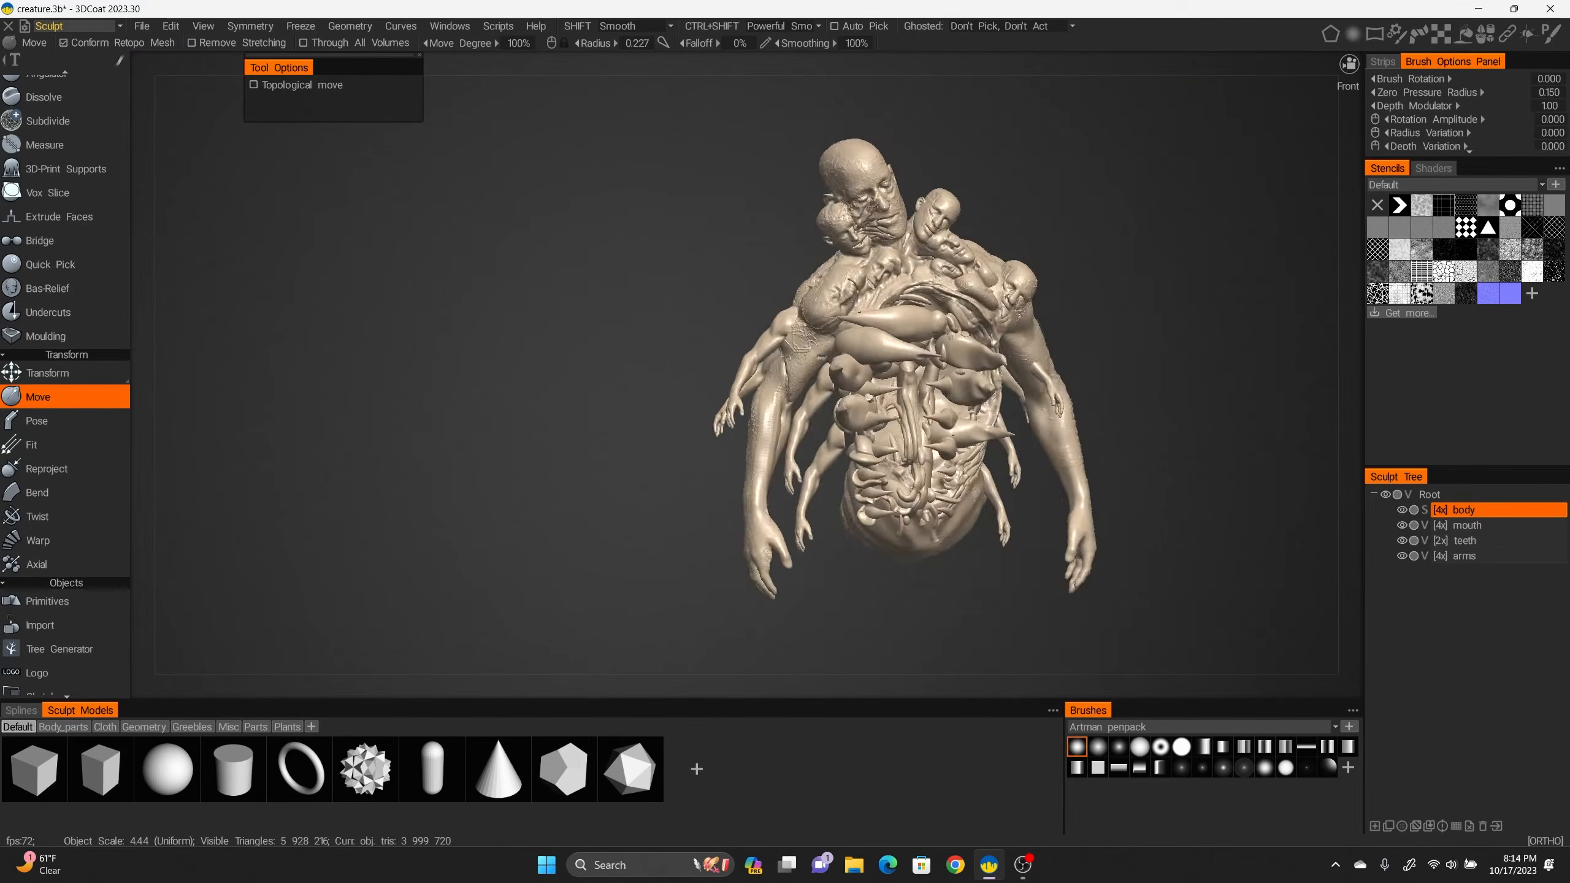
Merge the arms layer into the body layer.
left_click(1463, 525)
right_click(1463, 525)
mouse_move(1435, 734)
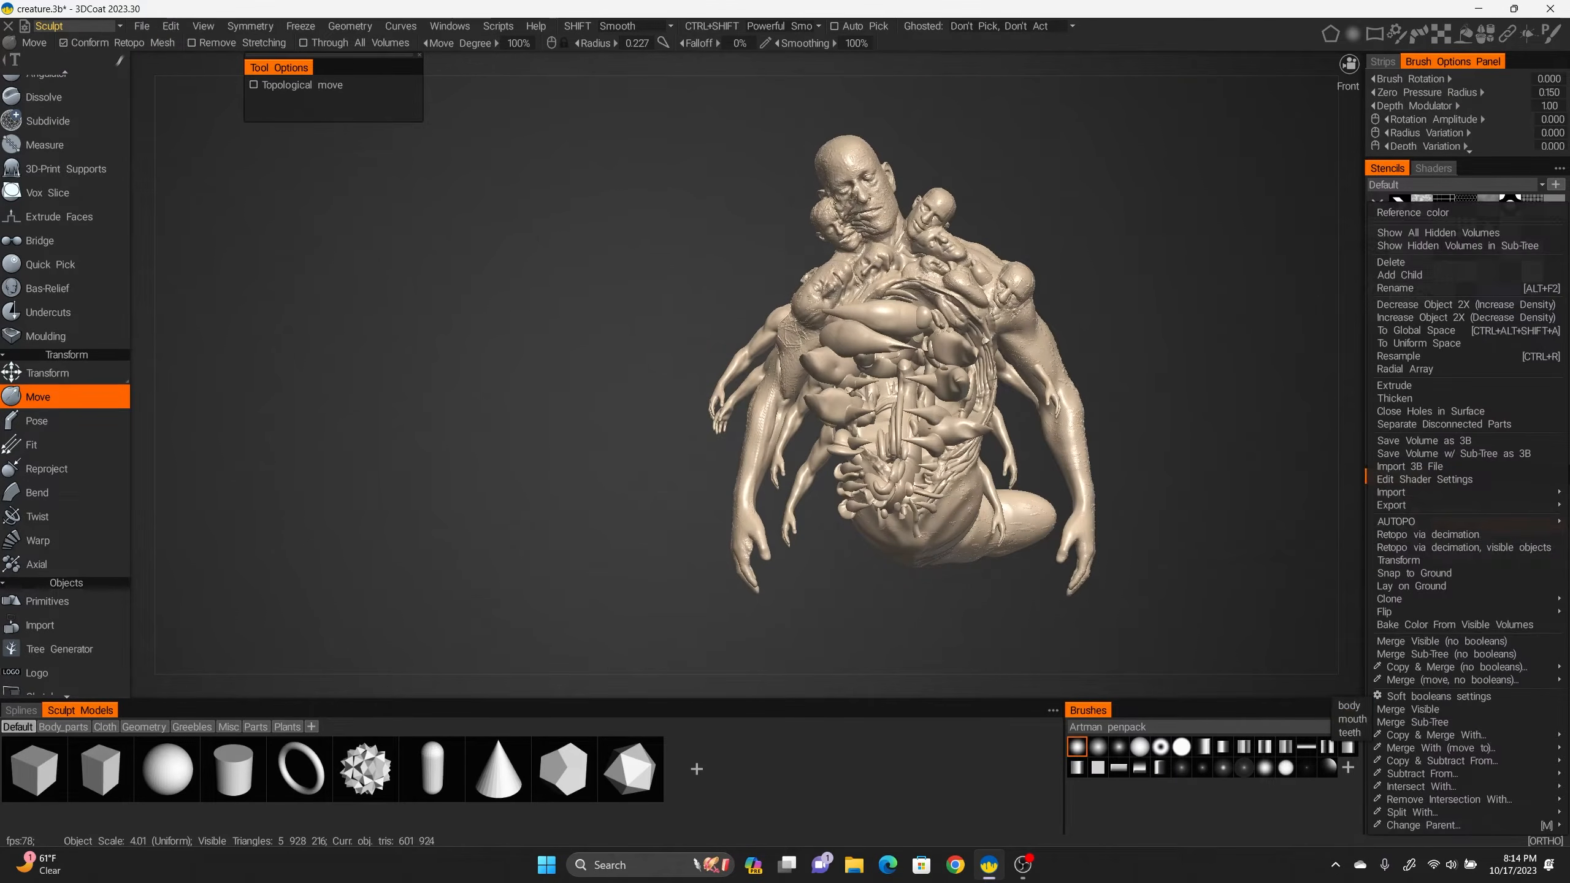
left_click(1350, 706)
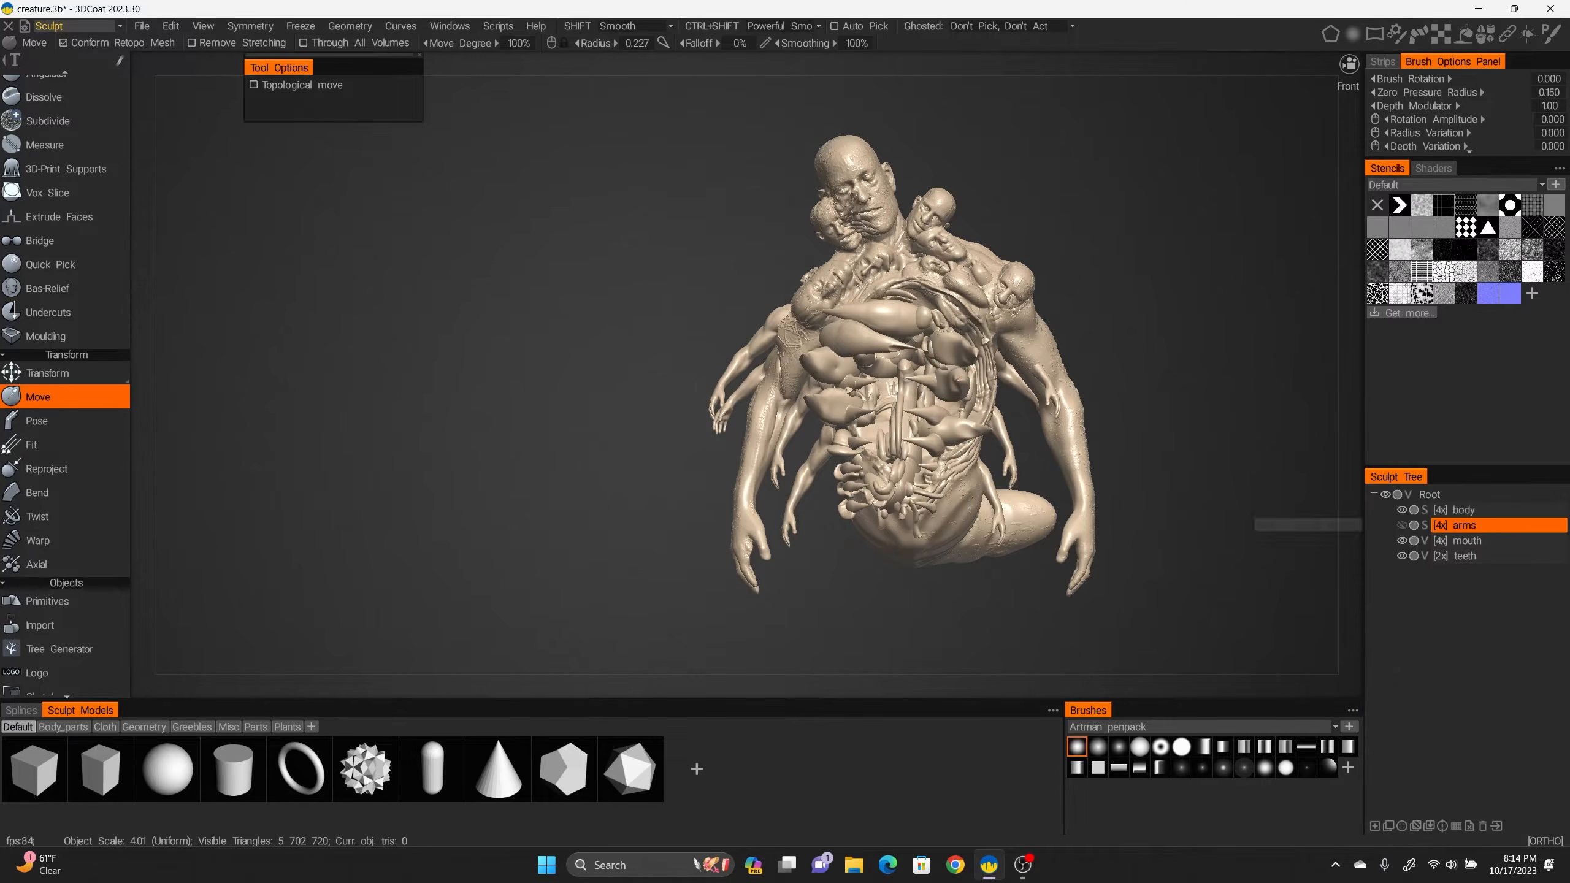
Blend the seams where the merged arms meet the body with the Fill tool.
mouse_move(1227, 371)
left_mouse_down()
mouse_move(1112, 371)
mouse_move(1227, 371)
left_mouse_up()
right_click_drag(1227, 371, 1227, 508)
left_click_drag(1227, 371, 1088, 365)
left_click(38, 240)
scroll(37, 145, "up", 10)
left_click(32, 192)
mouse_move(1174, 309)
left_mouse_down()
mouse_move(847, 275)
mouse_move(618, 278)
mouse_move(915, 272)
left_mouse_up()
scroll(38, 309, "down", 10)
Adjust the body around the merged arm joints with the Move tool at radius 0.227.
left_click(38, 396)
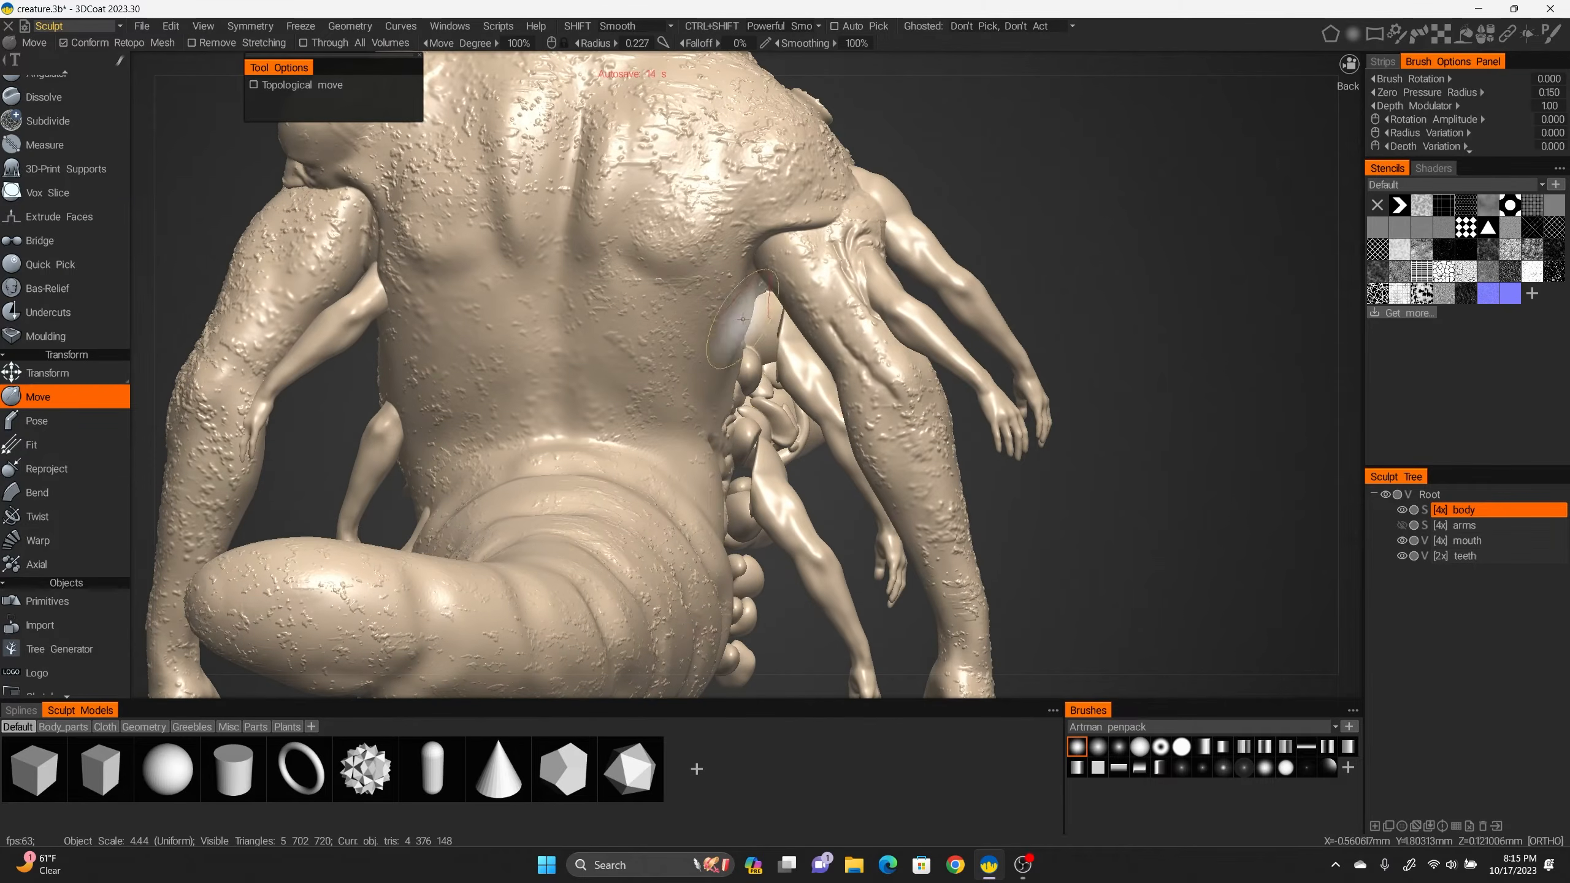
left_click_drag(780, 310, 371, 436, "alt")
right_click_drag(378, 412, 378, 495, "alt")
left_click_drag(378, 495, 420, 470, "alt")
Add cracked skin texture to the arms and flanks using Buildup, a Cracks pack brush, radius 0.199 and depth 14%.
scroll(38, 309, "up", 10)
left_click(42, 216)
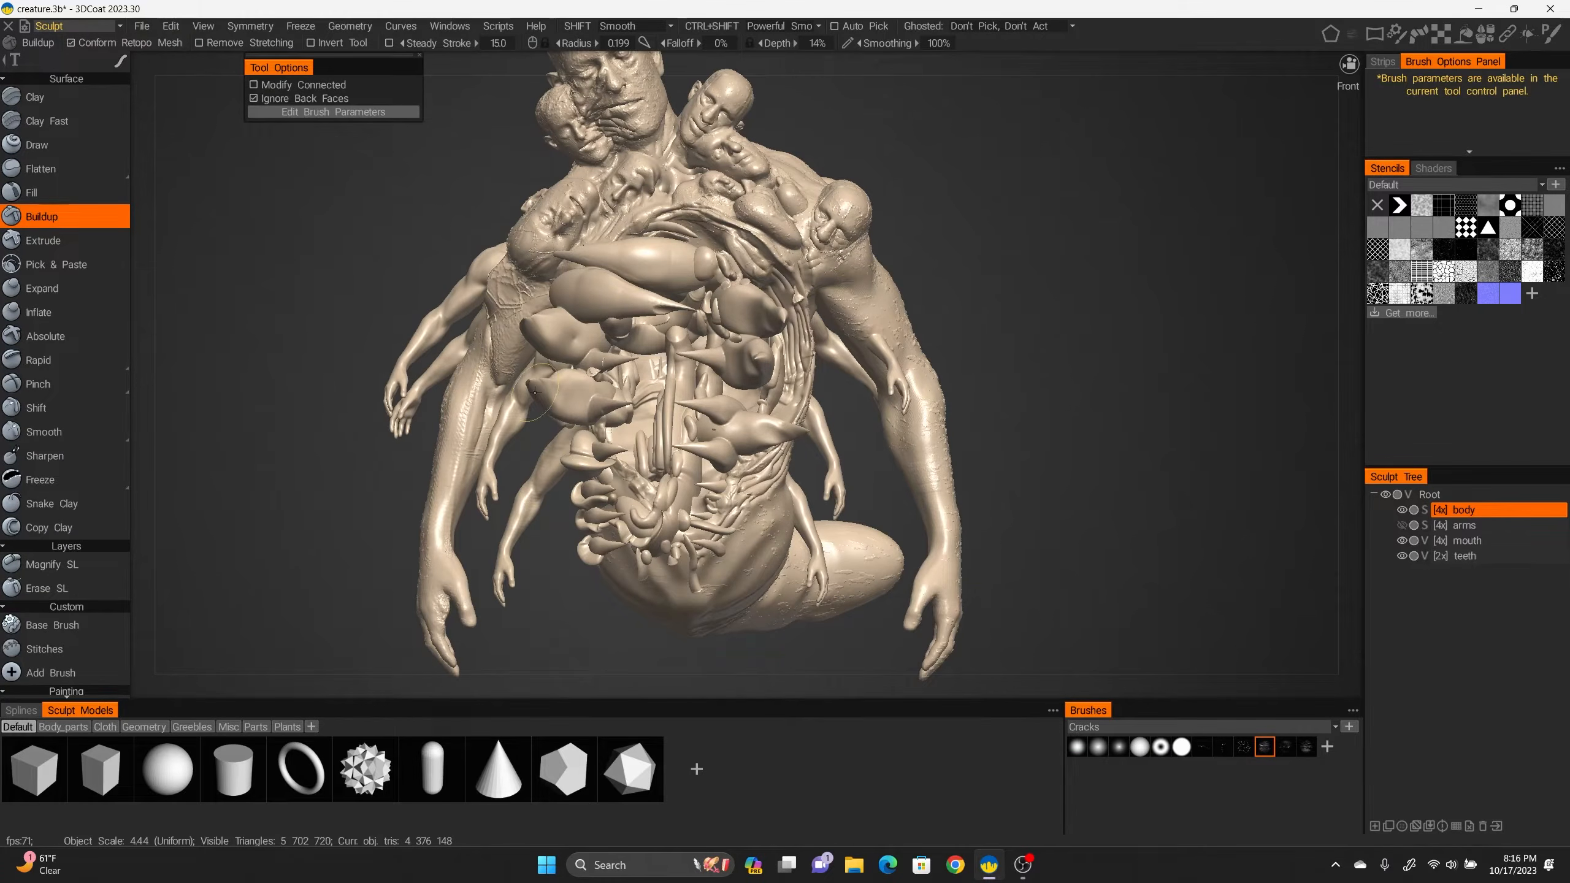
left_click_drag(464, 362, 829, 580, "alt")
left_click_drag(433, 395, 676, 452, "alt")
mouse_move(743, 411)
left_mouse_down("alt")
mouse_move(624, 532)
mouse_move(901, 563)
left_mouse_up("alt")
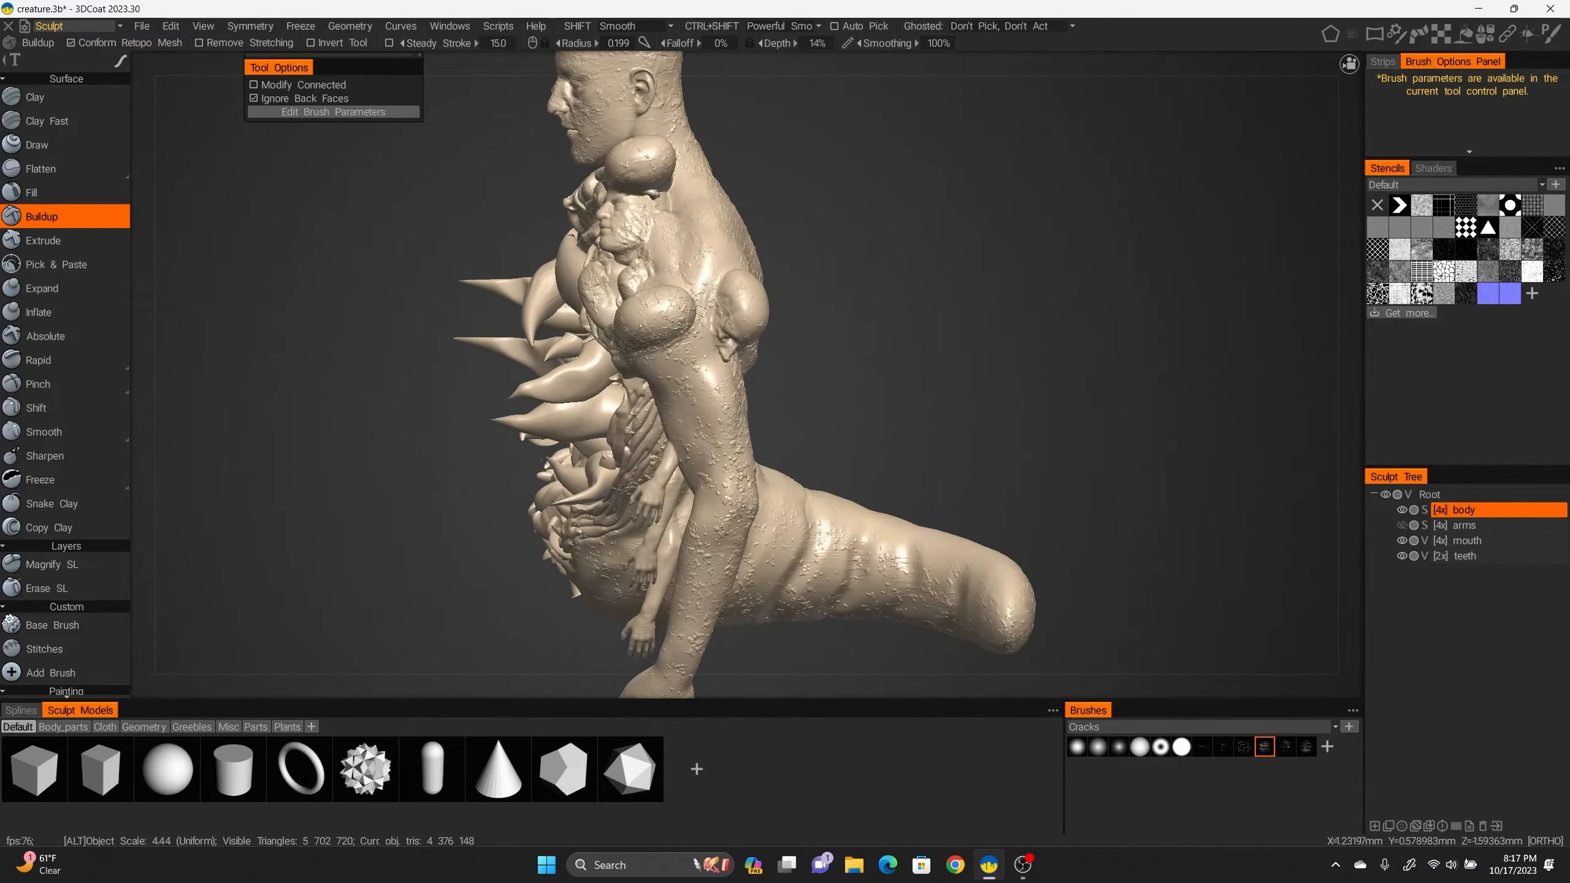
Carve deep segment grooves along the side of the tail with the Draw tool.
left_click_drag(1016, 569, 872, 318, "alt")
left_click(37, 145)
mouse_move(593, 371)
left_mouse_down()
mouse_move(767, 383)
mouse_move(878, 365)
mouse_move(938, 305)
mouse_move(741, 495)
left_mouse_up()
right_click_drag(741, 495, 741, 402, "alt")
left_click_drag(742, 402, 866, 433, "alt")
right_click_drag(704, 469, 704, 573, "alt")
left_click_drag(705, 573, 477, 569, "alt")
right_click_drag(629, 516, 581, 516)
left_click_drag(603, 538, 572, 486, "ctrl")
left_click_drag(578, 572, 529, 511, "ctrl")
Enable symmetry and carve the remaining grooves toward the tail tip using Draw with radius 0.052 and depth 22%.
mouse_move(433, 470)
left_mouse_down("alt")
mouse_move(619, 470)
mouse_move(433, 470)
left_mouse_up("alt")
key("s")
left_click_drag(536, 585, 491, 524, "ctrl")
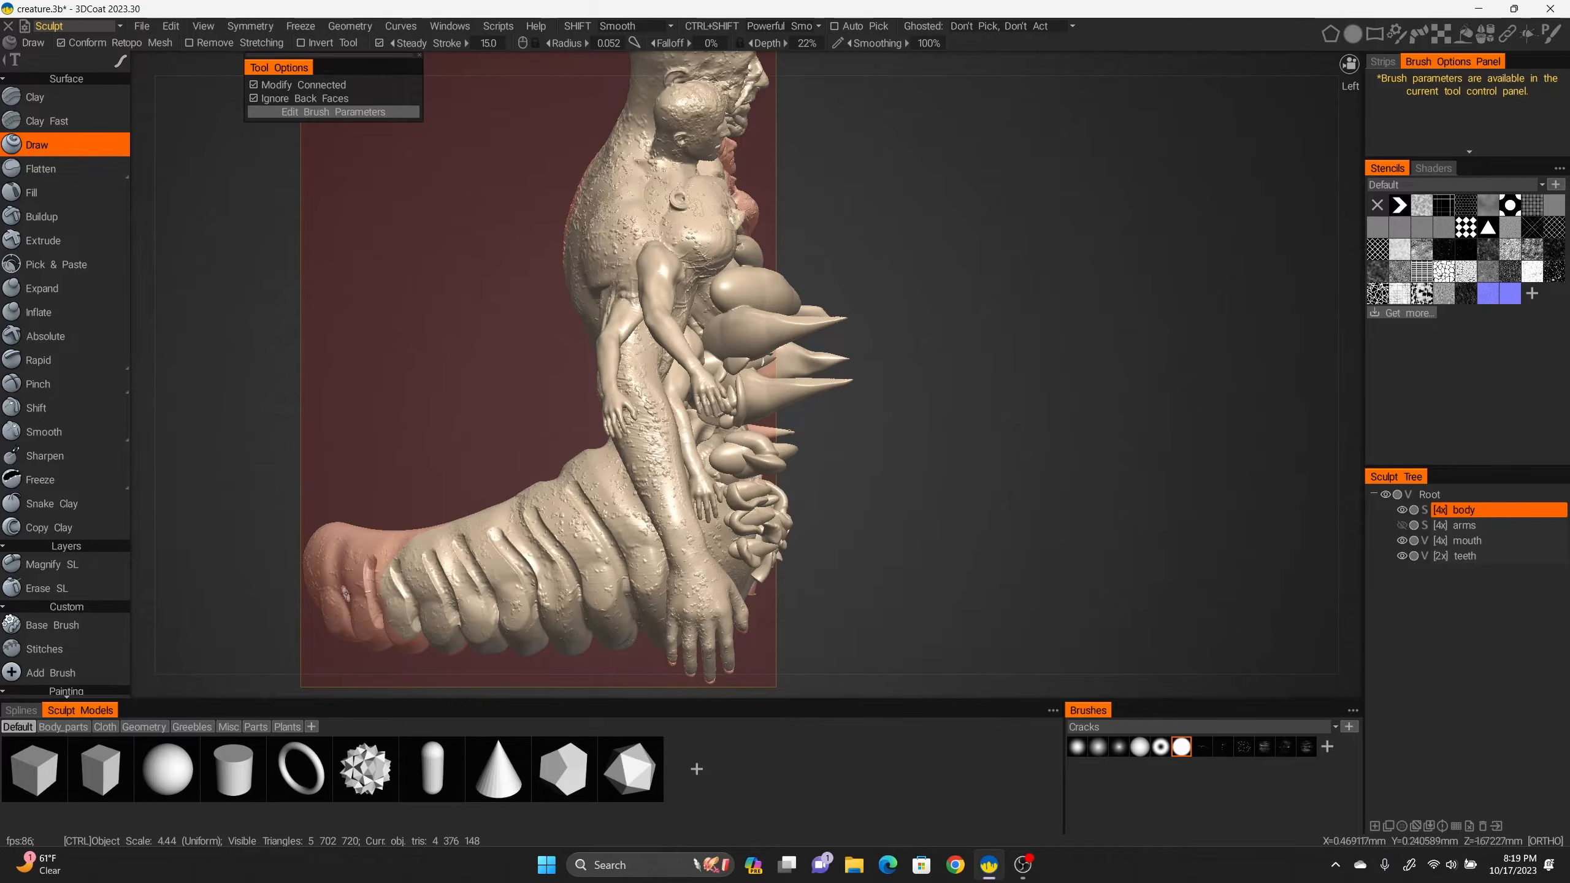
key("s")
left_click_drag(581, 590, 513, 576, "alt")
mouse_move(381, 560)
left_mouse_down("alt")
mouse_move(705, 573)
mouse_move(687, 410)
mouse_move(692, 557)
left_mouse_up("alt")
Touch up the tail grooves with Draw and reshape the tail with the Move tool at radius 0.511.
left_click(1077, 747)
left_click_drag(767, 418, 919, 535)
mouse_move(918, 535)
left_mouse_down("alt")
mouse_move(865, 402)
mouse_move(769, 416)
mouse_move(898, 581)
mouse_move(896, 532)
left_mouse_up("alt")
key("m")
mouse_move(804, 421)
left_mouse_down("alt")
mouse_move(922, 400)
mouse_move(730, 458)
mouse_move(686, 410)
mouse_move(877, 409)
left_mouse_up("alt")
right_click_drag(878, 409, 878, 365)
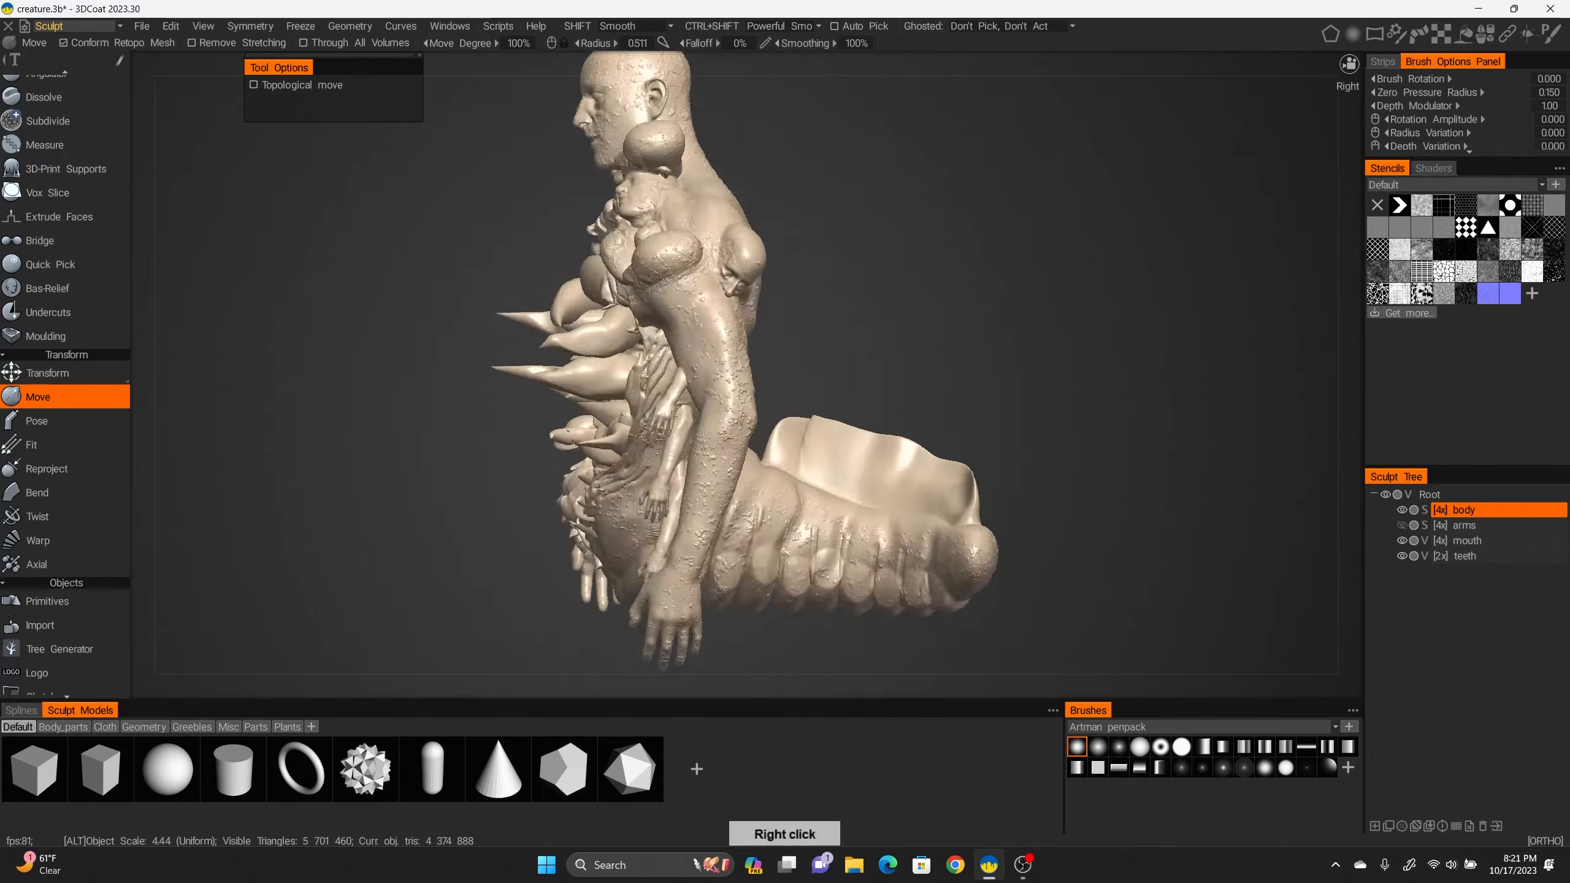
Build up the tail segments using Buildup with the soft round Default brush, radius 0.057 and depth 14%.
left_click_drag(878, 365, 847, 383, "alt")
scroll(65, 241, "up", 8)
left_click(43, 217)
scroll(785, 377, "up", 1)
left_click_drag(785, 495, 514, 515, "alt")
left_click(1199, 726)
left_click(1085, 744)
left_click_drag(711, 650, 507, 637, "alt")
mouse_move(470, 457)
left_mouse_down()
mouse_move(479, 511)
mouse_move(498, 513)
left_mouse_up()
mouse_move(464, 544)
left_mouse_down()
mouse_move(469, 485)
mouse_move(379, 492)
left_mouse_up()
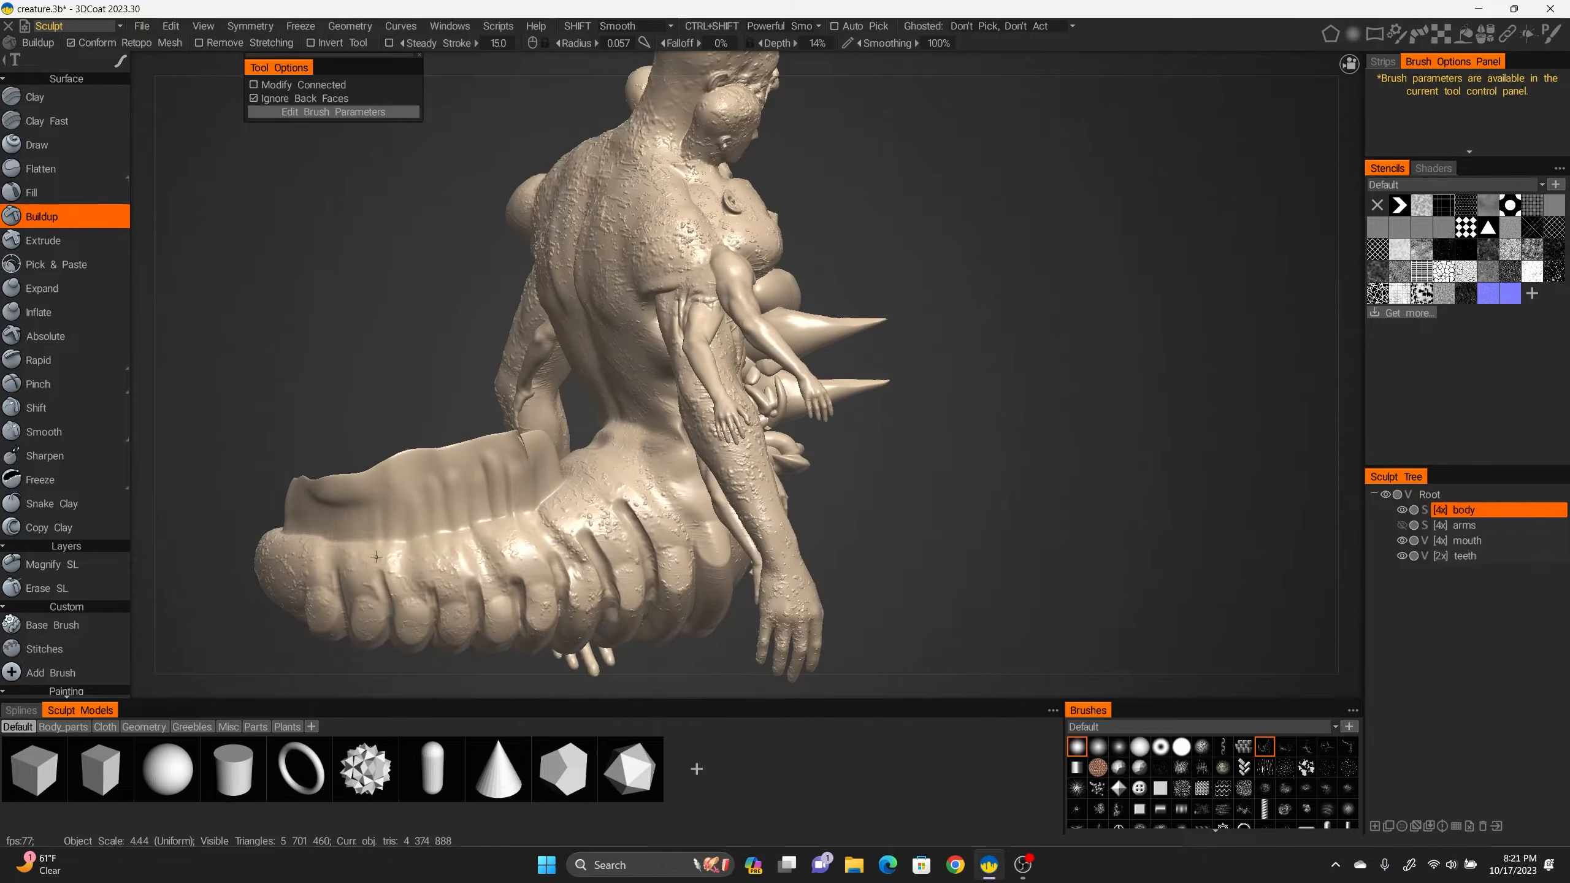
Sharpen the folds along one side of the tail with Pinch and smooth the rough spots.
left_click_drag(487, 495, 767, 470, "alt")
mouse_move(559, 260)
left_mouse_down("alt")
mouse_move(552, 487)
mouse_move(559, 260)
left_mouse_up("alt")
left_click_drag(890, 495, 859, 600, "alt")
left_click(38, 384)
mouse_move(840, 452)
left_mouse_down()
mouse_move(821, 525)
mouse_move(785, 498)
left_mouse_up()
left_click_drag(896, 470, 902, 538)
mouse_move(943, 486)
left_mouse_down()
mouse_move(952, 566)
mouse_move(988, 596)
left_mouse_up()
left_click_drag(857, 541, 841, 473, "shift")
Pinch the folds on the opposite side of the tail and smooth the transitions.
mouse_move(978, 508)
left_mouse_down()
mouse_move(986, 591)
mouse_move(544, 535)
left_mouse_up()
mouse_move(544, 535)
left_mouse_down()
mouse_move(502, 450)
mouse_move(451, 463)
left_mouse_up()
left_click_drag(452, 547, 413, 466)
left_click_drag(405, 564, 375, 492)
left_click_drag(390, 544, 441, 528, "shift")
left_click_drag(500, 458, 544, 433, "alt")
scroll(618, 390, "down", 4)
scroll(618, 390, "up", 3)
Cover the tail surface with rough, bumpy skin texture using Buildup and a stencil, and turn the stencil off.
left_click(42, 216)
key("e")
left_click_drag(430, 351, 699, 643)
mouse_move(544, 470)
left_mouse_down("alt")
mouse_move(886, 476)
mouse_move(747, 433)
mouse_move(544, 433)
left_mouse_up("alt")
left_click(917, 85)
scroll(747, 386, "down", 2)
mouse_move(802, 372)
left_mouse_down("alt")
mouse_move(760, 373)
mouse_move(1014, 371)
mouse_move(952, 365)
left_mouse_up("alt")
scroll(802, 373, "up", 4)
Add fine skin detail to the body's side using Buildup with the soft round brush, radius 0.035 and depth 14%.
key("e")
left_click(1076, 747)
key("g")
left_click_drag(711, 384, 870, 396, "alt")
right_click_drag(869, 395, 915, 396)
key("b")
left_click_drag(869, 395, 883, 218, "alt")
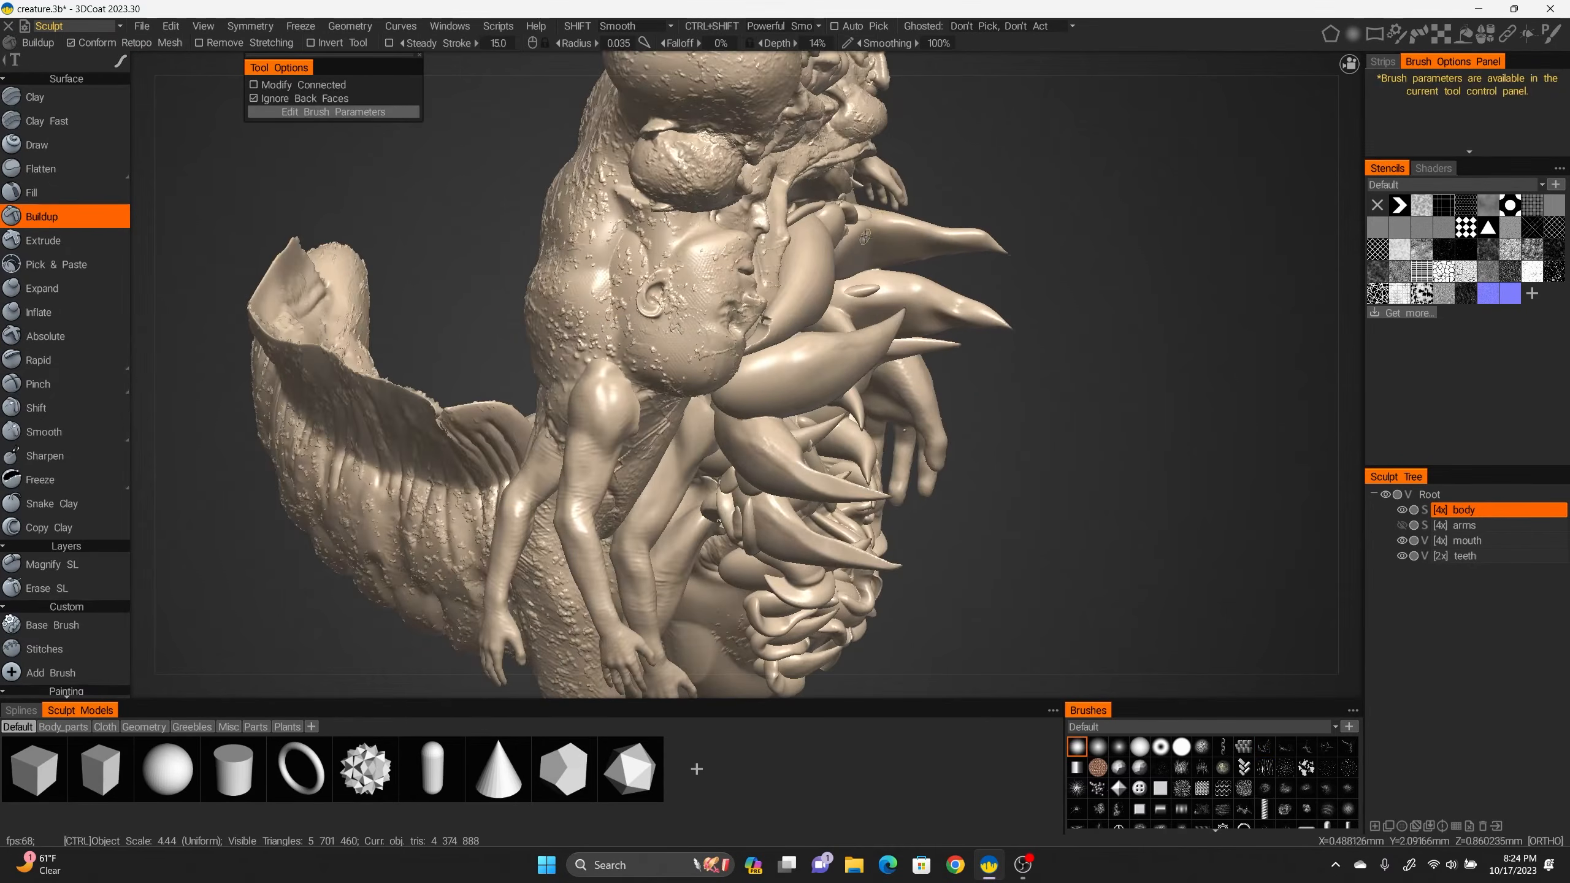
left_click_drag(632, 380, 553, 312, "alt")
mouse_move(553, 312)
left_mouse_down()
mouse_move(556, 263)
mouse_move(674, 421)
mouse_move(530, 325)
mouse_move(557, 297)
left_mouse_up()
key("i")
scroll(557, 297, "down", 5)
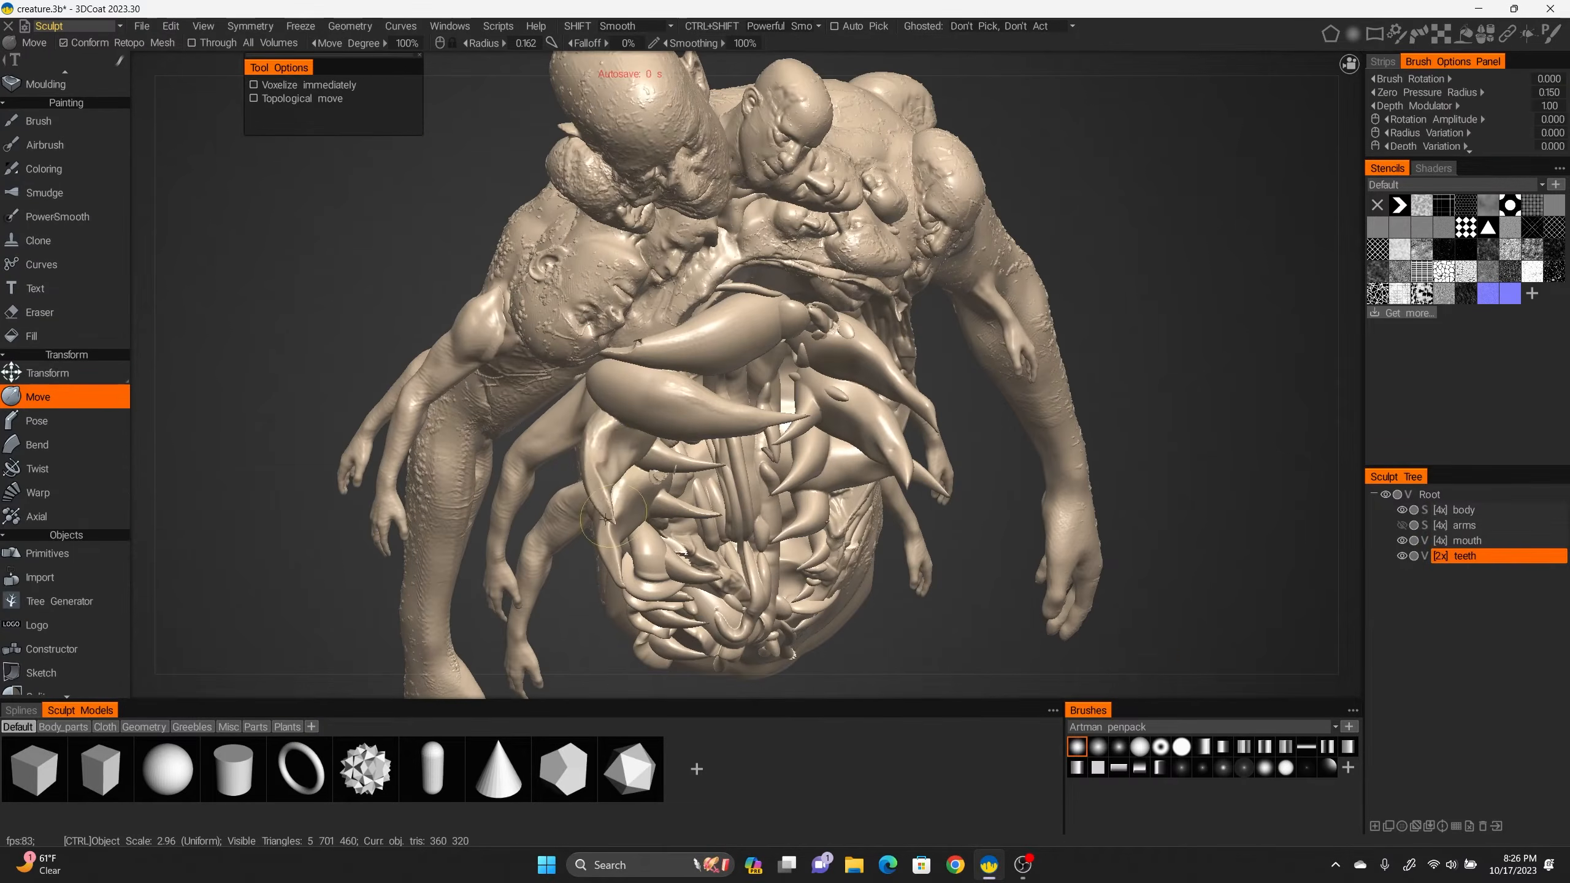
Adjust the long teeth around the torso cavity with the Move tool at radius 0.162.
left_click_drag(605, 519, 788, 413, "alt")
mouse_move(789, 412)
right_mouse_down()
mouse_move(736, 603)
mouse_move(773, 526)
right_mouse_up()
left_click_drag(773, 526, 839, 334, "alt")
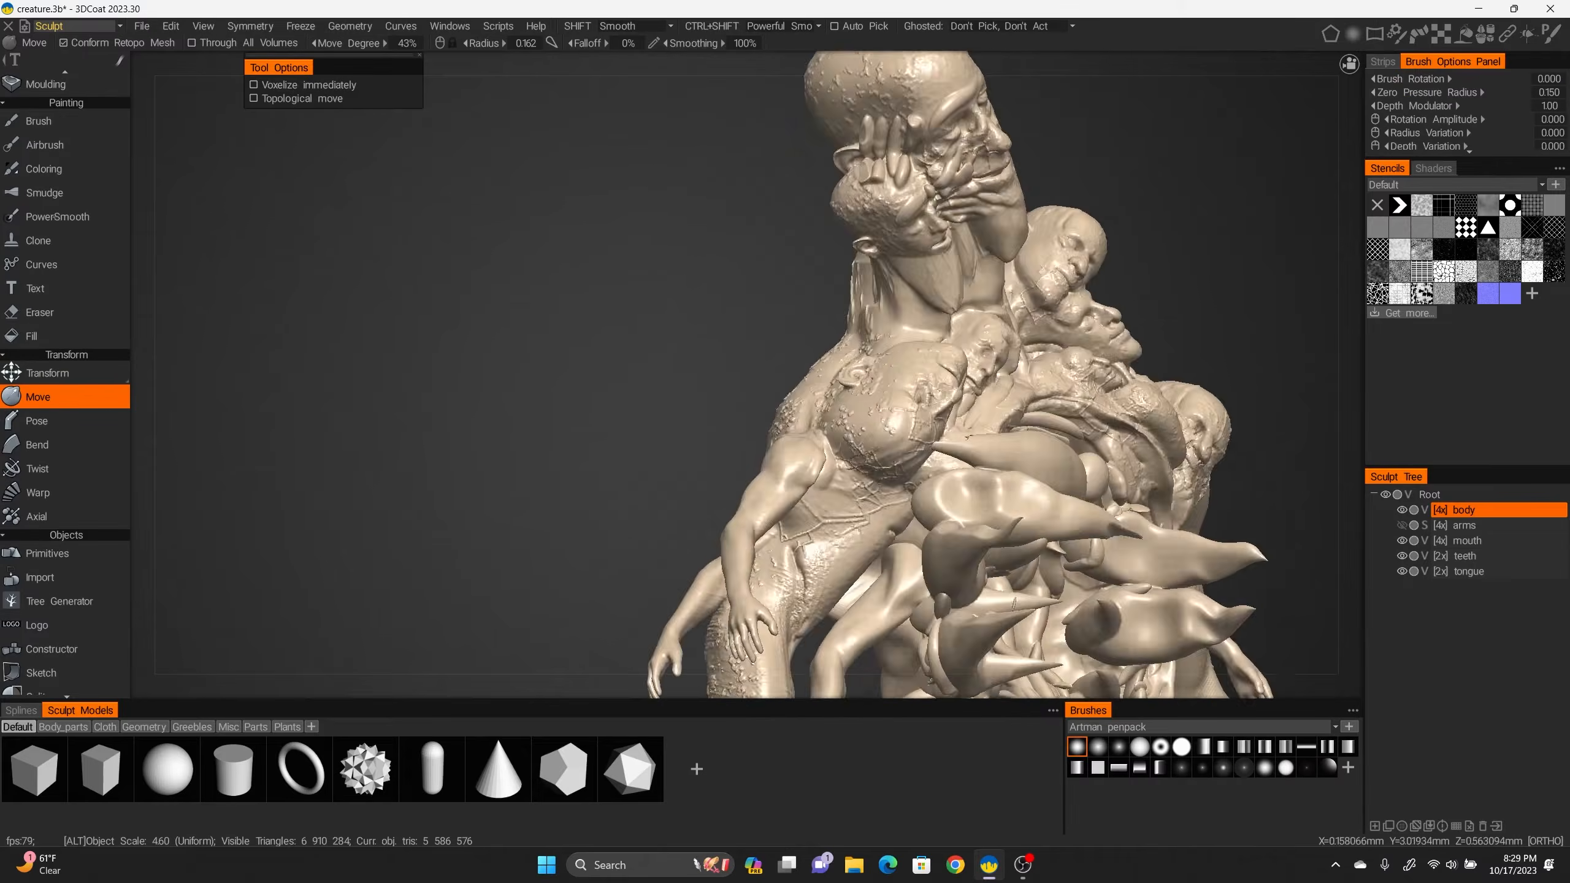
Refine the body's clustered heads and neck with Fill at radius 0.084 and Move at radius 0.342.
right_click_drag(1007, 321, 1007, 272)
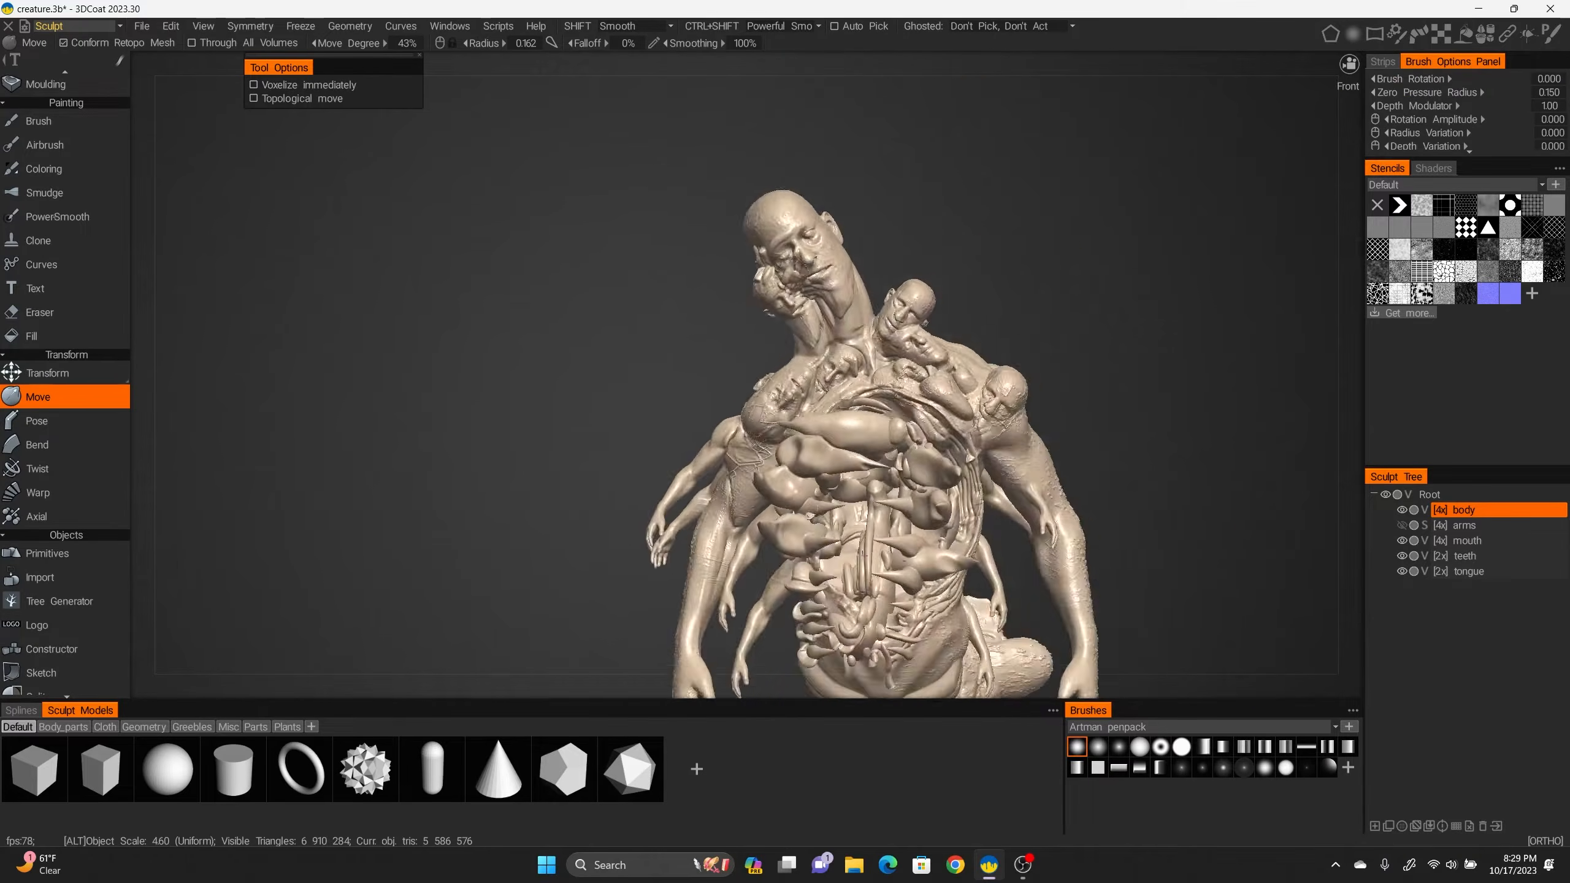
left_click_drag(1007, 273, 884, 291, "alt")
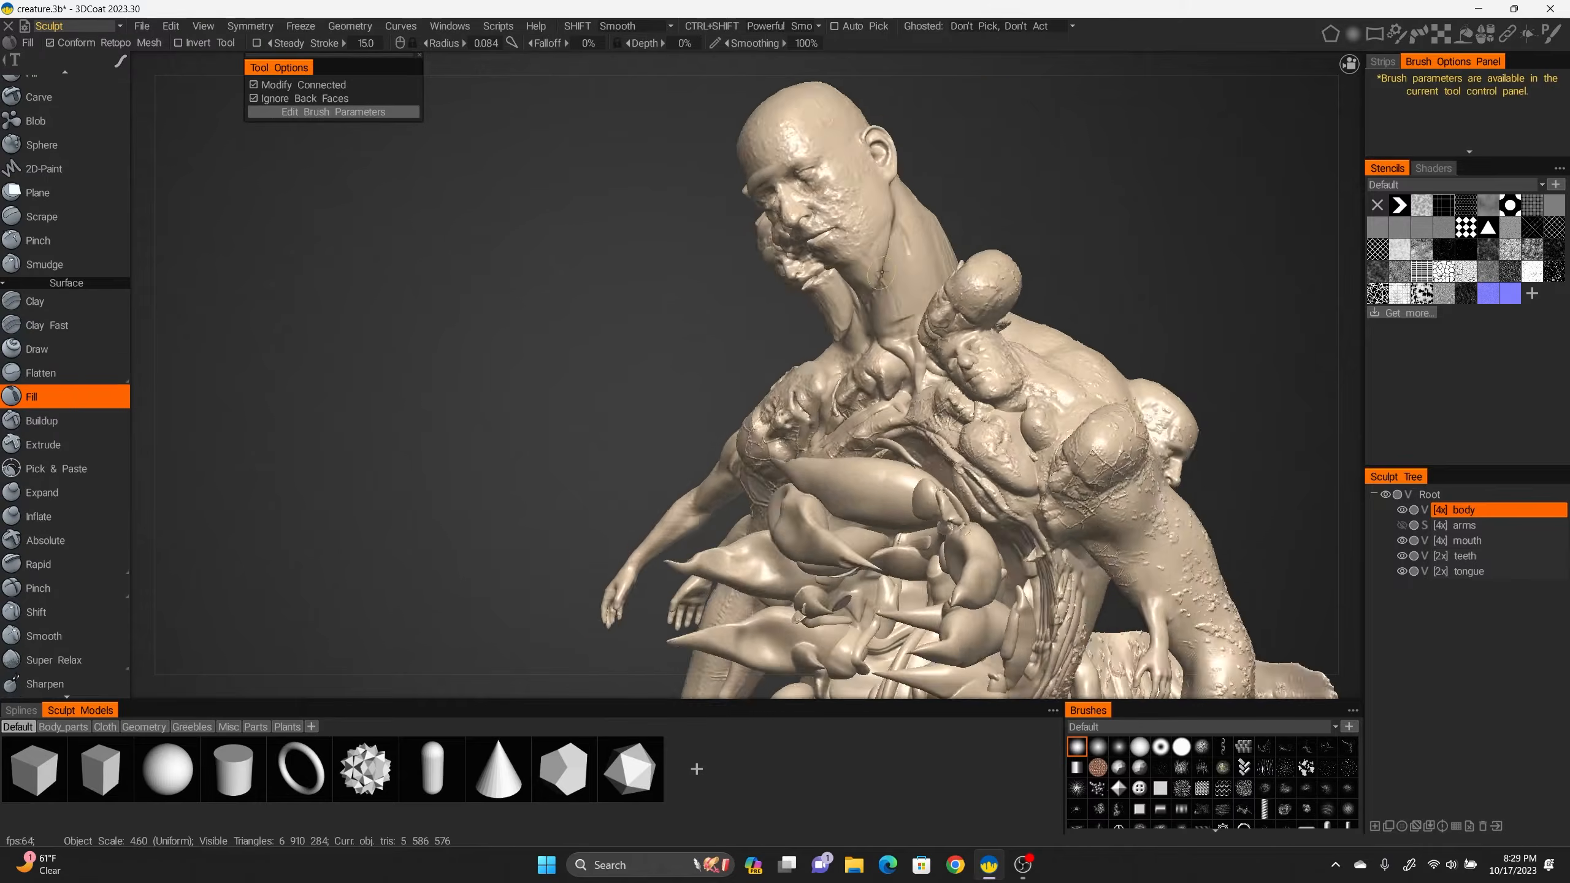
left_click_drag(884, 290, 833, 314, "alt")
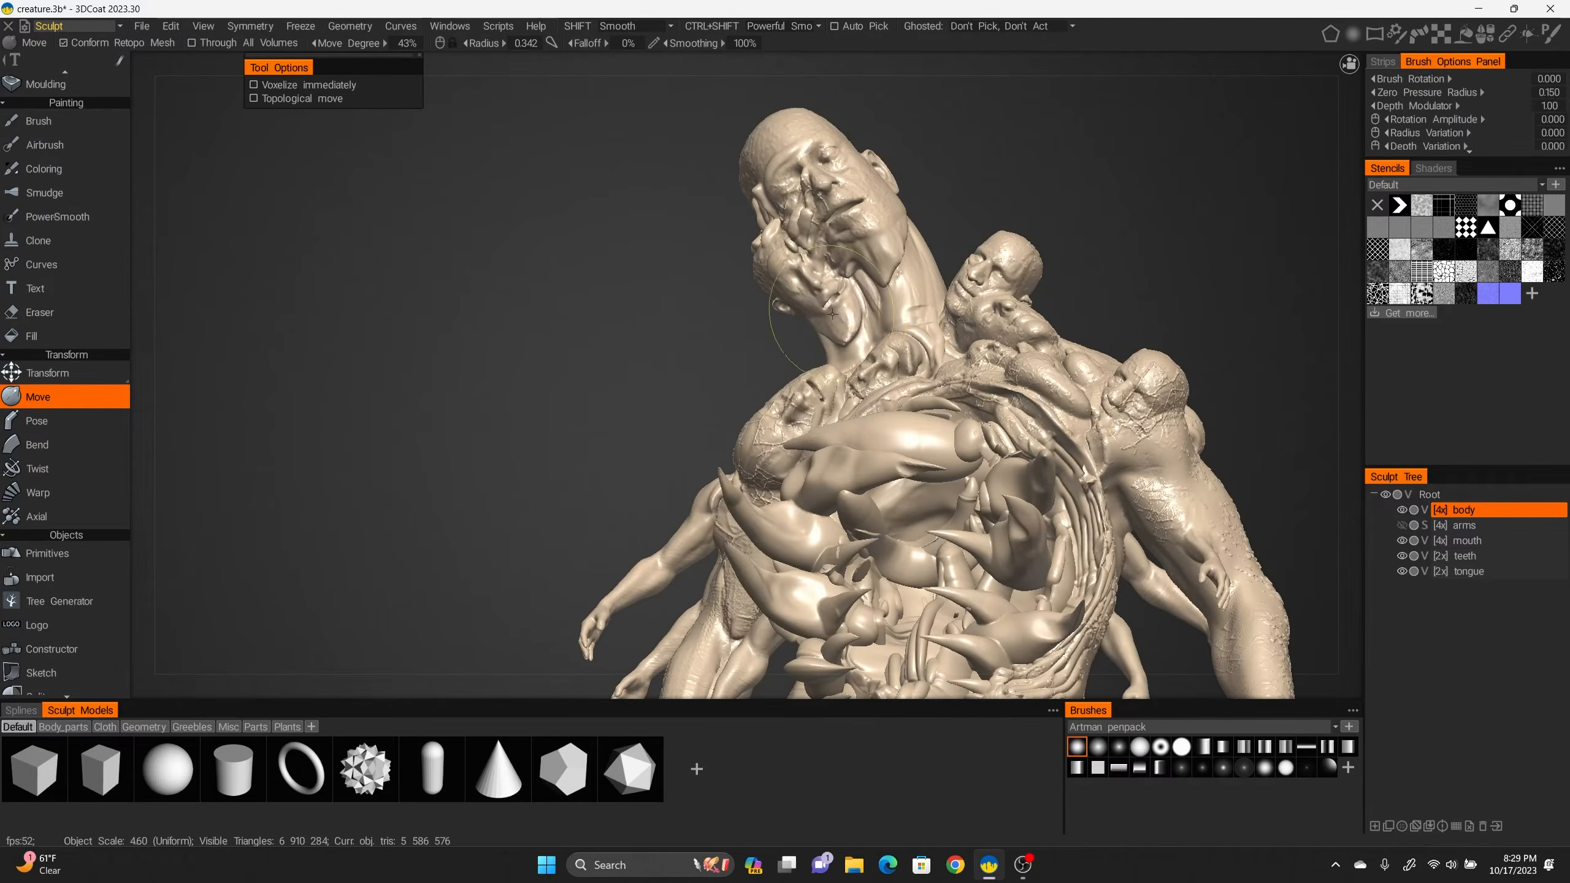
right_click_drag(833, 314, 833, 346, "alt")
left_click_drag(833, 347, 827, 435, "alt")
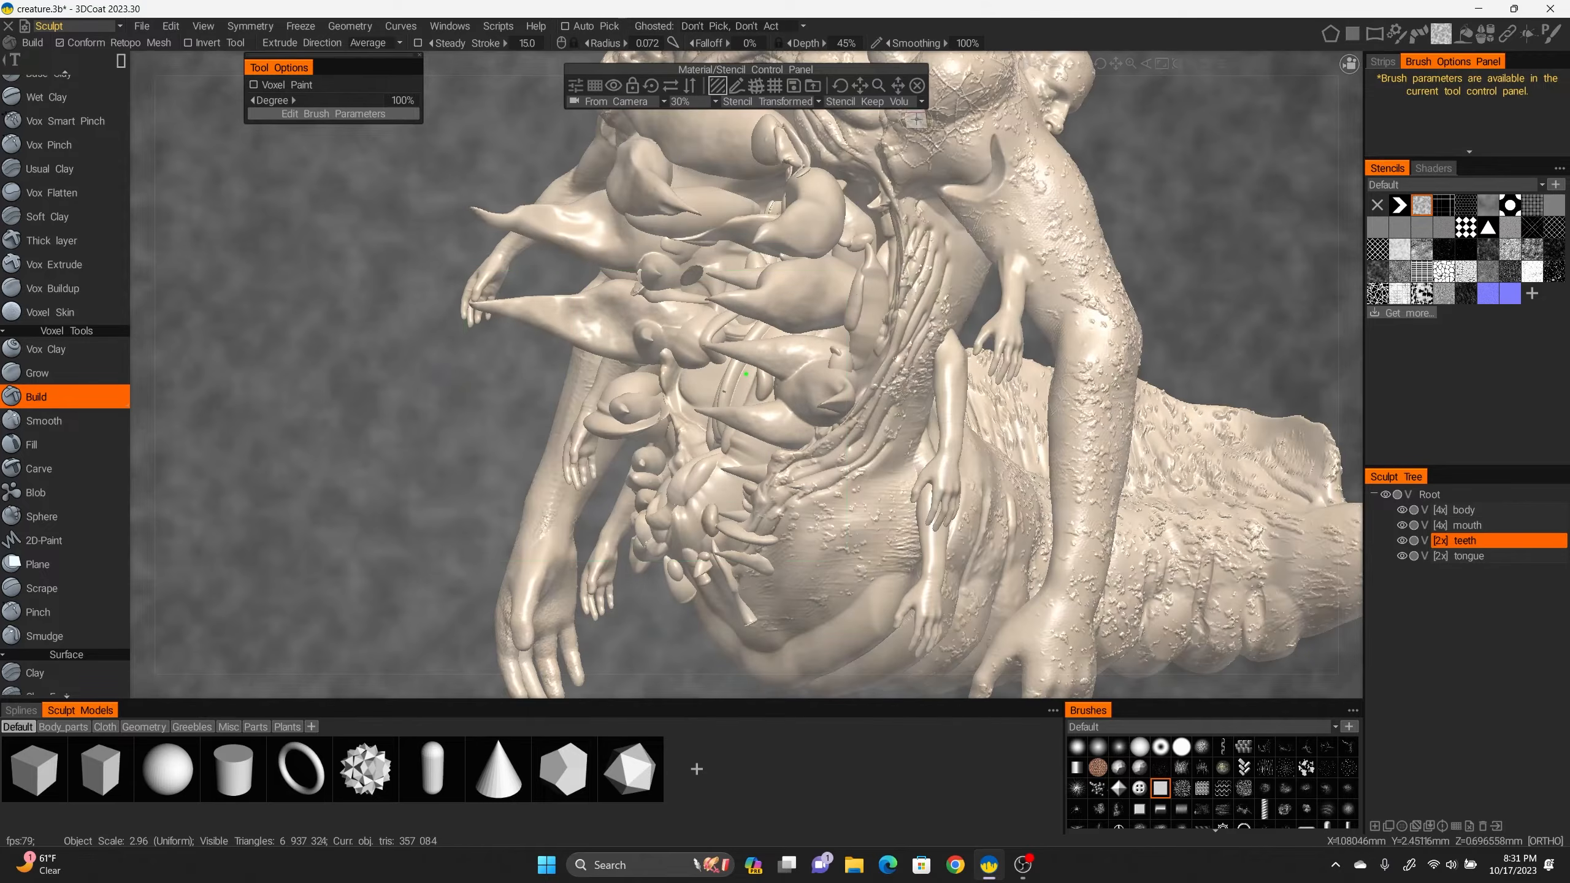
Texture the teeth through a stencil with Build at depth 45%, and shape the long tongue with Move at radius 0.701.
left_click_drag(412, 186, 850, 465)
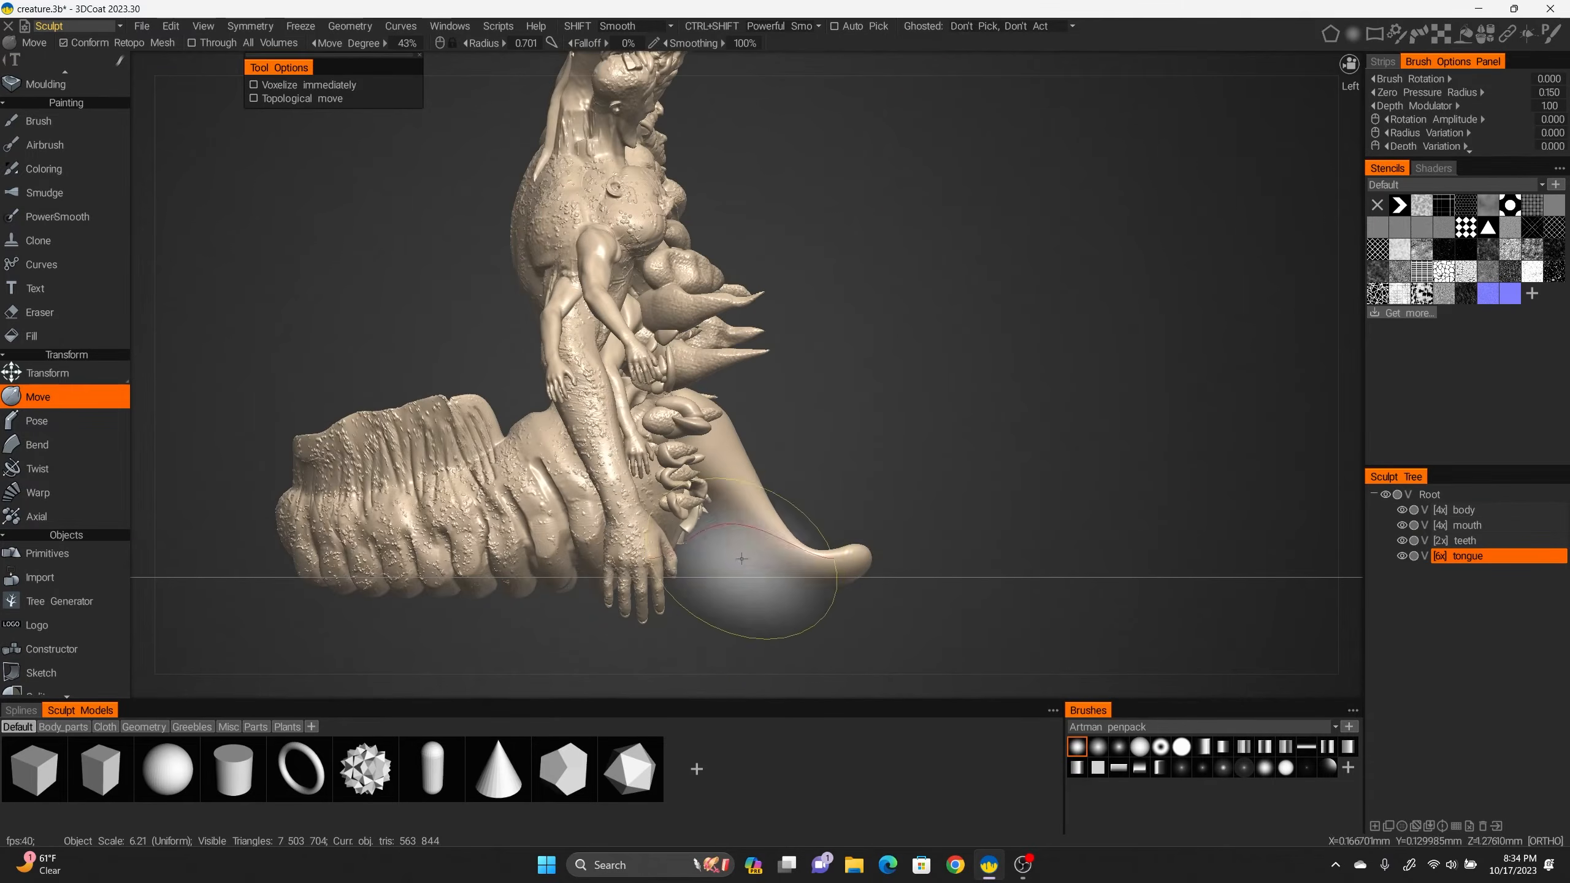
left_click_drag(751, 532, 779, 467)
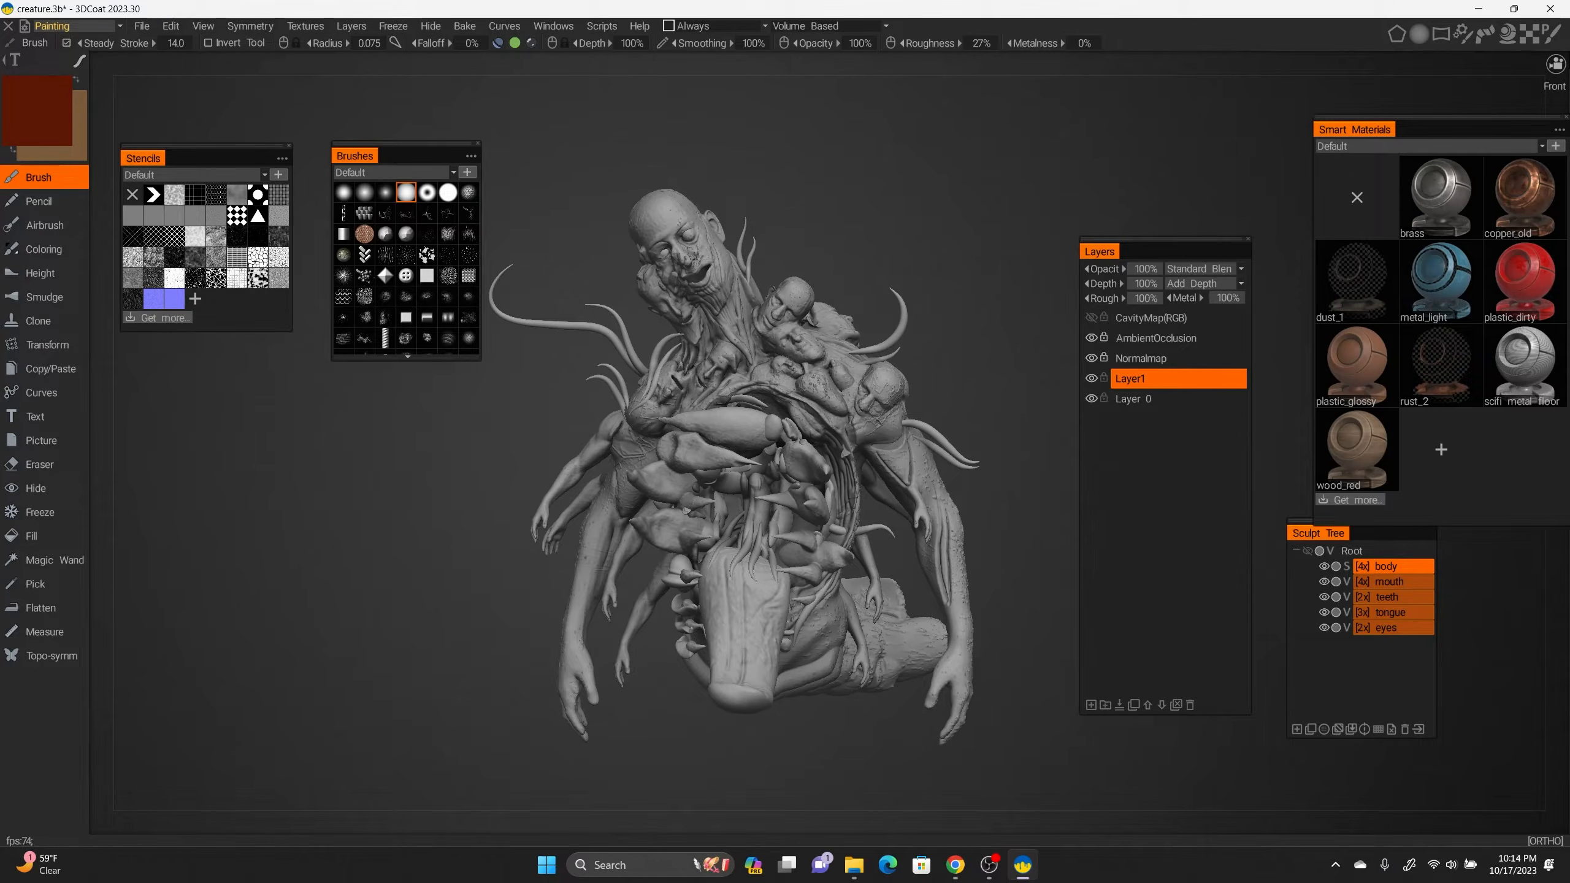
Create a smart material named skin and expand its preview over the creature's upper body.
left_click(1441, 450)
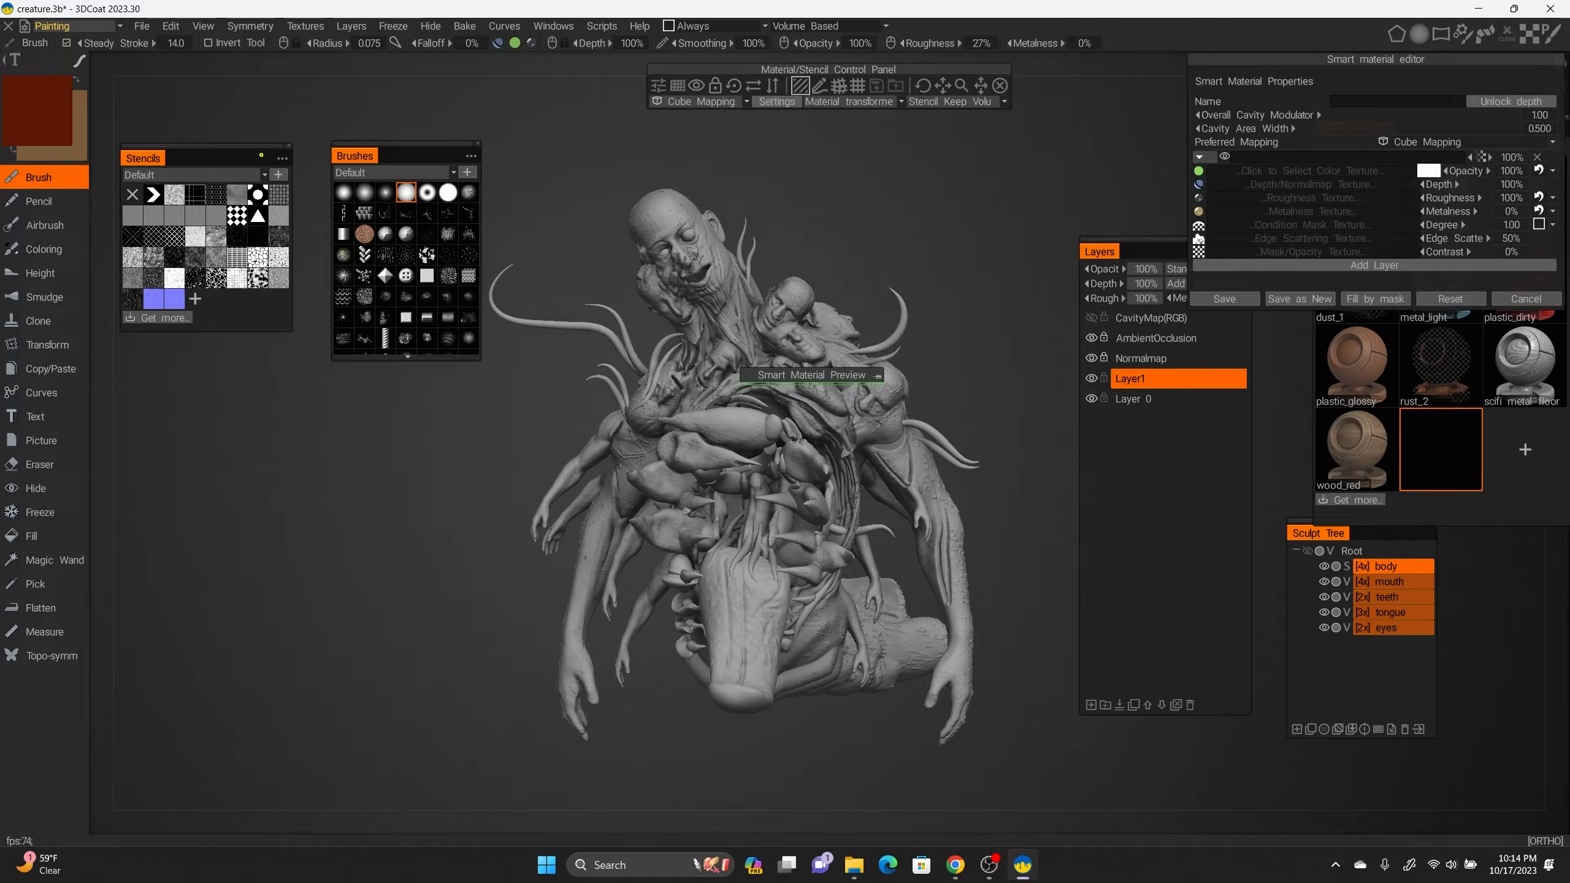
left_click(1397, 100)
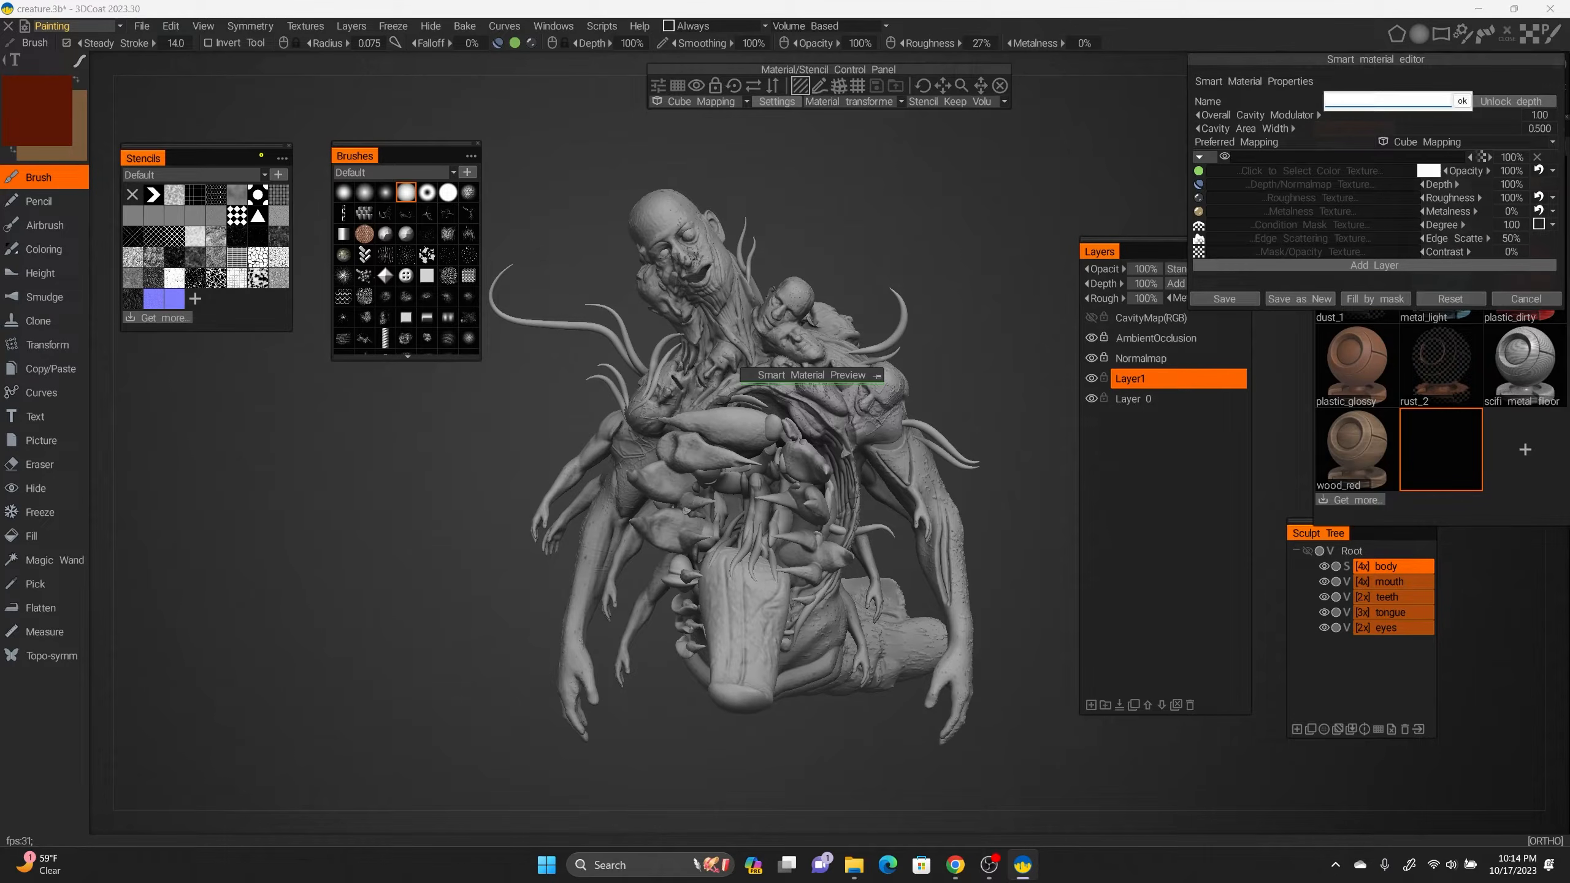
key("Return")
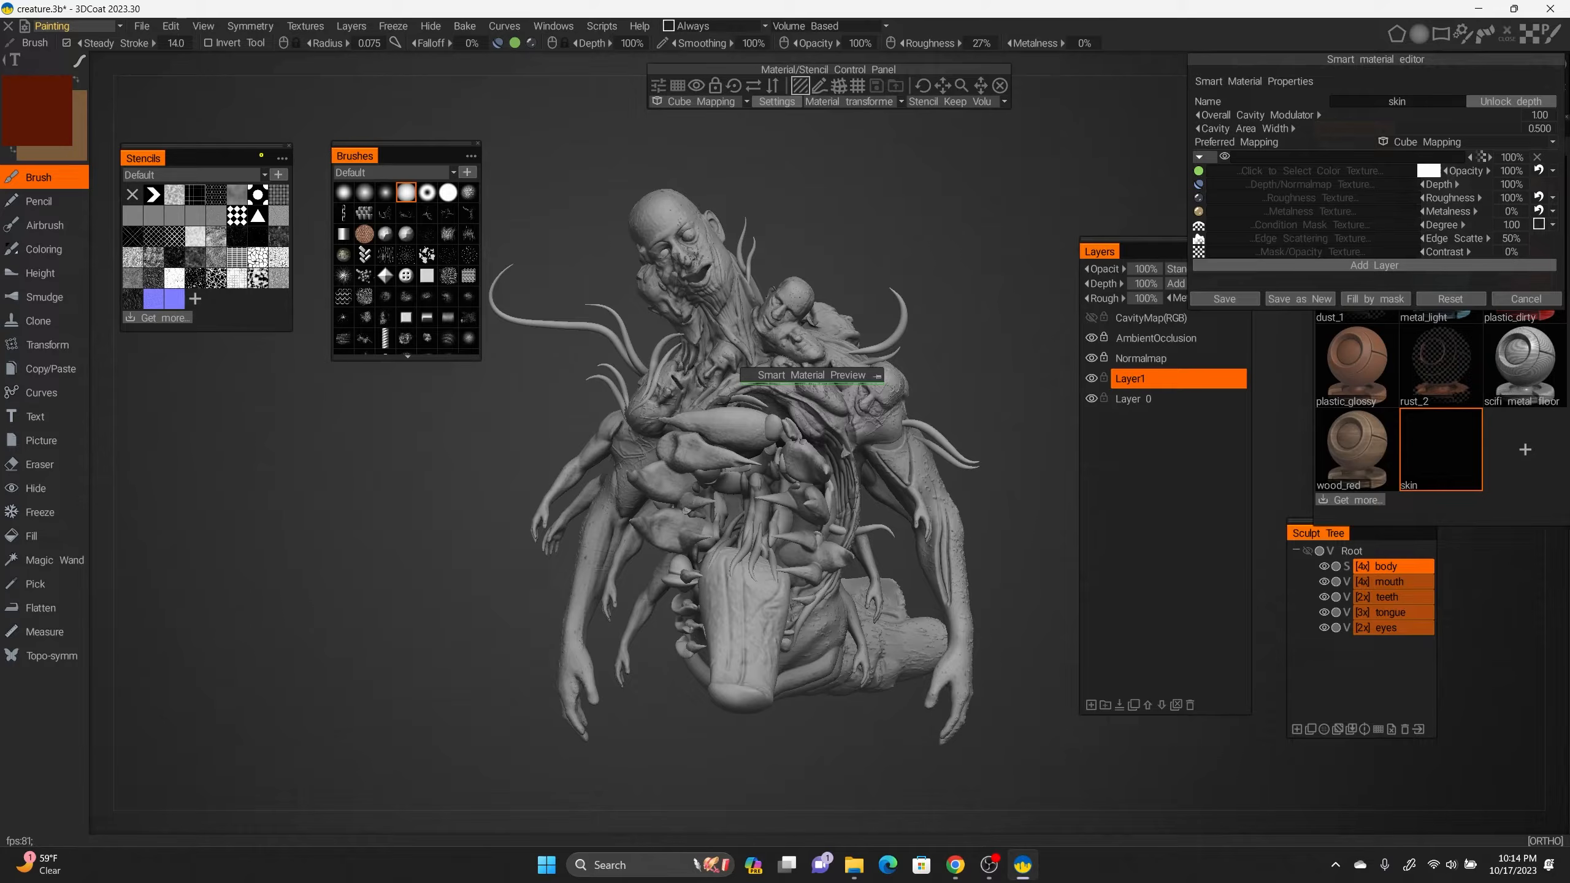
left_click(877, 376)
left_click_drag(811, 375, 790, 232)
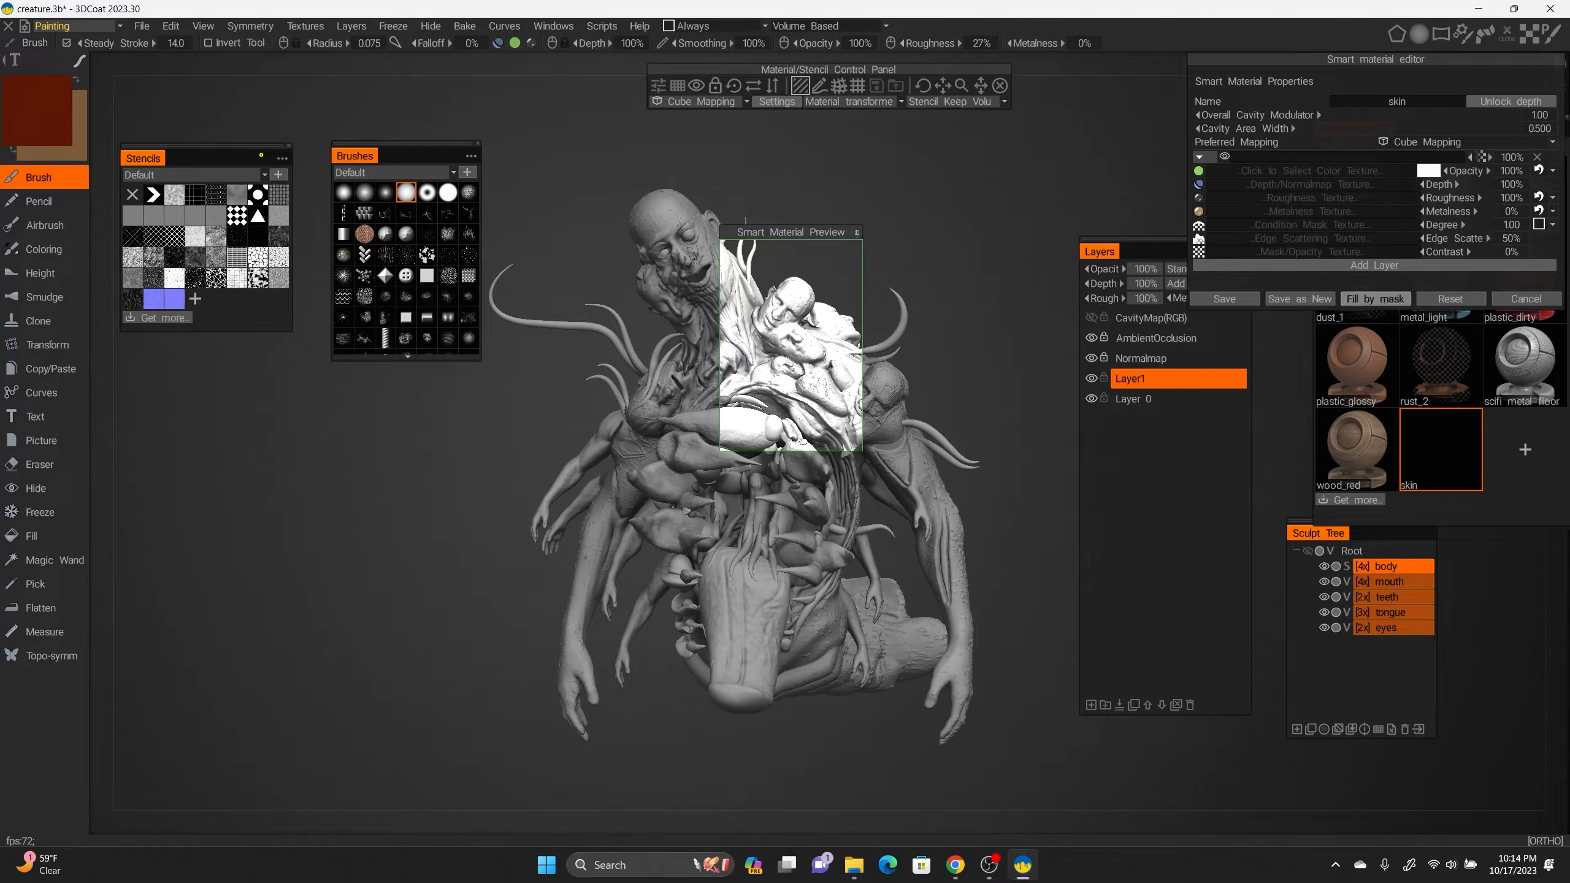
left_click_drag(1375, 59, 1204, 162)
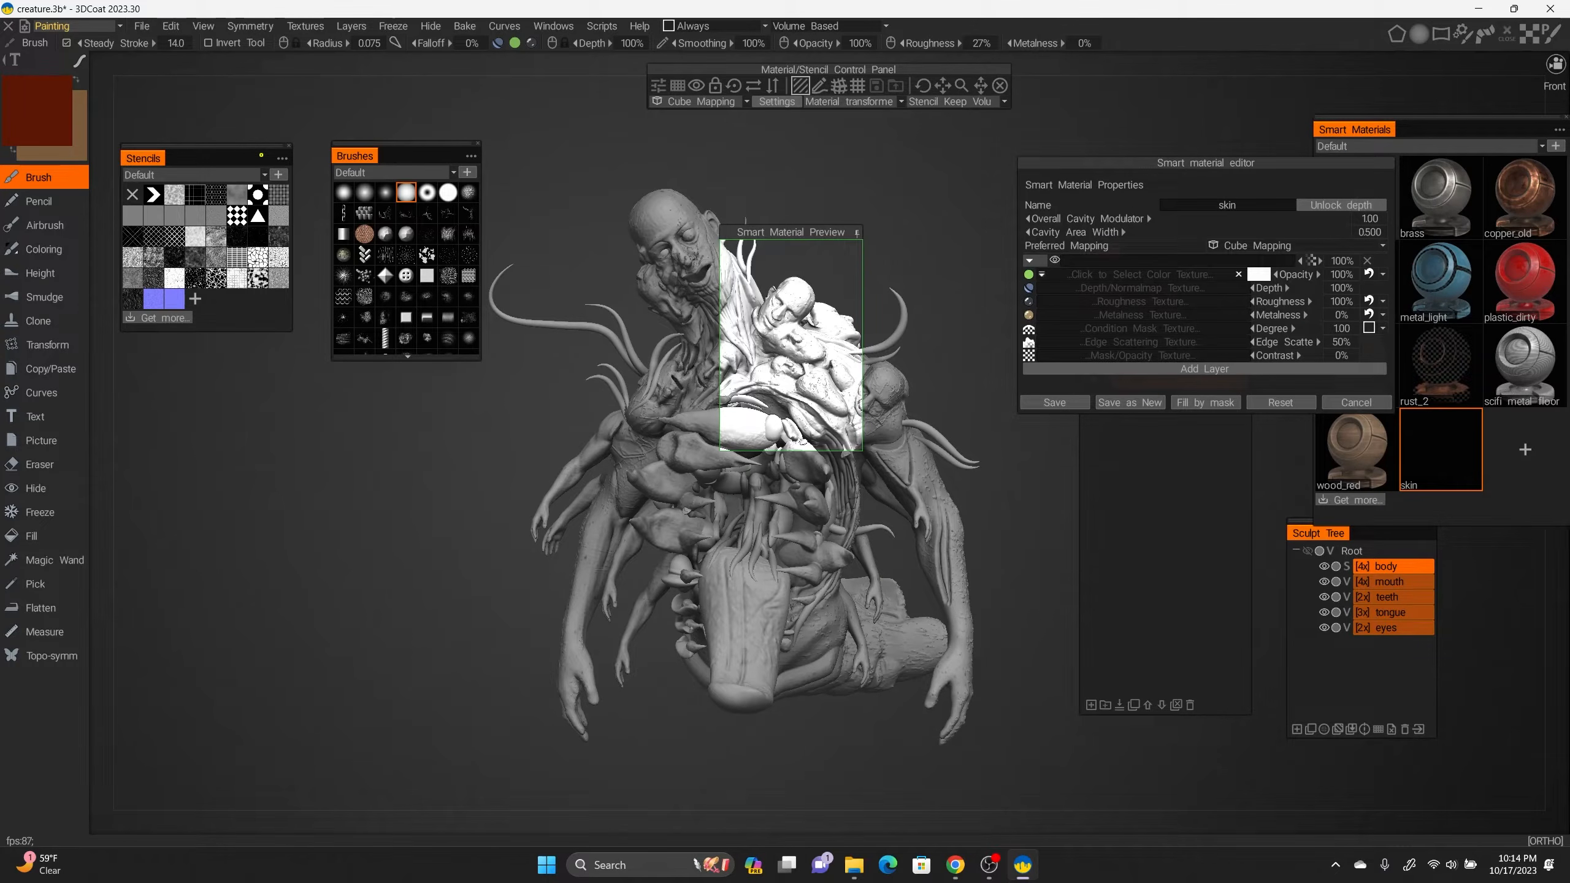
Load 2K-human_skin_6_diffuseOriginal from the human_skin_6-2K materials folder as the skin material's color texture.
left_click(1139, 274)
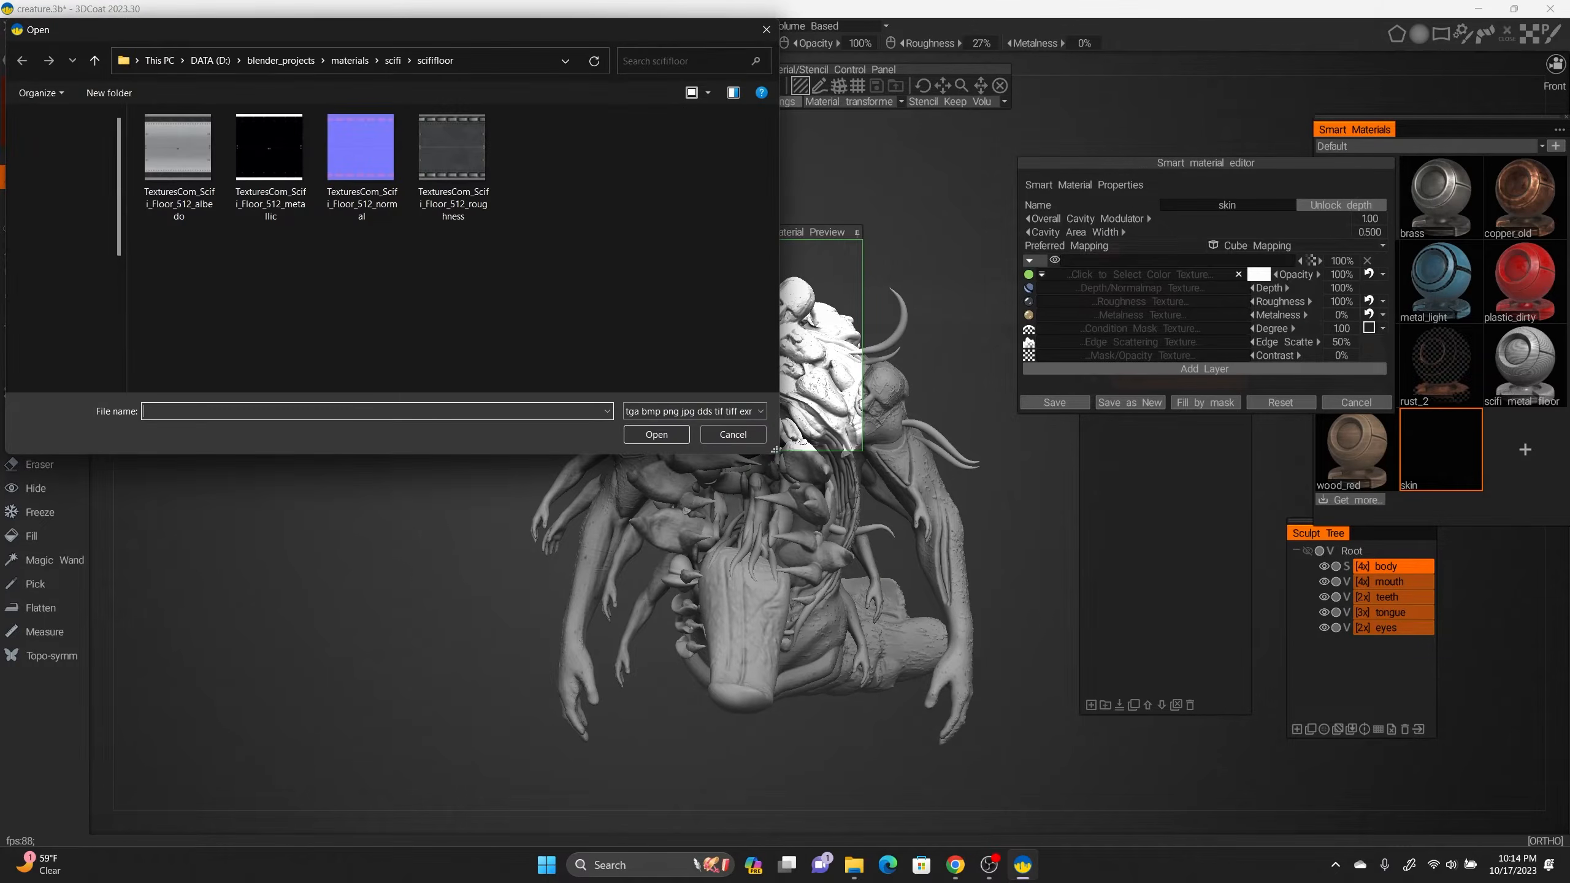
left_click(349, 60)
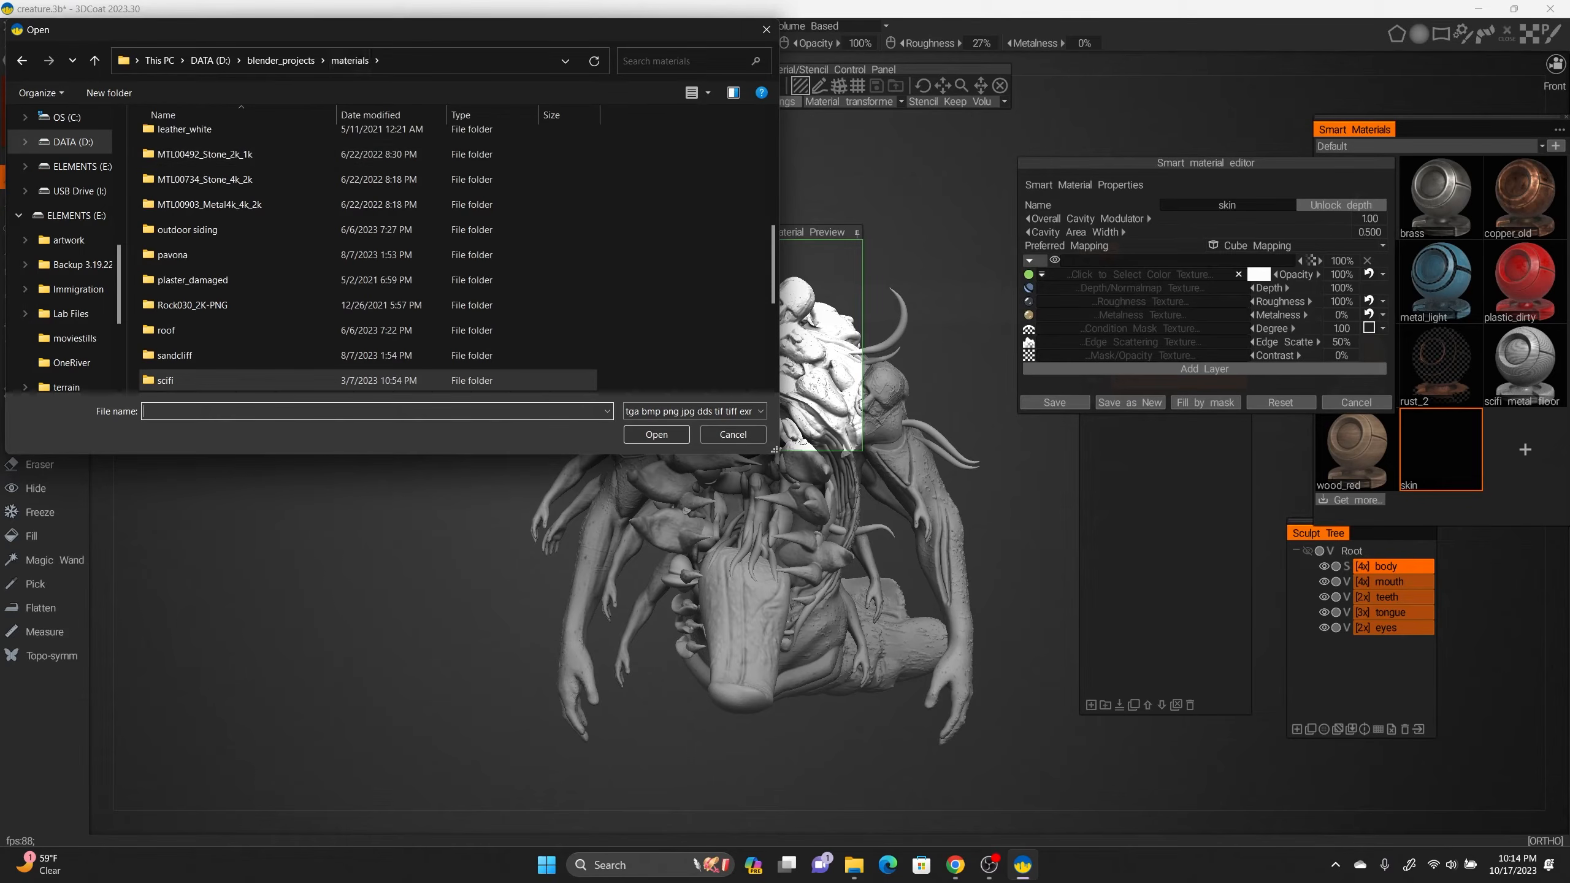
scroll(368, 238, "up", 1)
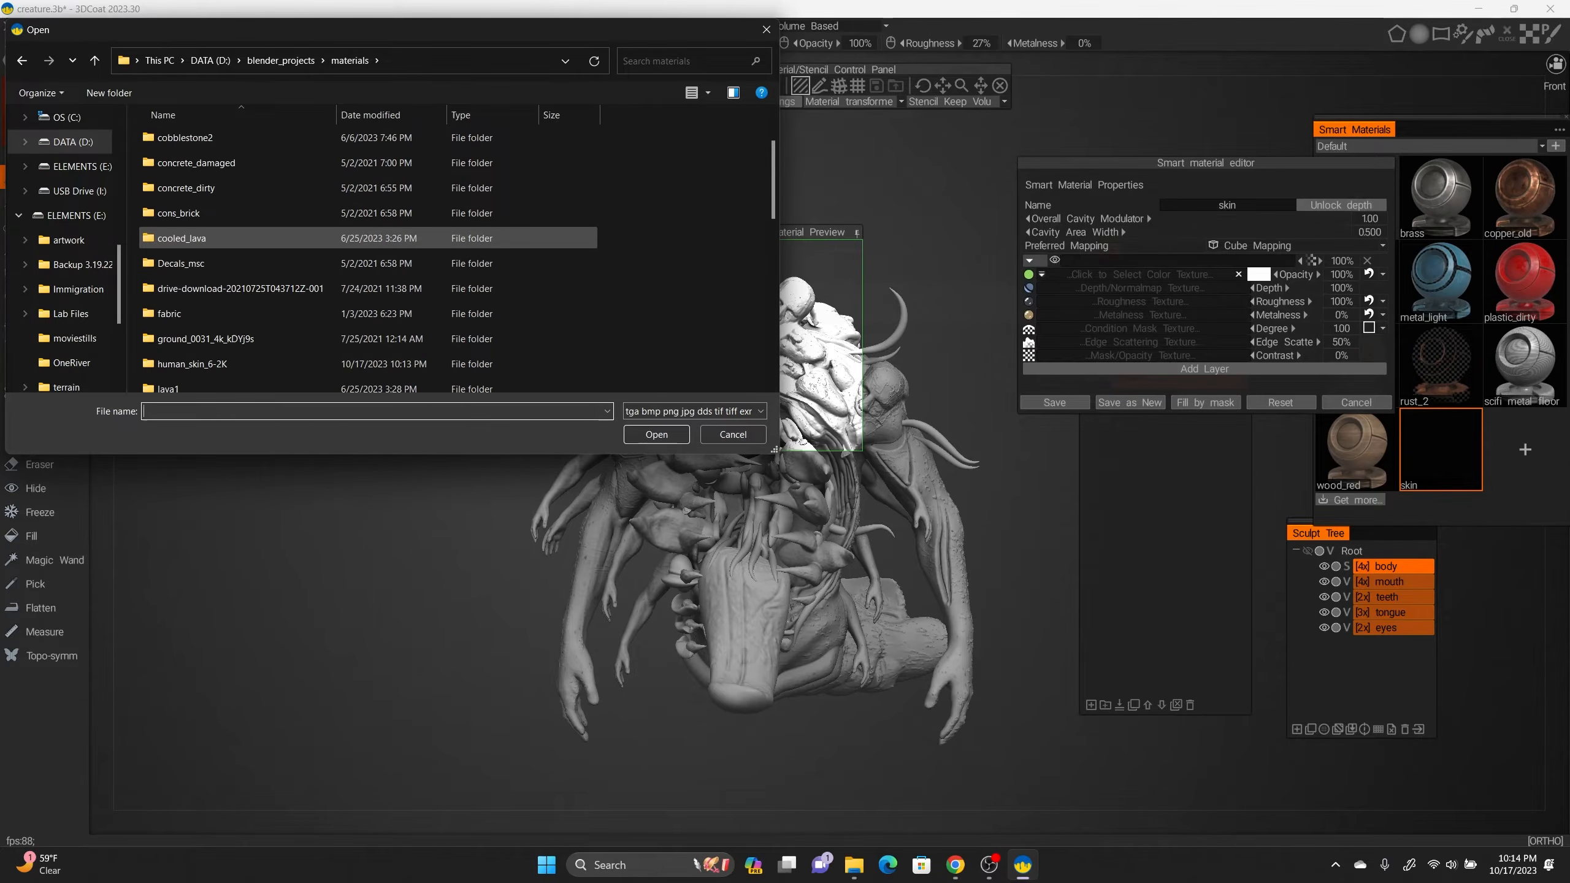
double_click(192, 363)
double_click(192, 138)
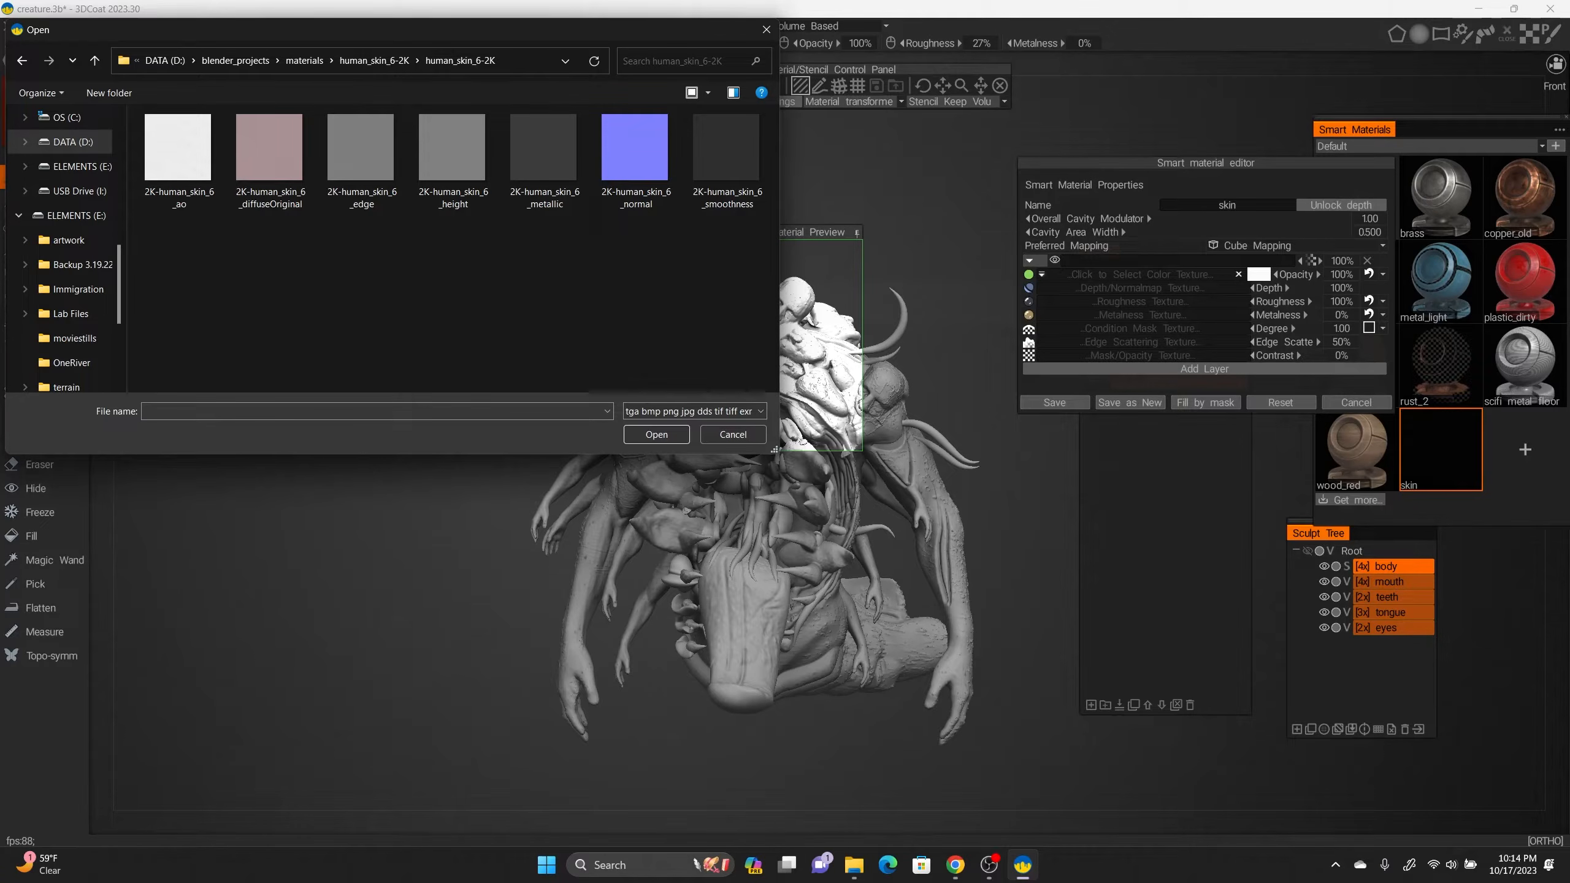
left_click(282, 181)
left_click(656, 434)
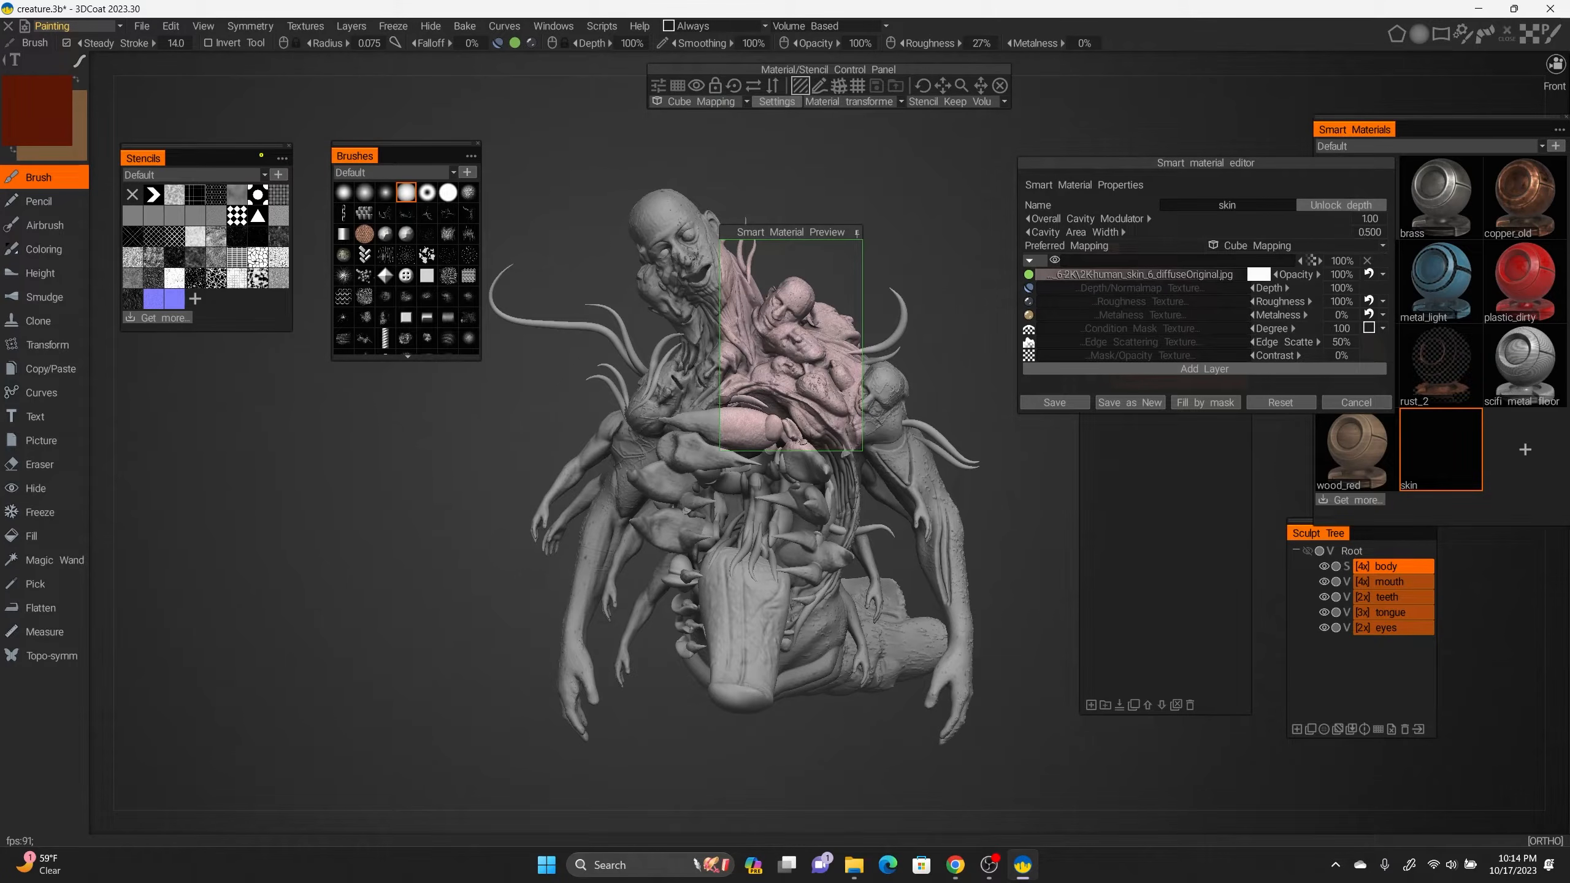
Adjust the texture scale of the skin material's color texture.
left_click(1139, 274)
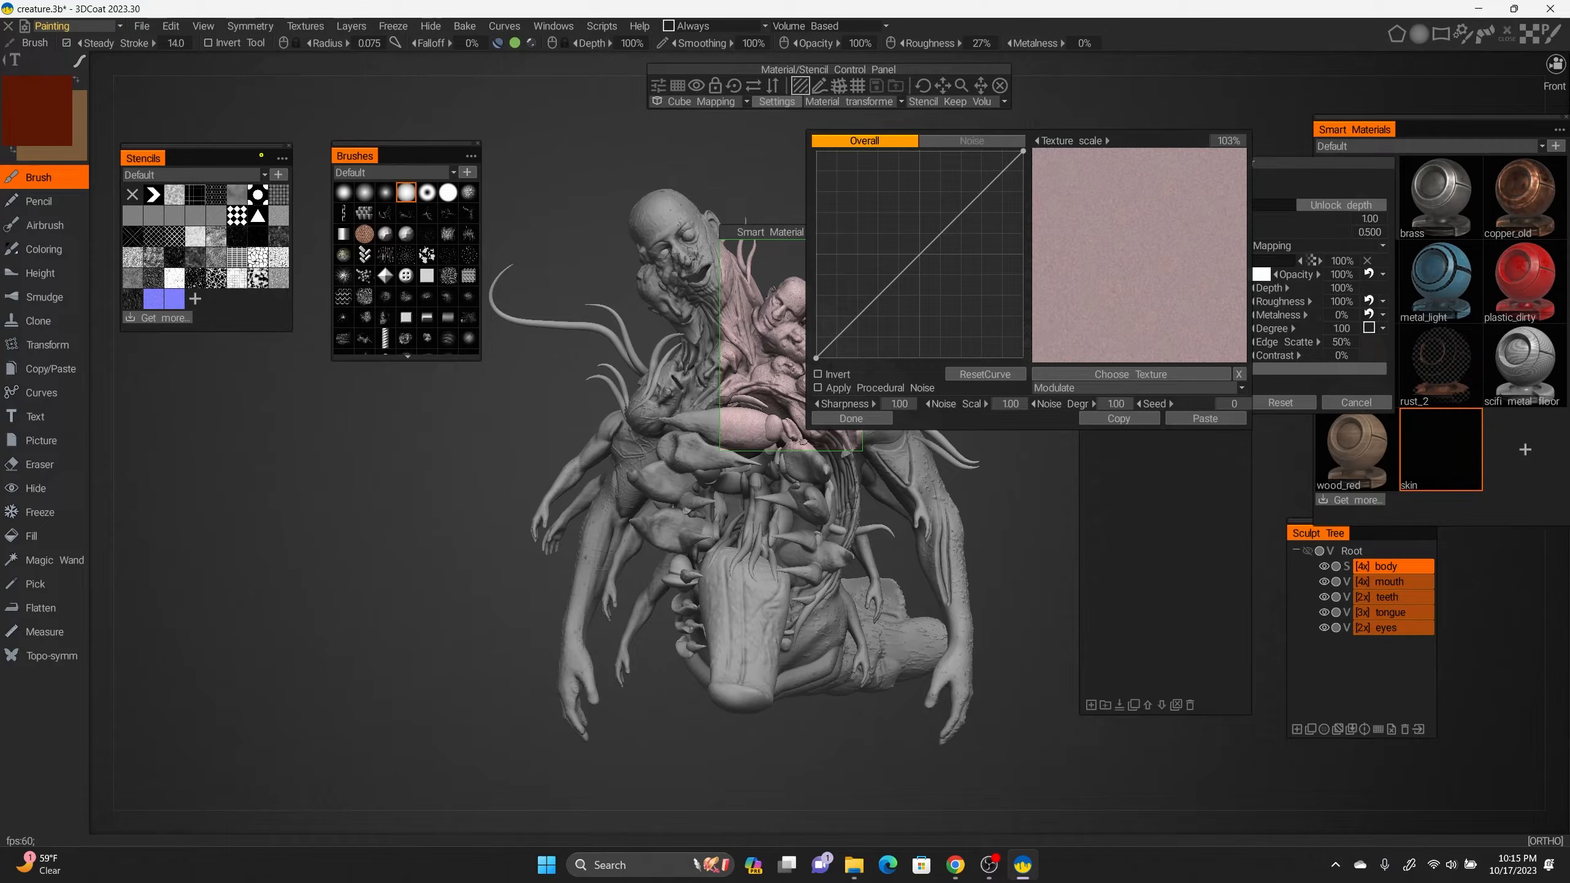
left_click(1228, 140)
key("Return")
left_click_drag(1008, 674, 896, 686)
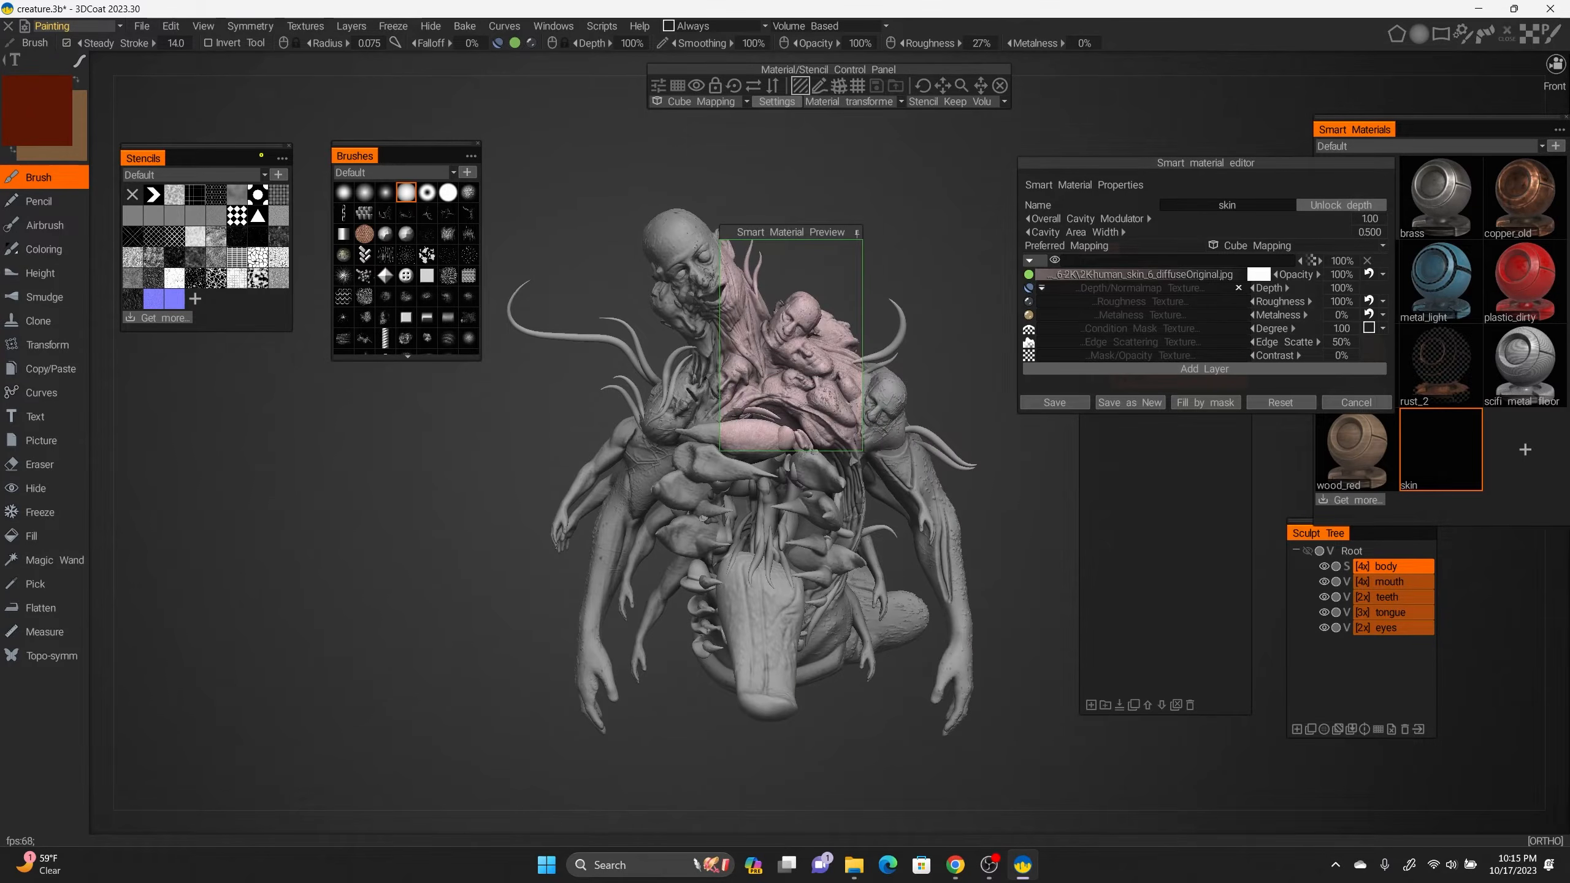
Load 2K-human_skin_6_normal as the skin material's depth texture and convert it to a bump map.
left_click(1141, 288)
left_click(635, 148)
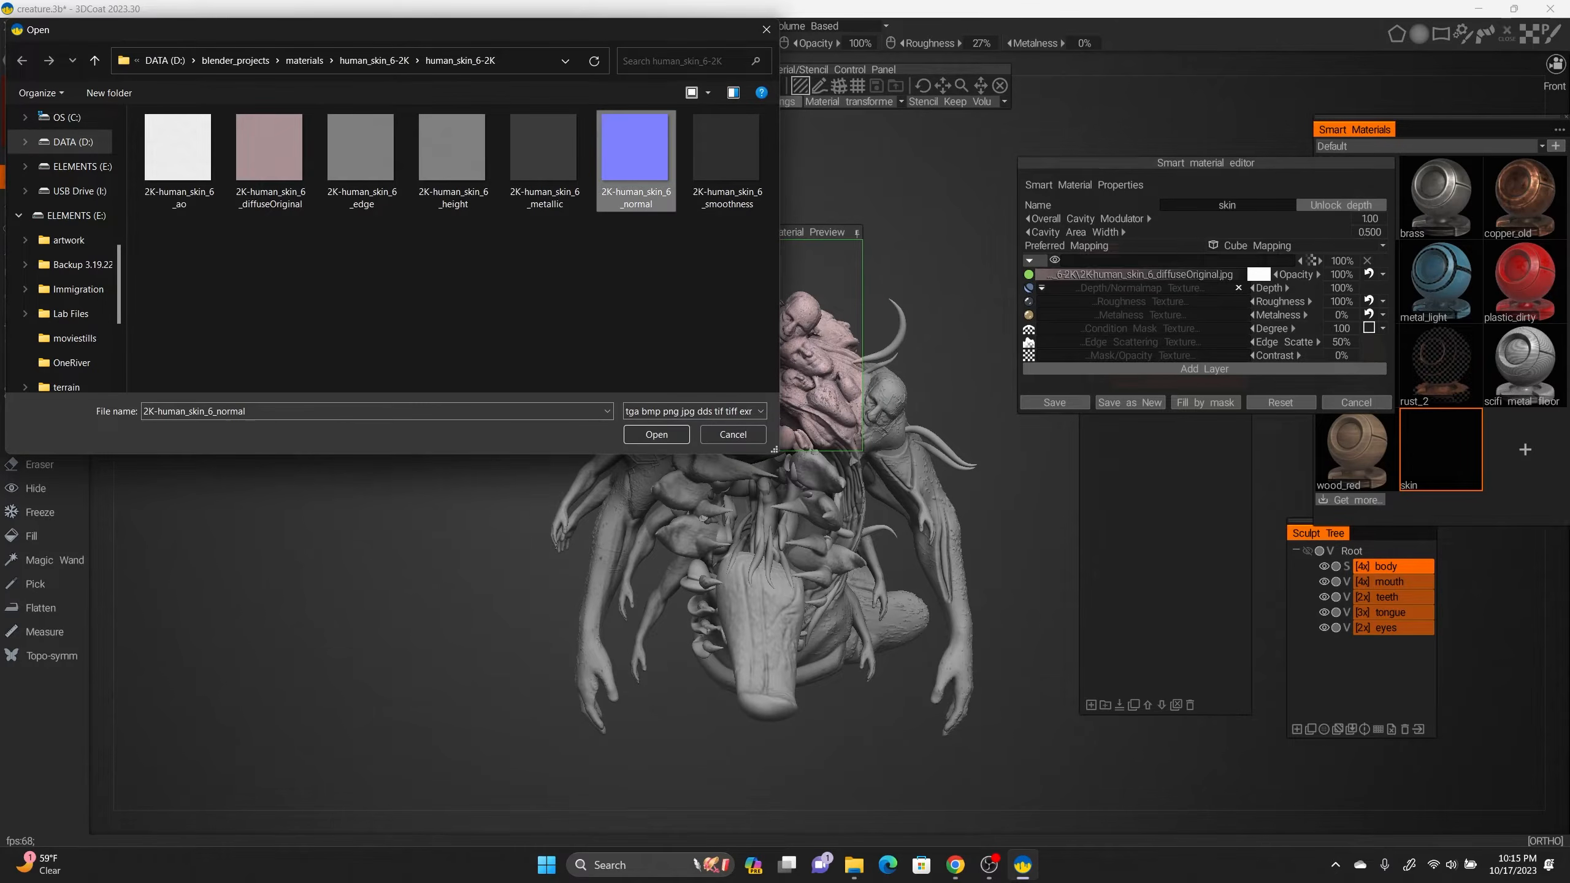
left_click(656, 435)
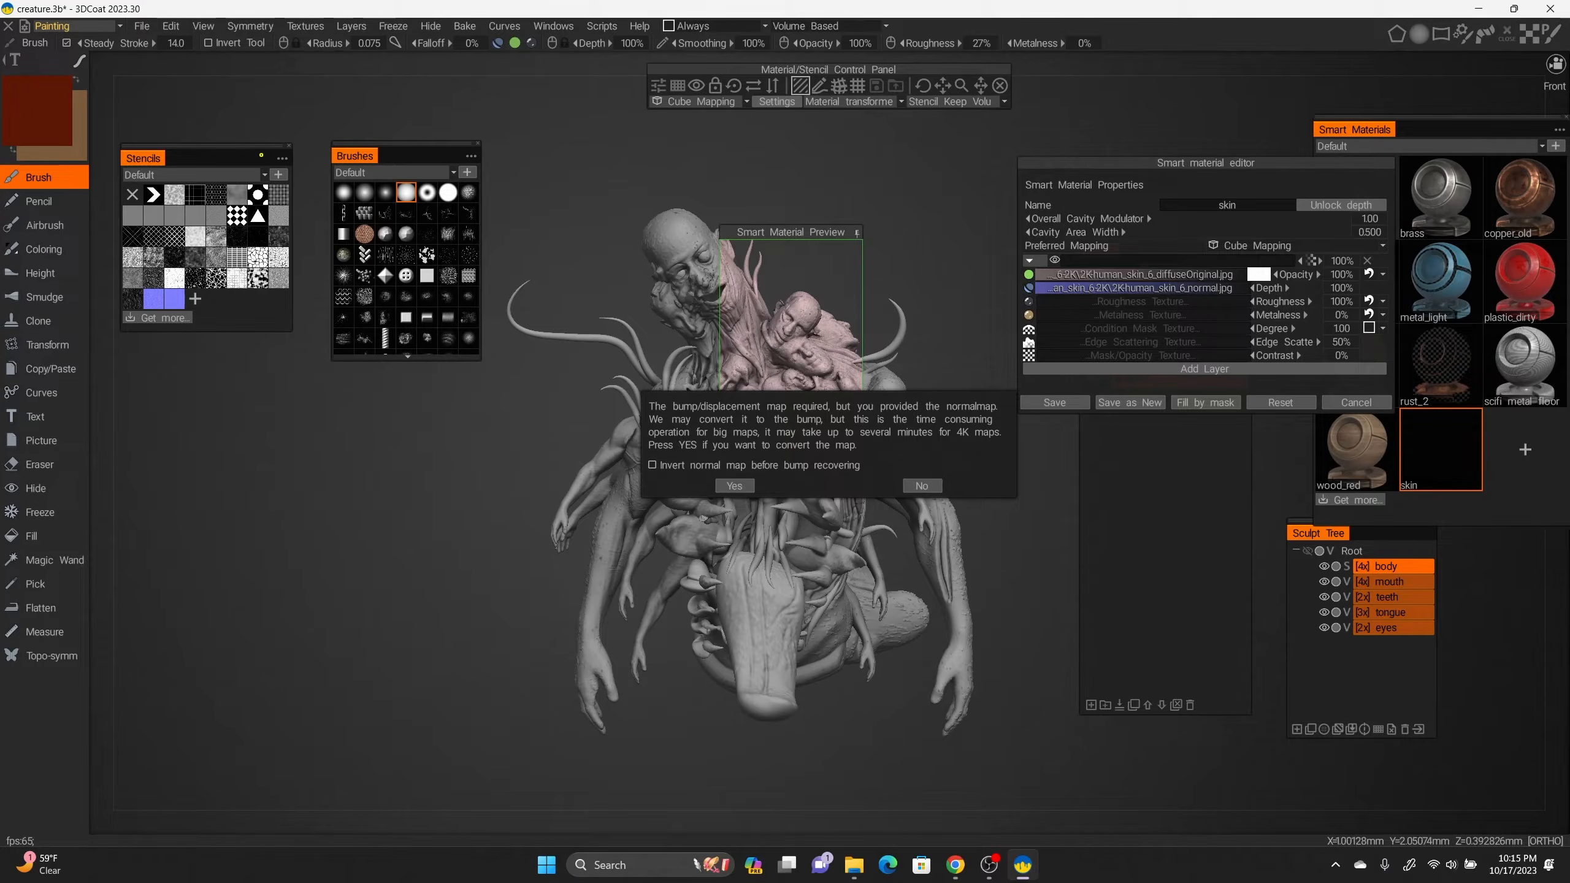
left_click(921, 486)
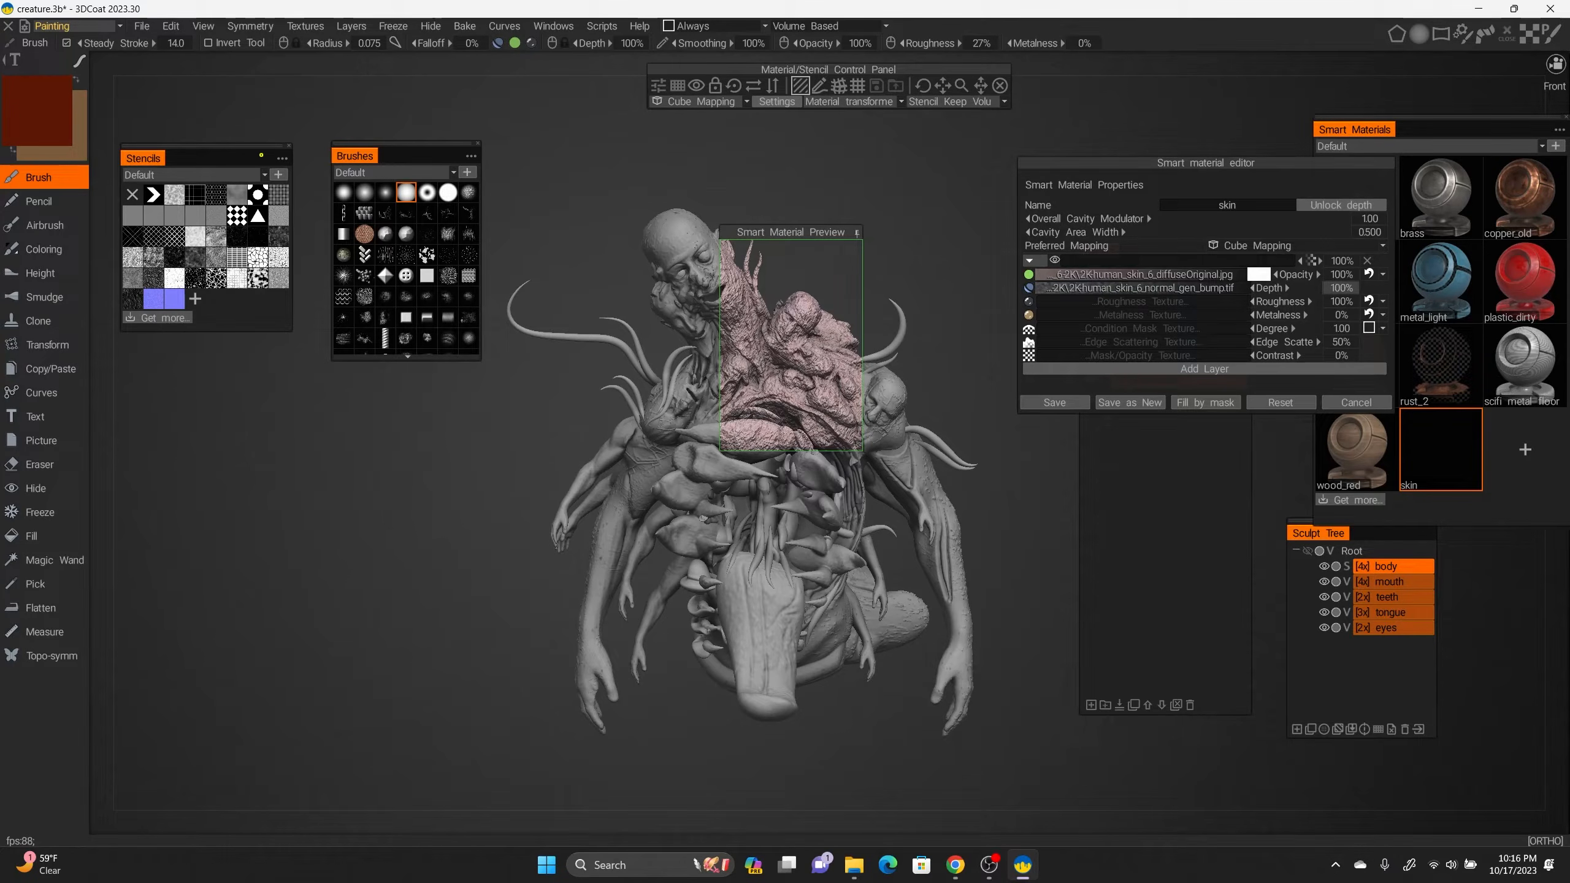
Set the skin material's depth to 30% after trying 64%, 10% and 20%.
left_click_drag(1340, 288, 1332, 288)
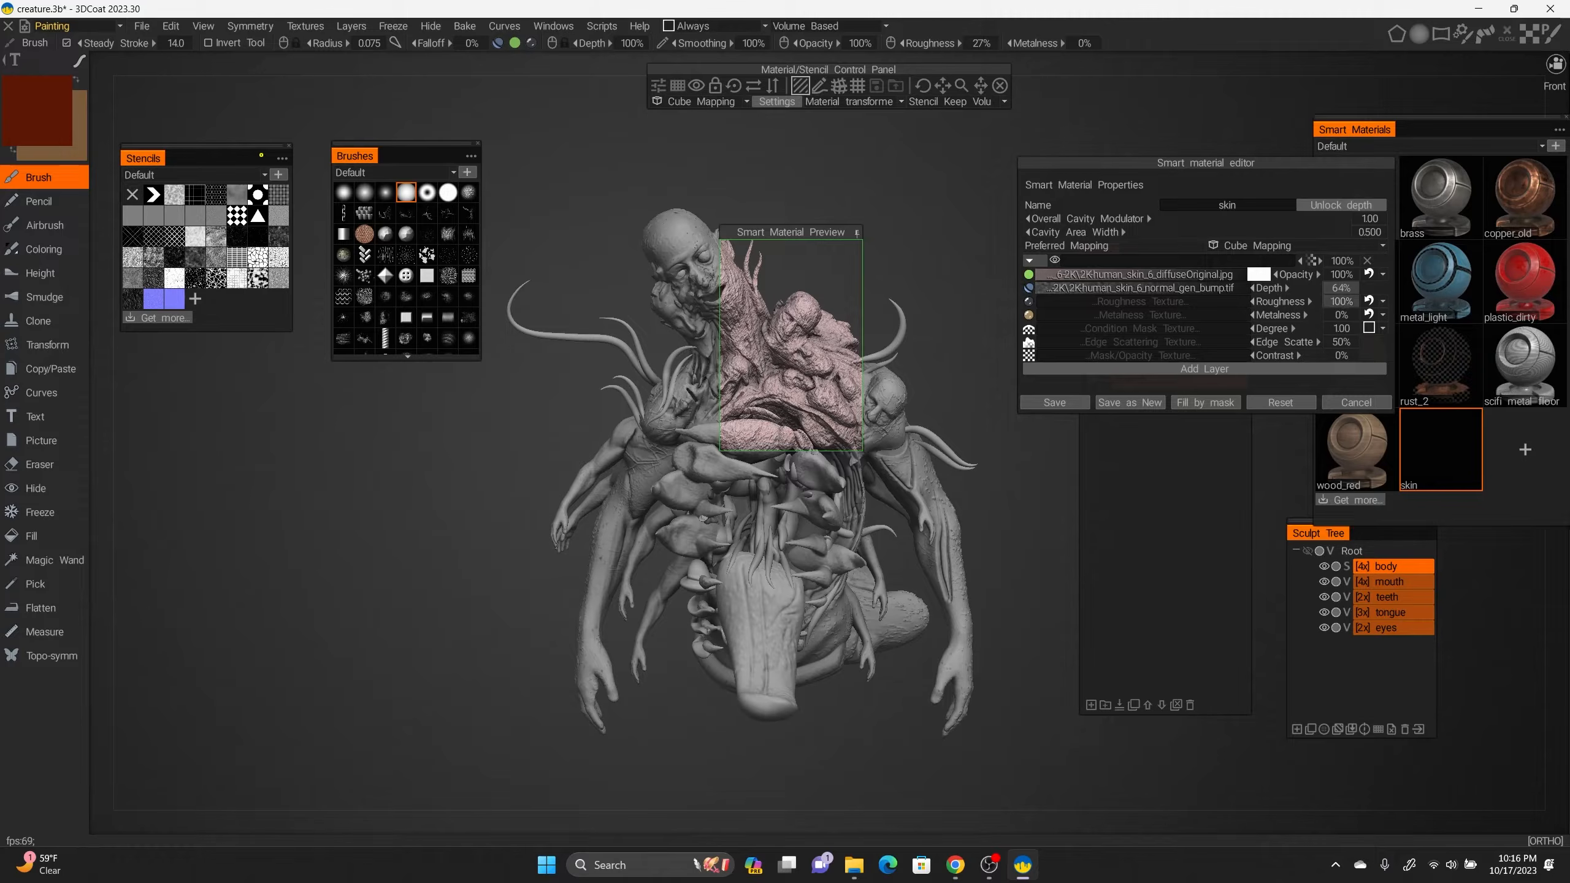
left_click(1340, 288)
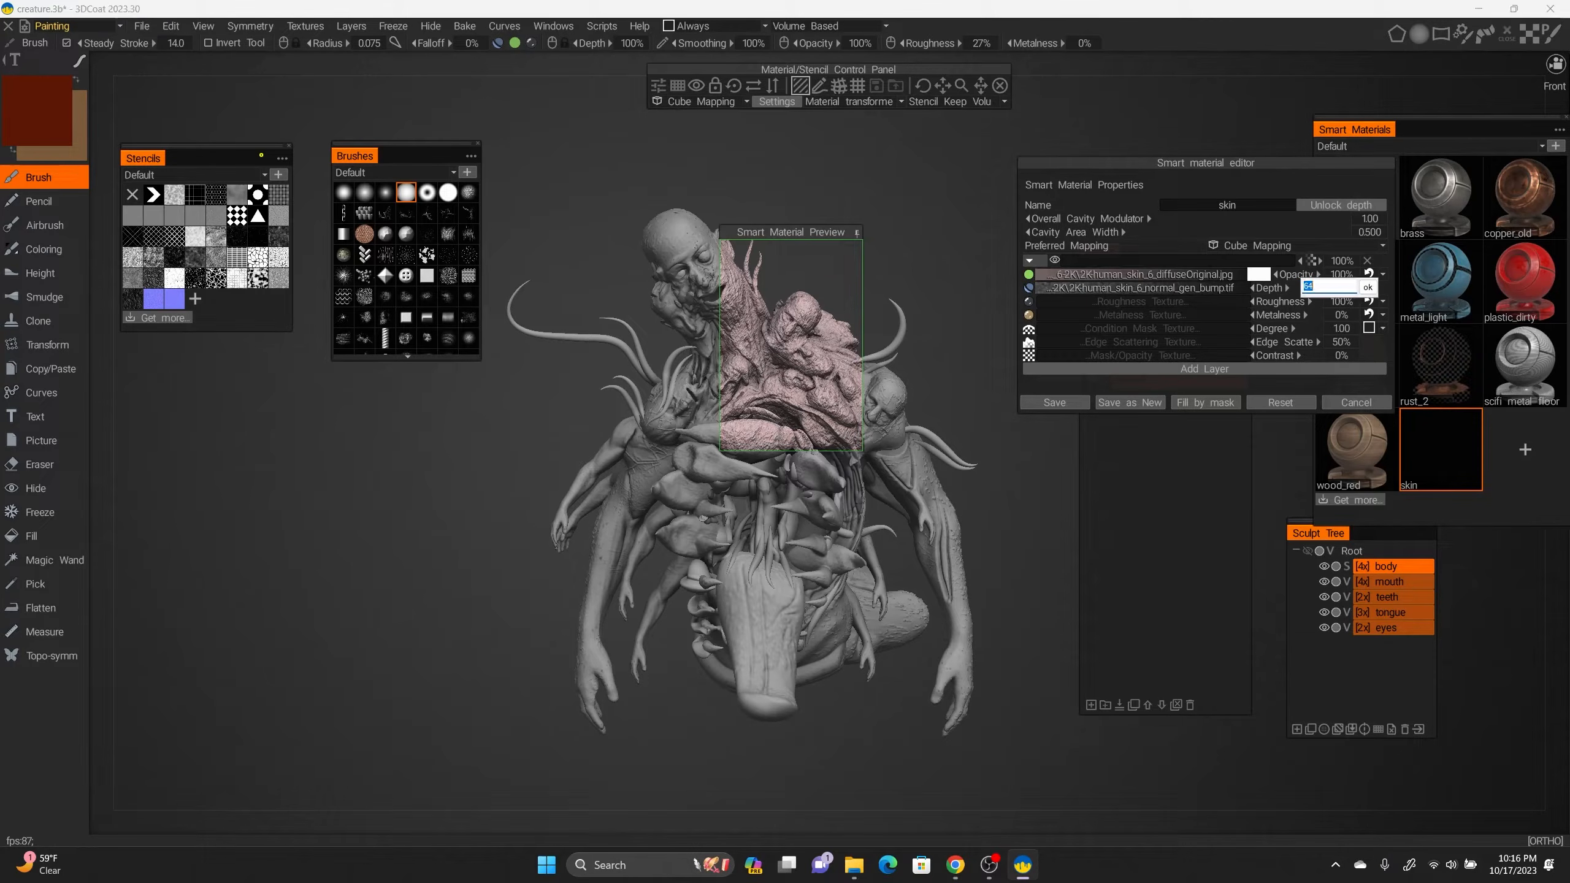
type("10")
key("Return")
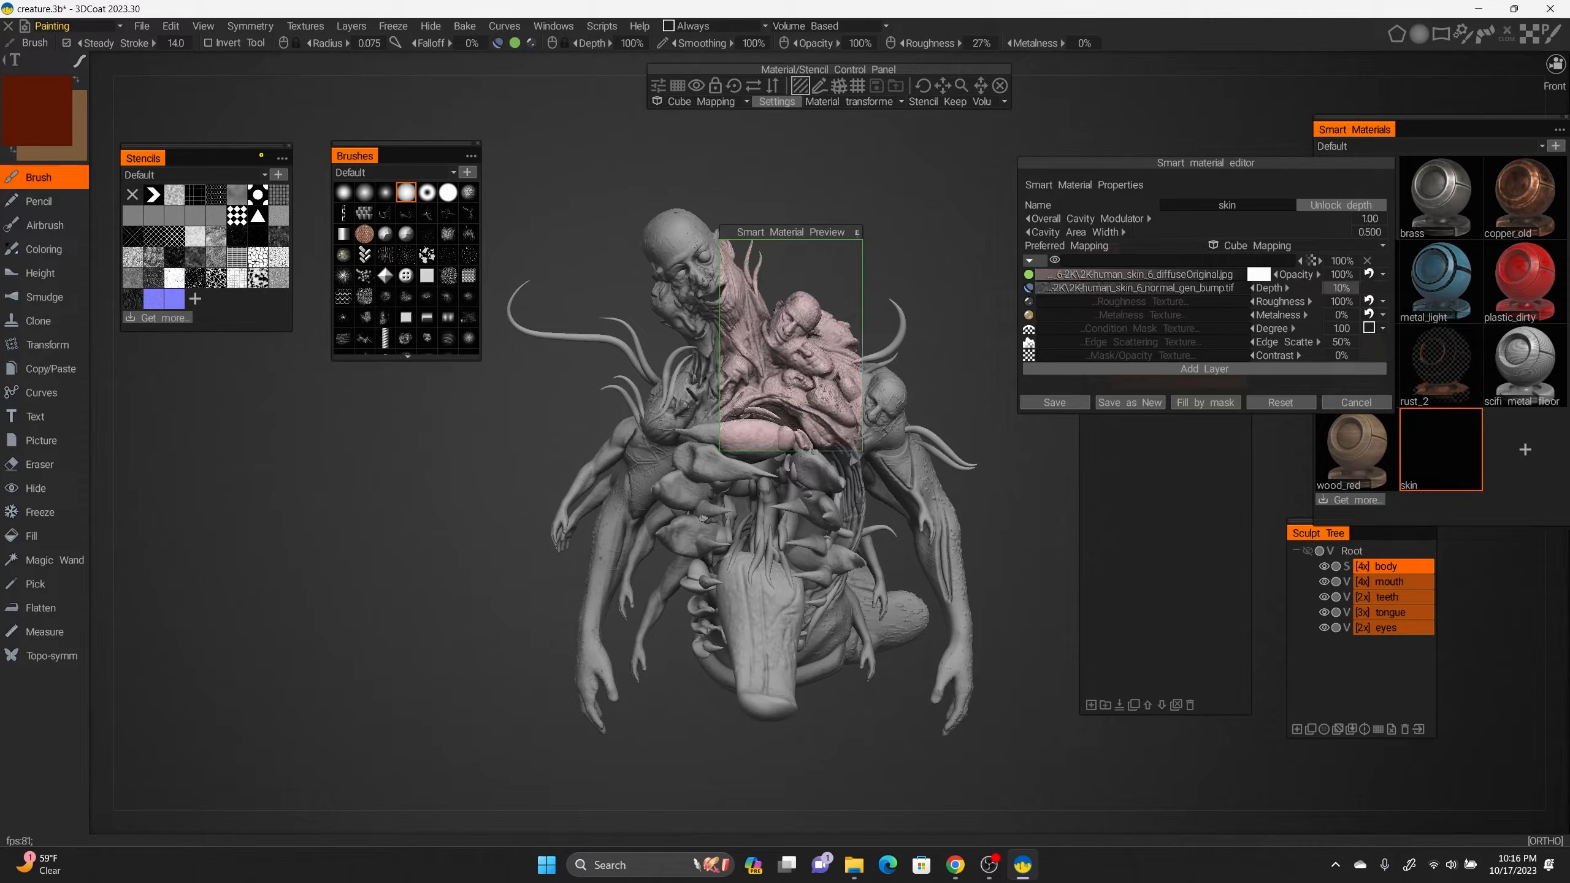
left_click(1340, 287)
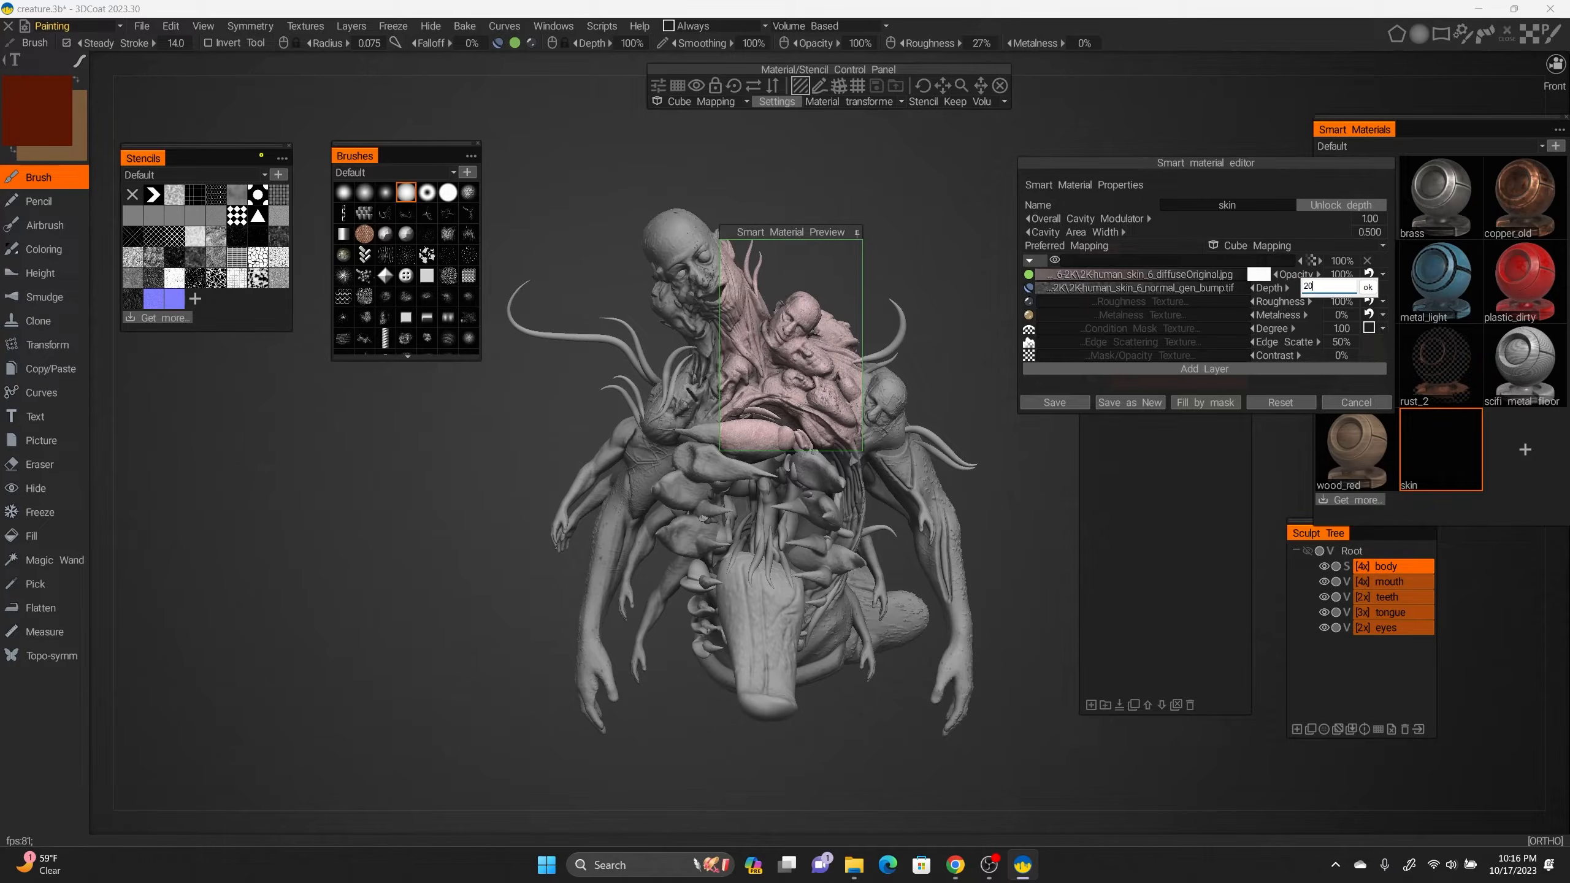
key("Return")
left_click(1340, 288)
key("Return")
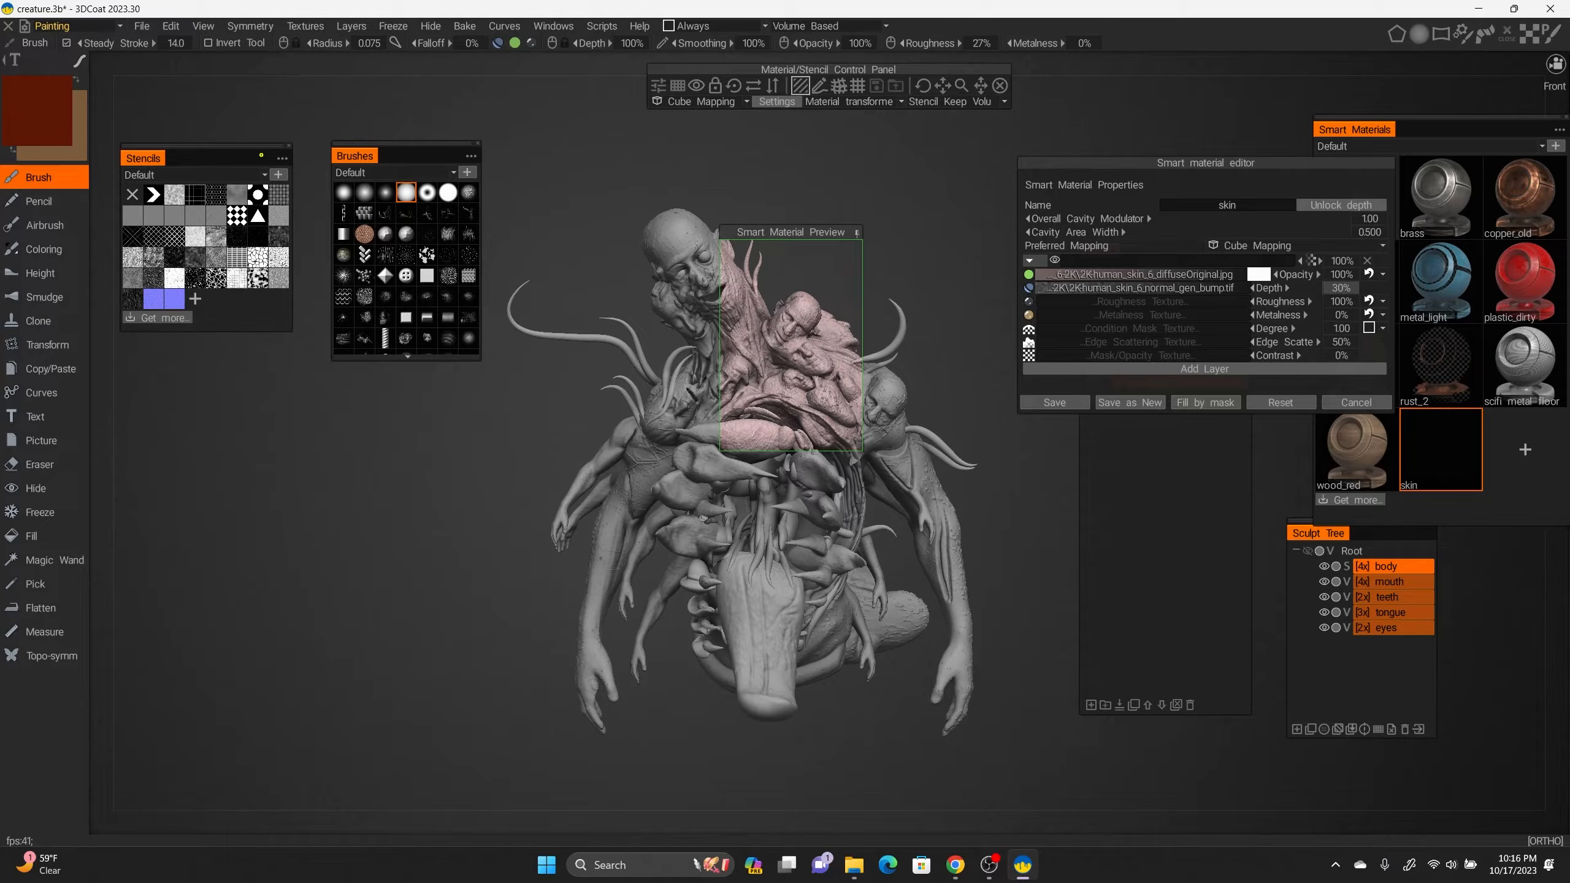
Inspect the skin preview from the back and front of the creature, and set the material's depth to 10%.
left_click_drag(433, 495, 544, 494)
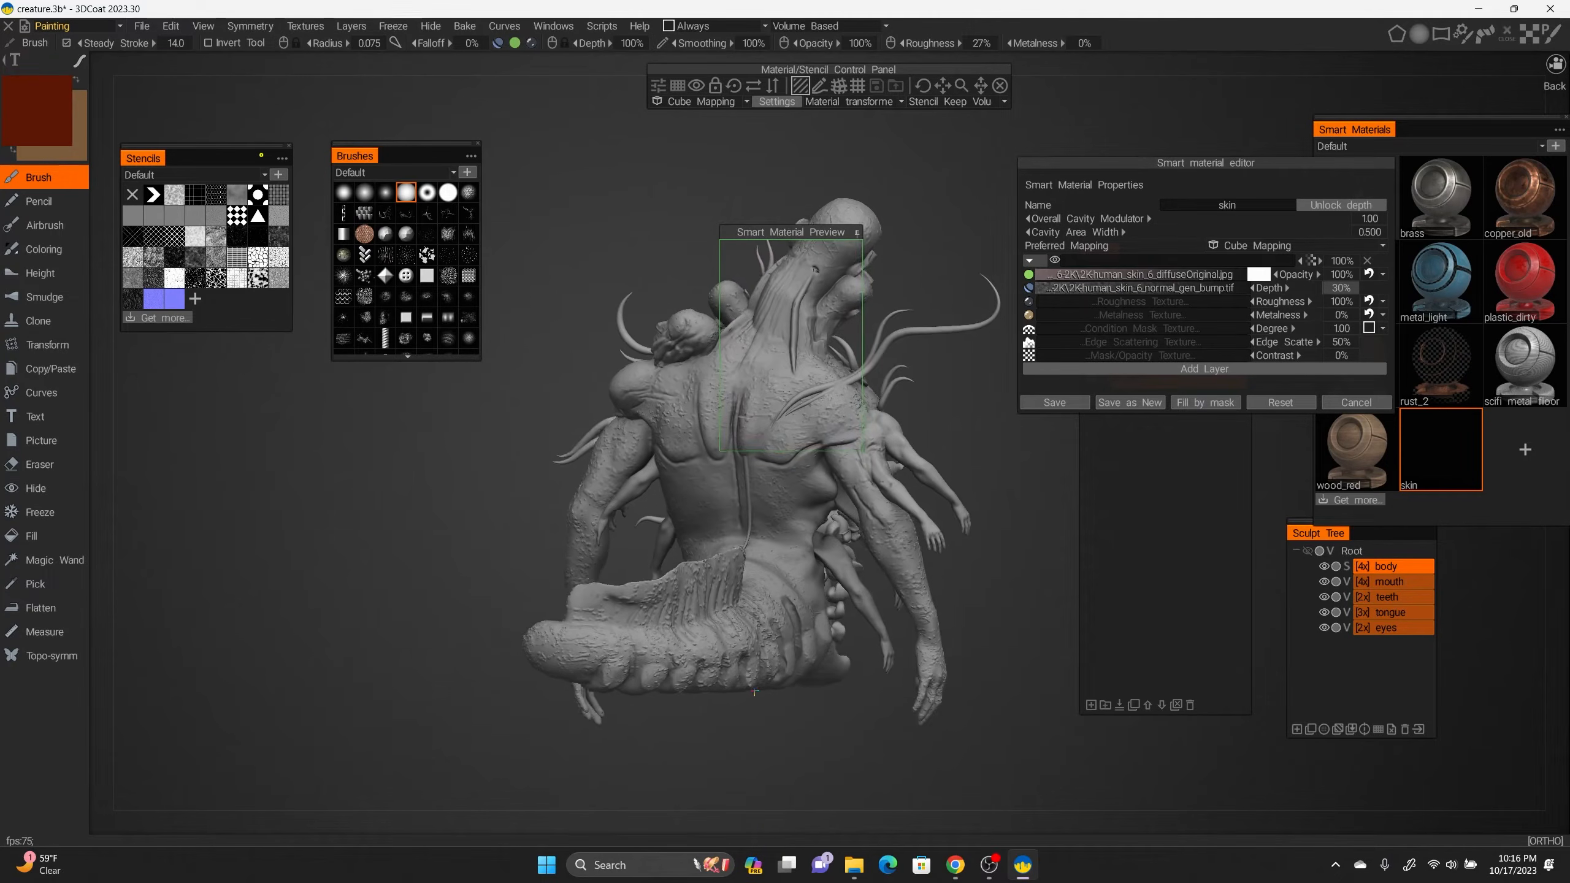
left_click_drag(433, 495, 470, 495)
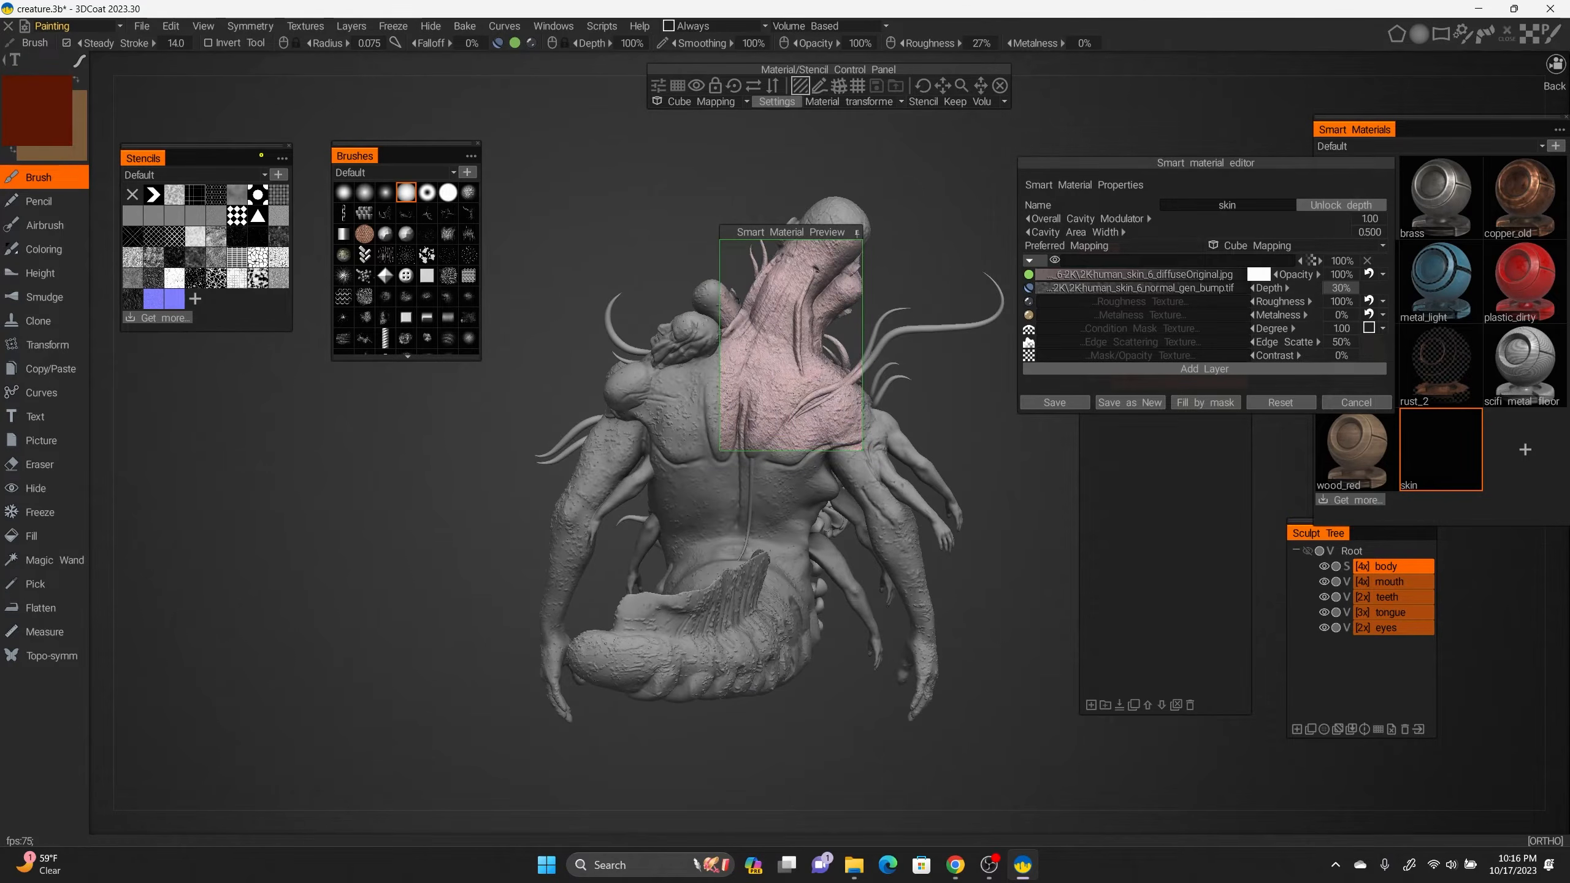
left_click_drag(1014, 692, 755, 692)
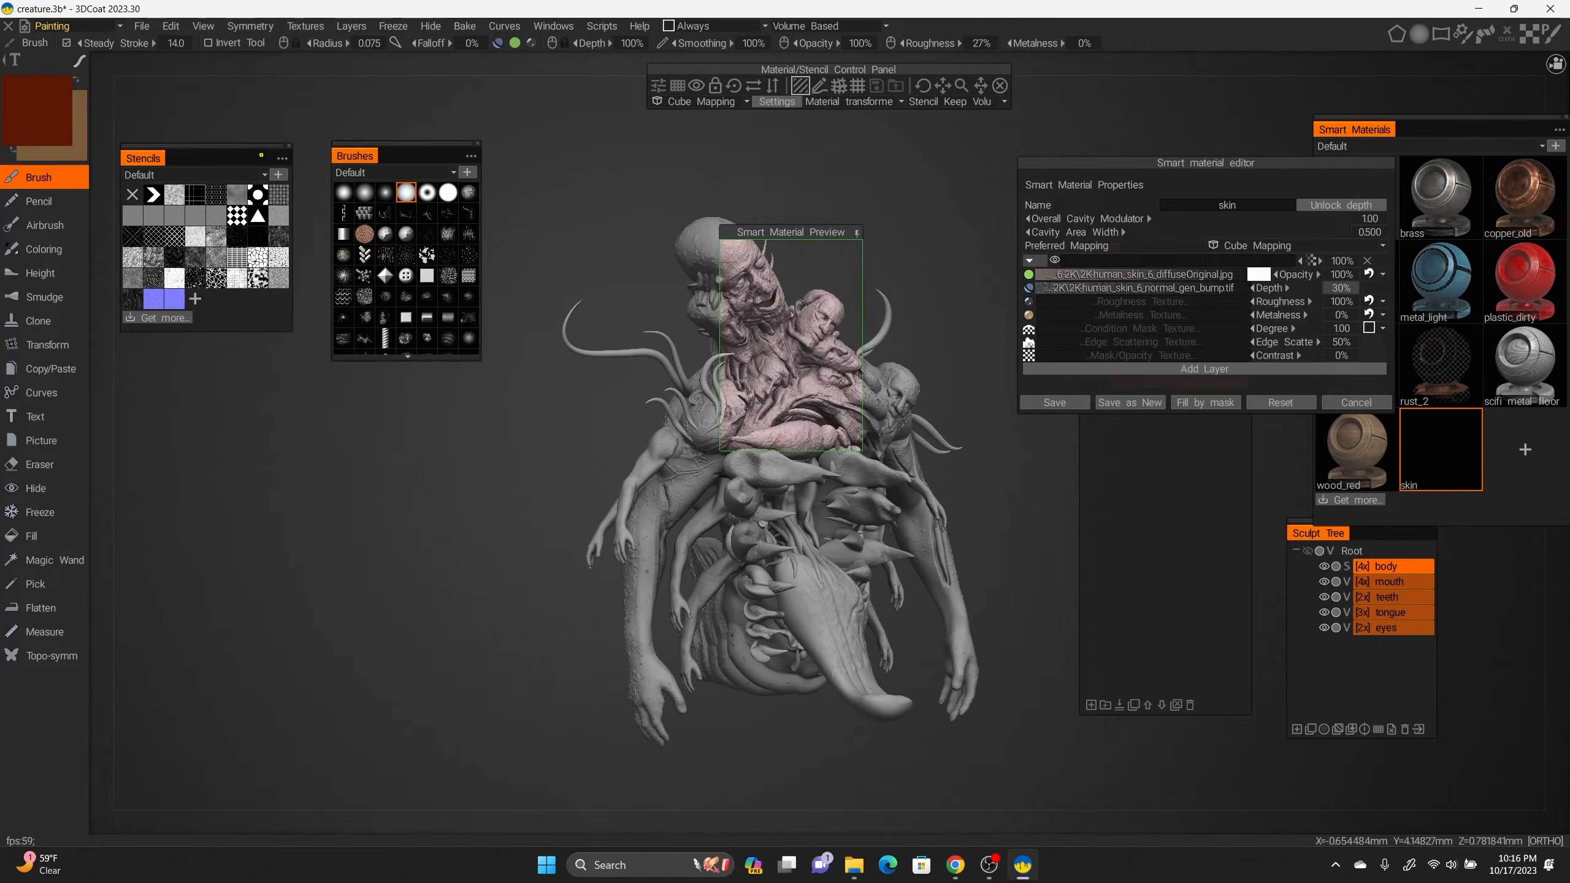
left_click(1341, 288)
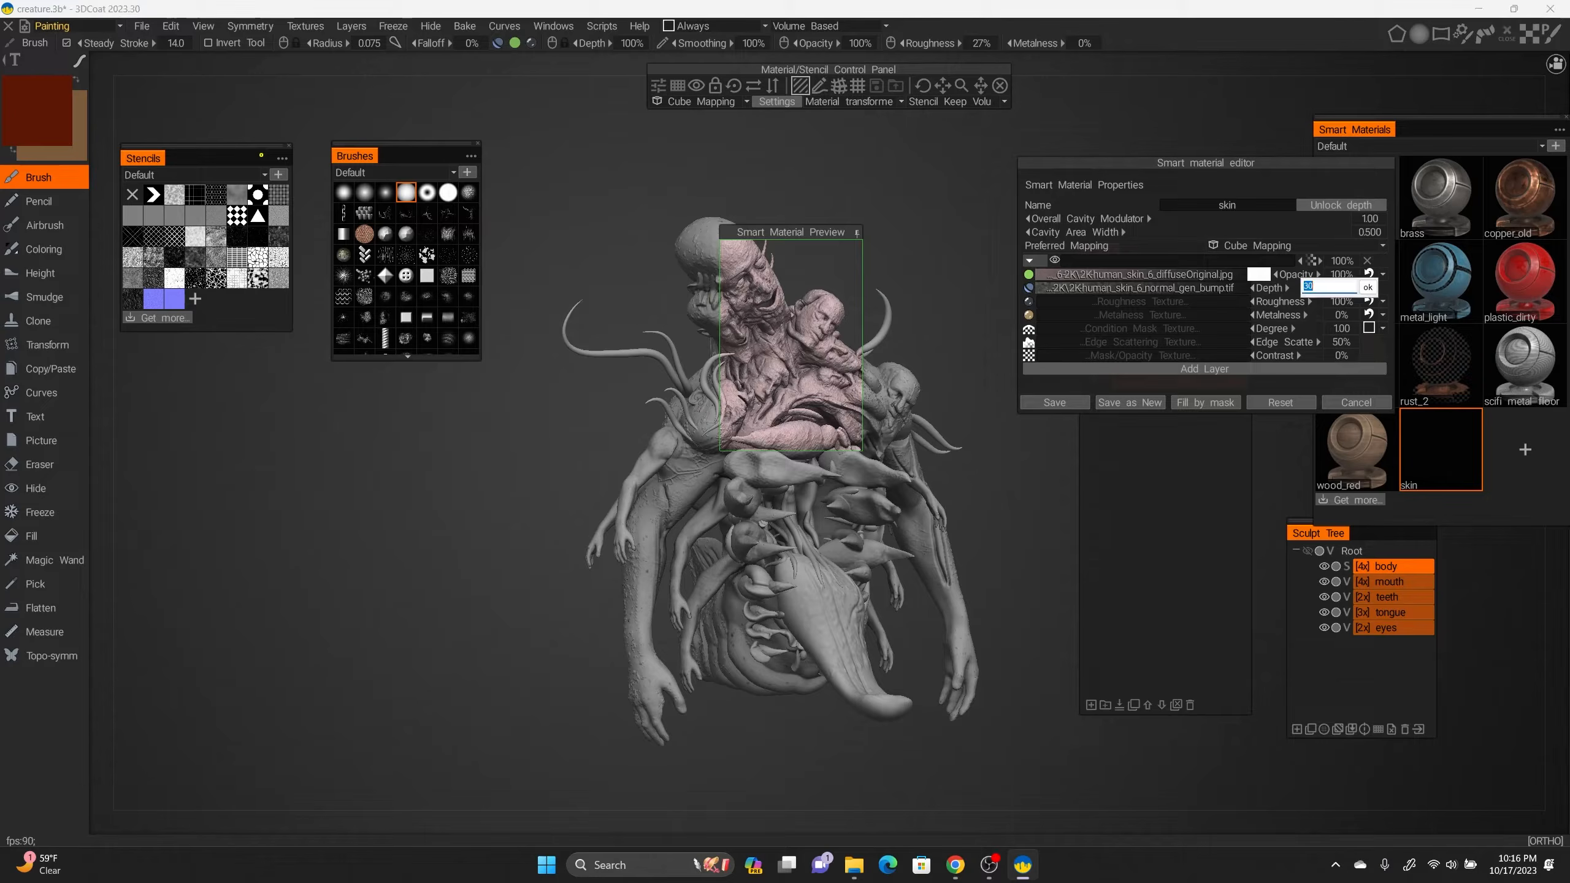
key("Return")
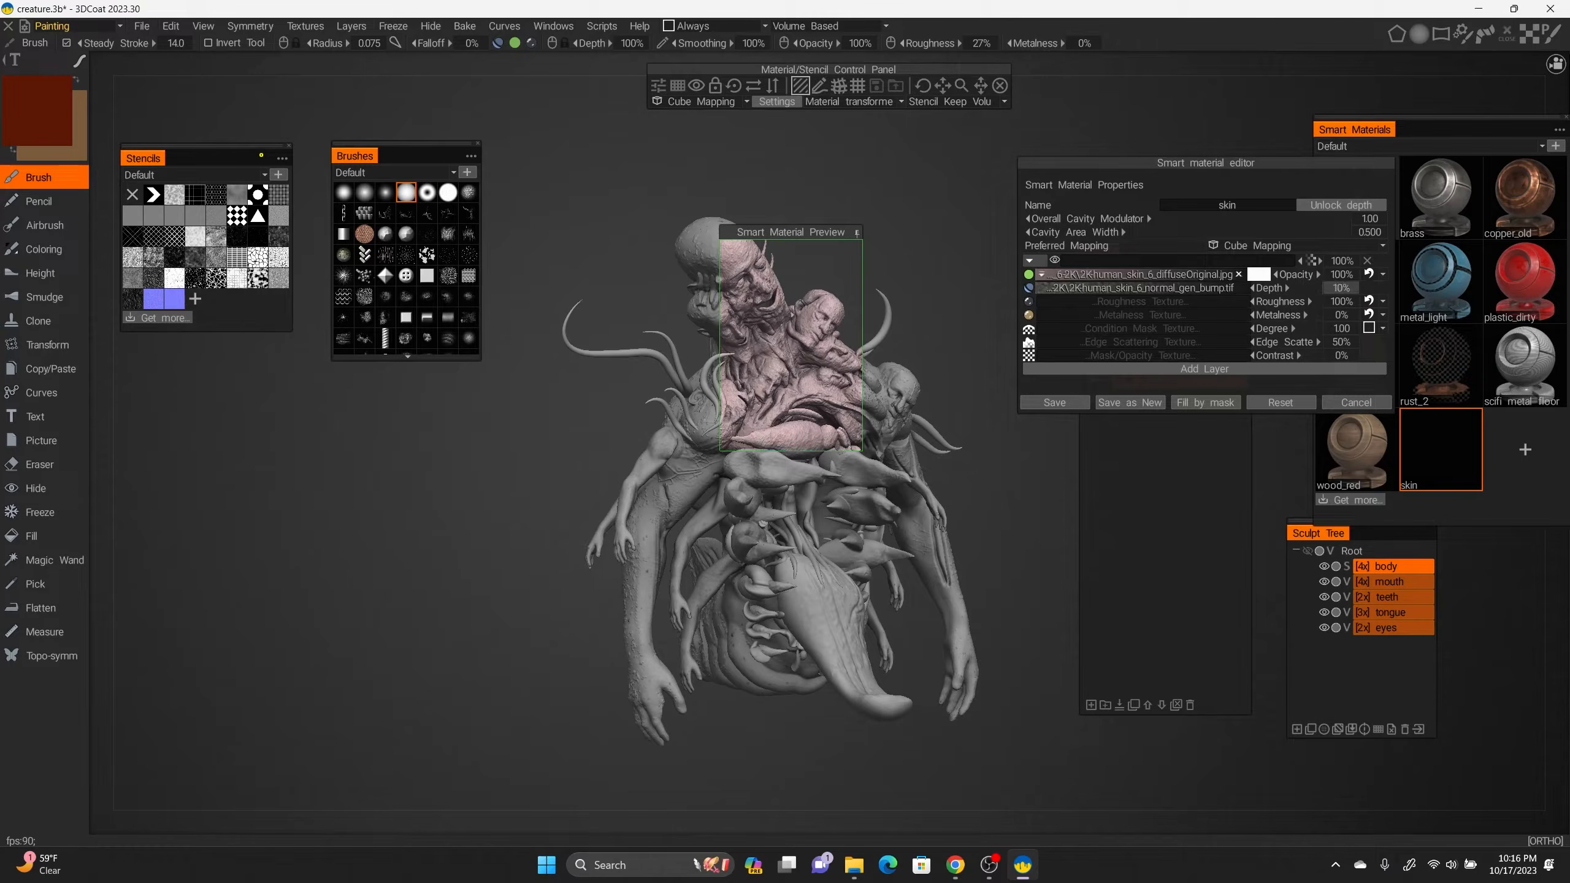
Use 2K-human_skin_6_metallic as the skin material's metalness texture, with its texture scale at 100%.
key("KP_4")
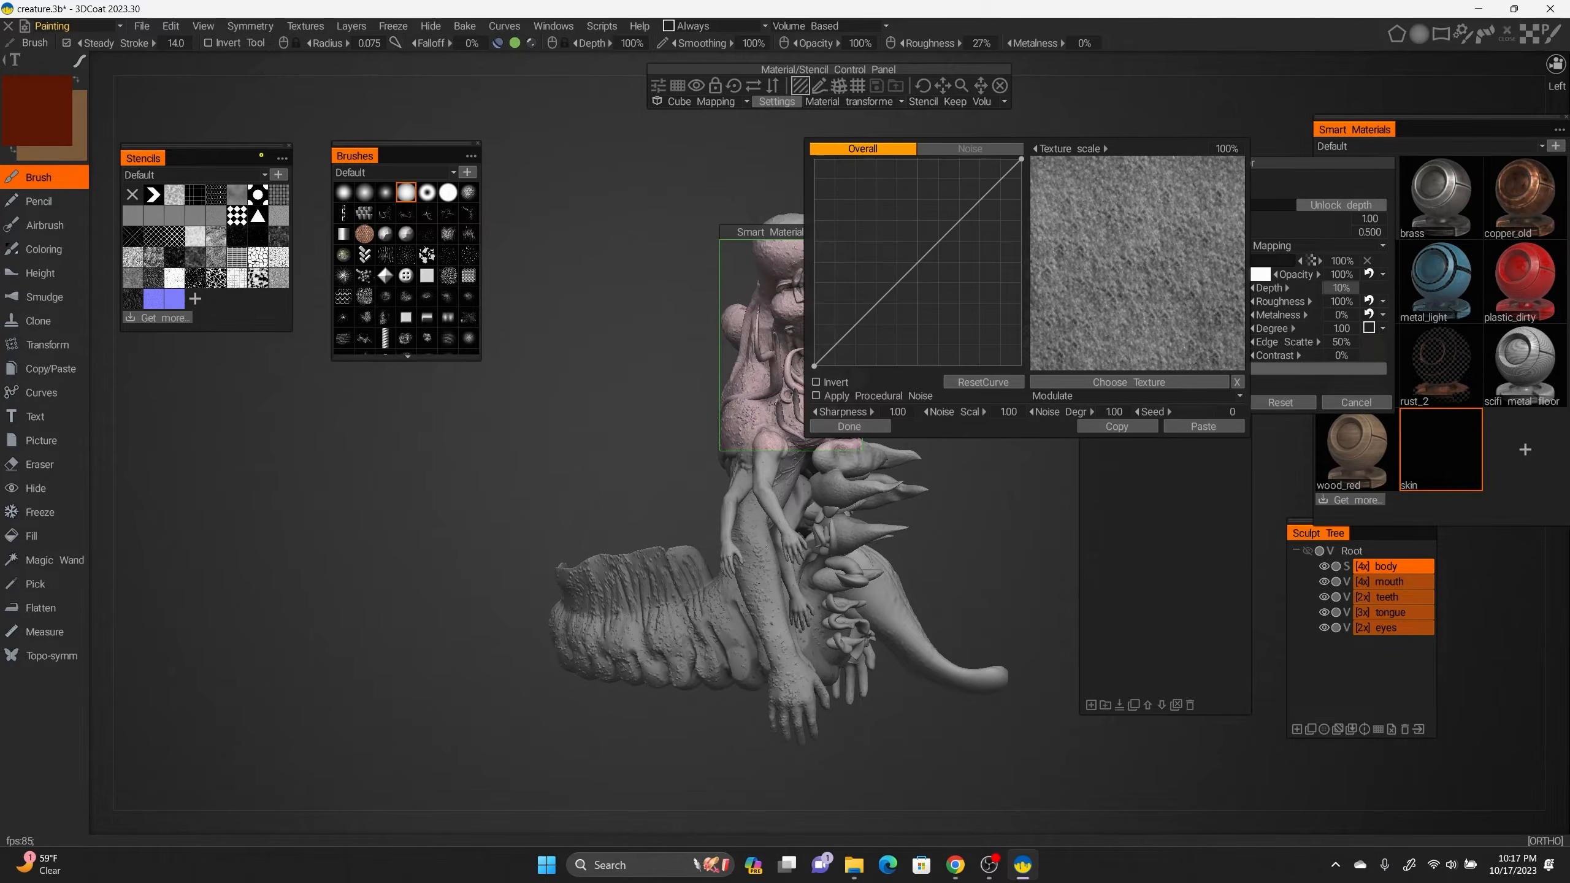
left_click_drag(1070, 149, 1041, 149)
left_click(1226, 148)
type("100")
key("Return")
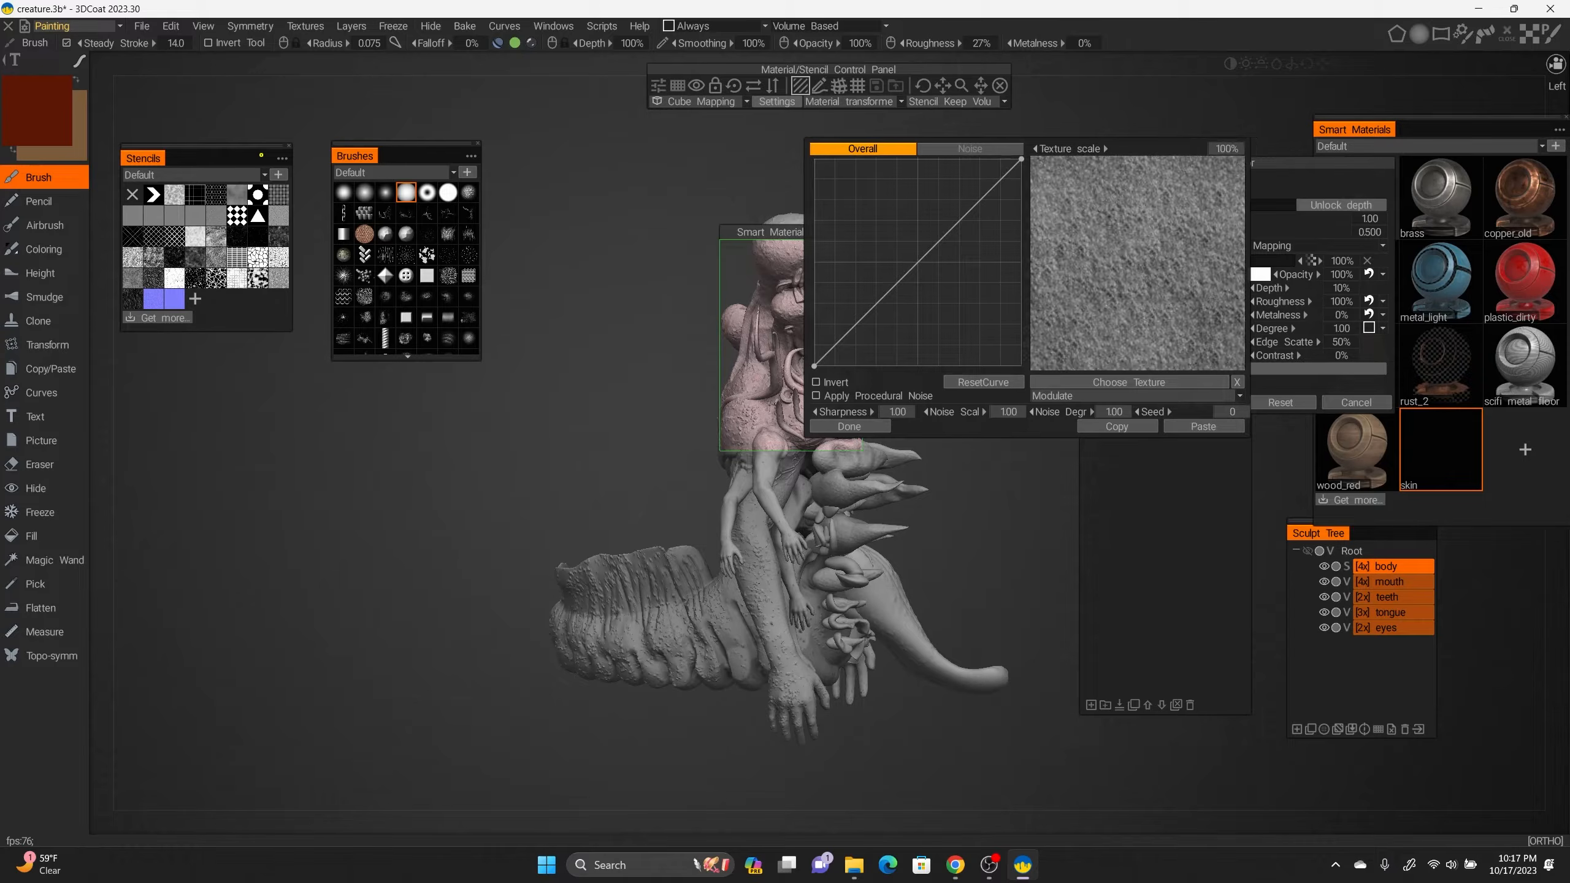
left_click(850, 426)
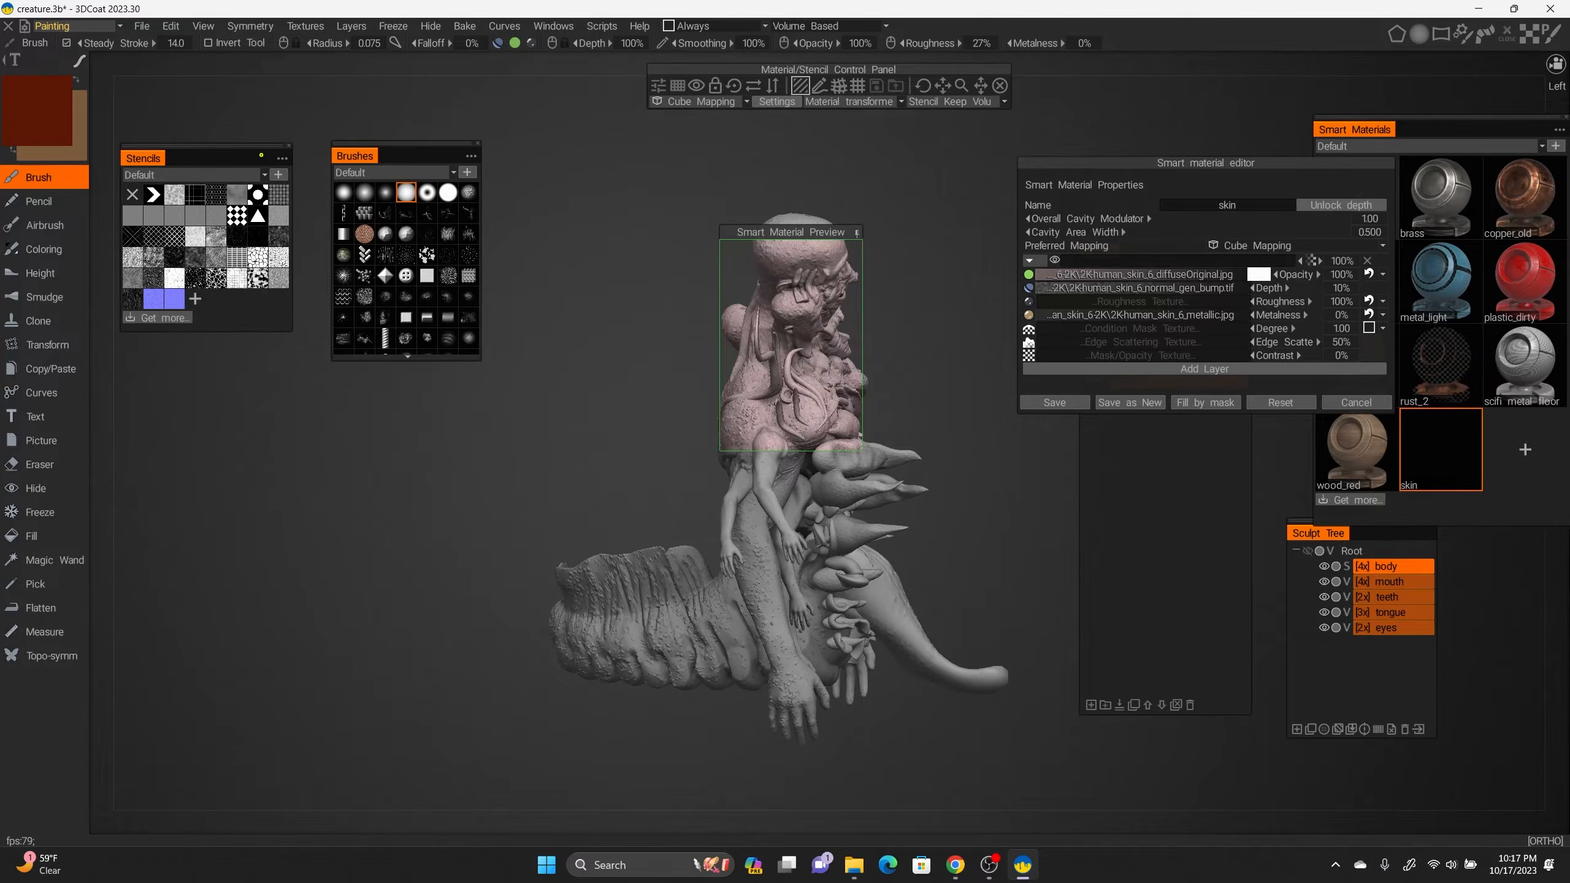
Set the skin material's overall cavity modulator to 2.19 and its cavity area width to 0.510, with the preview over the main head.
left_click_drag(990, 488, 768, 520)
left_click_drag(754, 692, 698, 692)
left_click_drag(1360, 232, 1376, 232)
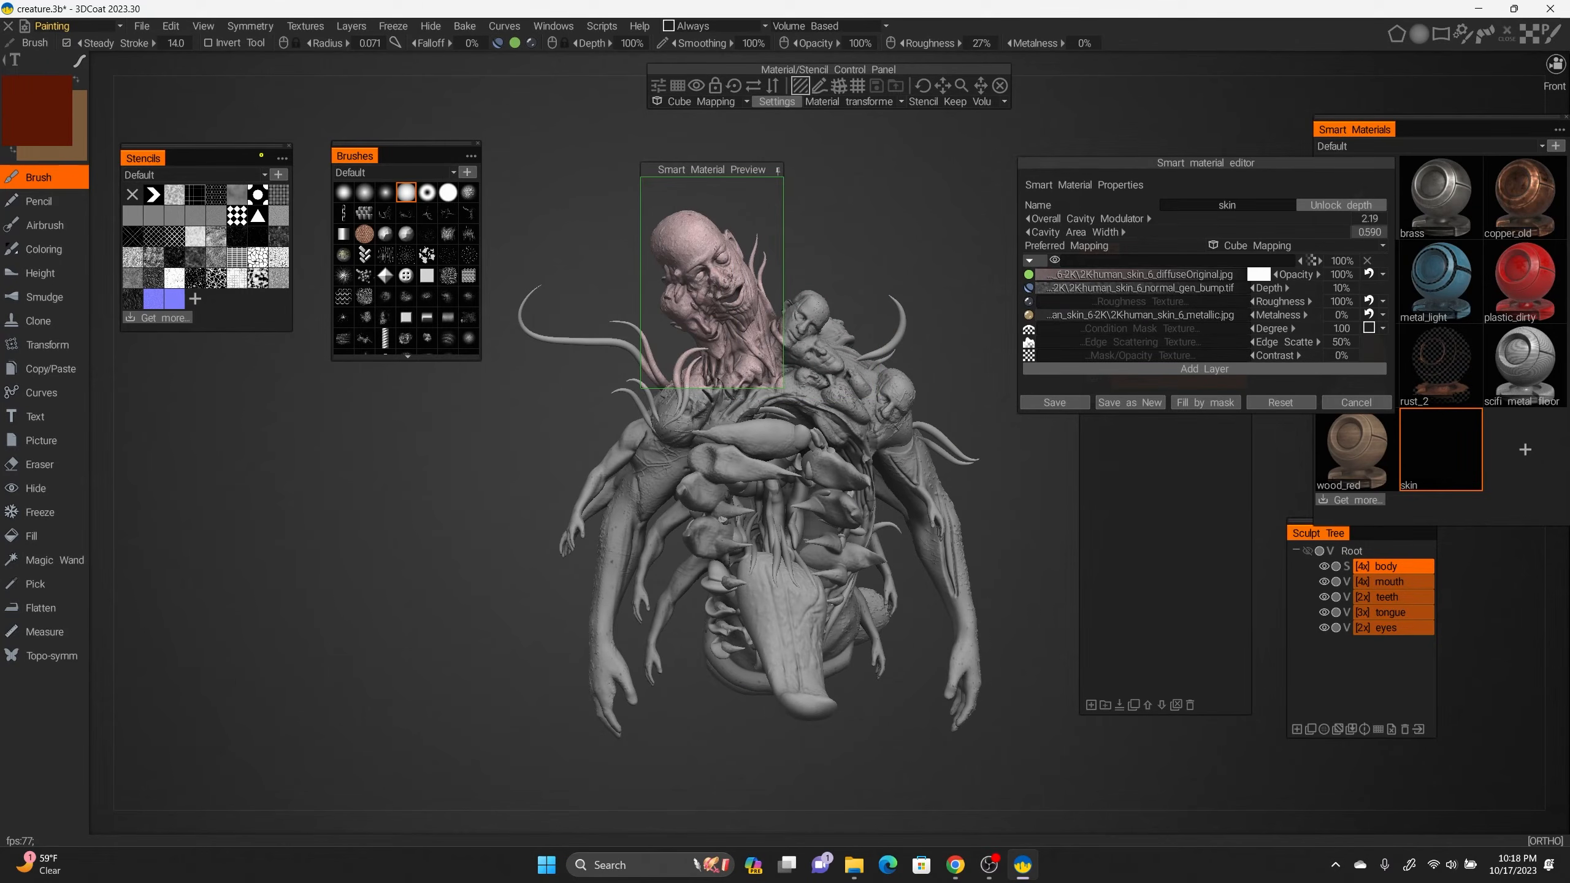
Add a new layer to the skin material and make its color a dark crimson red.
left_click(1205, 368)
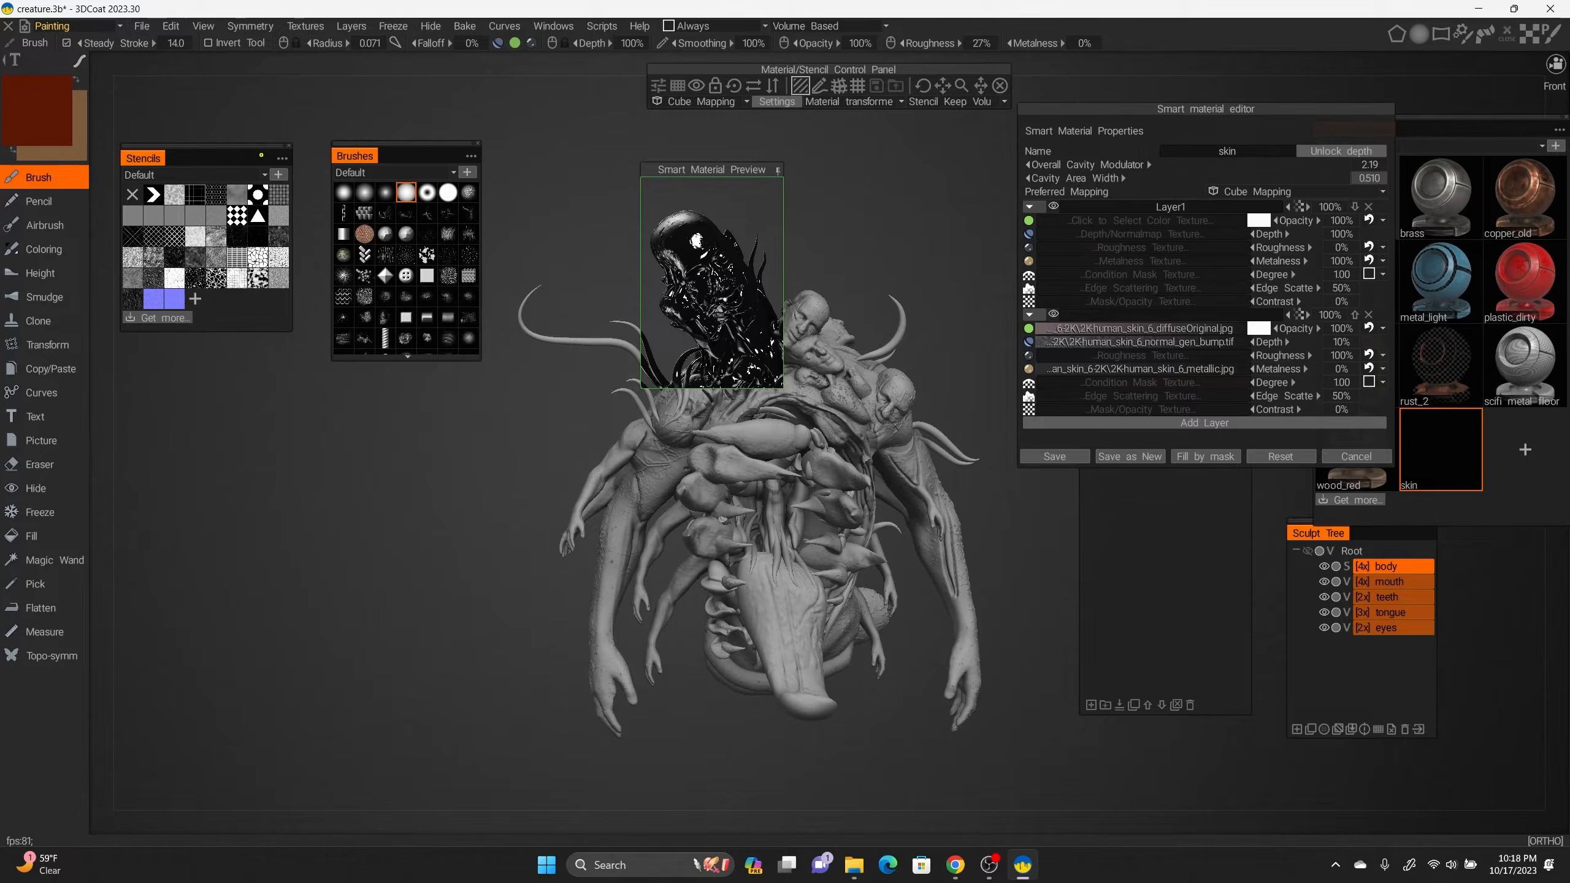
left_click(1258, 220)
left_click(954, 312)
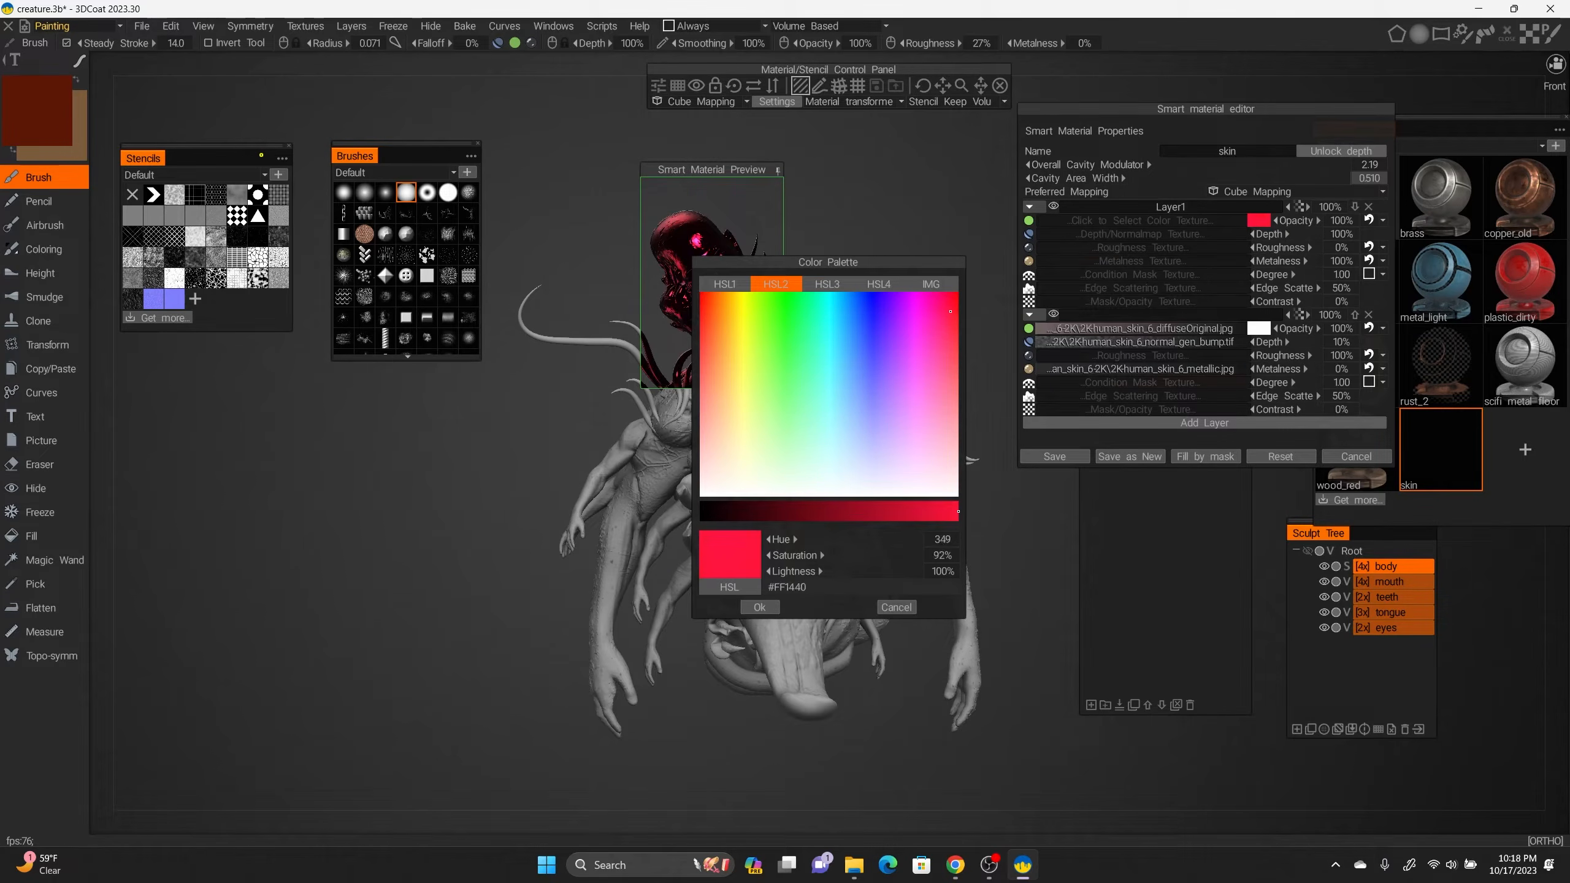
mouse_move(950, 311)
left_mouse_down()
mouse_move(947, 344)
mouse_move(948, 307)
left_mouse_up()
left_click_drag(928, 512, 841, 511)
left_click(760, 606)
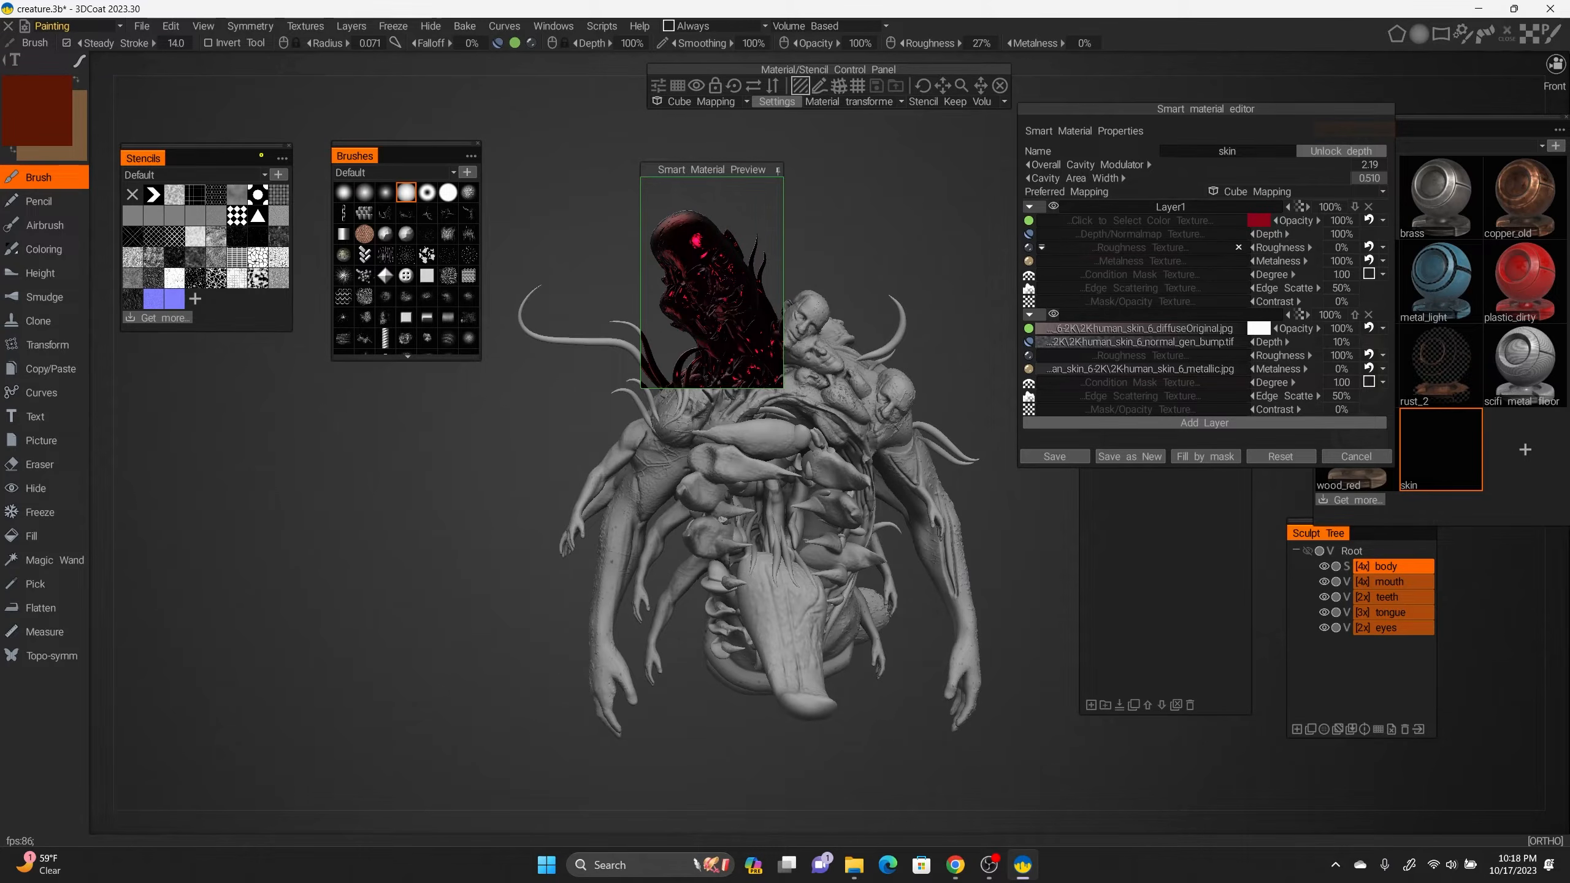
Set Layer1's condition to More on Concave and reduce its metalness and depth to 0%.
left_click(1369, 274)
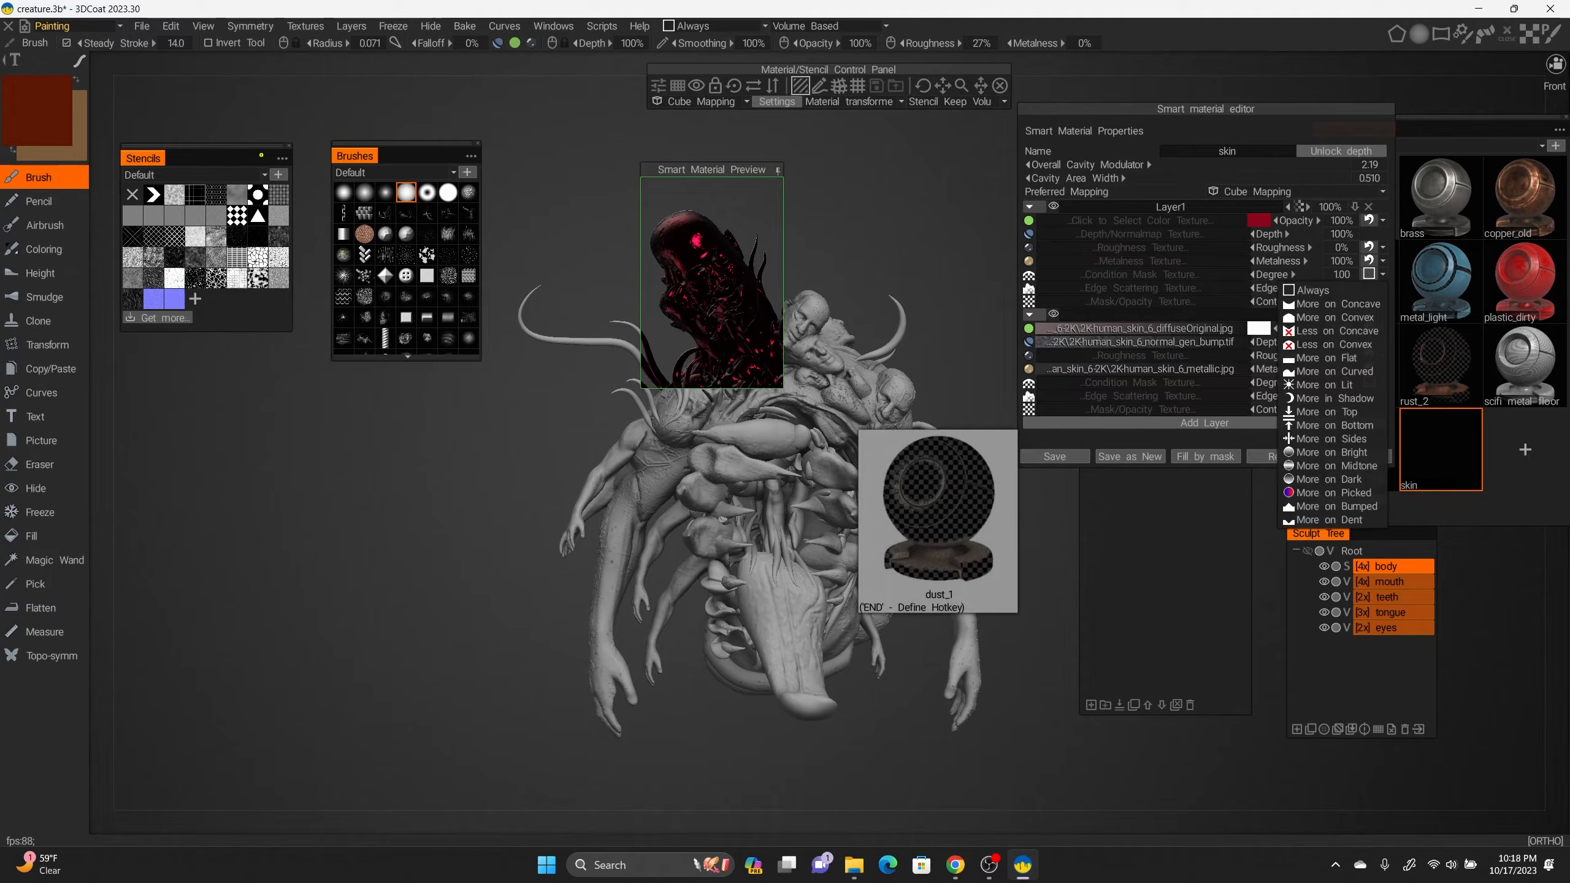
left_click(1336, 303)
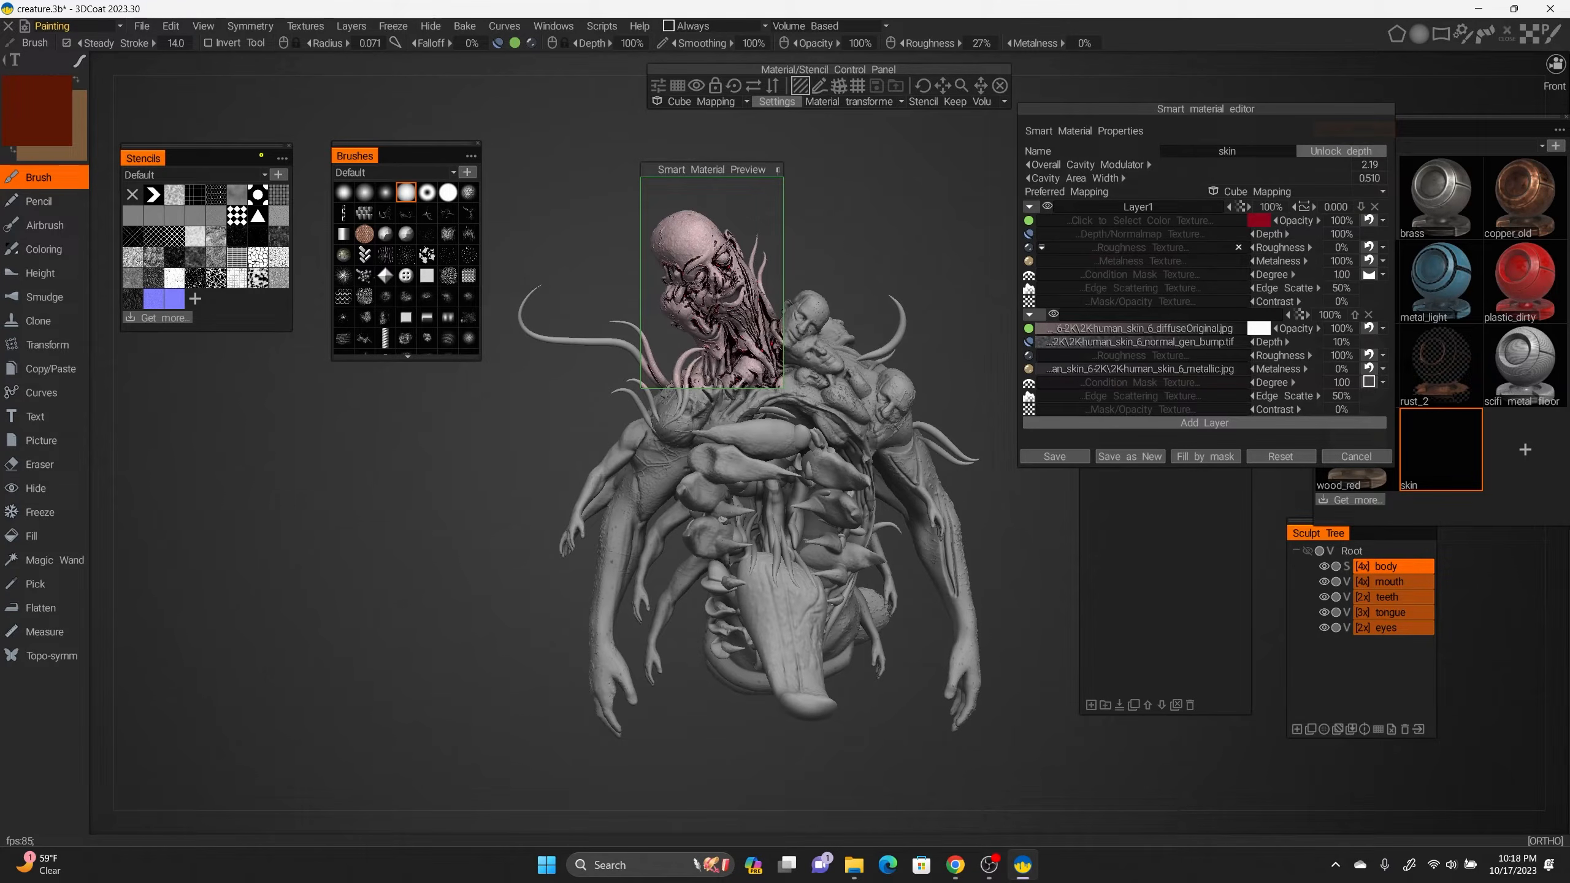
left_click_drag(1340, 260, 1279, 260)
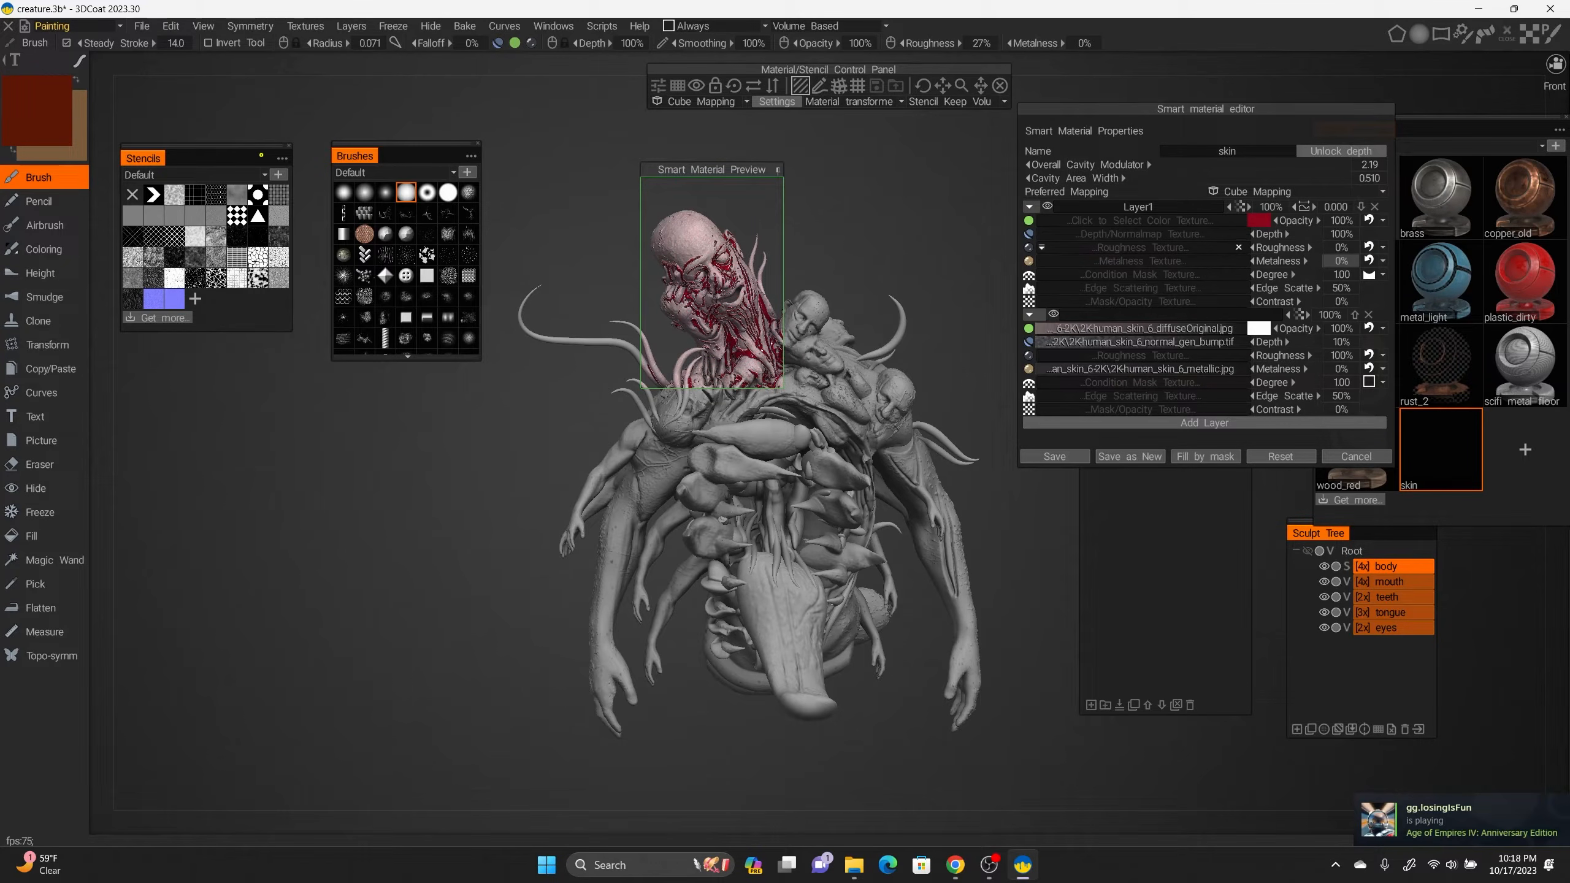
left_click_drag(1340, 234, 1239, 224)
Check the red layer's preview on the creature's torso from several sides and turn off the glossiness channel for painting.
left_click_drag(680, 699, 734, 646, "alt")
middle_click_drag(734, 647, 752, 510)
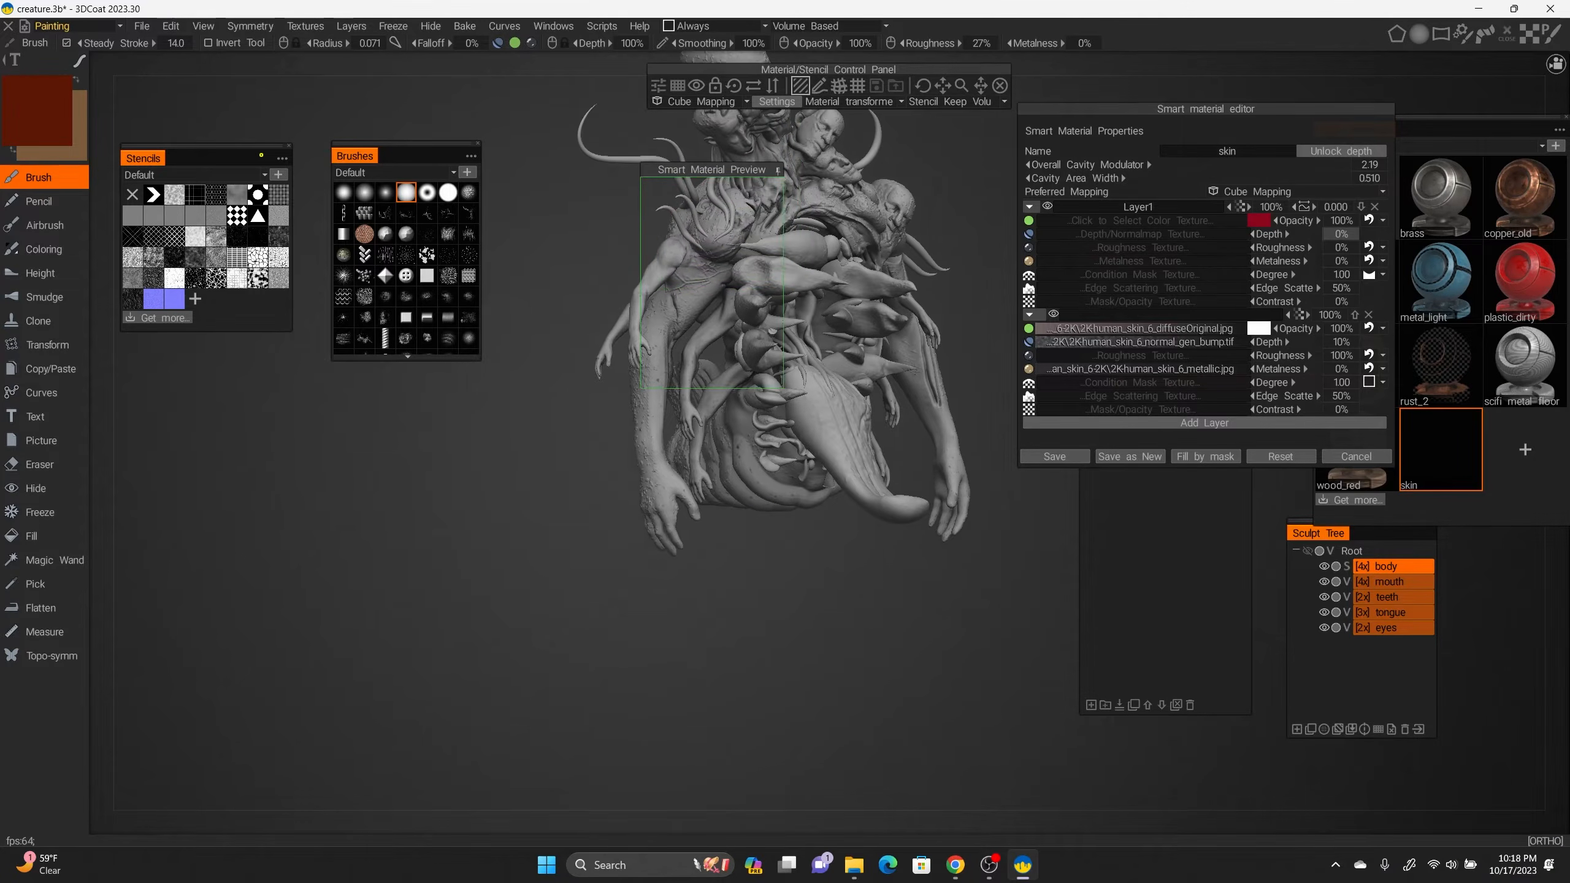
key("KP_2")
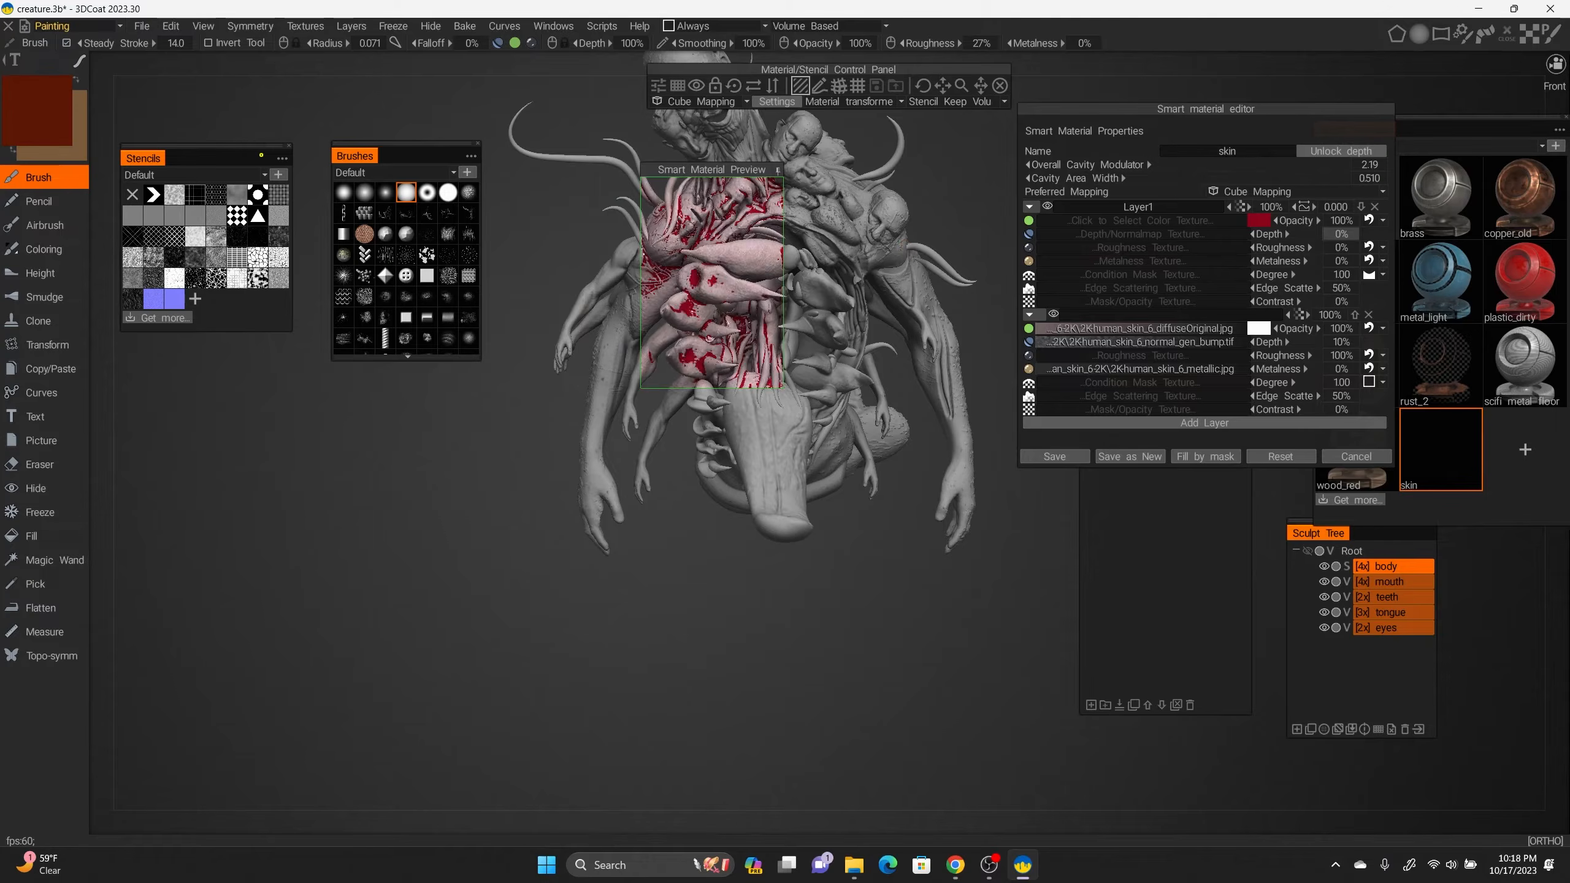
key("KP_6")
mouse_move(983, 214)
left_mouse_down()
mouse_move(839, 214)
mouse_move(1001, 213)
left_mouse_up()
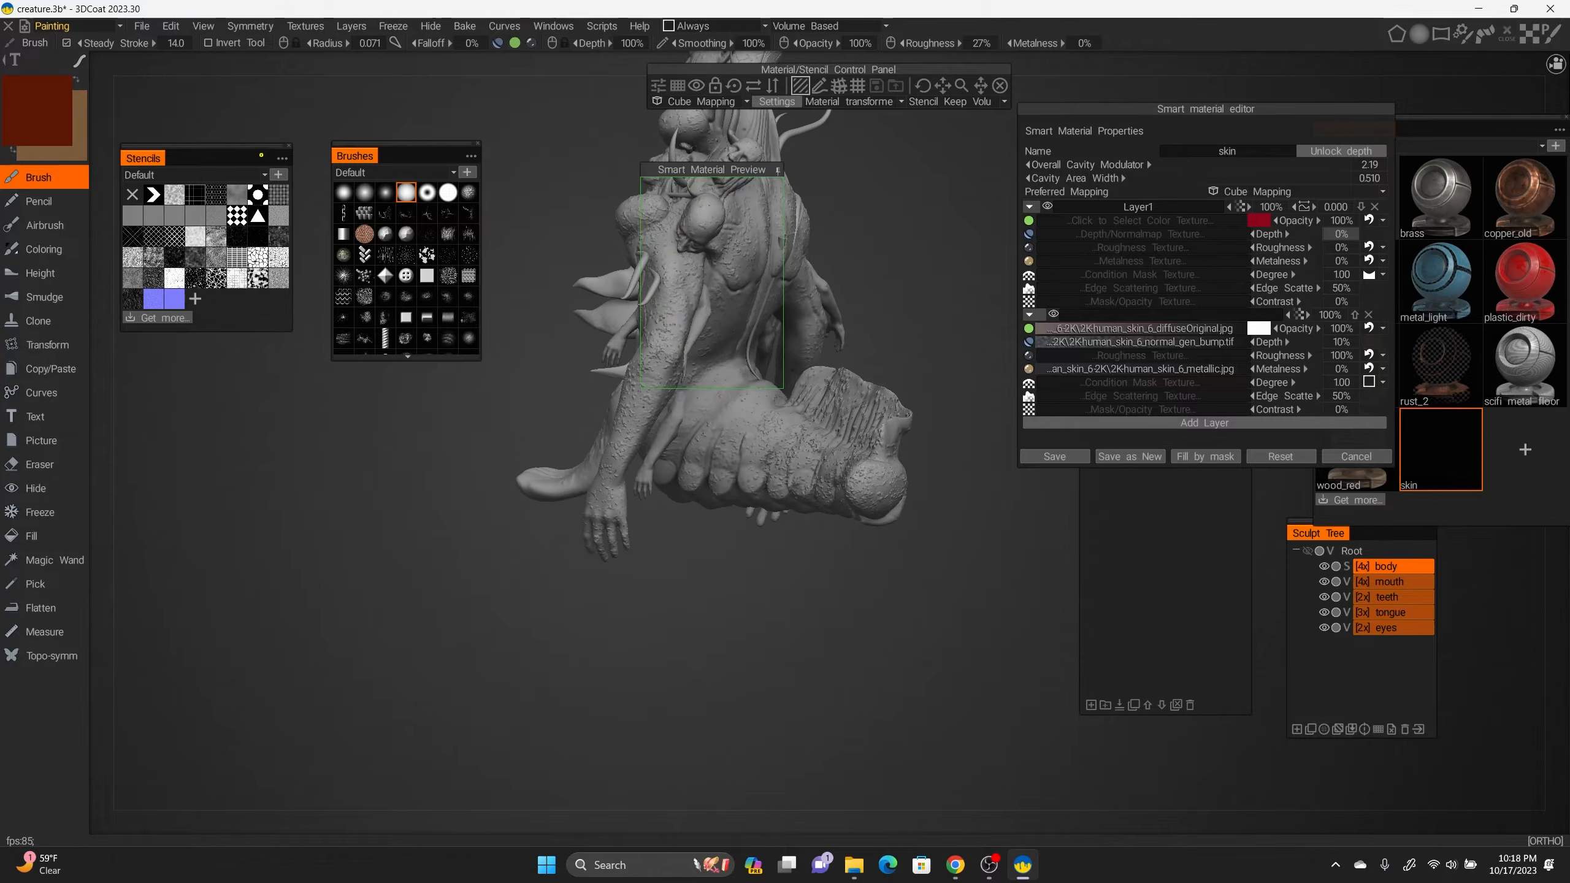
left_click_drag(877, 213, 1004, 213)
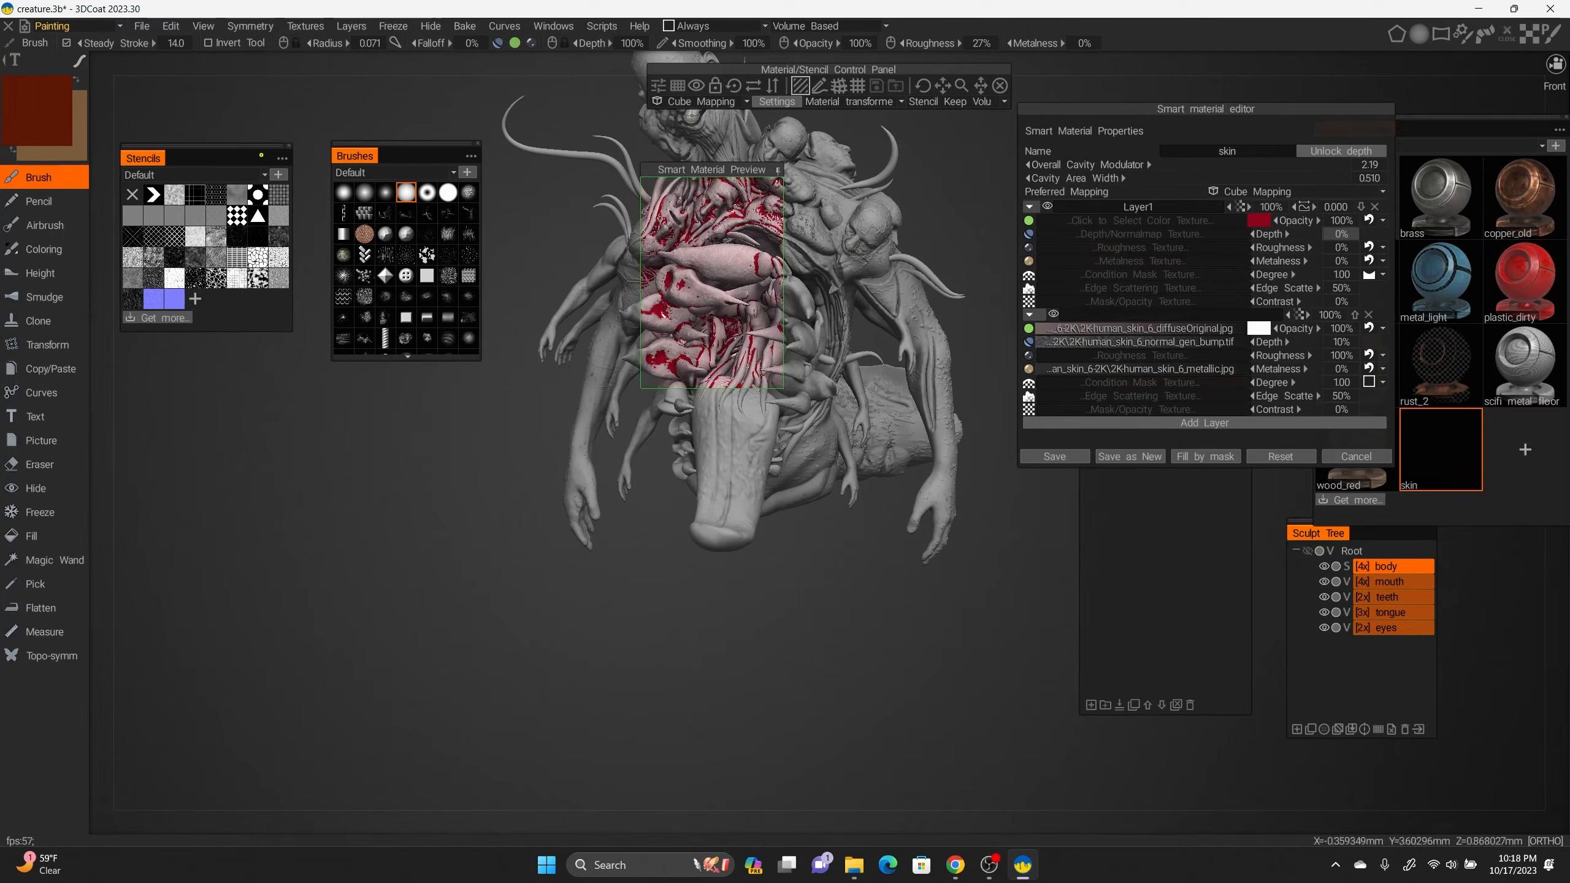
left_click(530, 43)
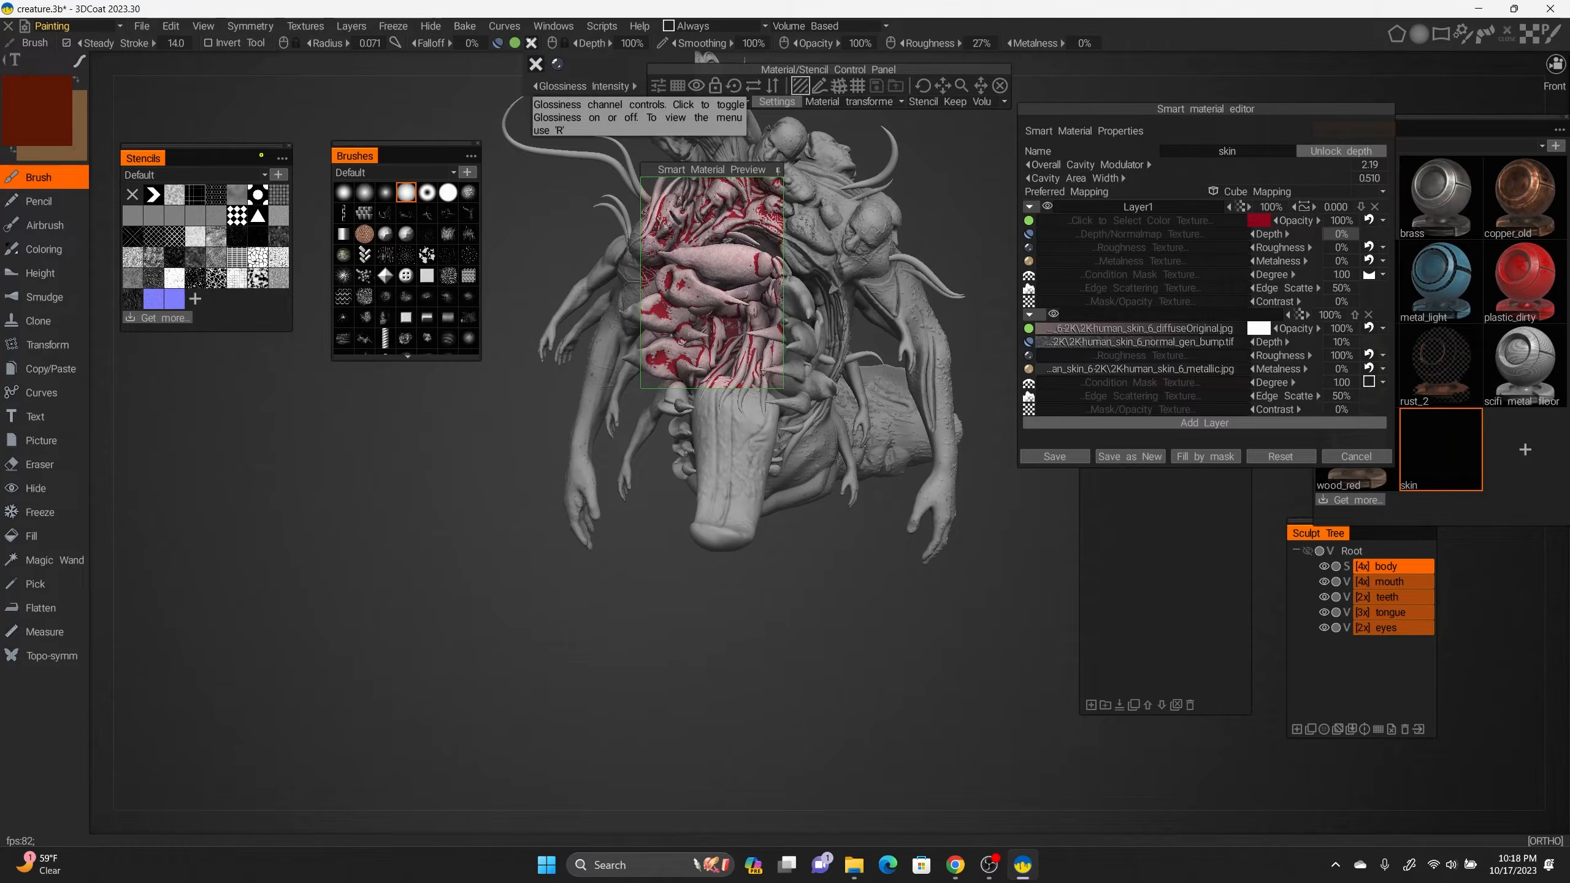
Try the More on Convex, Less on Concave and More on Flat conditions for the red Layer1.
middle_click_drag(683, 343, 688, 465)
left_click_drag(688, 464, 927, 475, "alt")
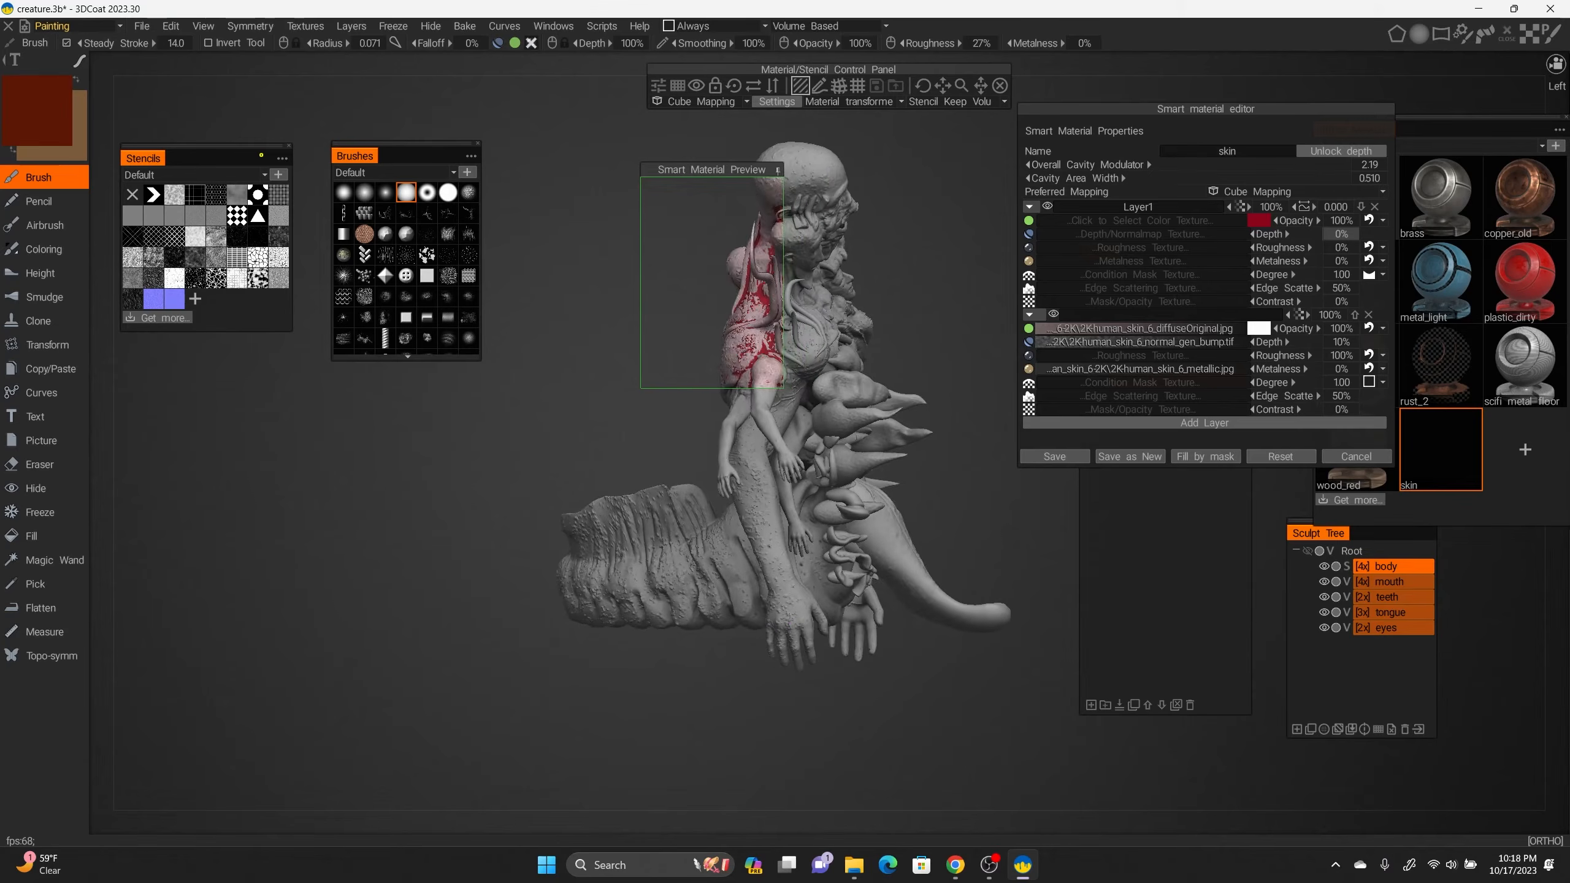
left_click_drag(964, 624, 694, 646, "alt")
left_click_drag(698, 442, 705, 486, "alt")
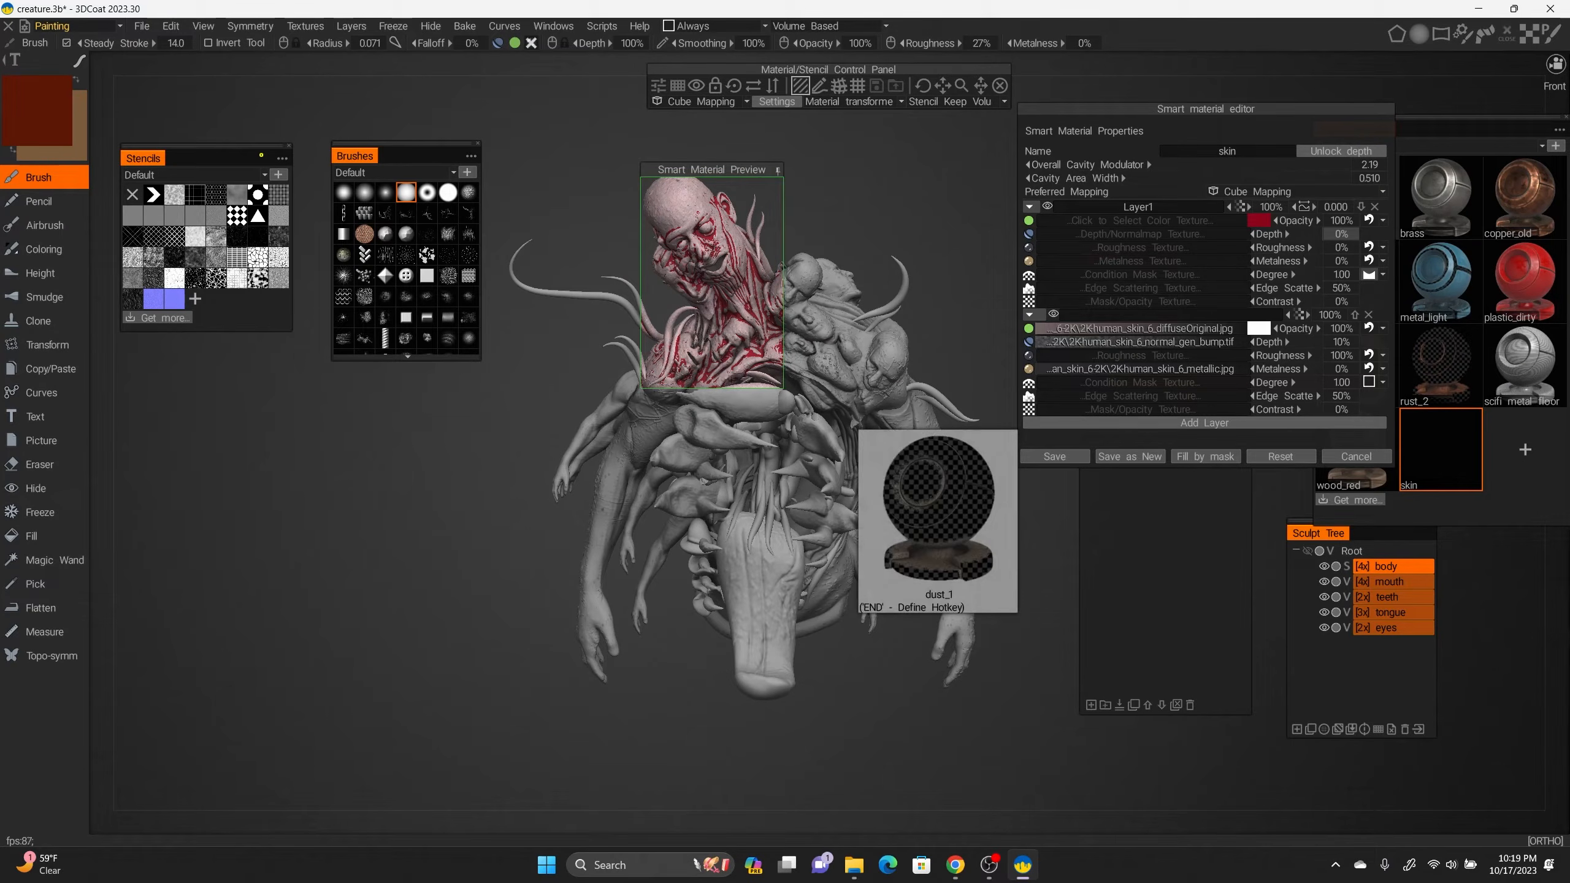
left_click(1383, 275)
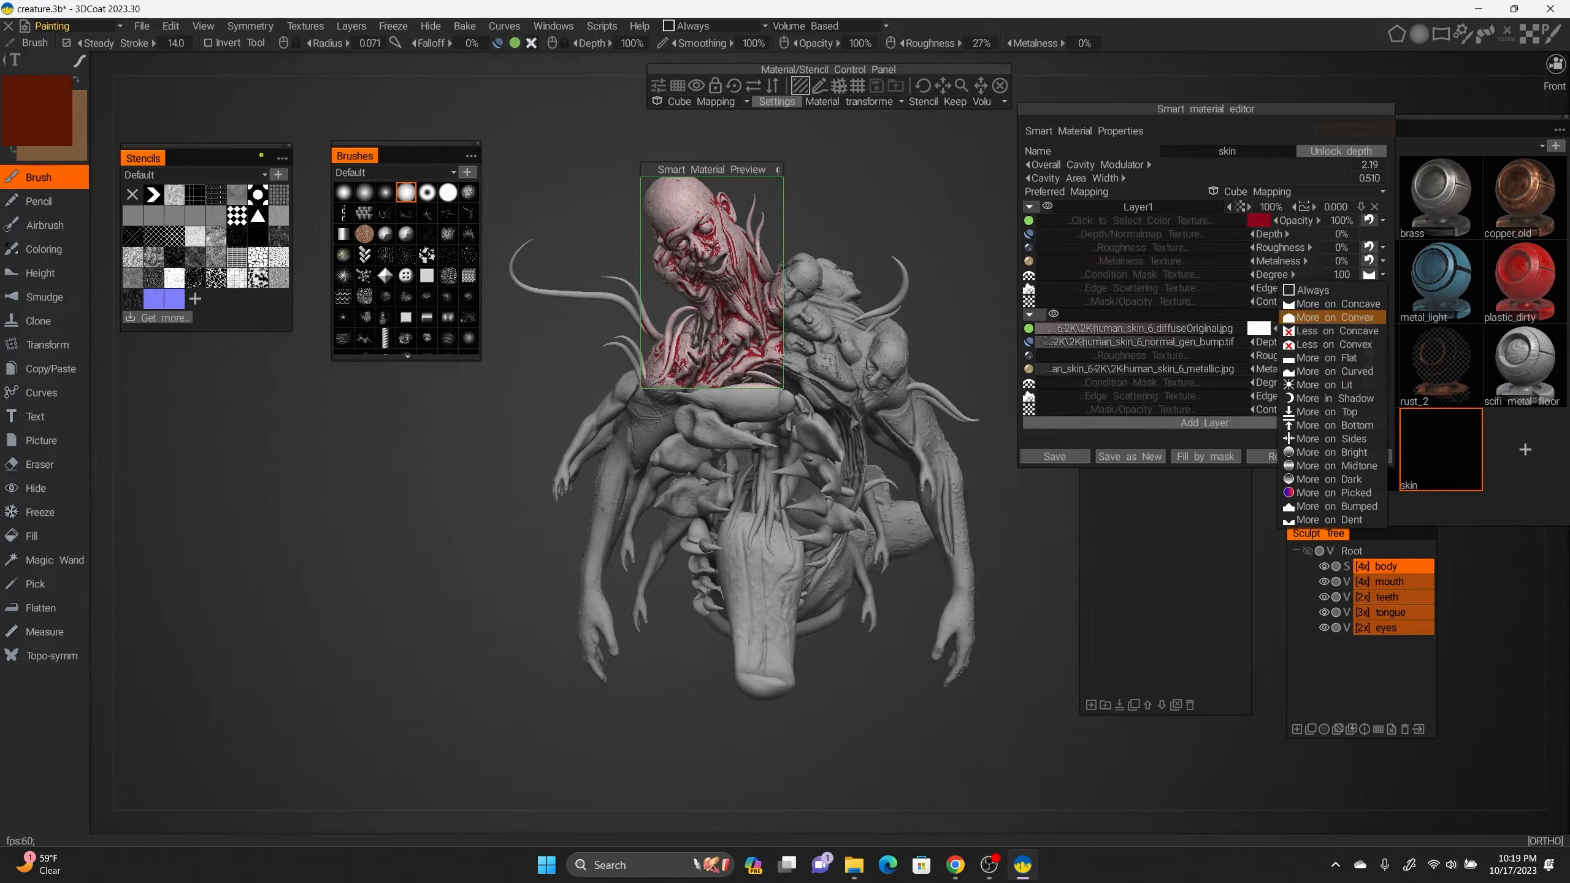
left_click(1329, 318)
left_click(1384, 275)
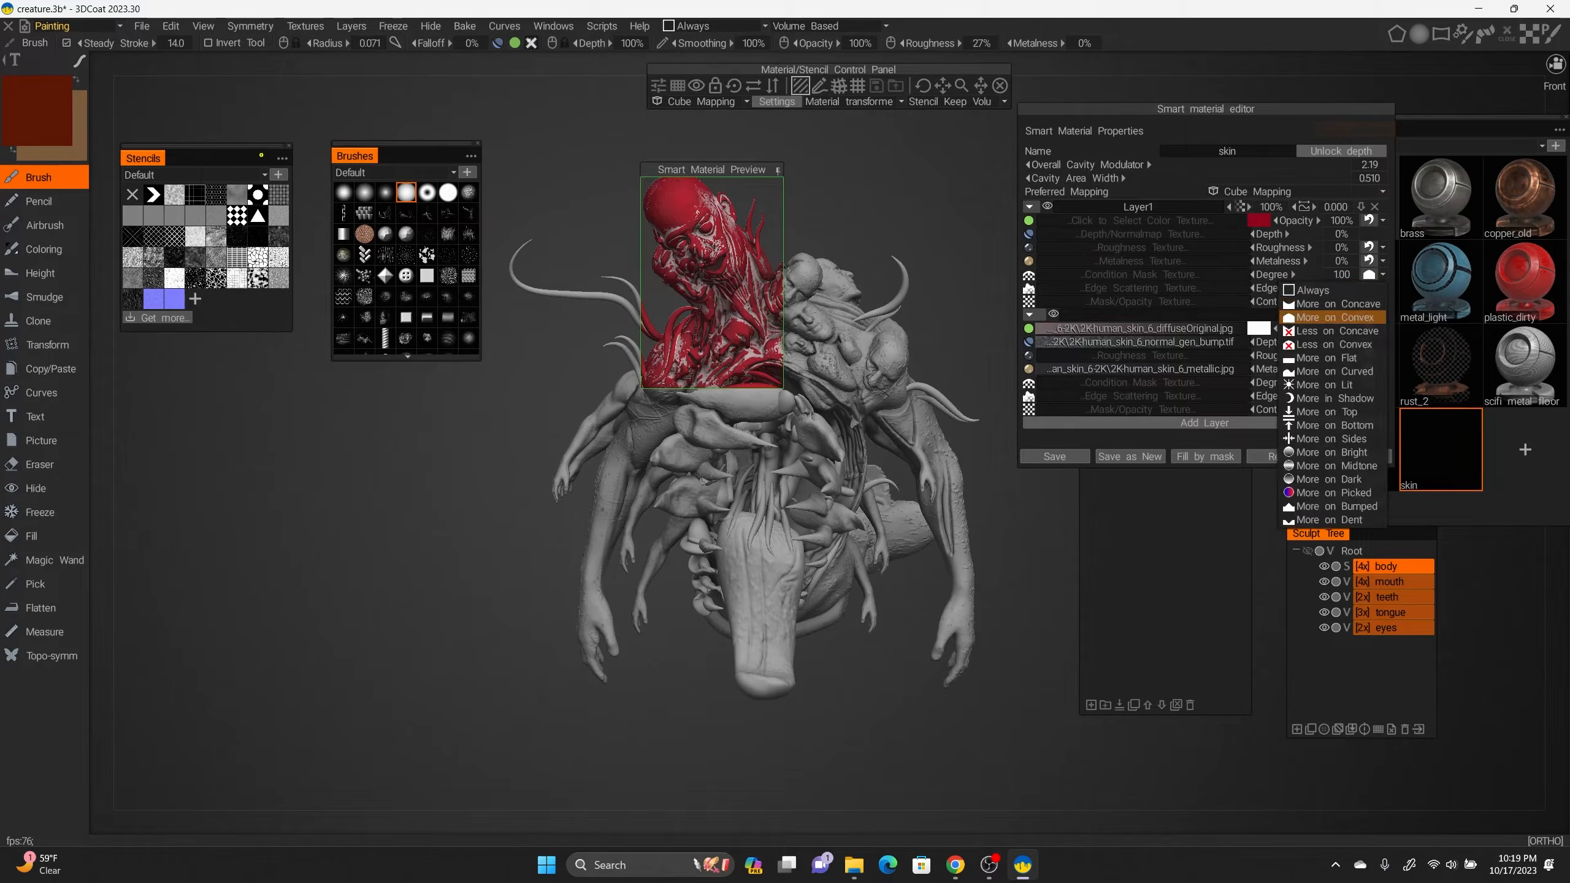
left_click(1329, 330)
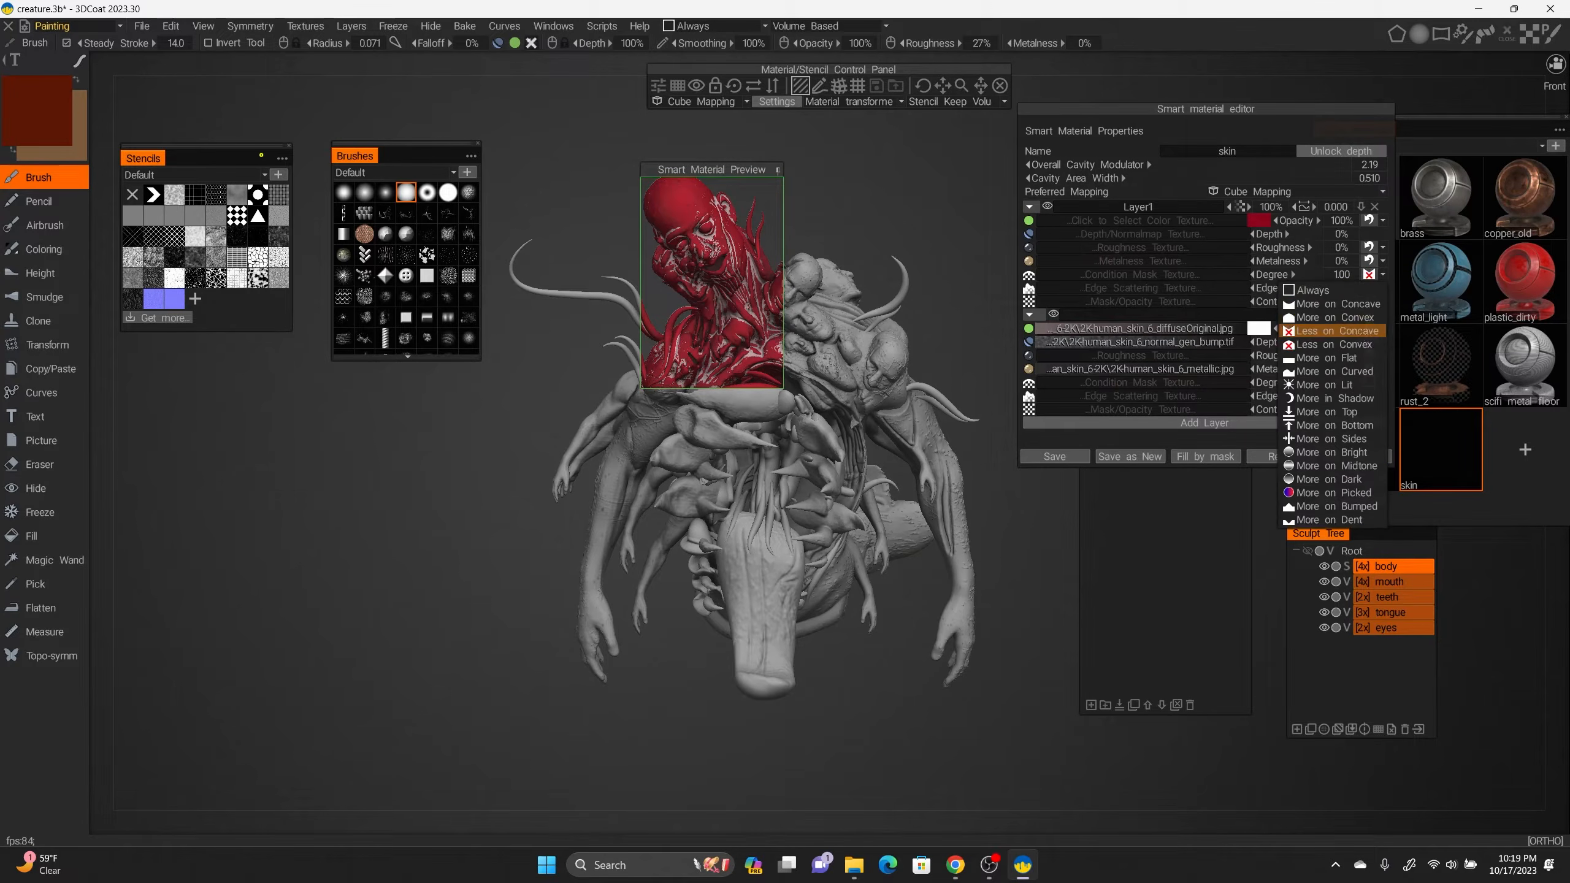
left_click(1383, 274)
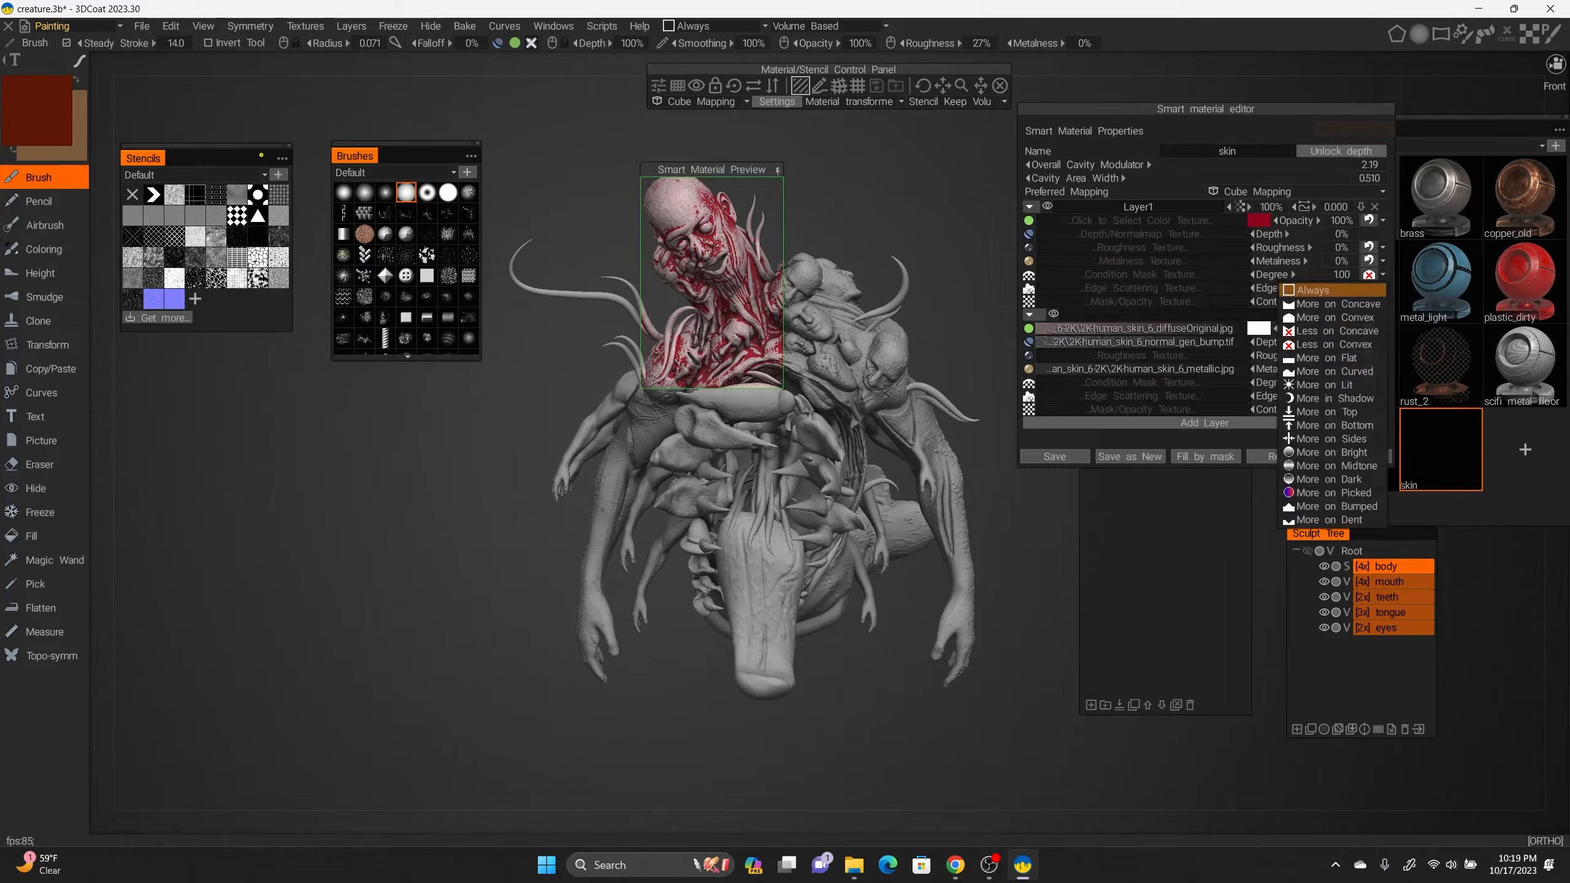
left_click(1331, 359)
Compare the flat result over the torso, then try the More on Curved, More on Lit and More in Shadow conditions for Layer1.
left_click_drag(433, 526, 279, 439)
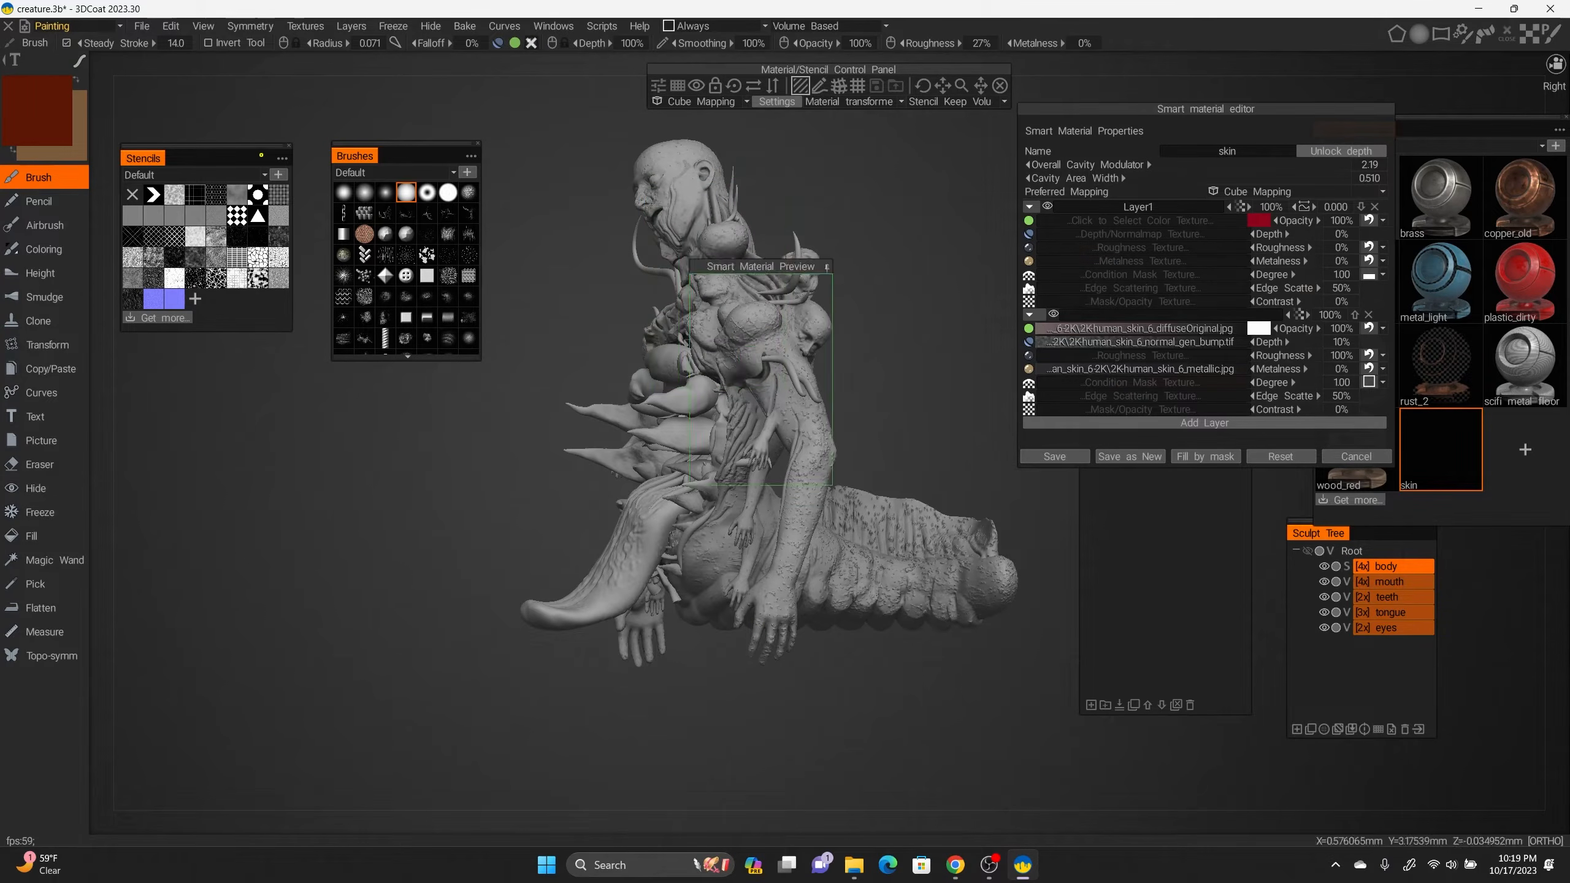
left_click_drag(810, 339, 785, 214)
left_click_drag(278, 439, 470, 439)
left_click(1369, 275)
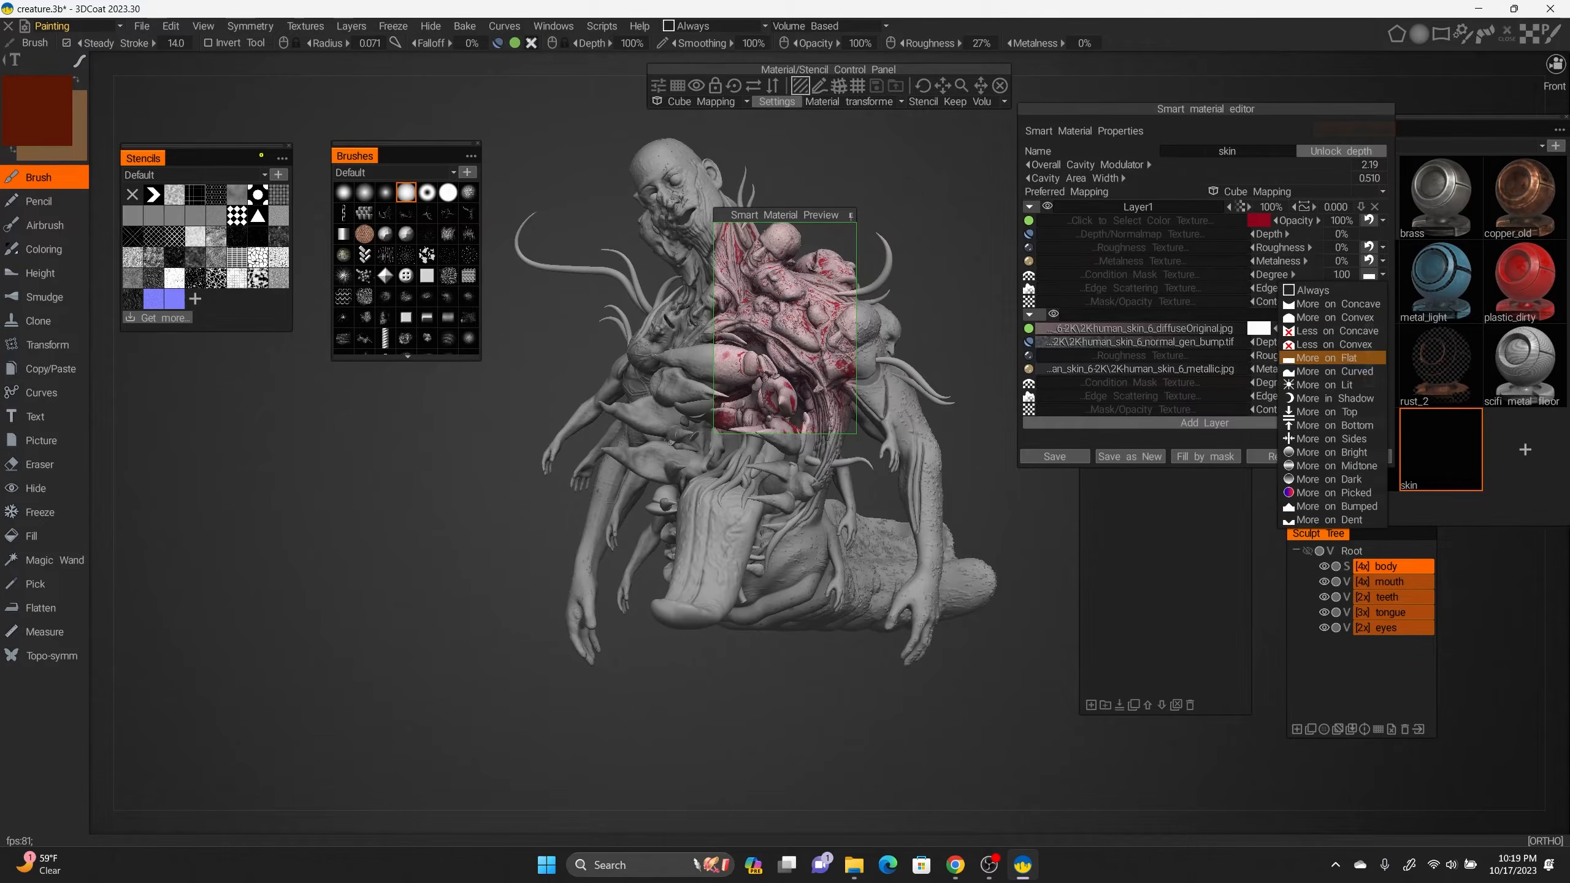
left_click(1334, 371)
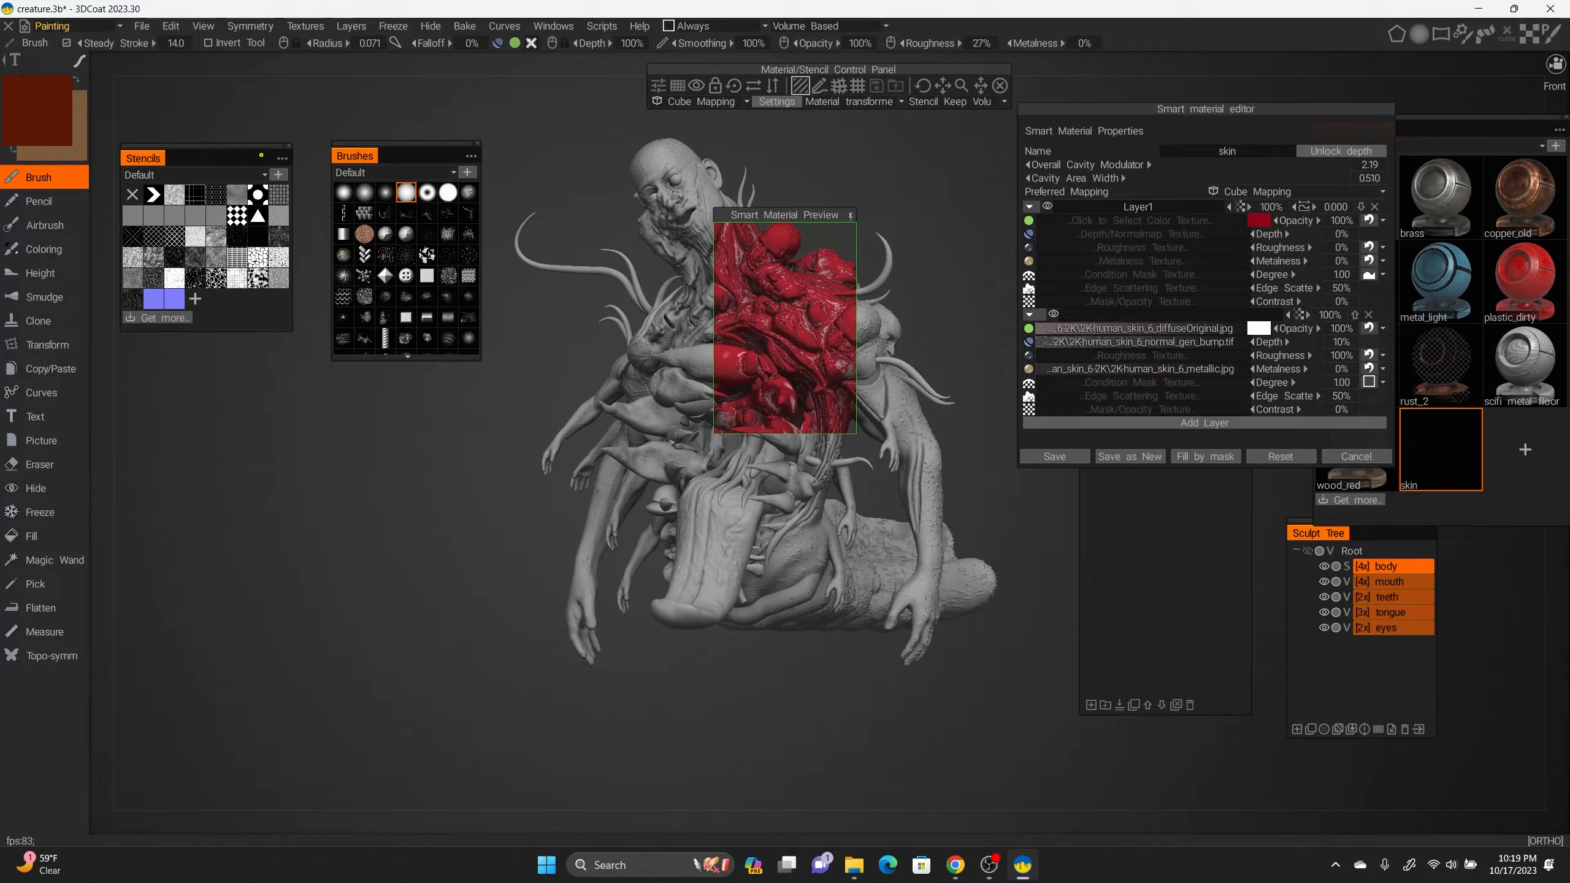
left_click(1369, 274)
left_click(1334, 385)
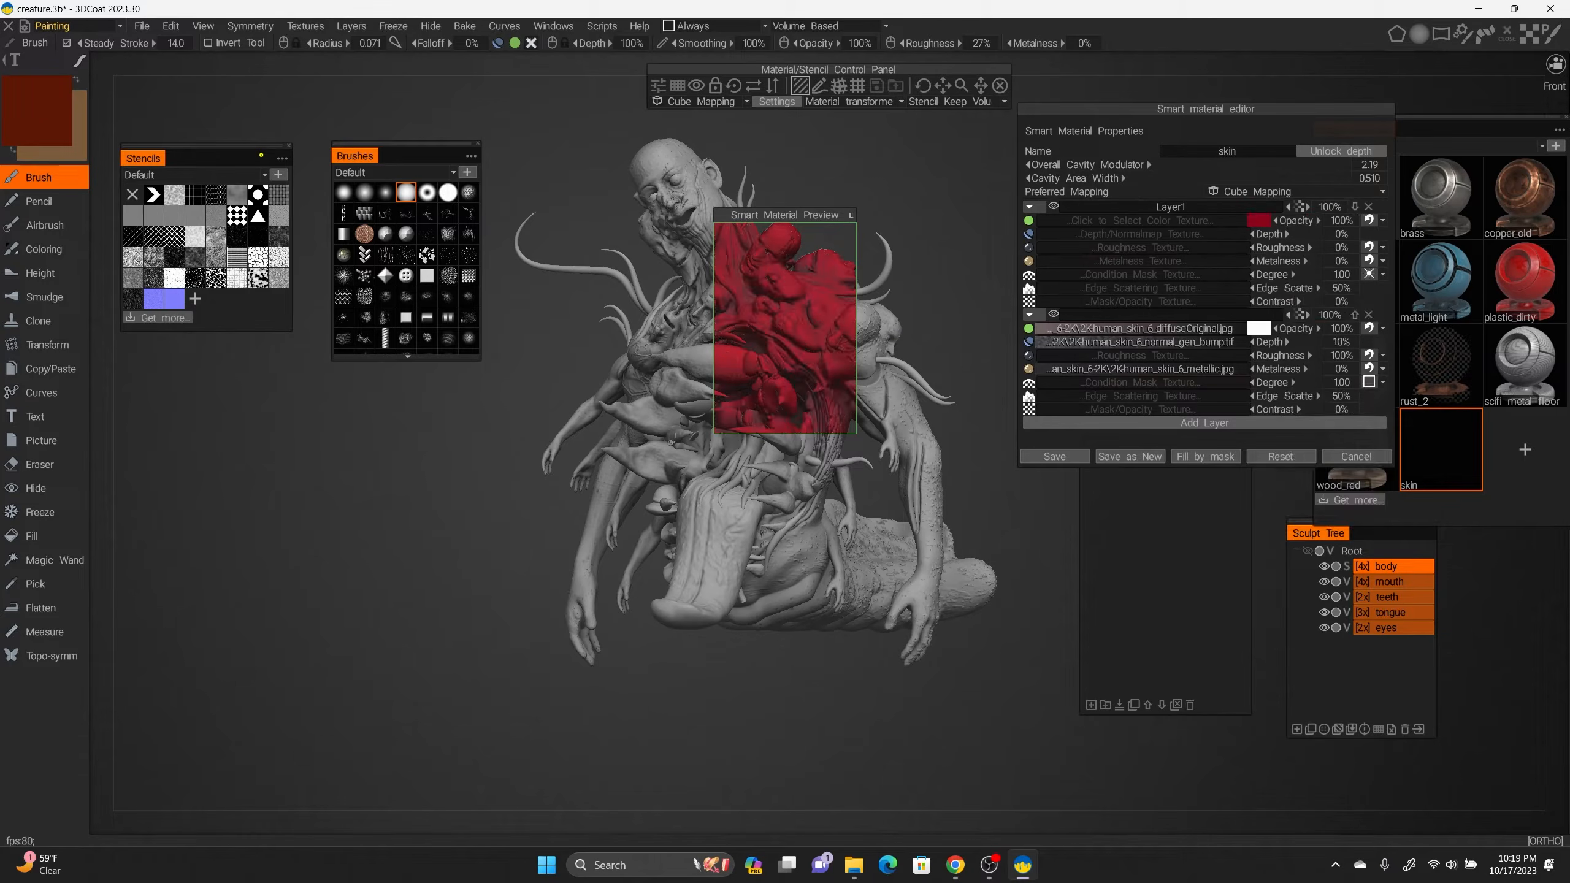
left_click(1369, 275)
left_click(1335, 399)
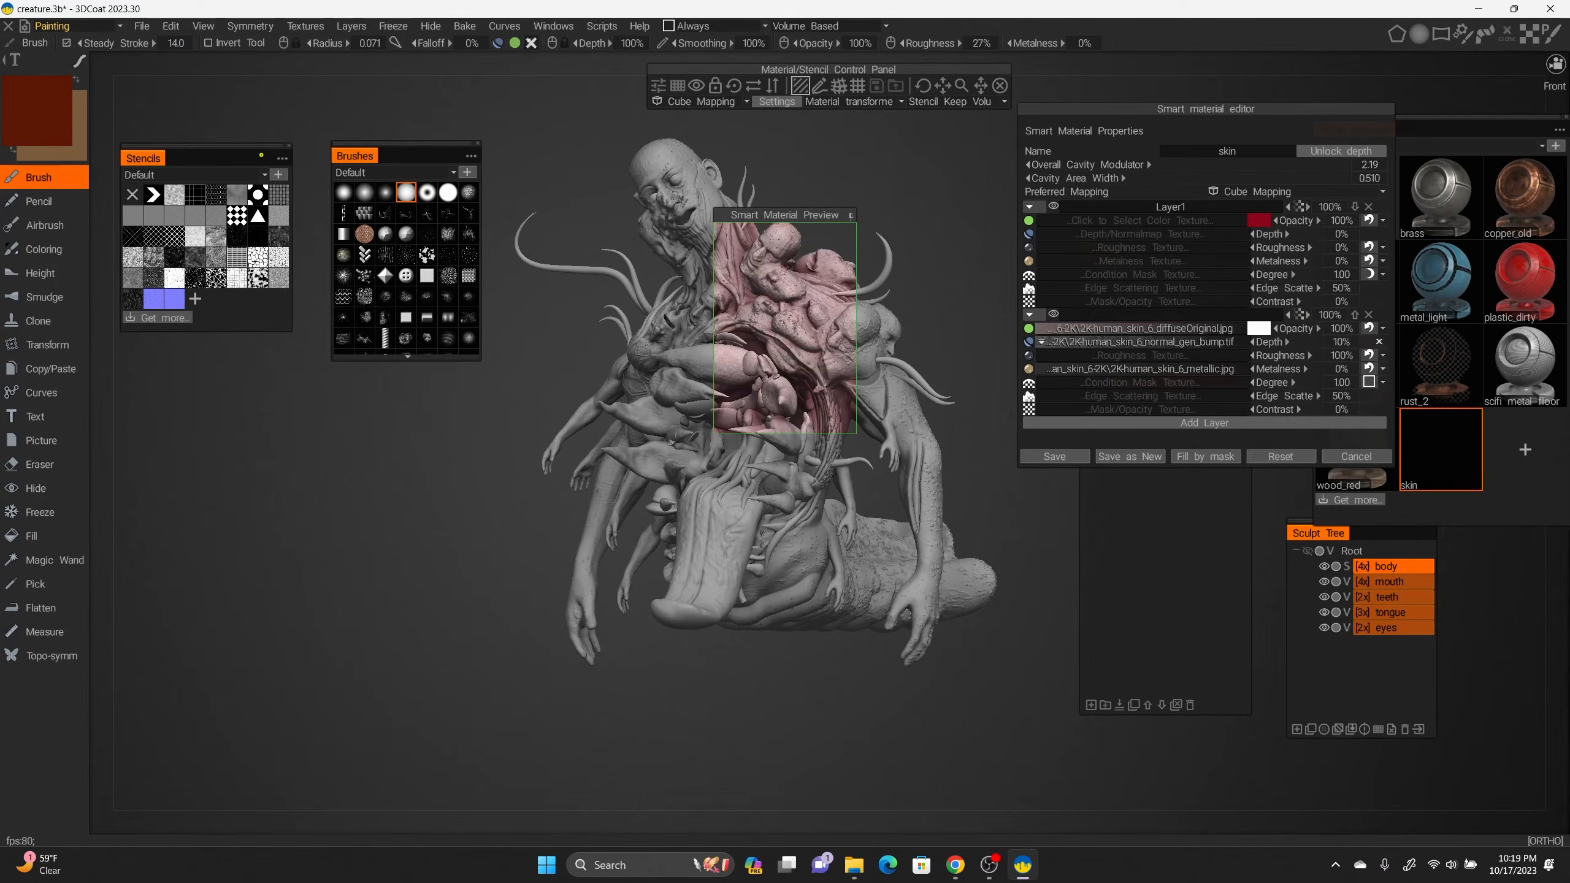
Preview the material over the main head from the front and set Layer1's condition to More on Flat.
left_click_drag(784, 214, 661, 129)
left_click_drag(655, 632, 757, 631)
left_click_drag(662, 129, 730, 142)
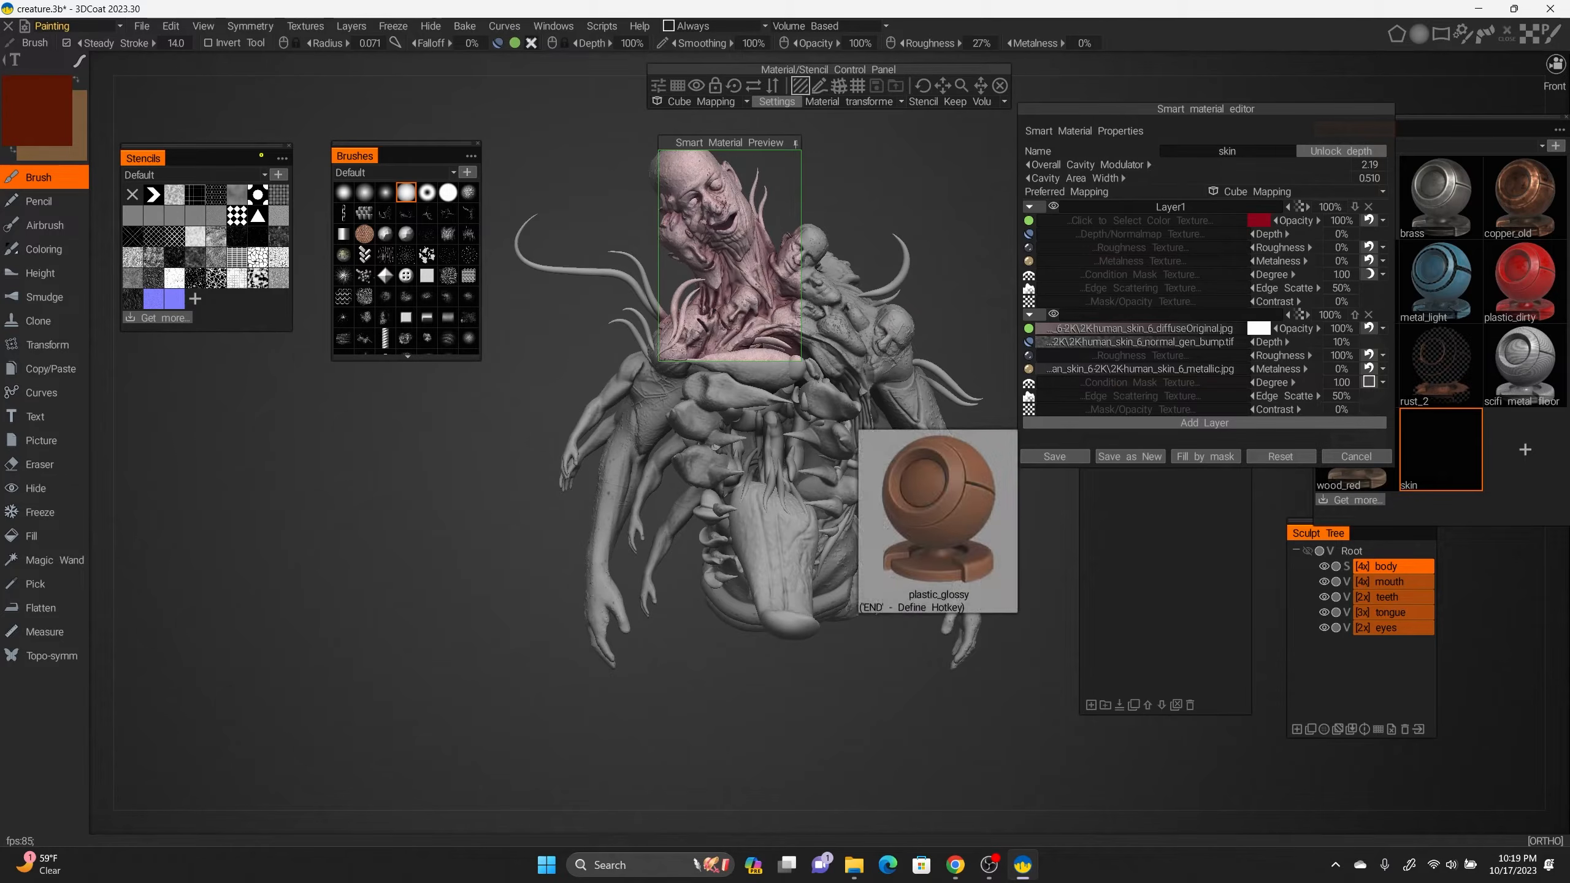
left_click(1383, 274)
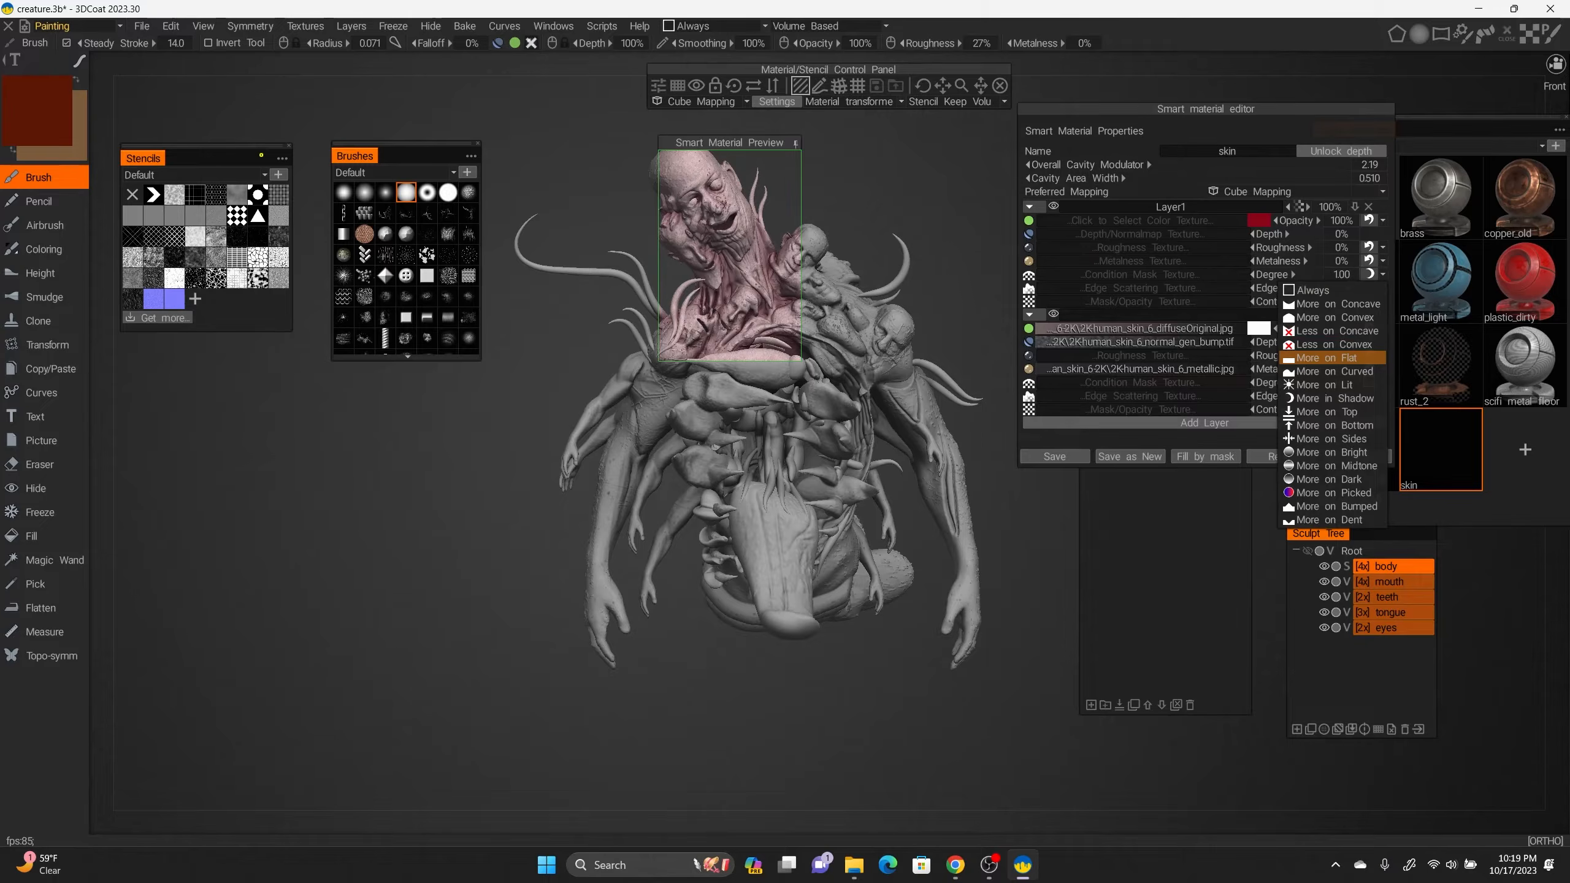
left_click(1329, 357)
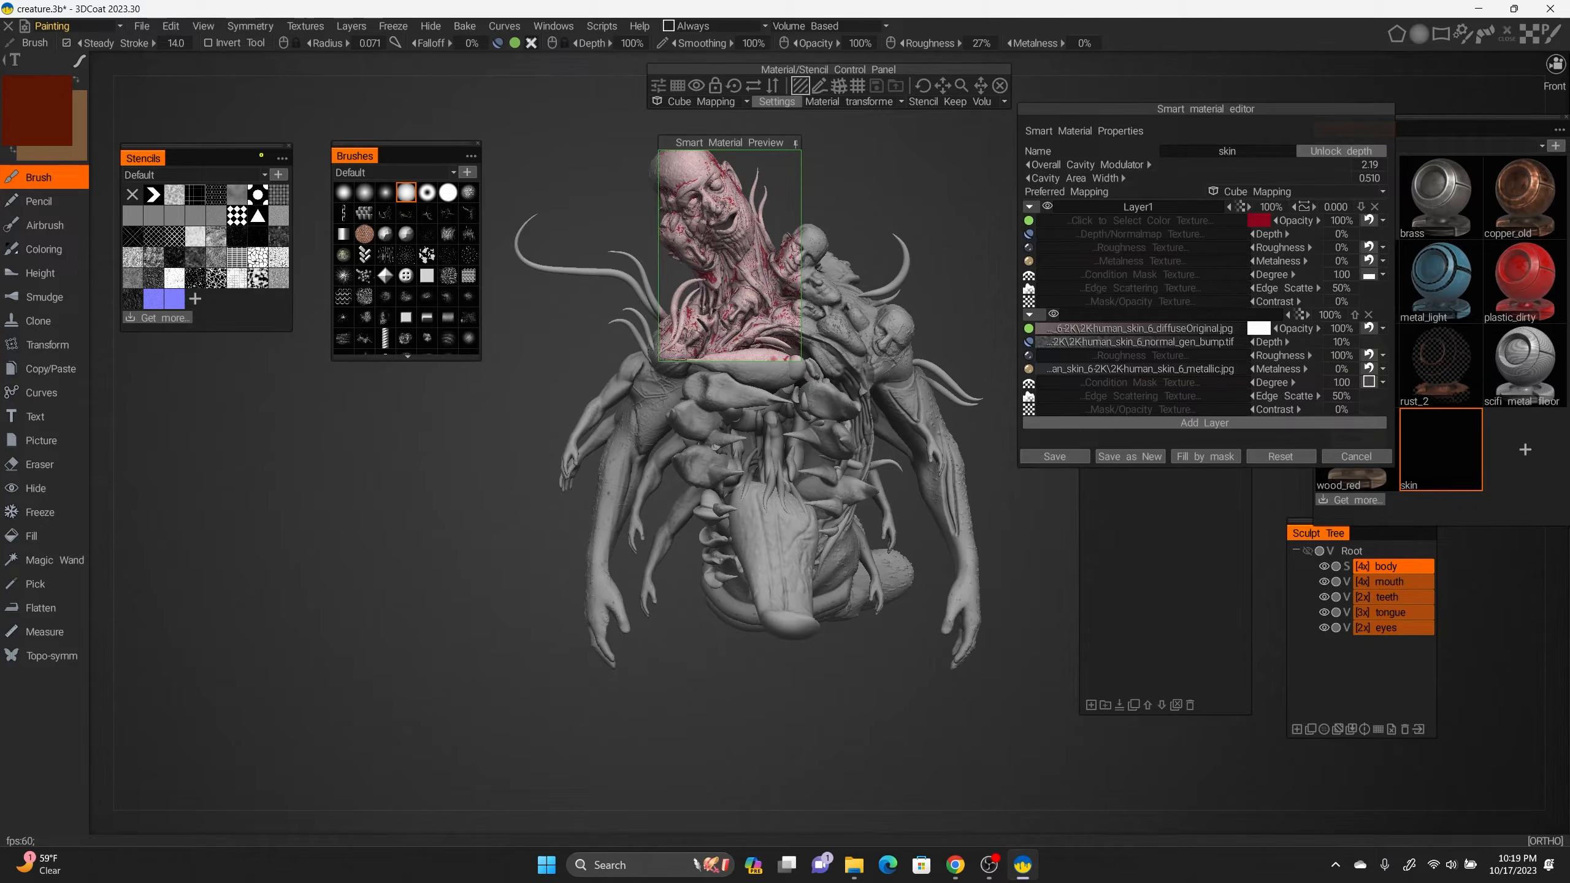
left_click(1383, 275)
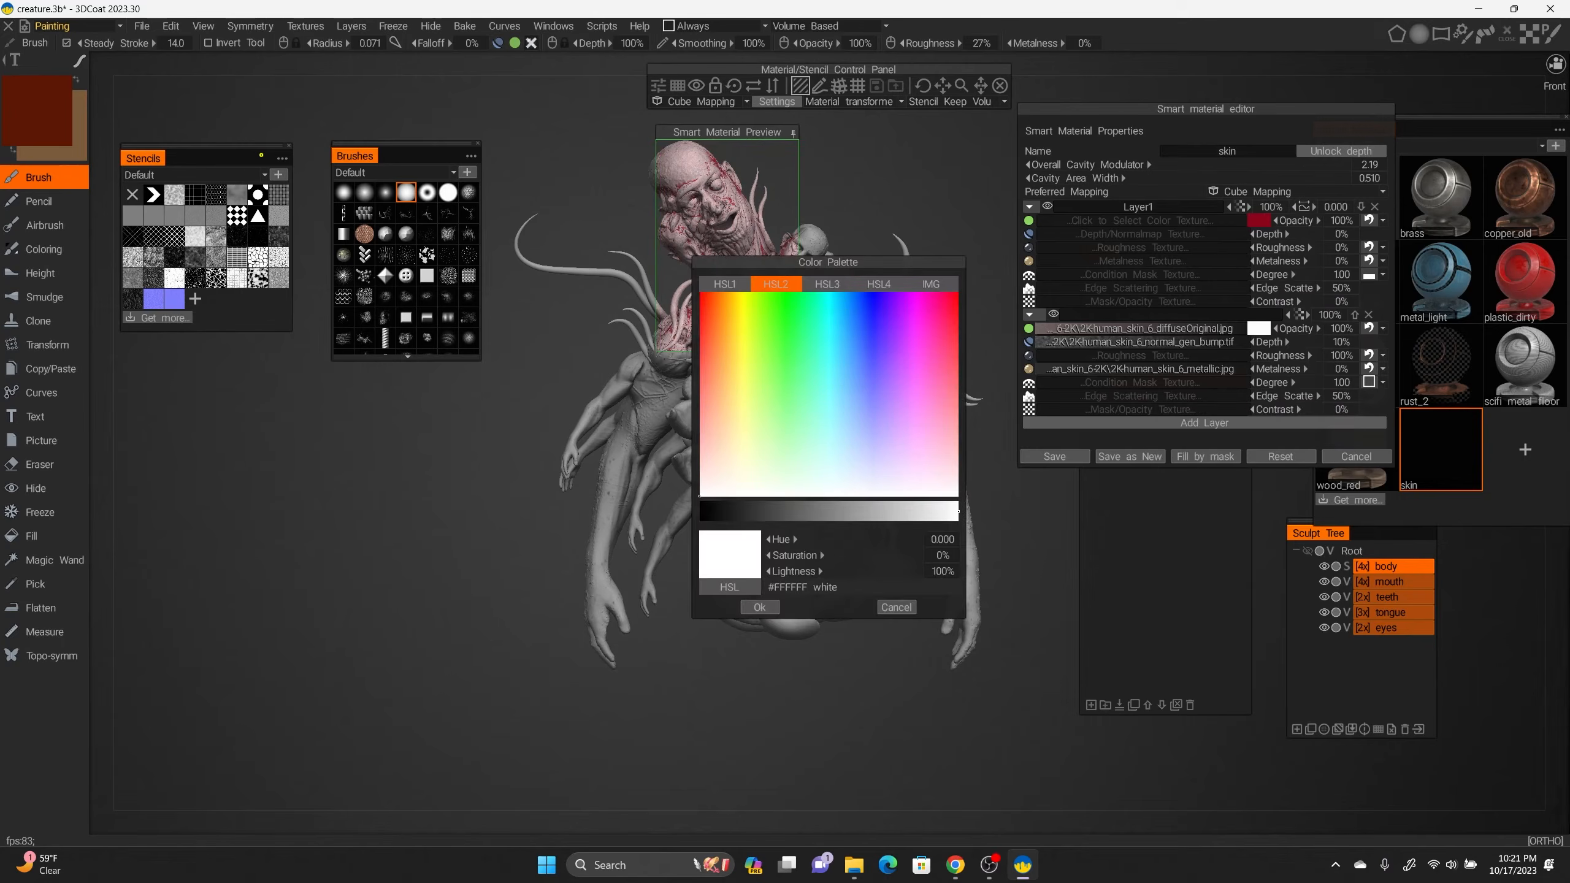
Tint the human skin texture of the smart material's bottom layer pale beige, about #E3CFA9.
left_click_drag(878, 262, 1088, 209)
left_click(939, 380)
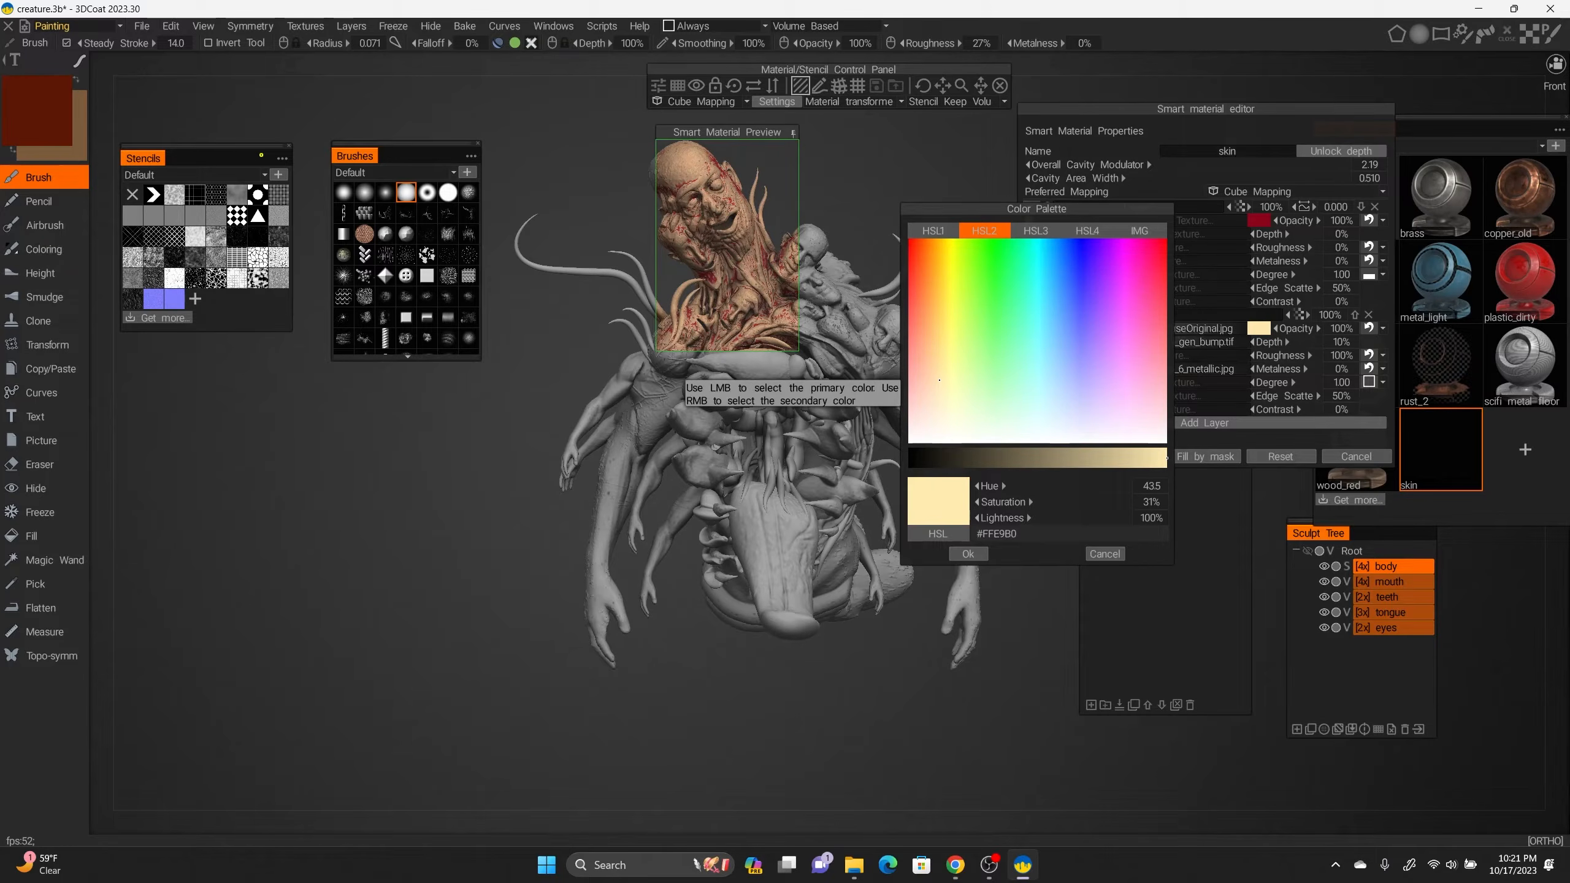
left_click(933, 364)
left_click_drag(932, 364, 941, 383)
left_click_drag(1166, 457, 1138, 458)
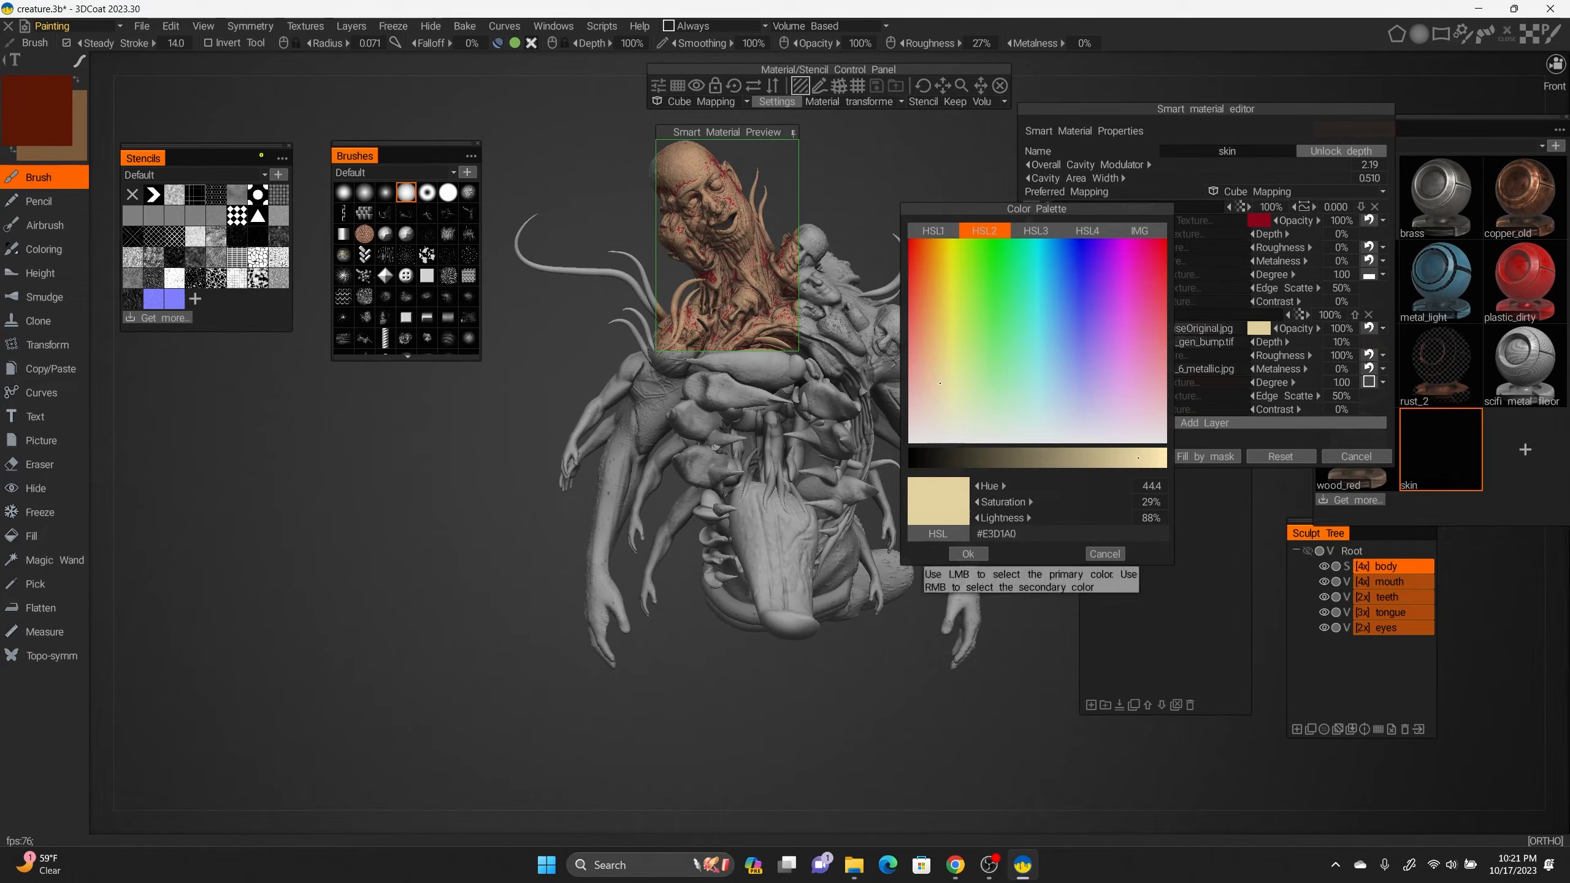
left_click_drag(940, 383, 937, 392)
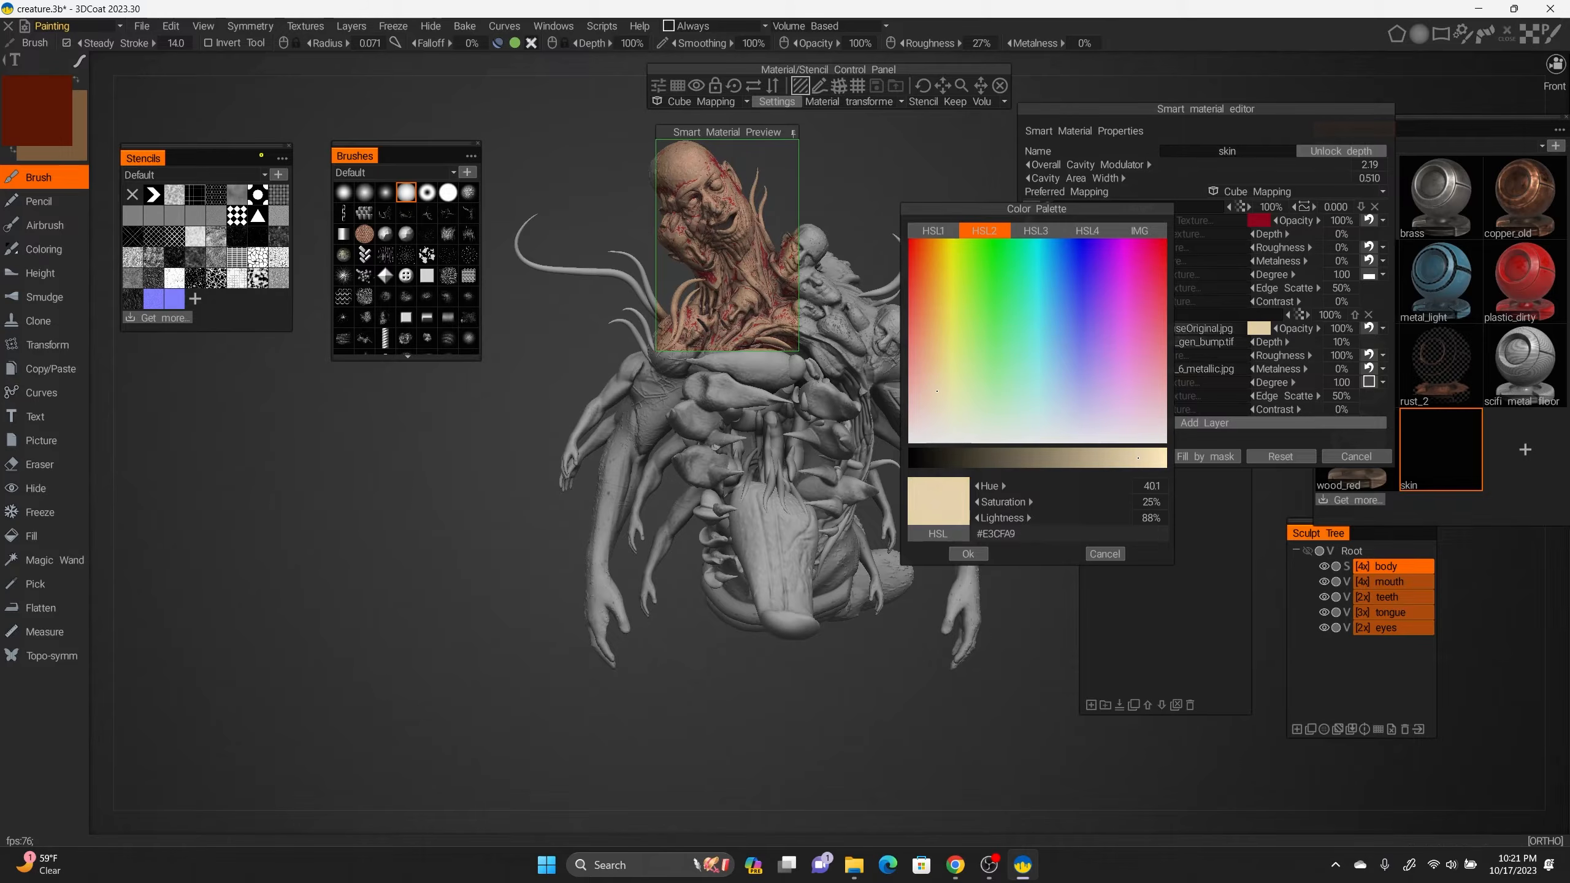
left_click(968, 553)
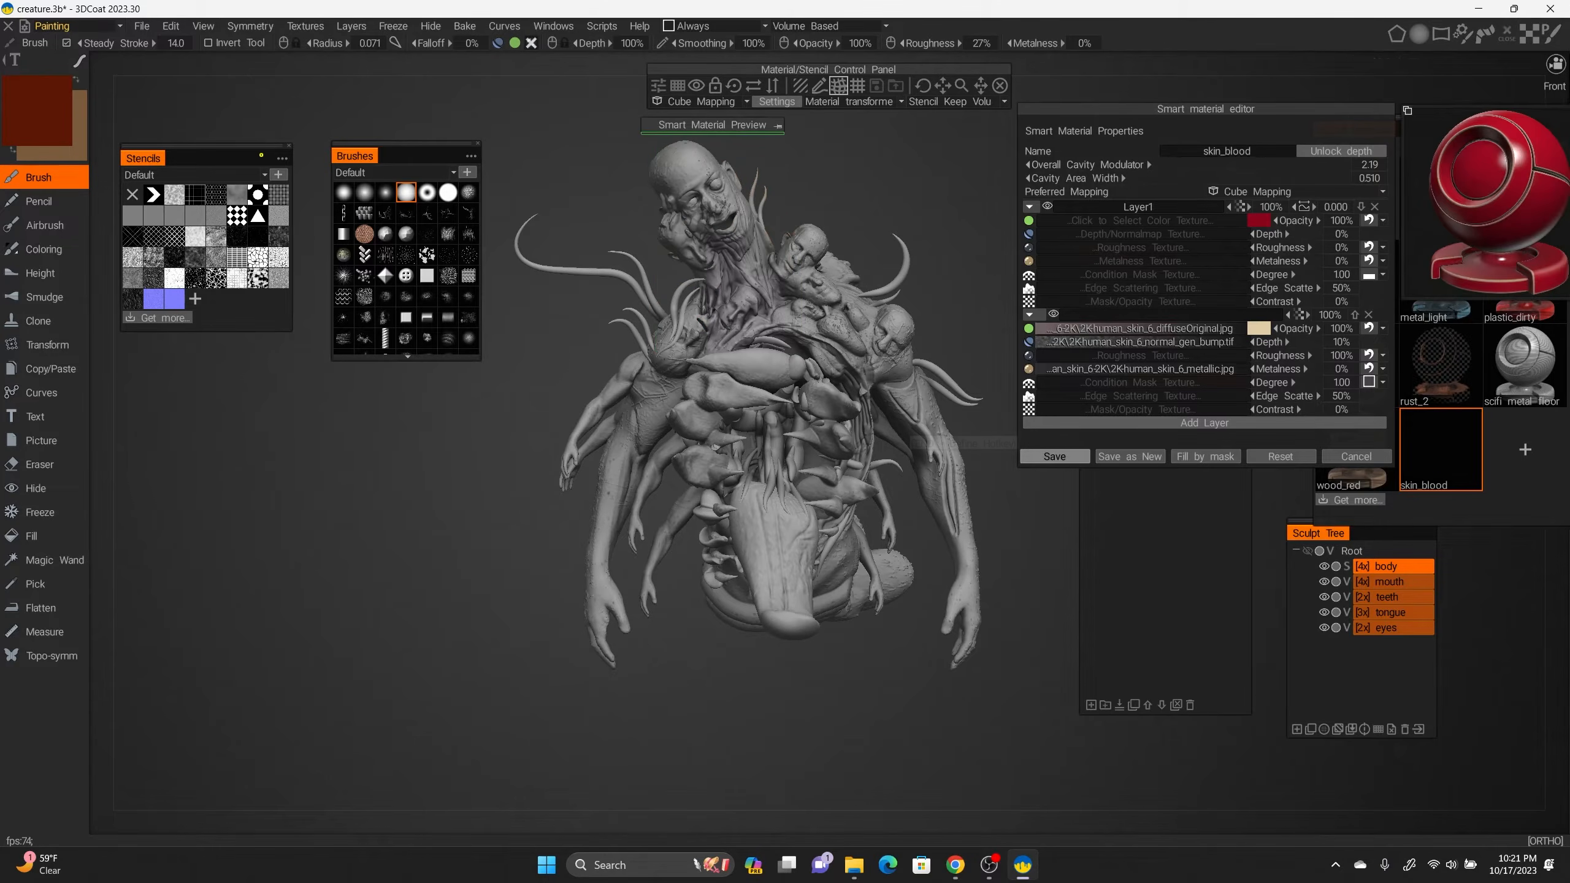
Save the smart material as skin_blood and fill the creature's body with it on Layer1.
left_click(1053, 456)
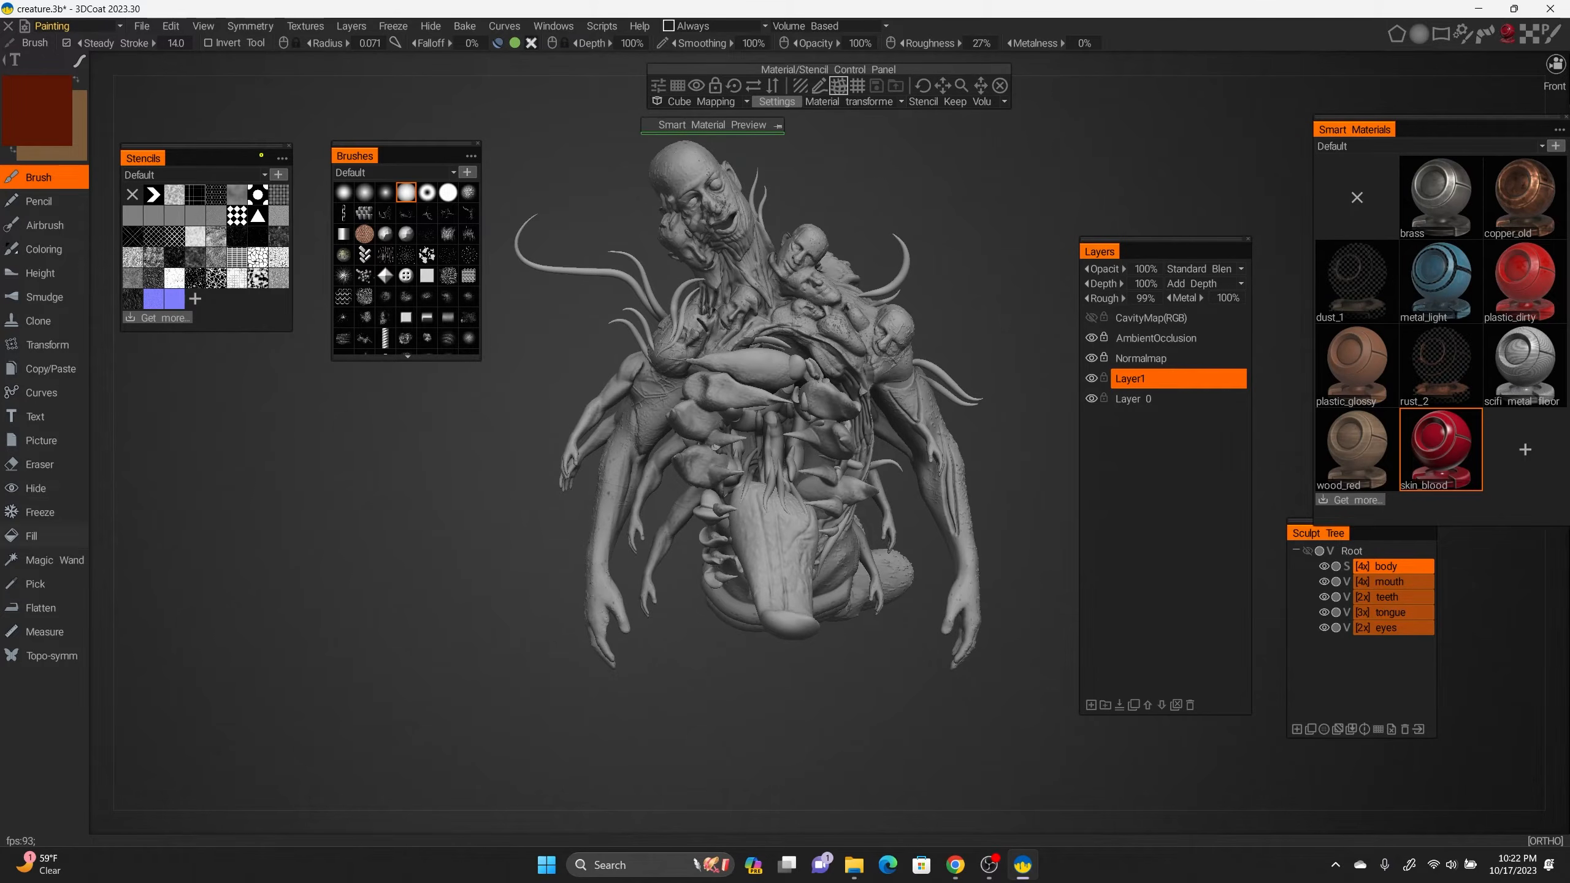
left_click(37, 535)
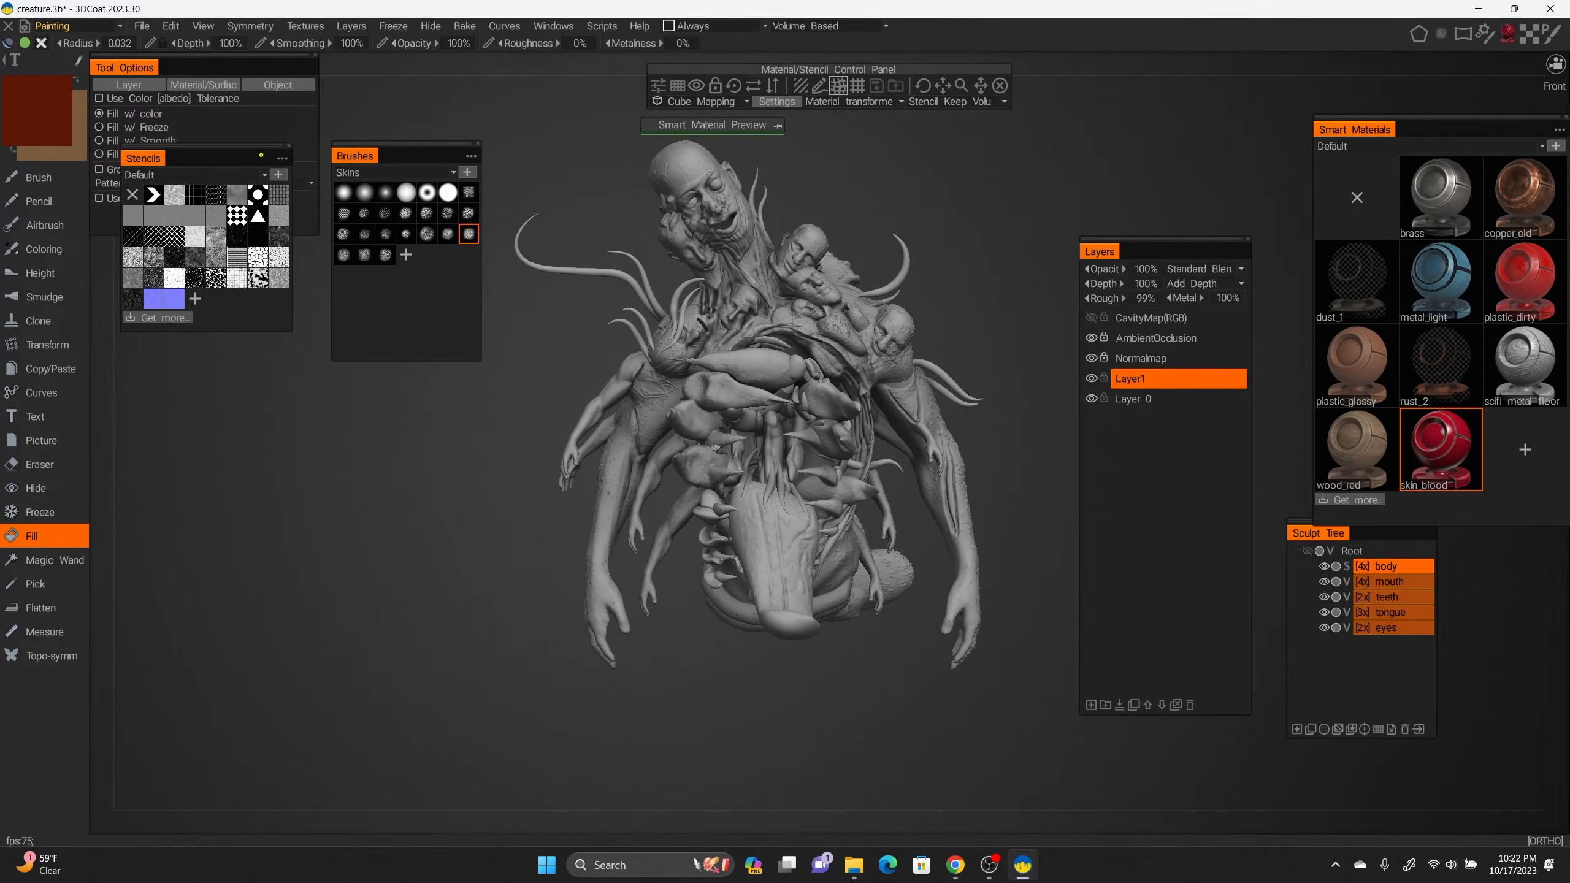
left_click(687, 175)
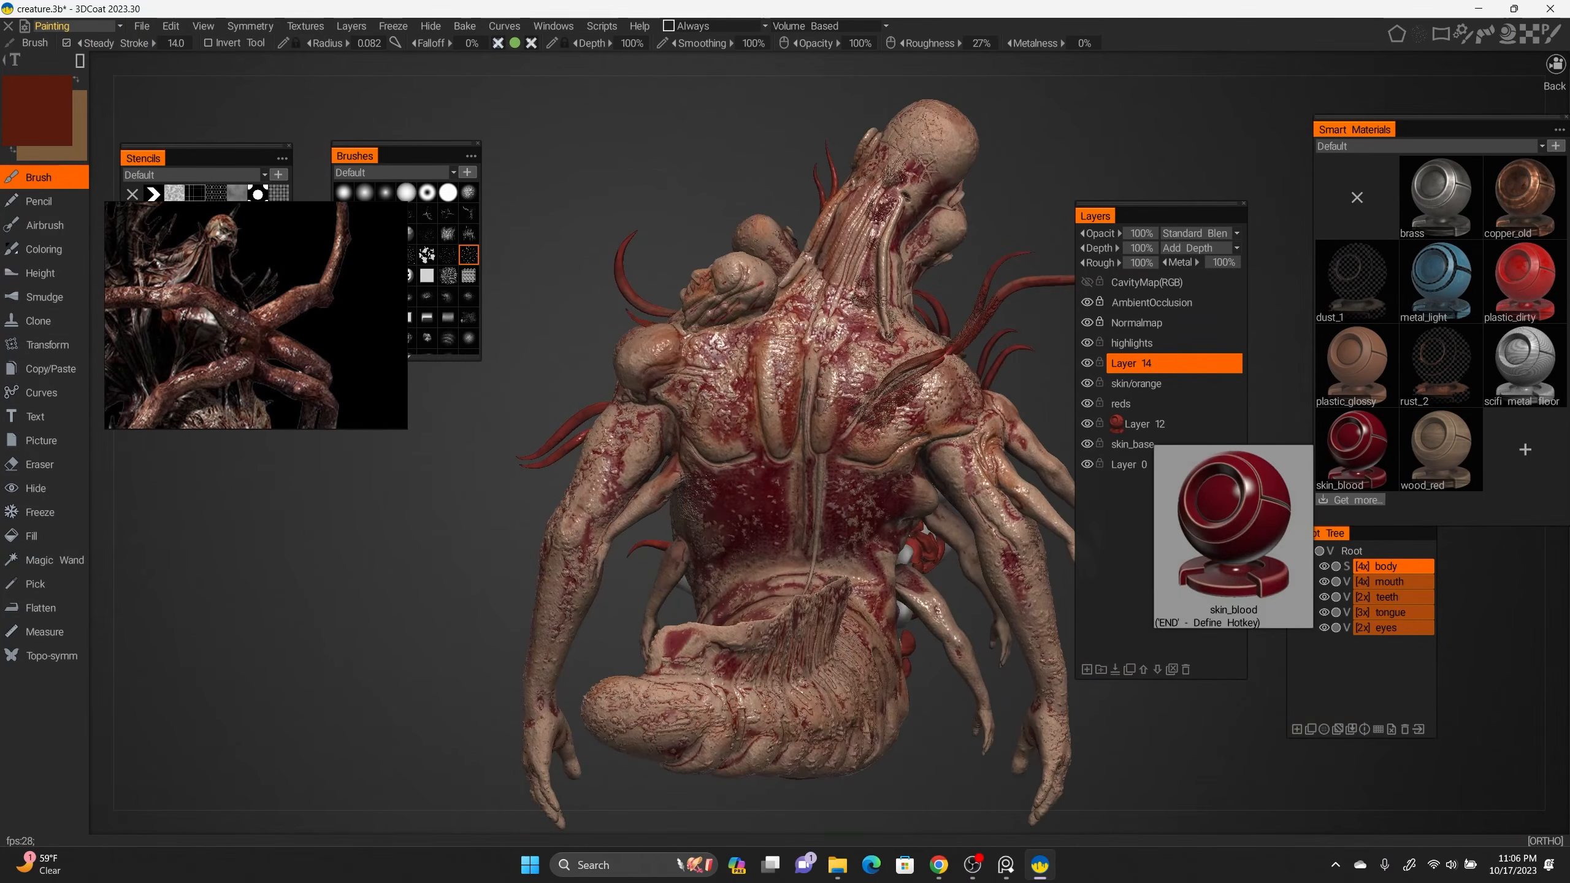
Bring the segmented-body reference images into view and set Layer 14's blending mode to Multiply.
left_click_drag(1020, 371, 557, 235, "alt")
right_click_drag(557, 235, 556, 260, "alt")
scroll(256, 315, "down", 3)
middle_click_drag(255, 371, 294, 210)
left_click(1198, 234)
left_click(1181, 262)
Choose the plain round brush for the tail's underside and sample a dark brown paint colour.
left_click_drag(804, 433, 771, 489, "alt")
left_click_drag(677, 529, 677, 530)
left_click(344, 192)
left_click_drag(644, 398, 736, 510)
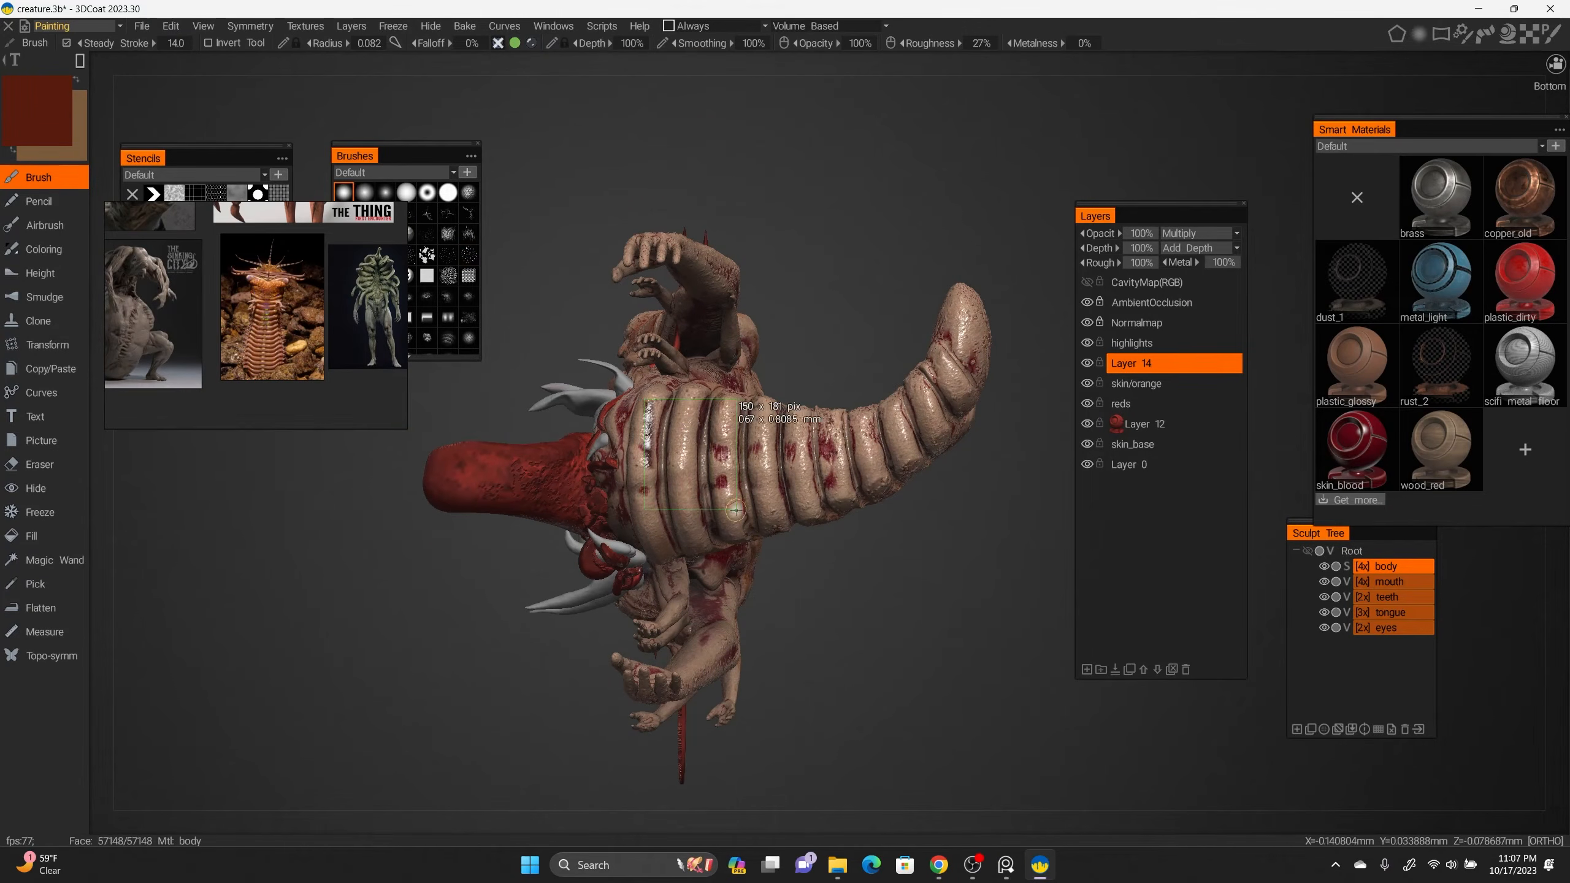
left_click(35, 583)
left_click(38, 177)
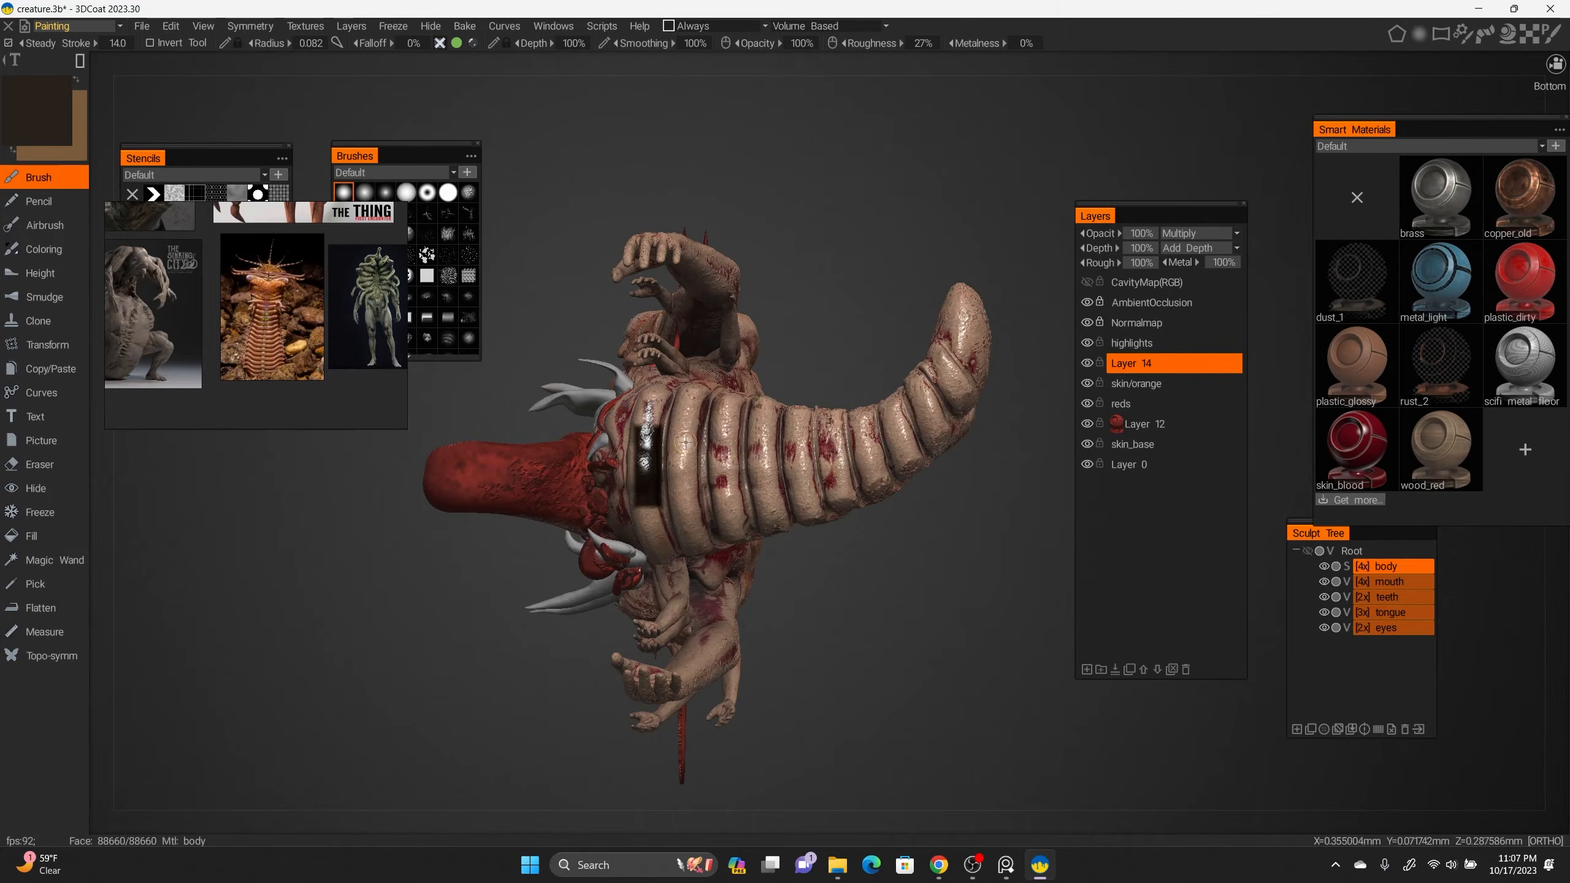
Shade the segments on the tail's underside with dark brown brush strokes at 48% opacity on Layer 14.
left_click_drag(646, 403, 641, 498)
left_click_drag(760, 403, 835, 513)
left_click_drag(860, 415, 955, 371)
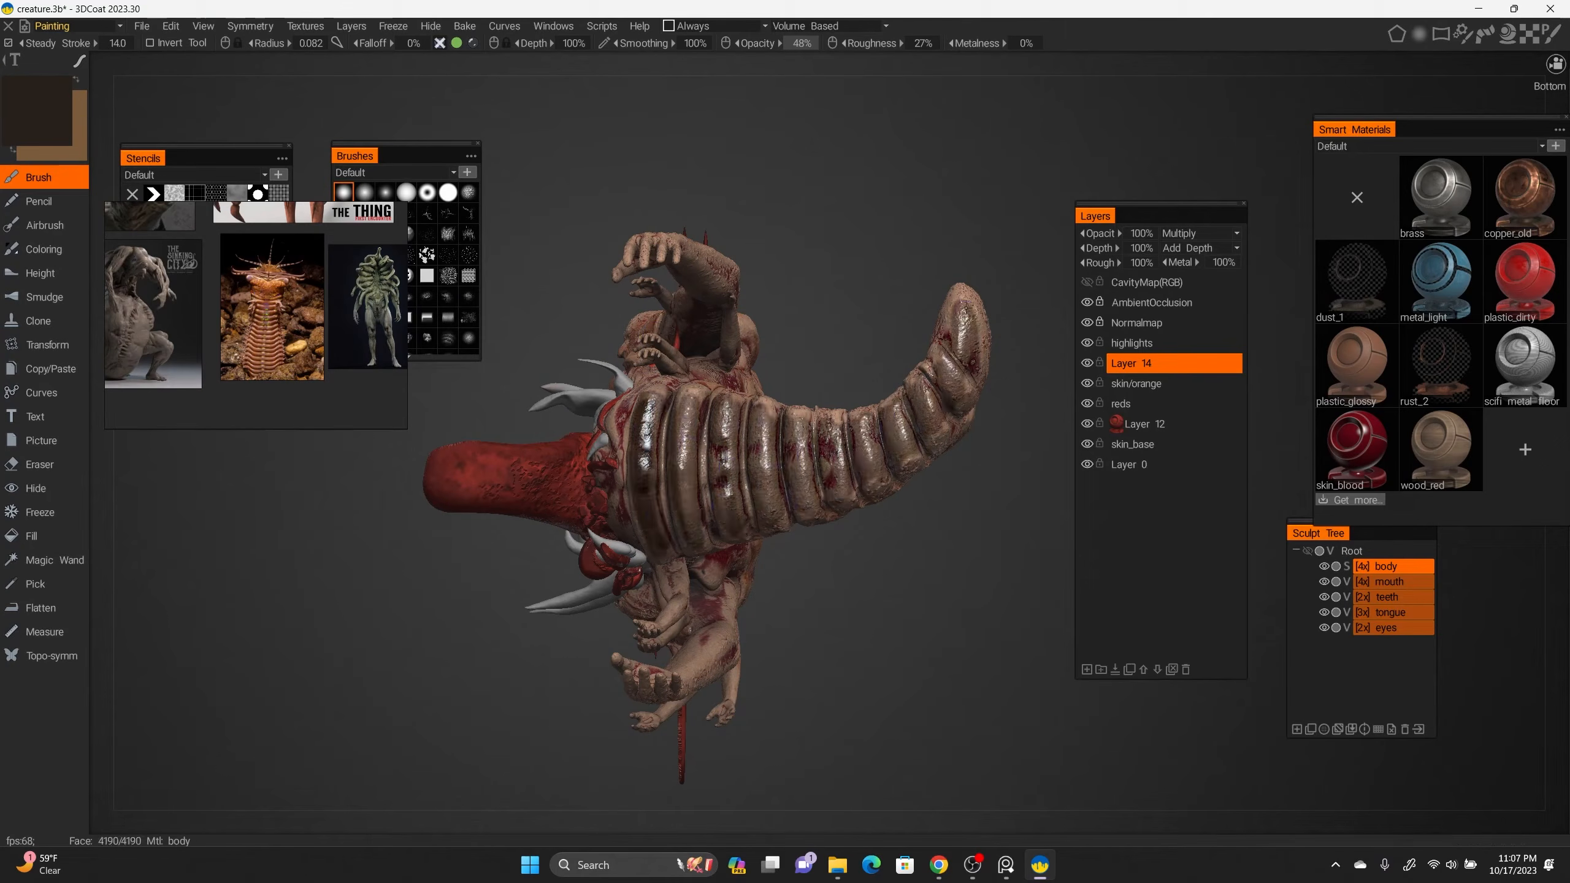
left_click_drag(896, 297, 878, 526)
left_click_drag(646, 353, 643, 464)
left_click_drag(878, 588, 587, 587)
left_click_drag(764, 413, 765, 476)
left_click_drag(717, 398, 723, 467)
left_click_drag(866, 588, 804, 618)
left_click_drag(550, 436, 549, 494)
left_click_drag(472, 480, 472, 519)
mouse_move(587, 618)
left_mouse_down()
mouse_move(649, 588)
mouse_move(865, 588)
left_mouse_up()
left_click_drag(587, 588, 865, 588)
Add a new layer above Layer 14 and preview brass and Metal-folder smart materials such as metal_dark and MTL00907_Metal on the torso.
right_click_drag(865, 587, 865, 650)
middle_click_drag(866, 495, 865, 600)
key("ctrl+shift+n")
left_click(1440, 197)
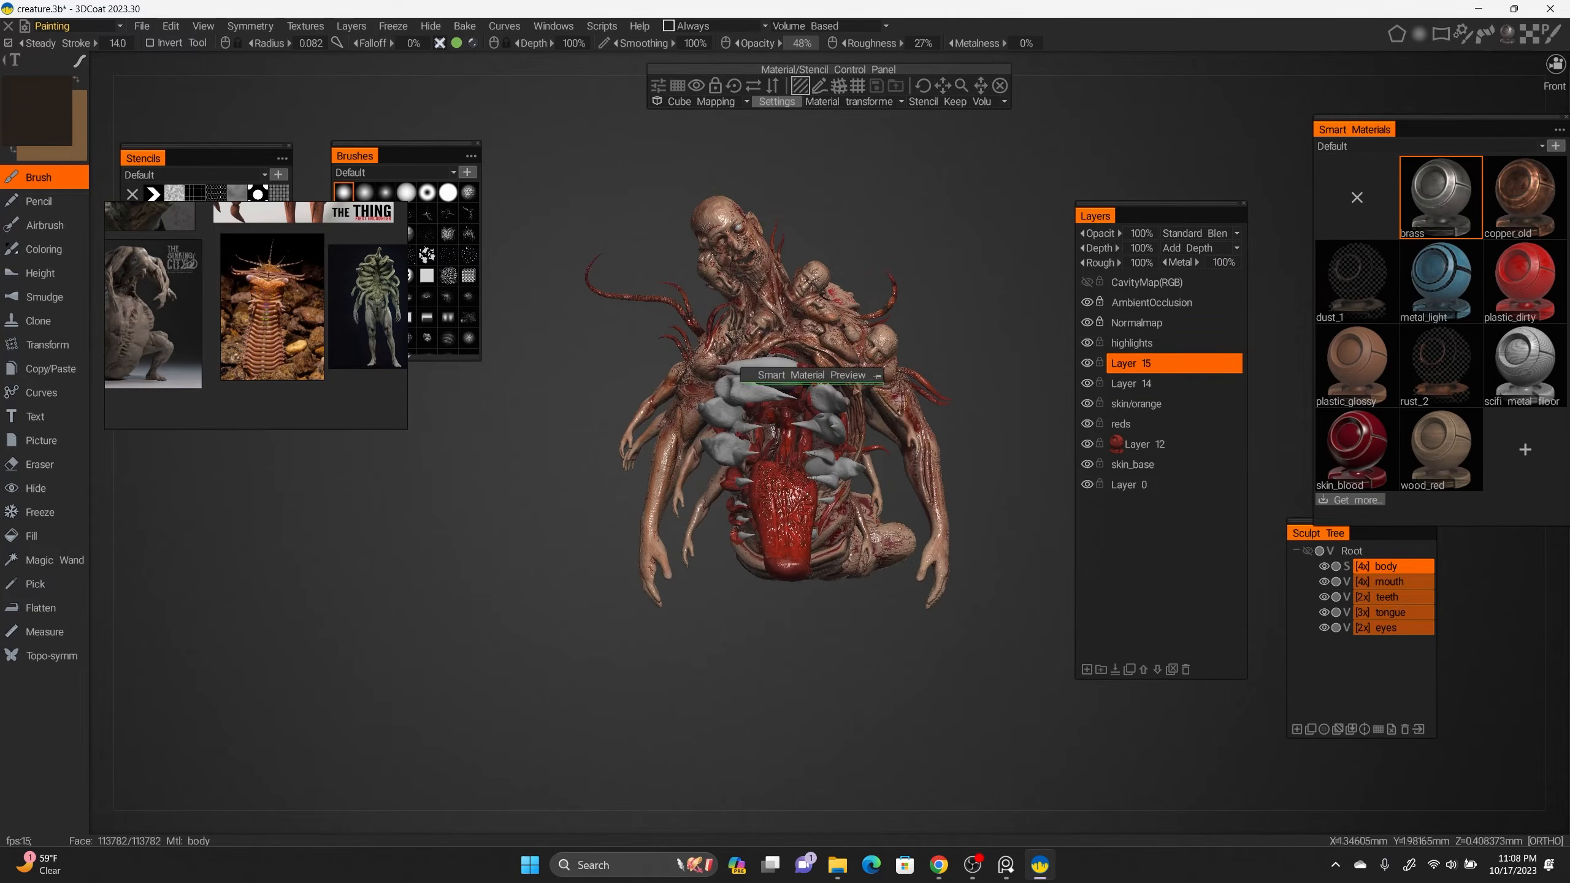
left_click(1425, 146)
left_click(1341, 209)
left_click(1524, 197)
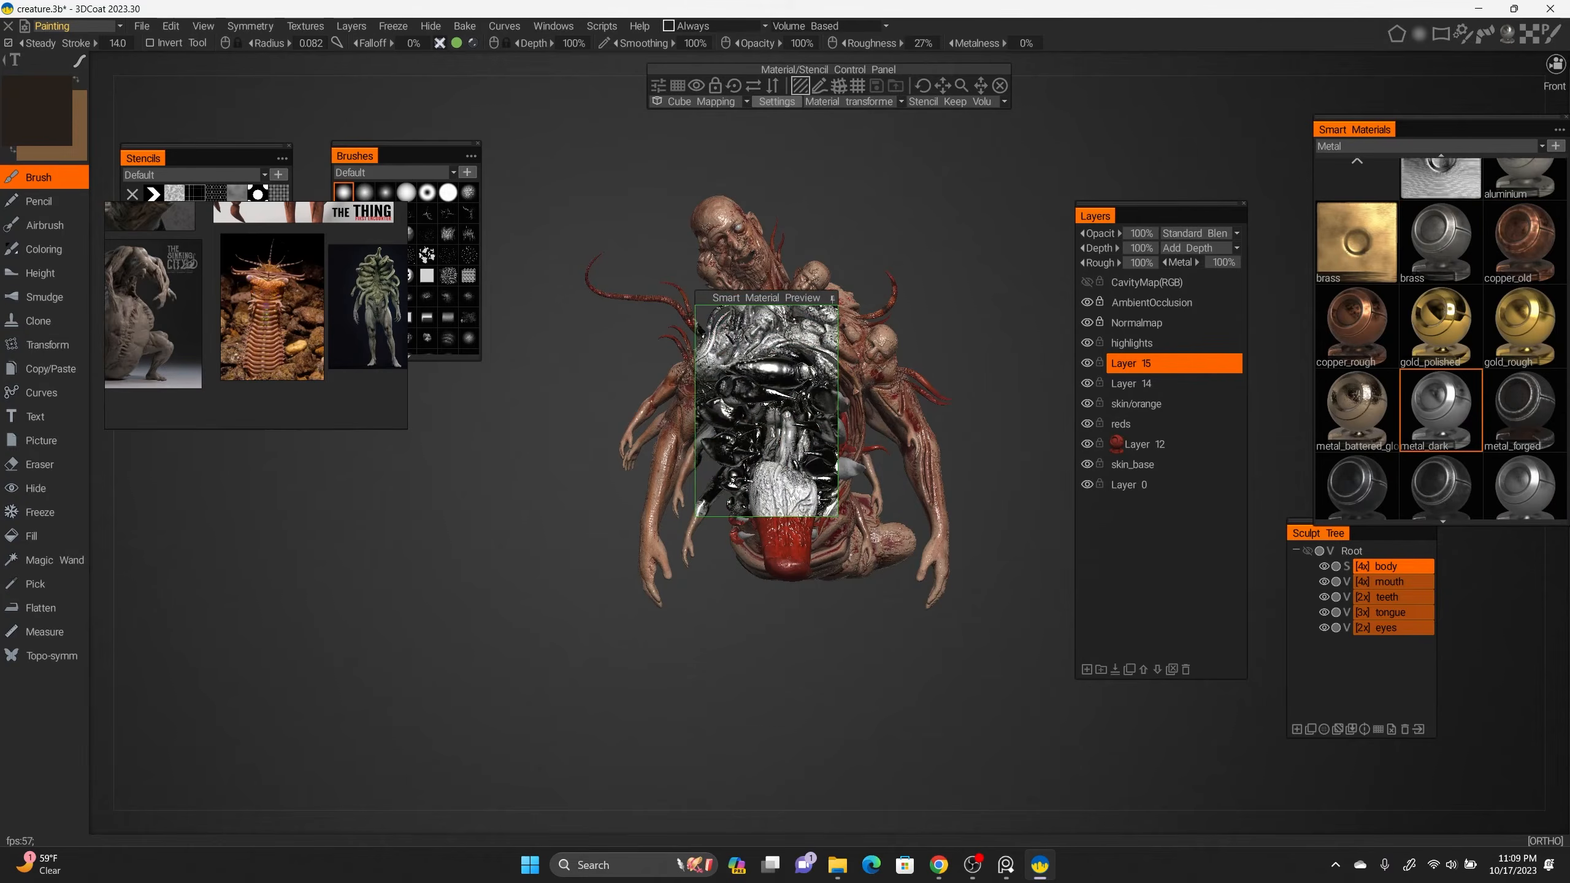
scroll(1440, 340, "down", 5)
left_click(1524, 476)
left_click(1357, 392)
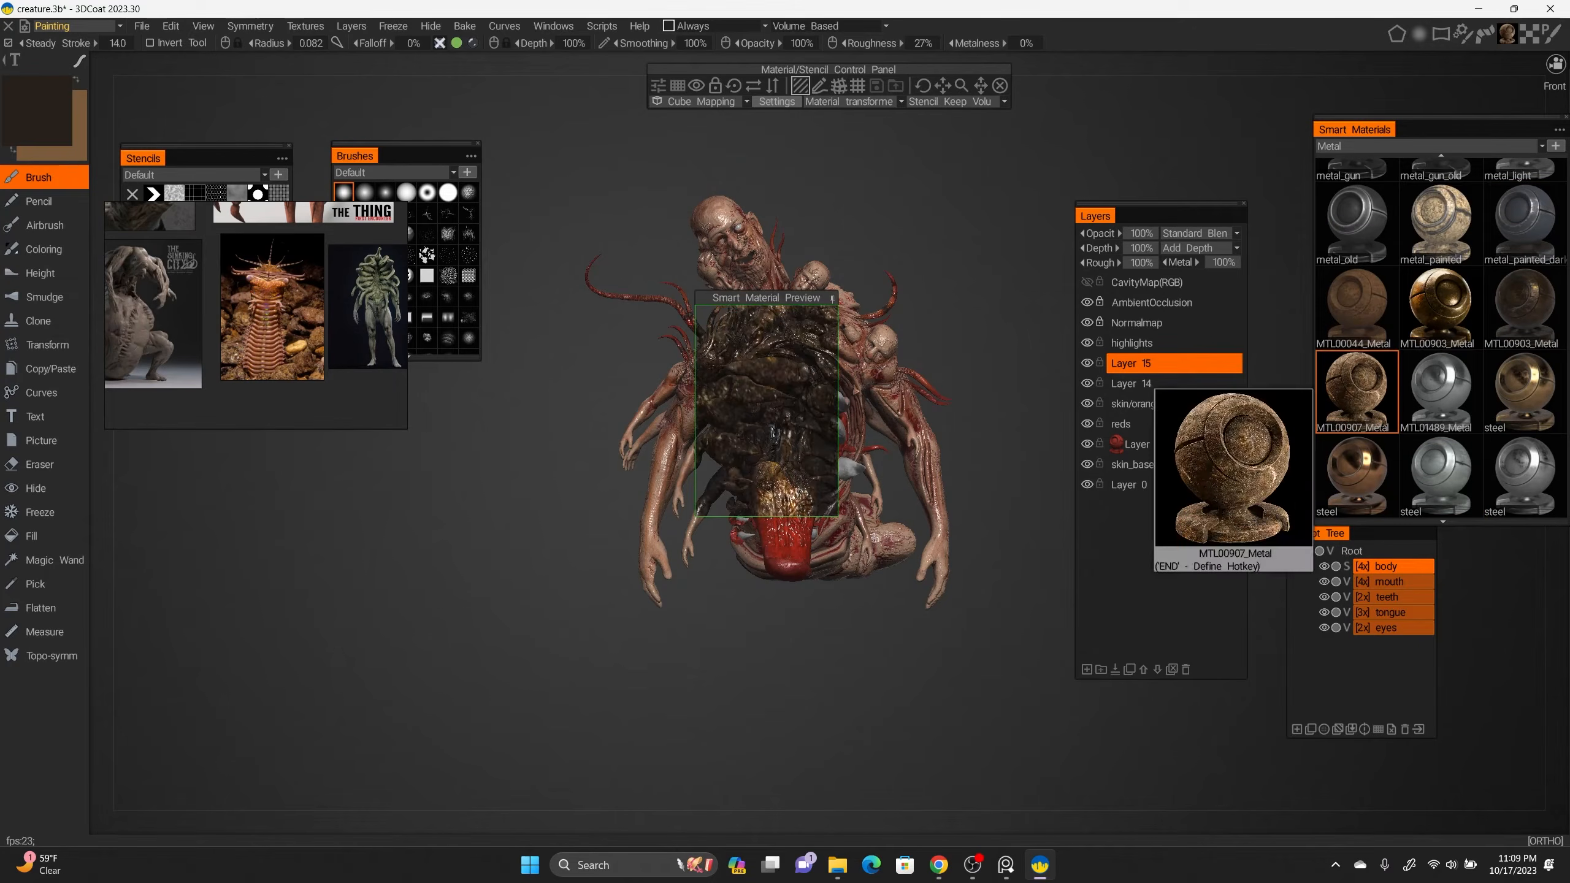
Attach the MTL00044_Metal smart material to Layer 15.
scroll(1357, 353, "up", 1)
left_click(1357, 348)
right_click(1363, 348)
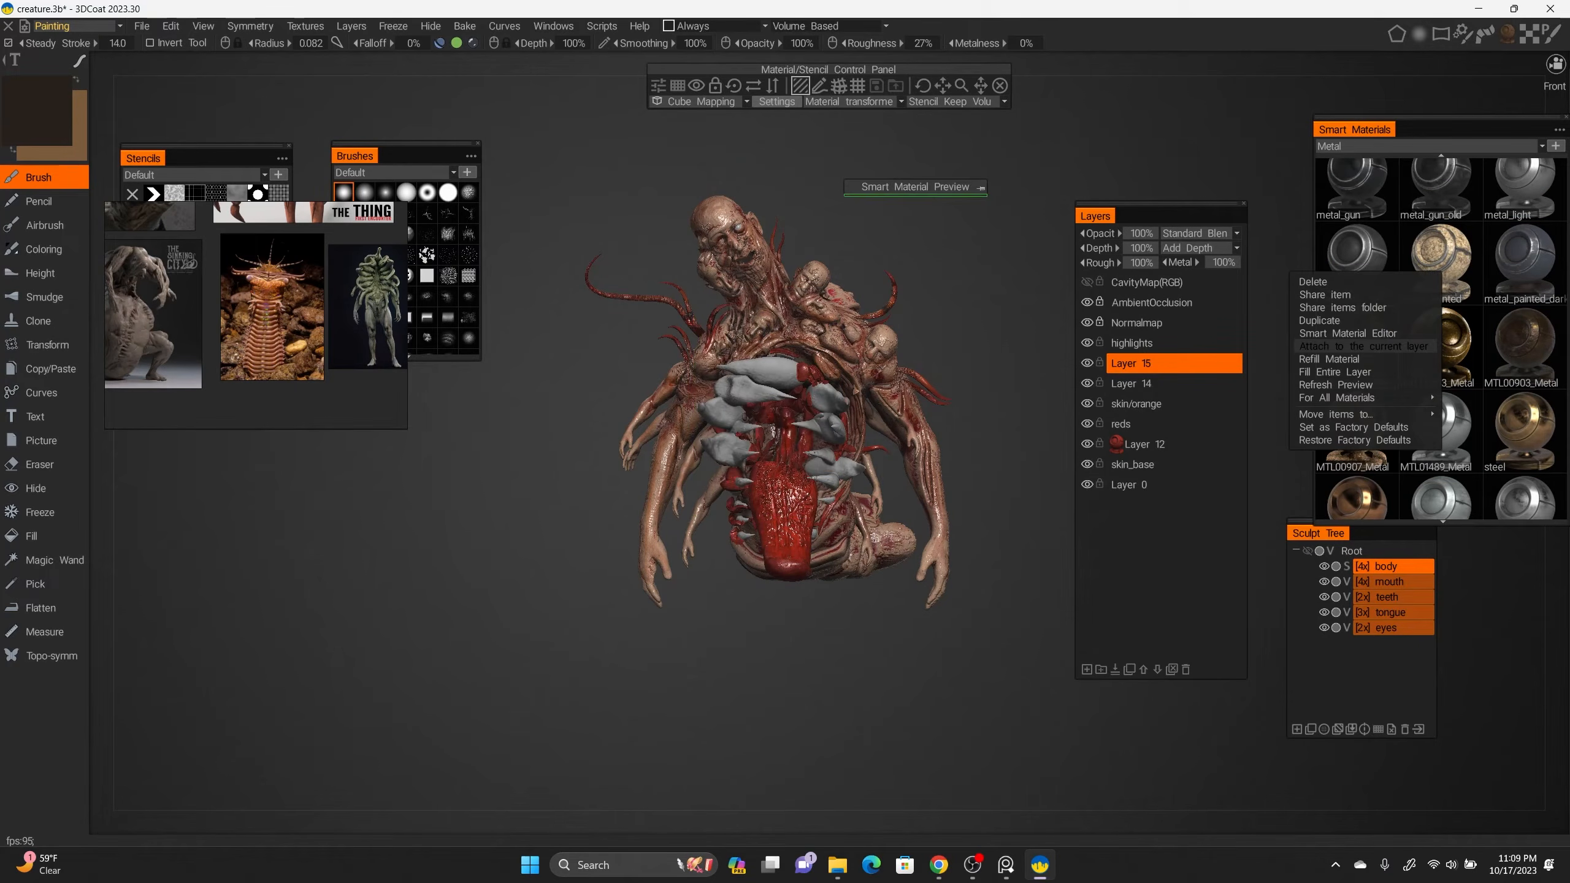
left_click(1363, 346)
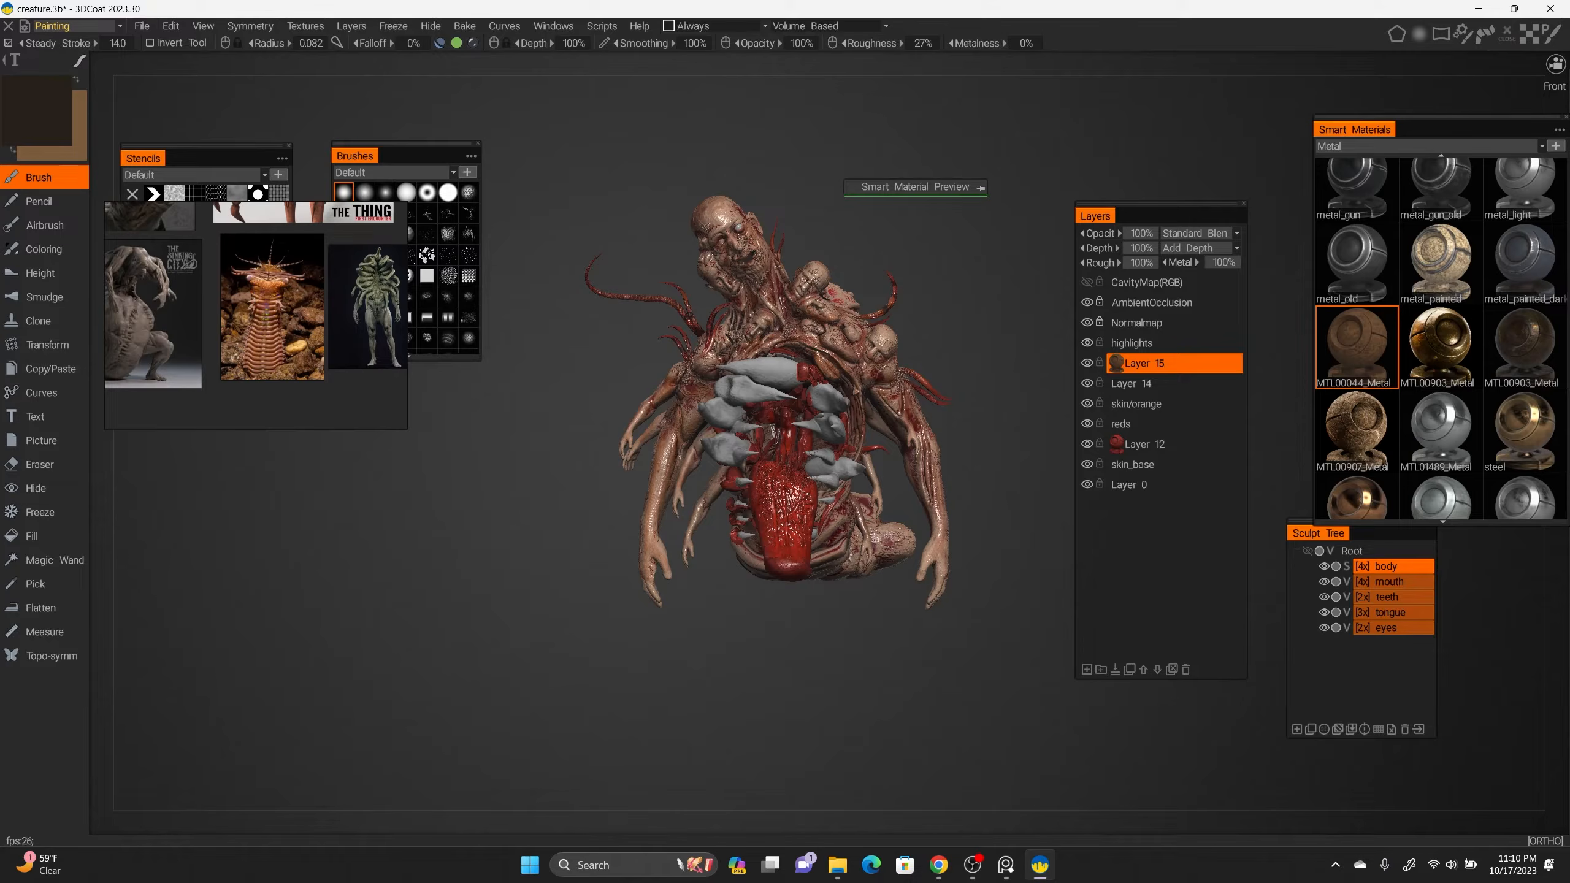
Tint the base colour texture of Layer 15's attached MTL00044_Metal material yellowish and choose Fill for colouring the teeth.
right_click(1170, 361)
left_click(1170, 343)
right_click(1212, 225)
right_click(1198, 400)
right_click(1199, 412)
left_click(1429, 387)
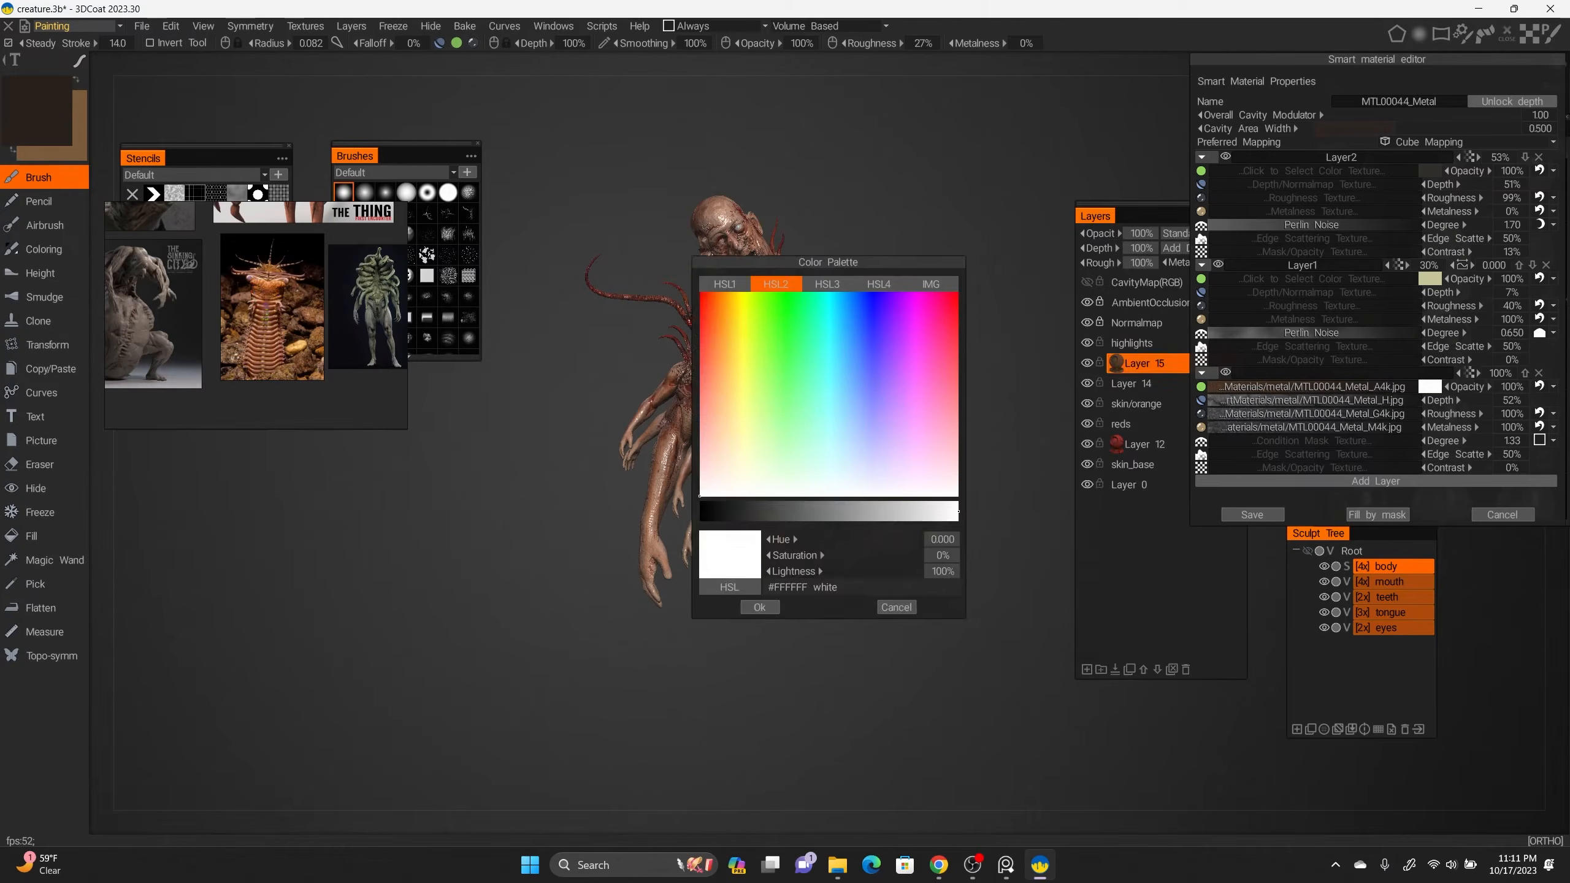
mouse_move(1178, 447)
left_mouse_down()
mouse_move(996, 448)
mouse_move(1175, 447)
left_mouse_up()
left_click(960, 381)
left_click(1110, 447)
left_click(981, 544)
left_click(31, 535)
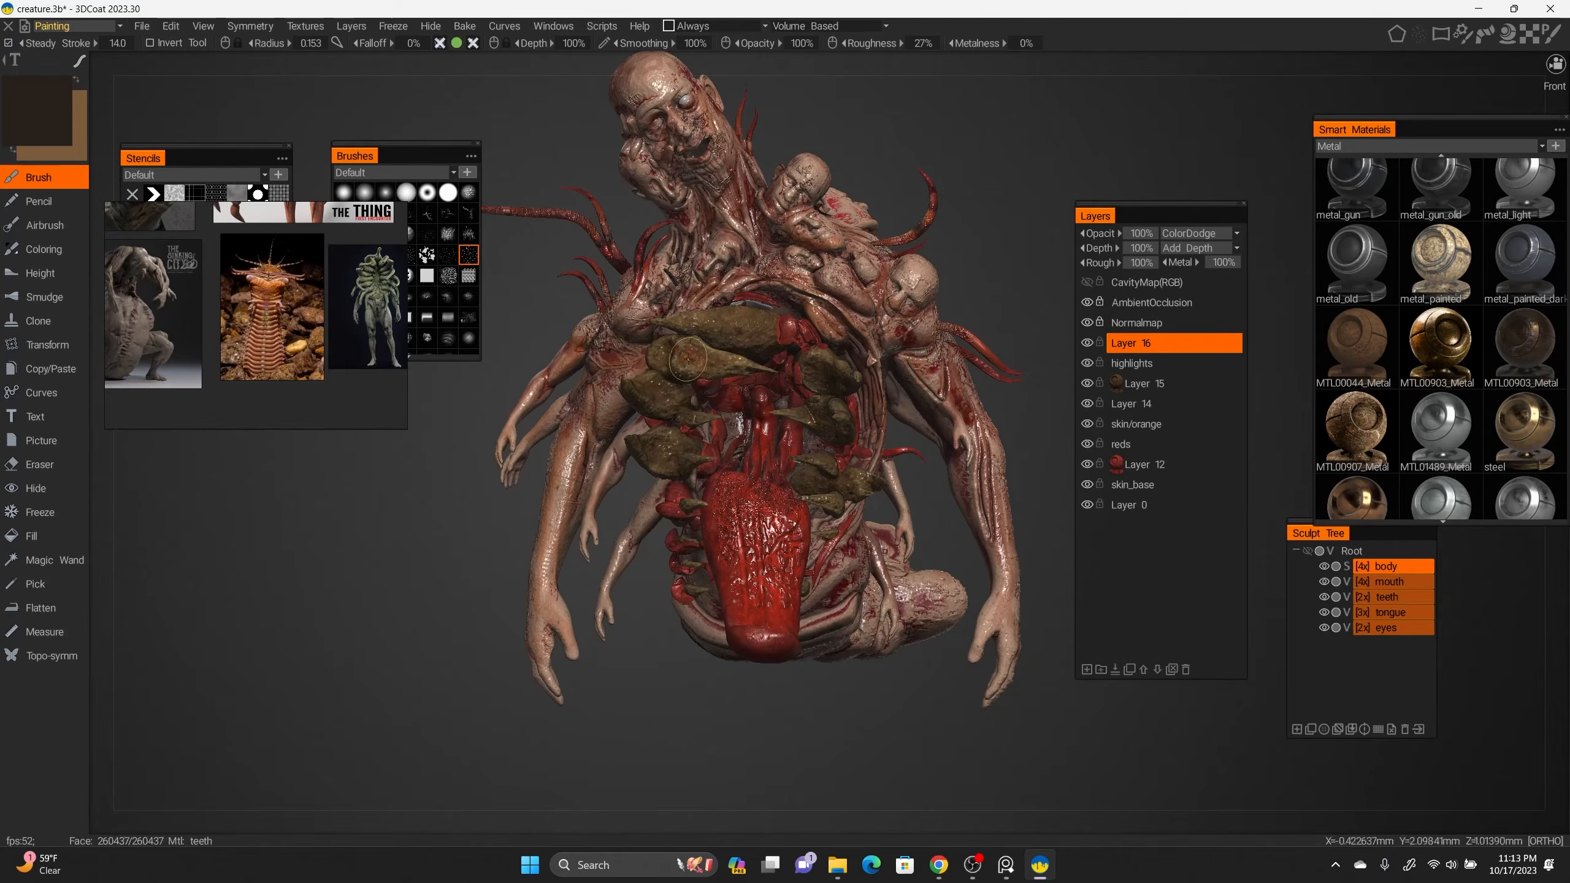
Lighten the paint colour to a pale peach and set Layer 16's blending mode to Screen.
left_click(36, 110)
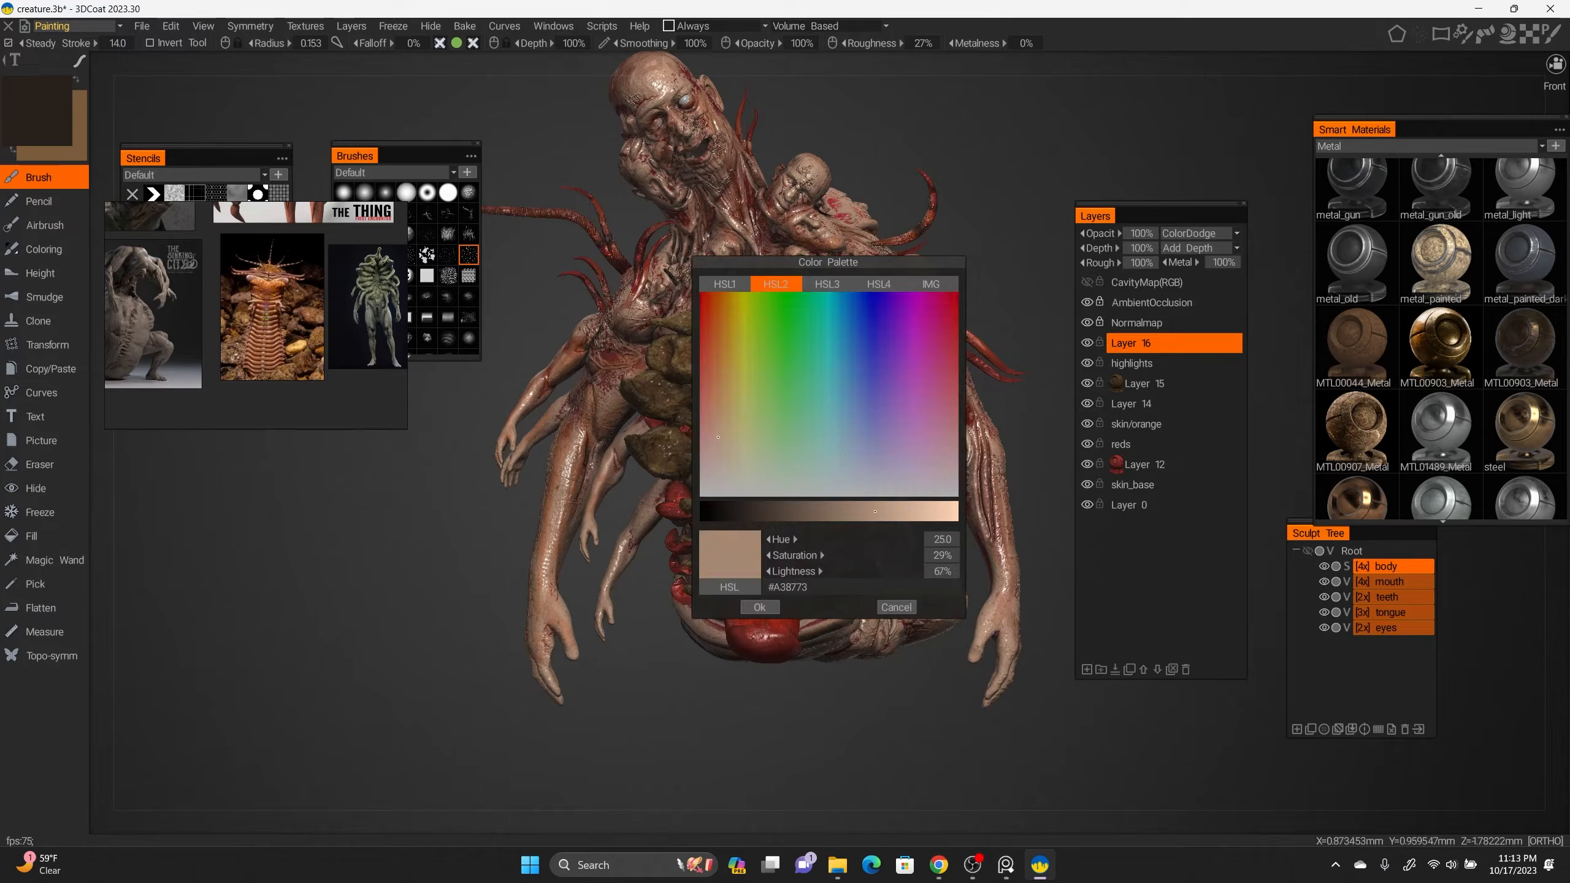
left_click(921, 511)
left_click(761, 606)
left_click(1198, 233)
left_click(1154, 341)
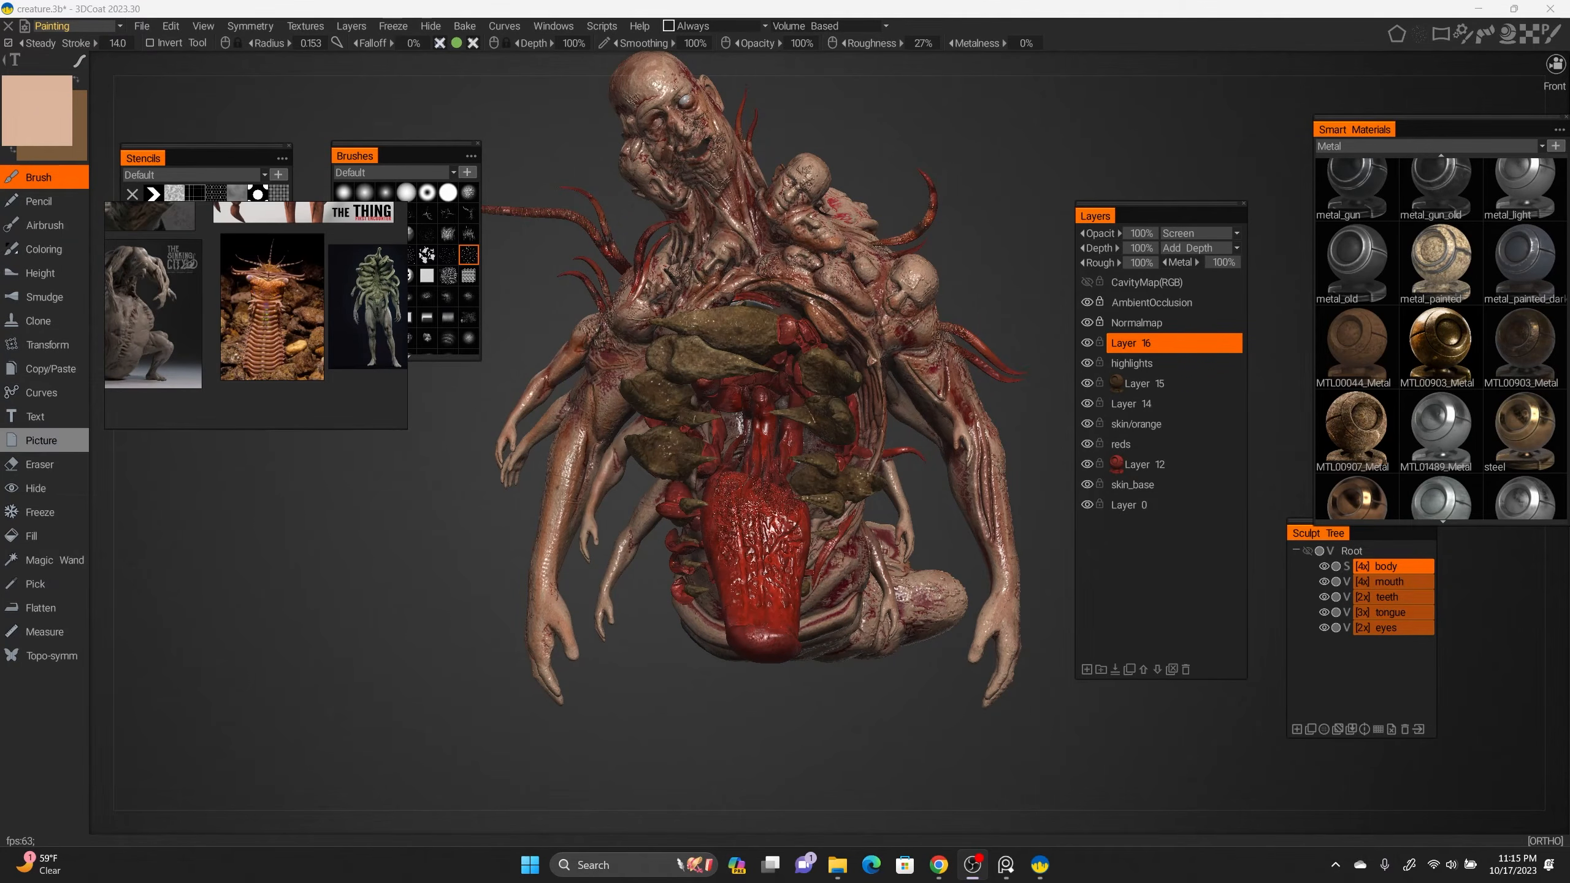
Change the paint colour to near-white and brush it over the torso teeth on Layer 16.
scroll(673, 455, "up", 2)
left_click(37, 109)
left_click(711, 492)
left_click(952, 511)
left_click(760, 605)
left_click_drag(881, 396, 861, 409)
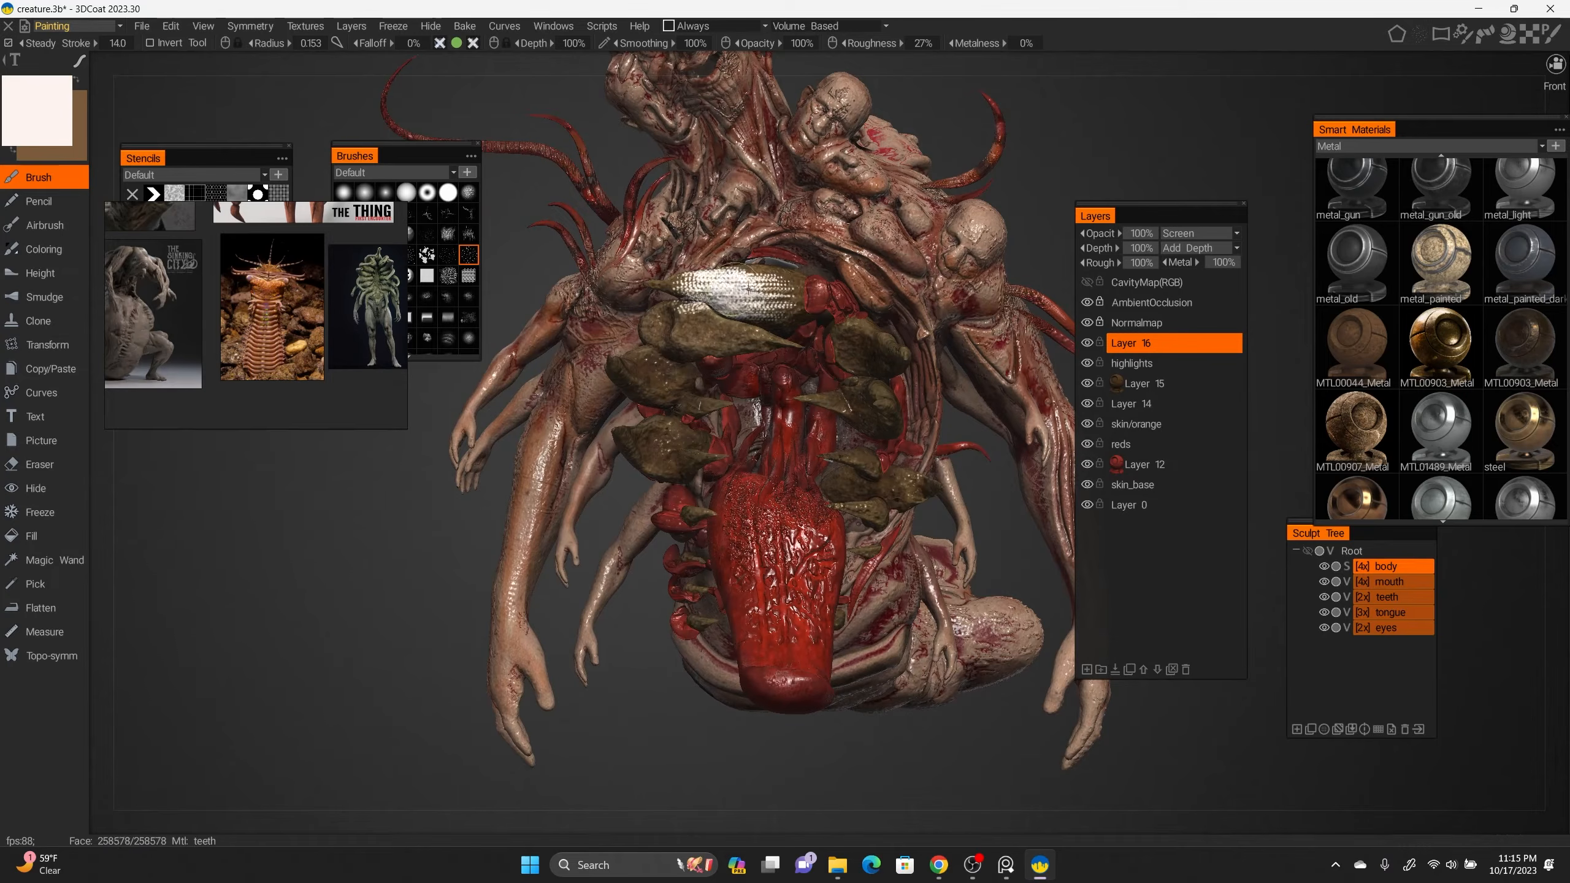
Fill the torso teeth with the near-white colour and set Layer 16's opacity to 40%.
left_click(32, 535)
left_click(698, 453)
type("50")
key("Return")
scroll(830, 442, "down", 3)
left_click(1137, 232)
scroll(858, 409, "up", 3)
left_click_drag(858, 409, 856, 456, "alt")
scroll(927, 409, "down", 4)
left_click(856, 455)
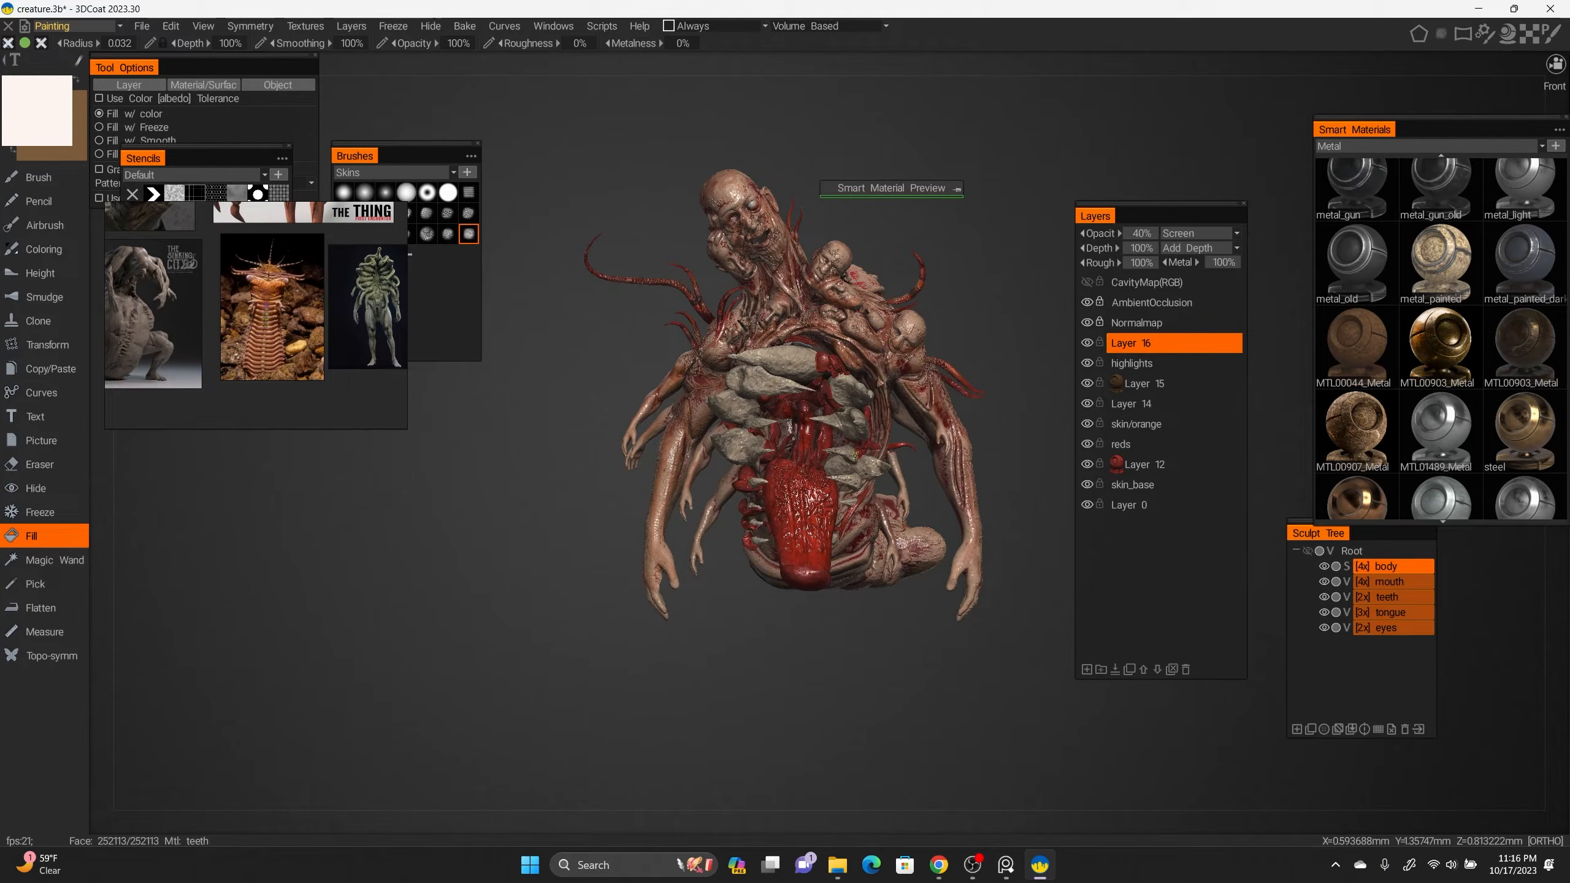
Add a new layer above Layer 16 and bring the creature reference images into view for the teeth.
left_click_drag(671, 480, 811, 325, "alt")
scroll(797, 383, "up", 5)
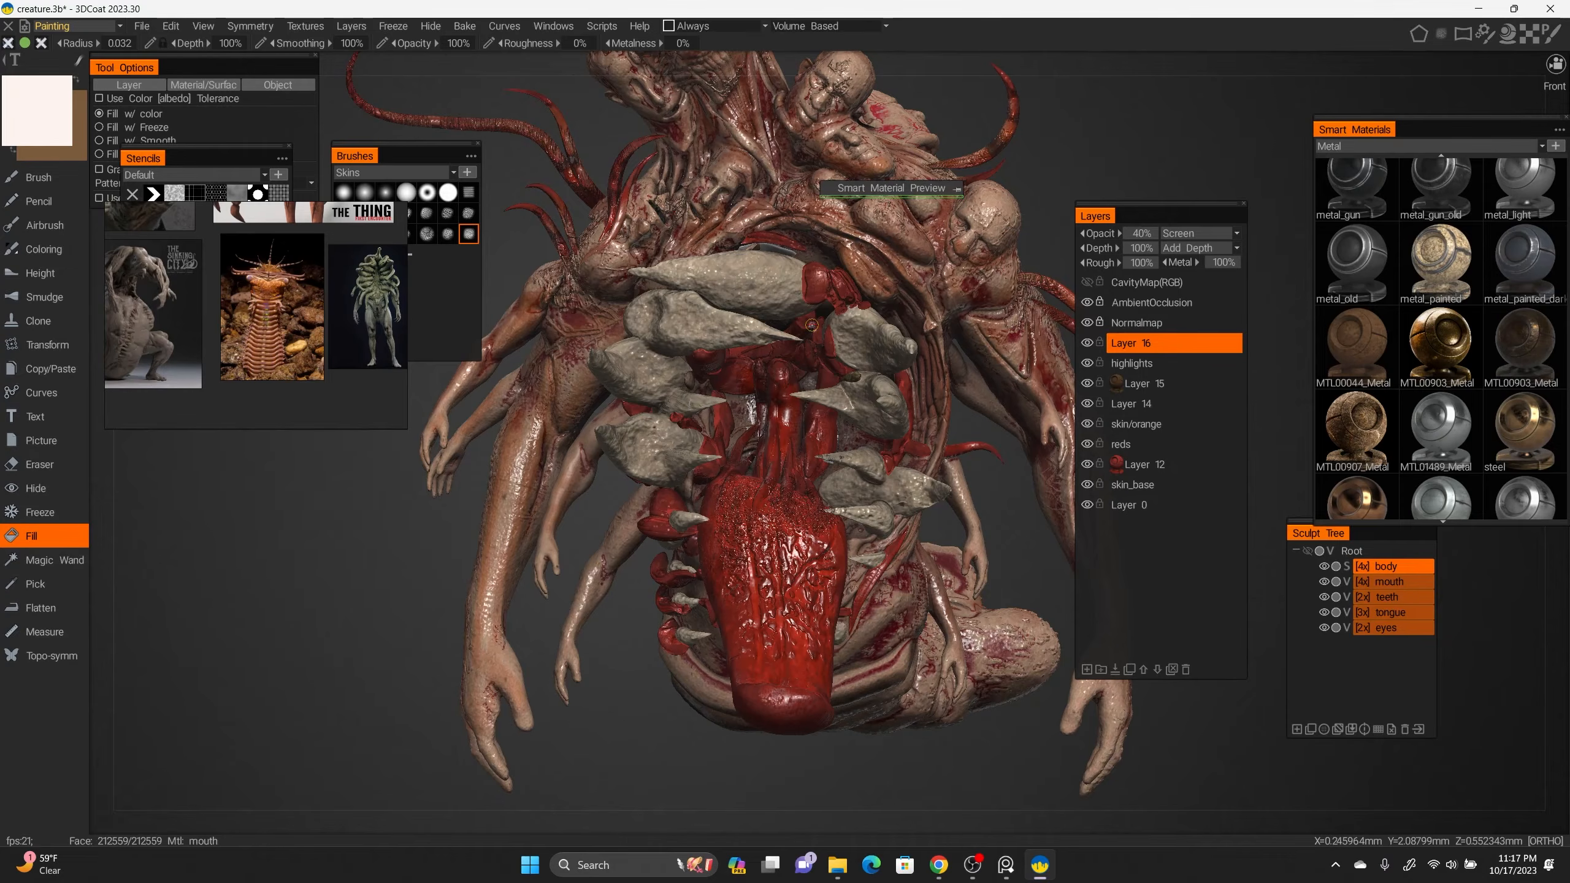
middle_click_drag(266, 225, 313, 402)
scroll(314, 328, "down", 3)
left_click_drag(927, 296, 952, 402, "alt")
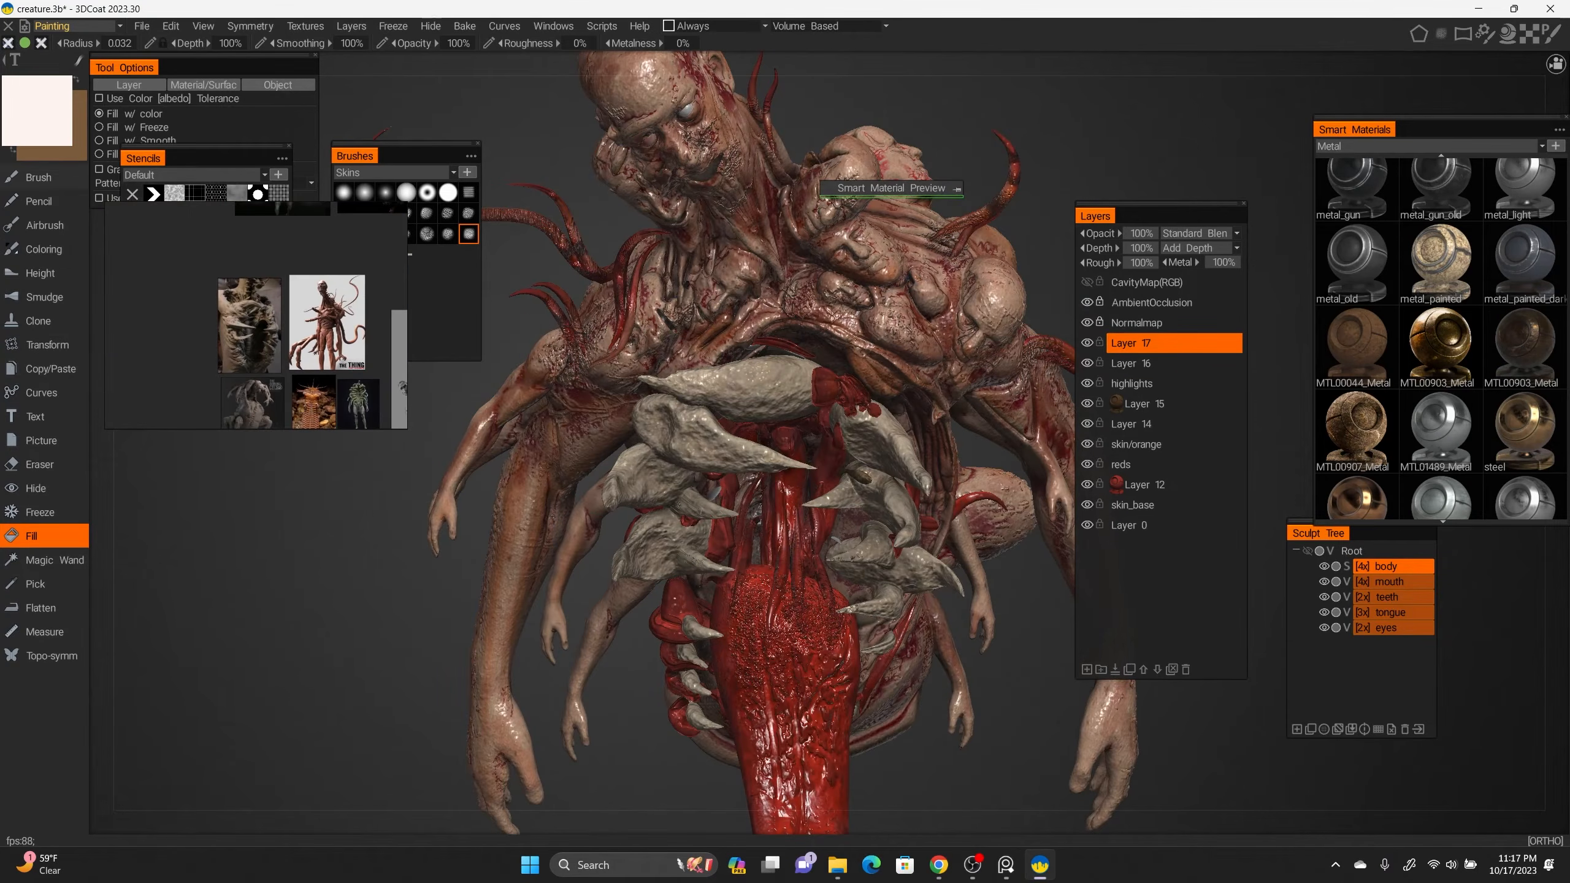
Brush lengthwise ridges into the uppermost torso tooth on Layer 17 with a textured brush.
left_click(38, 178)
scroll(742, 445, "up", 3)
mouse_move(730, 375)
left_mouse_down("alt")
mouse_move(896, 383)
mouse_move(873, 296)
mouse_move(912, 294)
mouse_move(770, 273)
mouse_move(737, 358)
left_mouse_up("alt")
left_click_drag(753, 298, 681, 395, "alt")
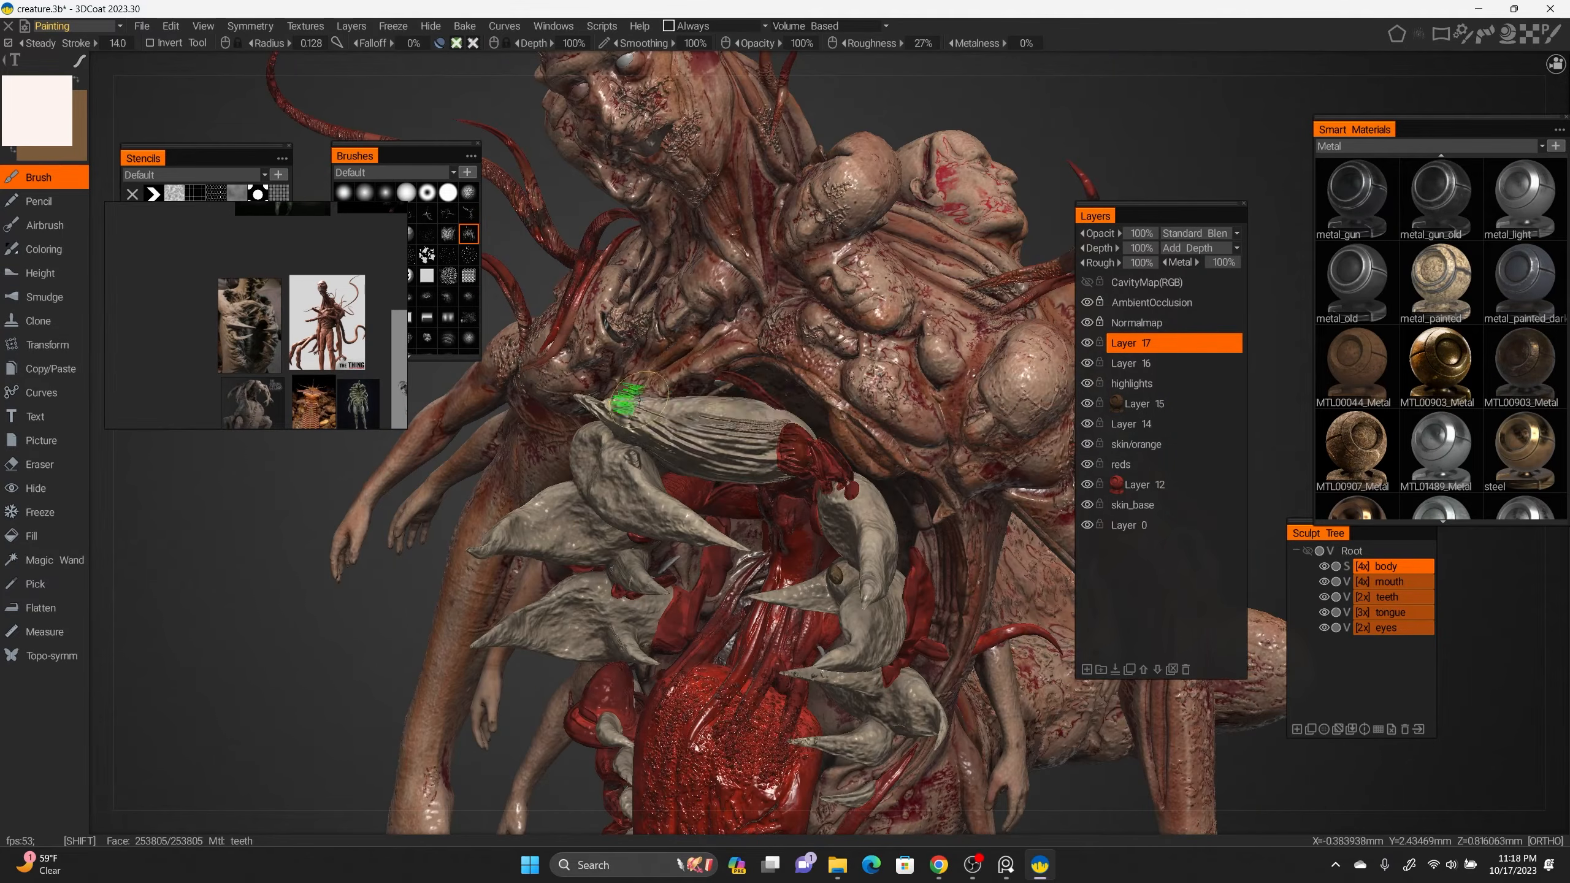
right_click_drag(671, 396, 742, 402, "alt")
Reduce the brush opacity to 56% and carve fibrous ridges into the remaining teeth on both sides of the torso.
left_click_drag(759, 44, 724, 43)
mouse_move(742, 442)
left_mouse_down("alt")
mouse_move(896, 428)
mouse_move(754, 445)
left_mouse_up("alt")
right_click_drag(754, 445, 786, 464, "alt")
left_click_drag(785, 464, 977, 486, "alt+shift")
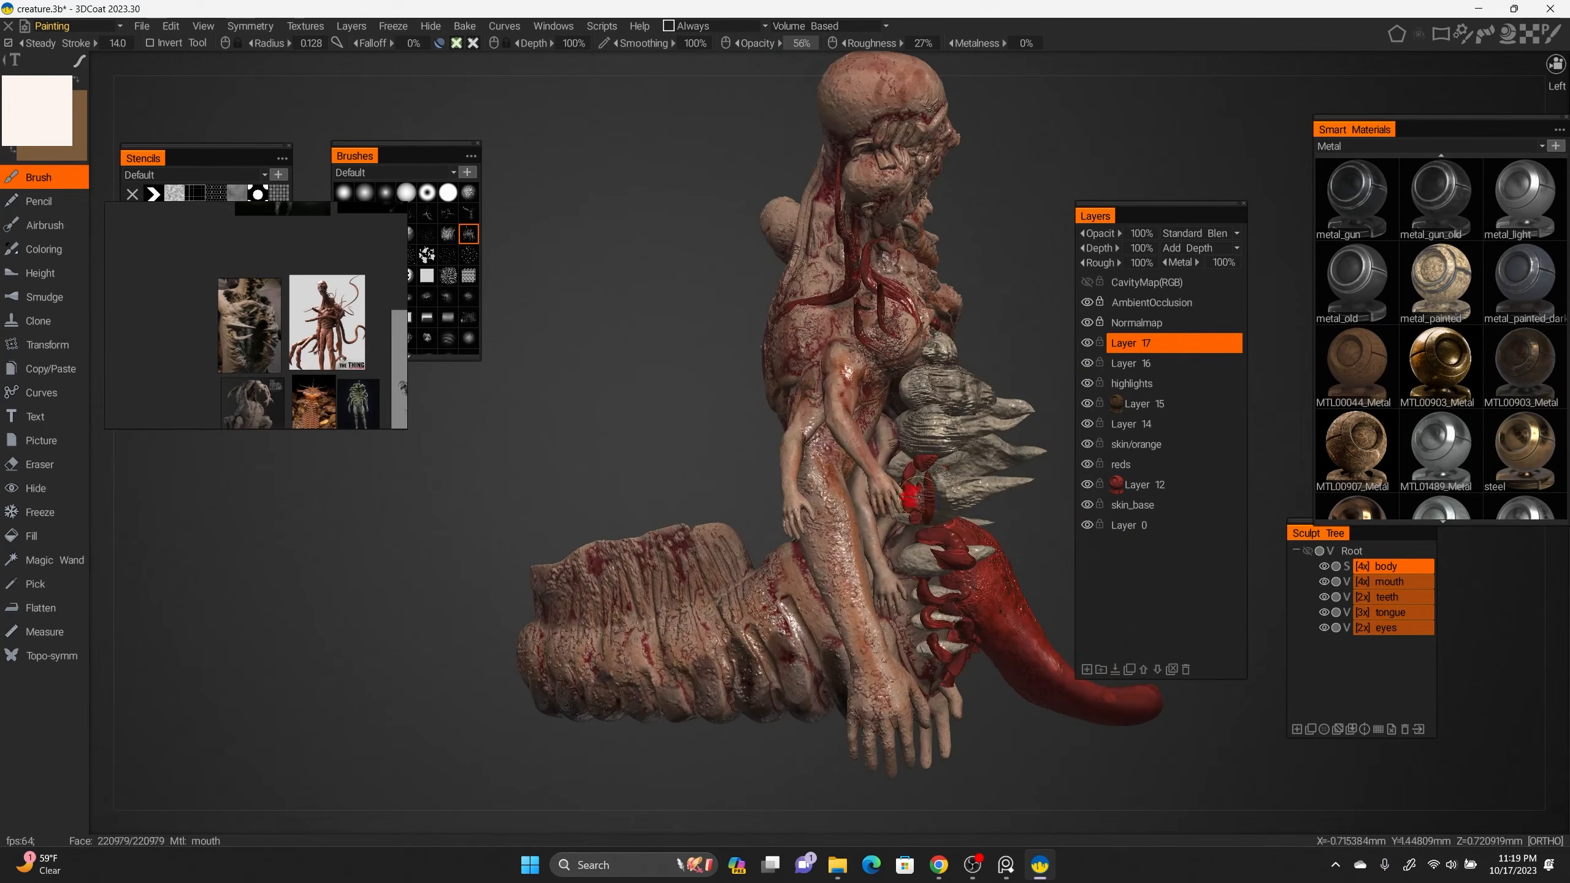
left_click_drag(927, 390, 803, 396, "alt+shift")
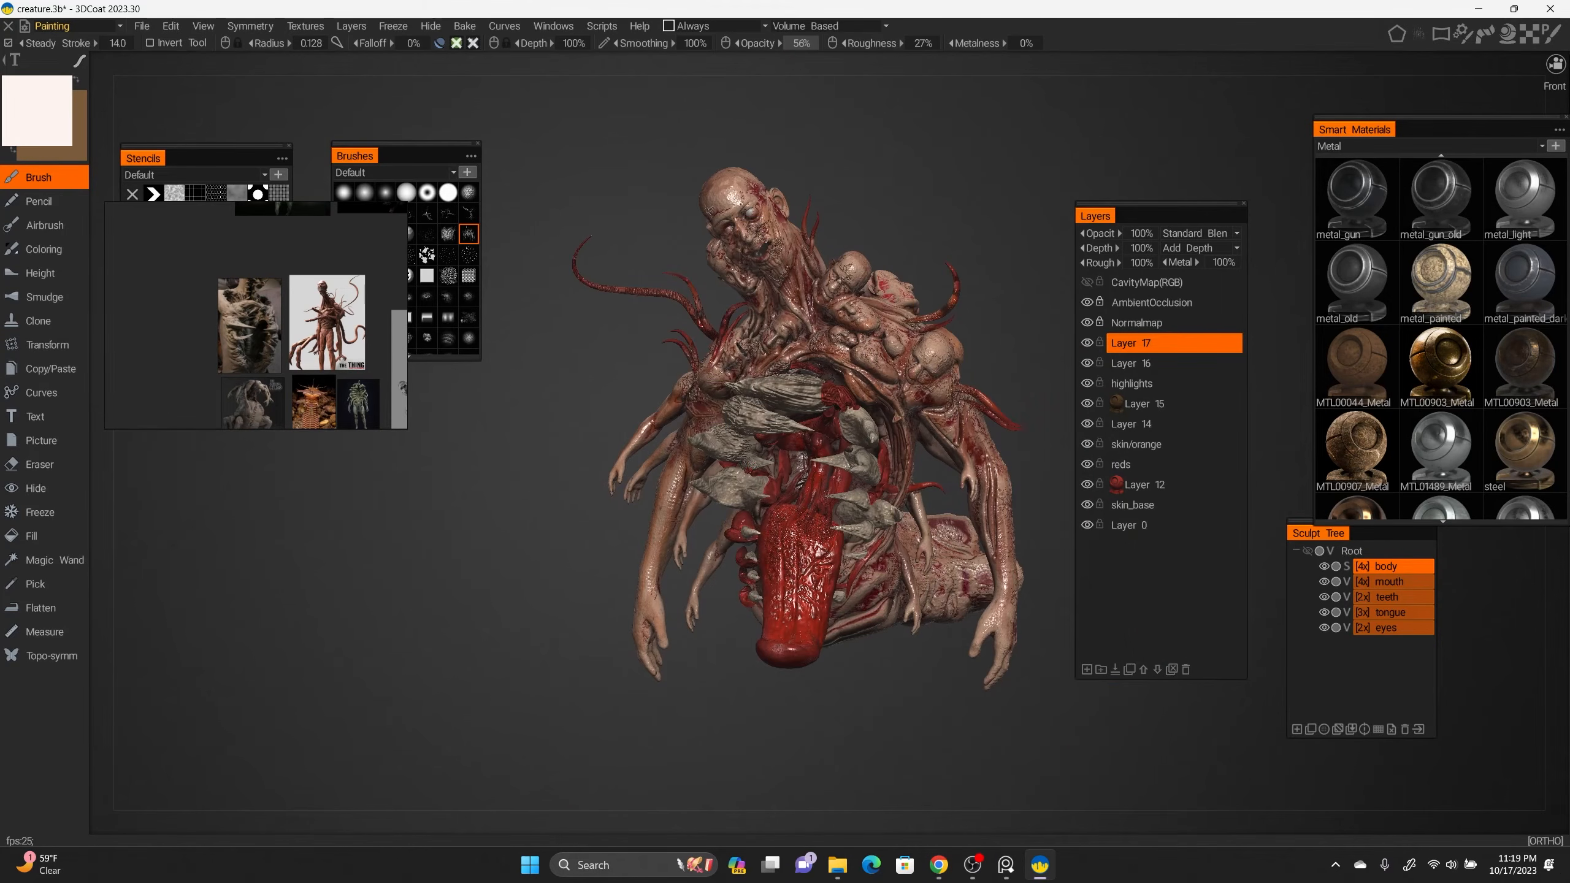
right_click_drag(803, 396, 754, 446, "alt")
mouse_move(755, 445)
left_mouse_down("alt")
mouse_move(701, 498)
mouse_move(665, 481)
mouse_move(640, 403)
mouse_move(918, 409)
mouse_move(745, 466)
left_mouse_up("alt")
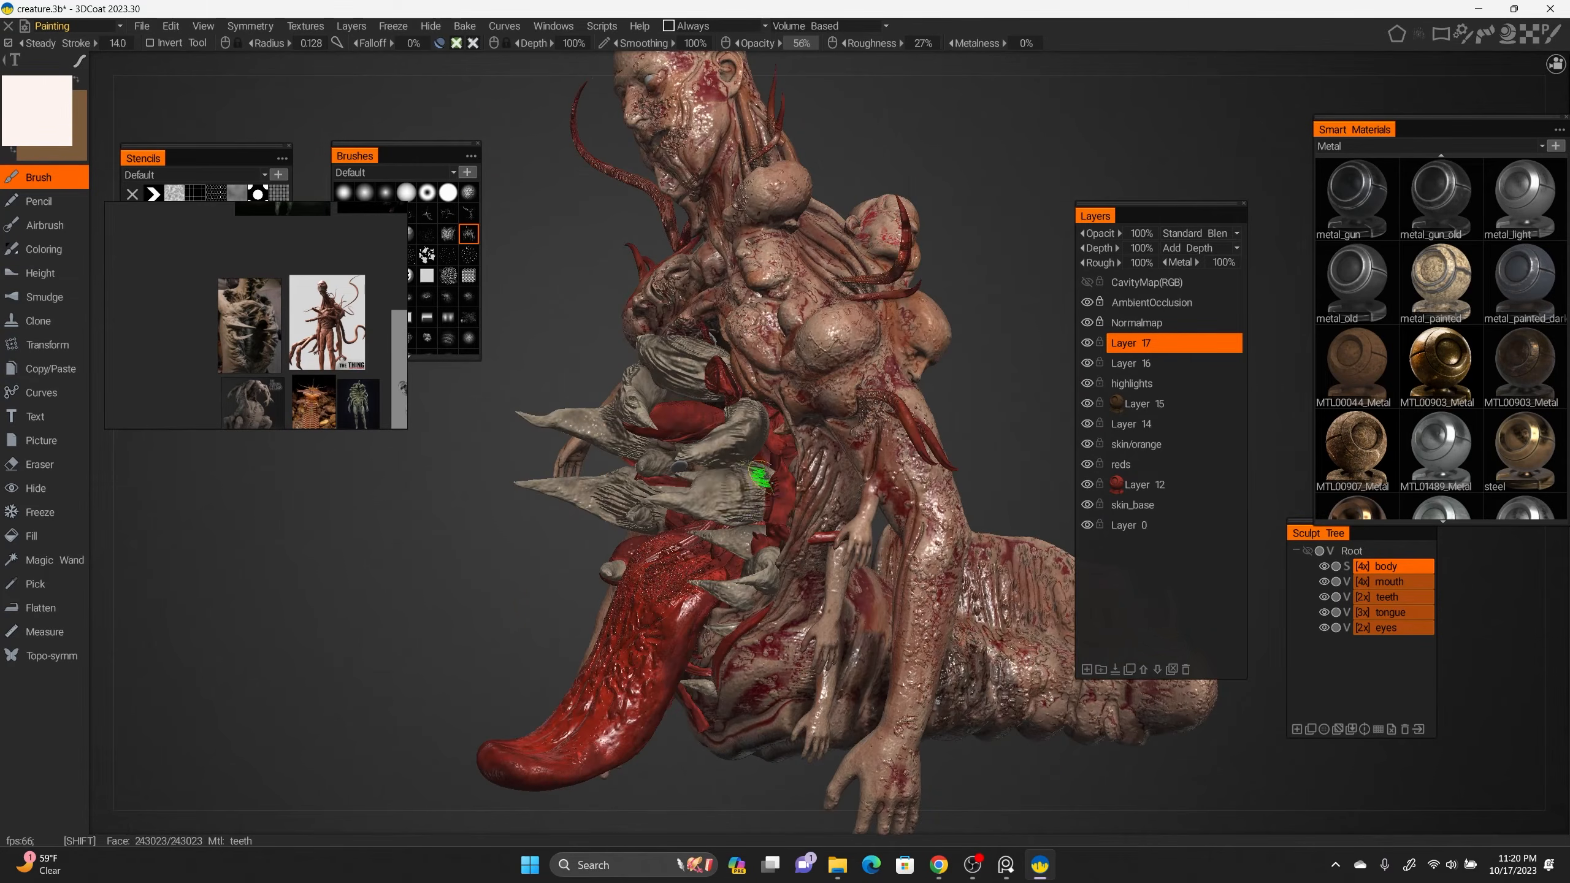
left_click_drag(637, 389, 976, 531, "alt+shift")
left_click_drag(809, 768, 792, 630, "alt")
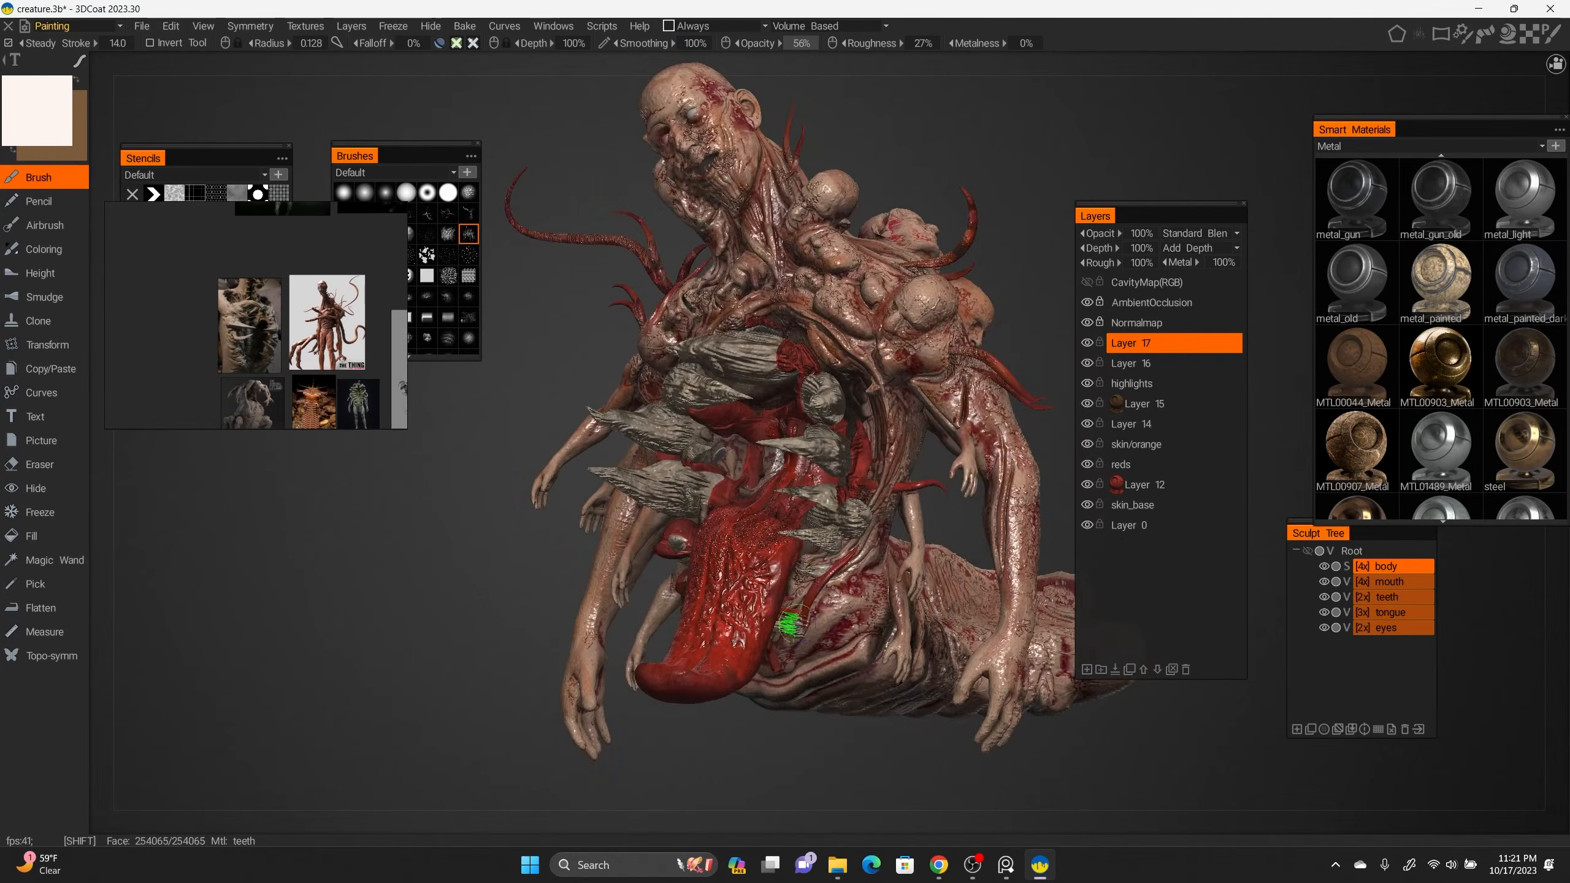
Check the creature in another workspace and return to the Painting workspace.
right_click_drag(792, 630, 618, 371, "alt")
left_click(77, 26)
left_click(74, 86)
mouse_move(618, 433)
left_mouse_down("alt")
mouse_move(835, 445)
mouse_move(853, 395)
mouse_move(693, 395)
mouse_move(1088, 68)
mouse_move(927, 567)
left_mouse_up("alt")
left_click(77, 26)
left_click(52, 43)
right_click_drag(618, 371, 791, 557, "alt")
Try the rust_1 smart material from the Rust folder.
left_click(1425, 146)
left_click(1360, 195)
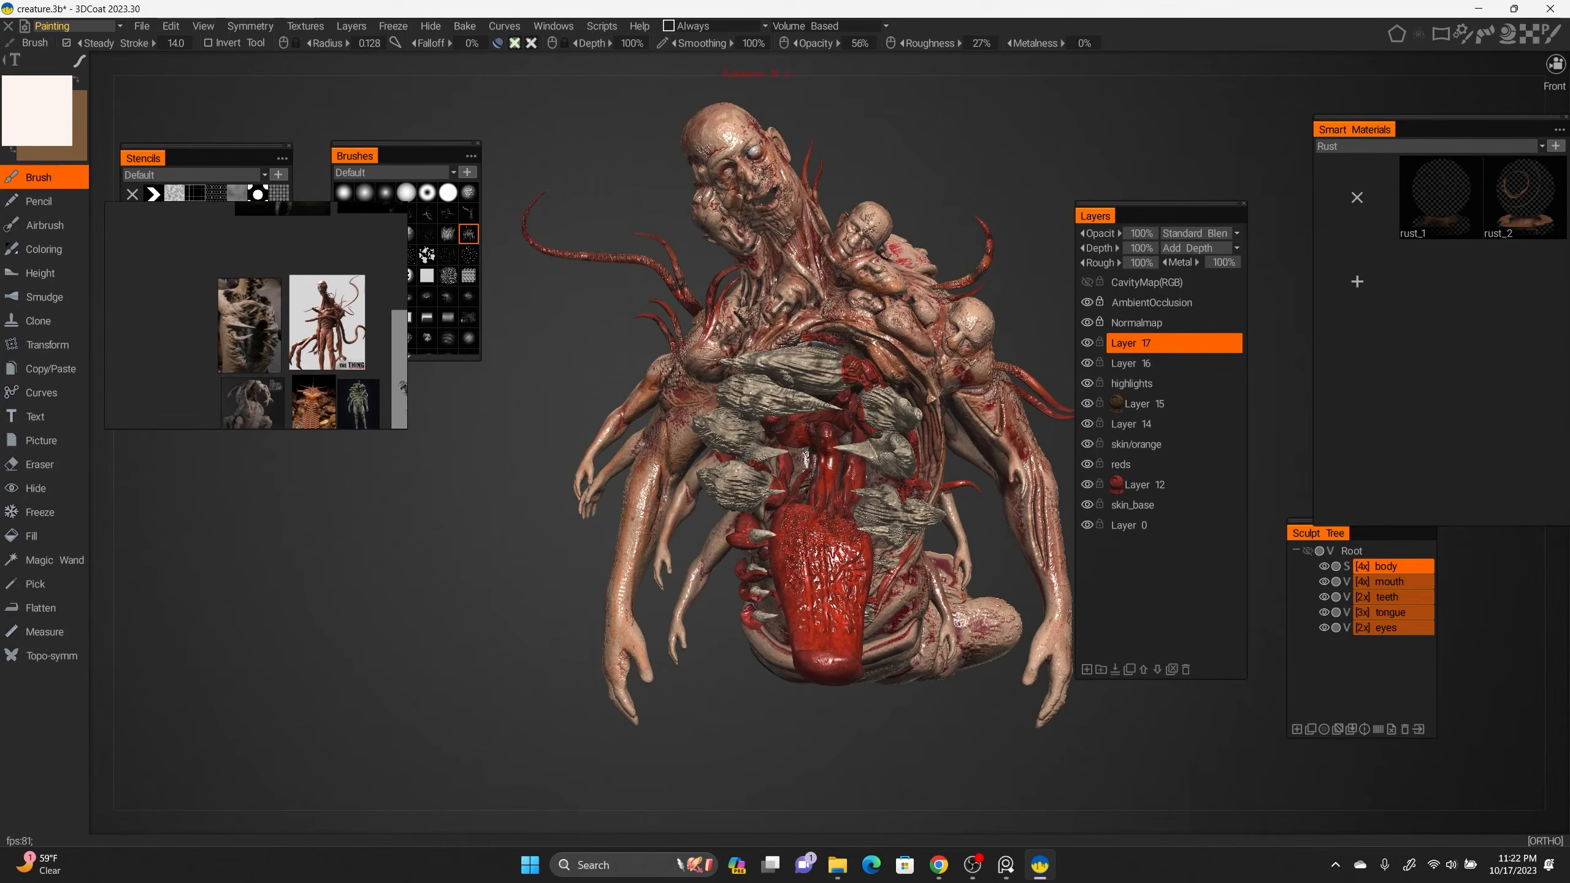
left_click(1440, 197)
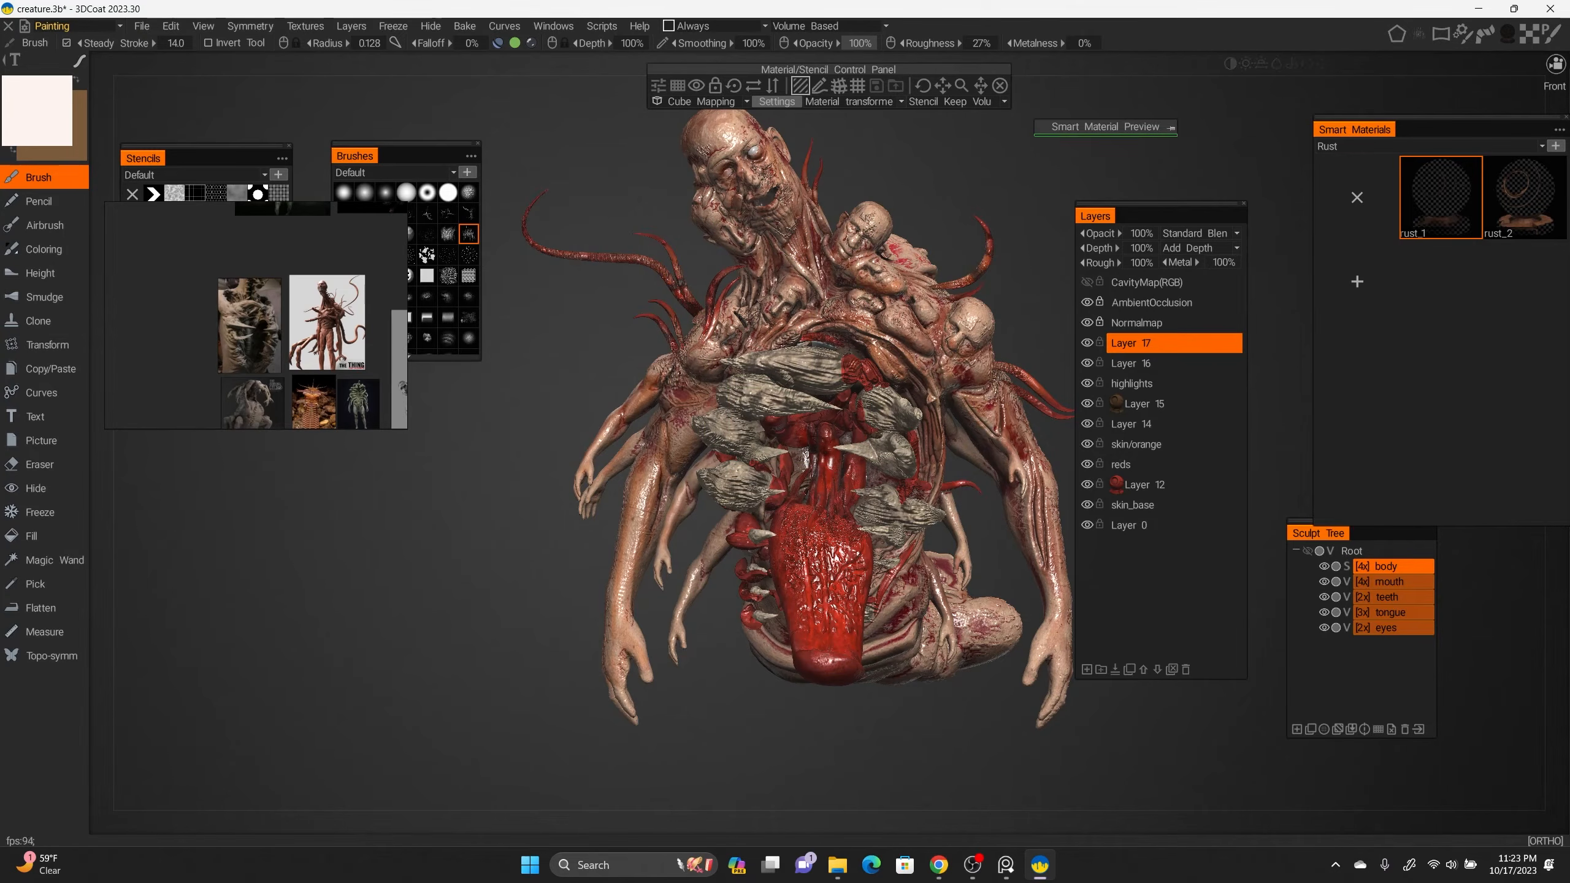
Sample a colour beside the creature's shoulder, darken it to a deep red and return to the Brush tool.
key("v")
left_click(674, 306)
left_click(36, 109)
left_click(765, 509)
left_click(758, 607)
right_click_drag(259, 248, 246, 460)
left_click(38, 177)
Sample another dark red from the creature and brush it onto the torso teeth on Layer 17.
scroll(729, 419, "up", 4)
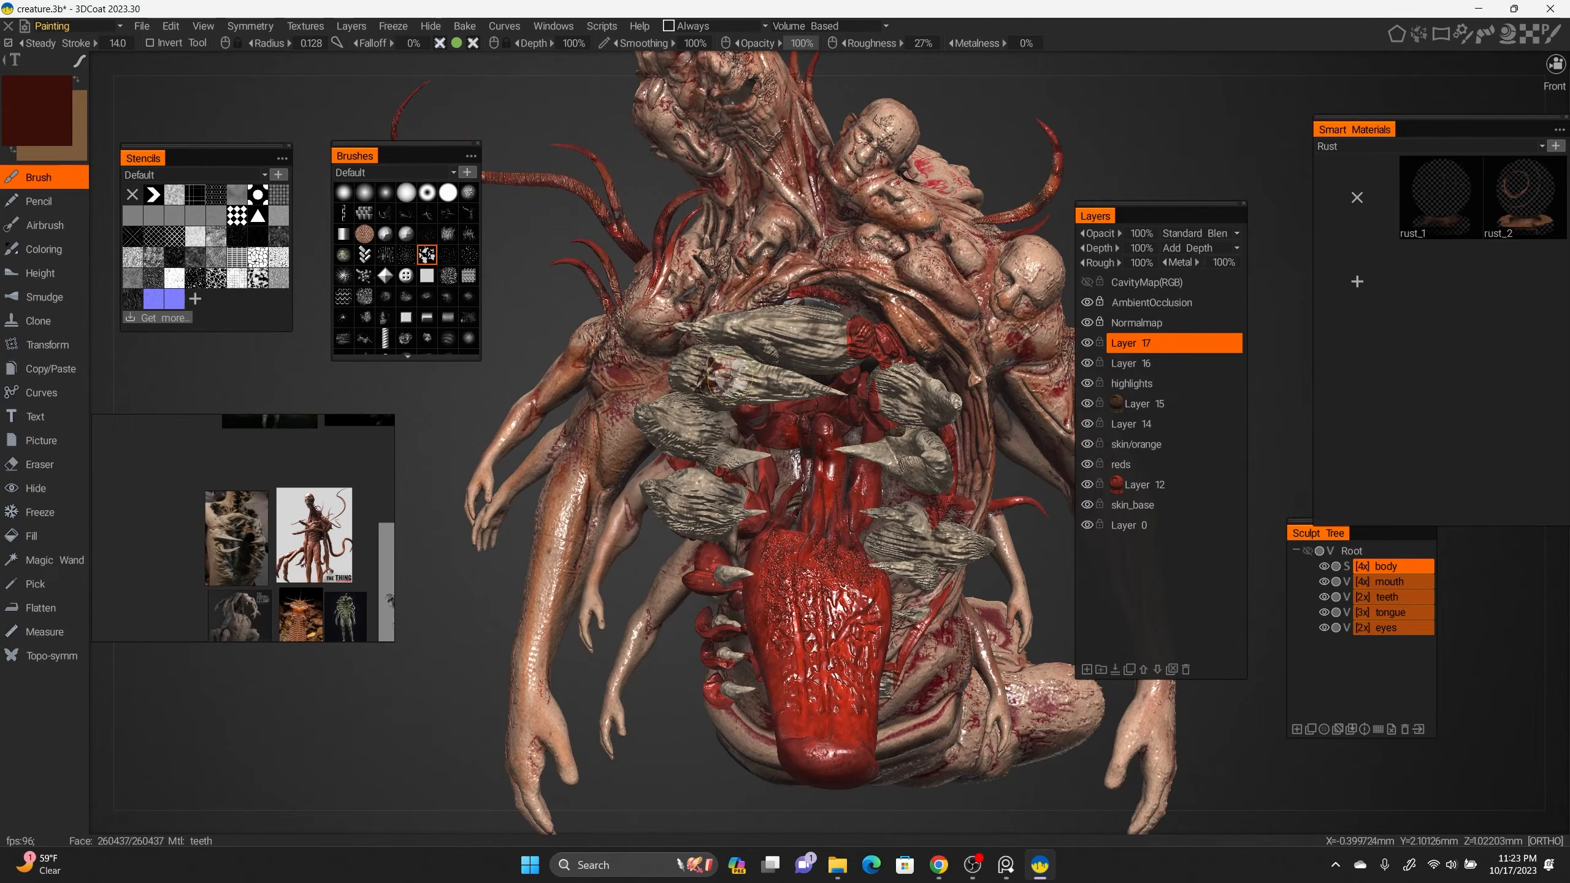
right_click_drag(700, 362, 813, 209)
key("v")
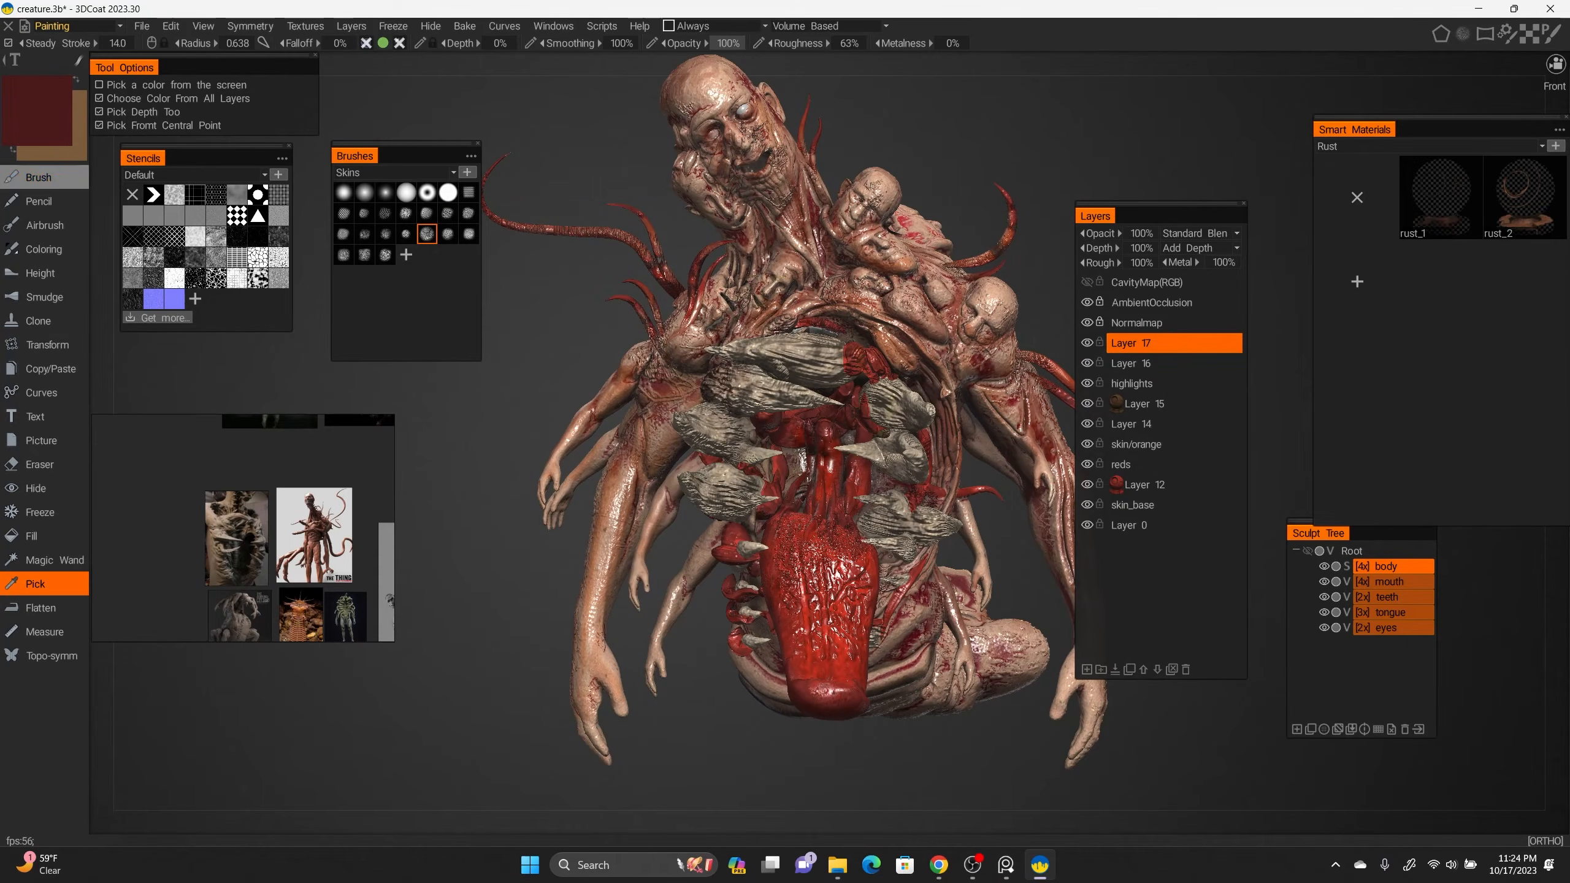
left_click(38, 178)
left_click_drag(694, 412, 730, 437)
mouse_move(730, 437)
left_mouse_down("alt")
mouse_move(928, 437)
mouse_move(752, 458)
mouse_move(674, 445)
left_mouse_up("alt")
left_click_drag(806, 433, 714, 493, "alt")
left_click_drag(772, 598, 797, 526, "alt")
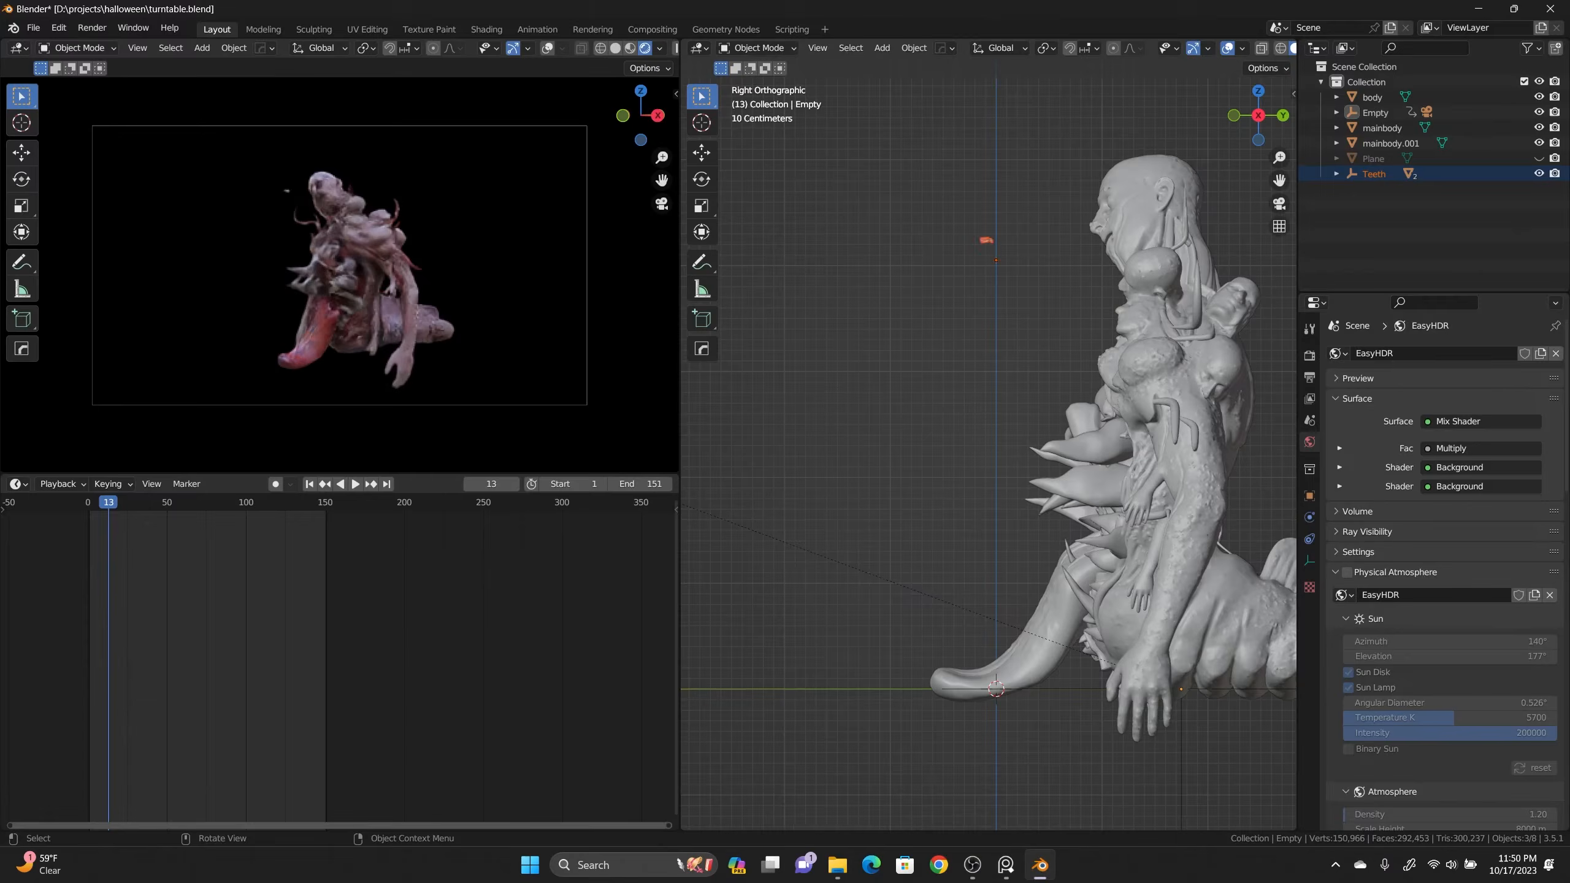
Set the origin of the selected Teeth object in the Blender turntable scene.
key("q")
left_click(904, 210)
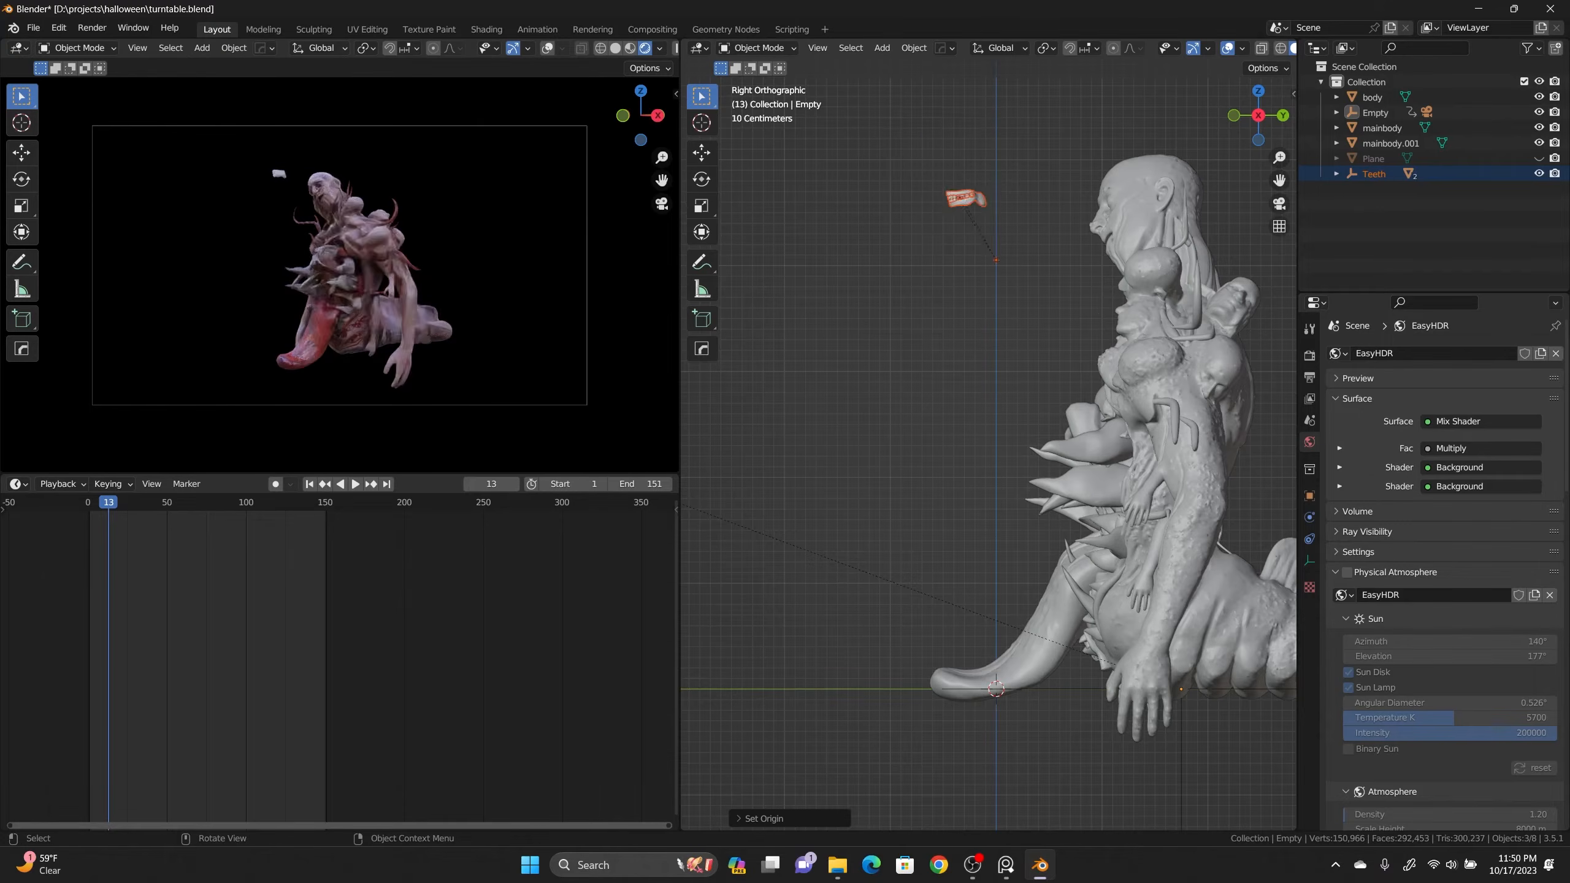
Move the teeth over to the creature's top head and shift them along Y to the mouth.
middle_click_drag(939, 371, 1064, 371, "alt")
scroll(990, 433, "up", 3)
middle_click_drag(952, 260, 1007, 513, "shift")
key("g")
left_click(946, 362)
middle_click_drag(1051, 371, 927, 371, "alt")
scroll(884, 433, "down", 4)
key("g")
key("y")
left_click(927, 433)
Rotate the teeth to match the tilted jaw and move them into the mouth opening.
middle_click_drag(928, 433, 847, 447, "alt")
scroll(946, 445, "up", 5)
key("r")
left_click(989, 550)
key("g")
left_click(970, 447)
left_click(1106, 436)
left_click(1150, 445)
Adjust the teeth's depth along Y and their final position inside the mouth.
scroll(1144, 439, "up", 3)
key("g")
key("y")
left_click(1100, 470)
middle_click_drag(1100, 470, 1236, 457)
left_click(1103, 457)
key("g")
left_click(1107, 457)
Select the teeth mesh and replace the Timeline with the Shader Editor.
left_click(952, 514)
left_click(62, 484)
left_click(19, 484)
left_click(18, 484)
left_click(47, 628)
Switch to the file browser window and look through the folders for the teeth texture images.
scroll(470, 690, "down", 1)
key("alt+Tab")
left_click(697, 321)
scroll(866, 370, "down", 10)
left_click(865, 319)
scroll(866, 369, "up", 10)
double_click(865, 369)
scroll(866, 439, "down", 12)
left_click(865, 320)
scroll(866, 446, "up", 12)
scroll(992, 445, "down", 15)
scroll(992, 495, "up", 3)
scroll(993, 470, "down", 1)
scroll(992, 445, "up", 13)
double_click(808, 521)
double_click(808, 345)
Join the separate teeth and gums meshes into one object.
left_click(1354, 186)
left_click(965, 458, "shift")
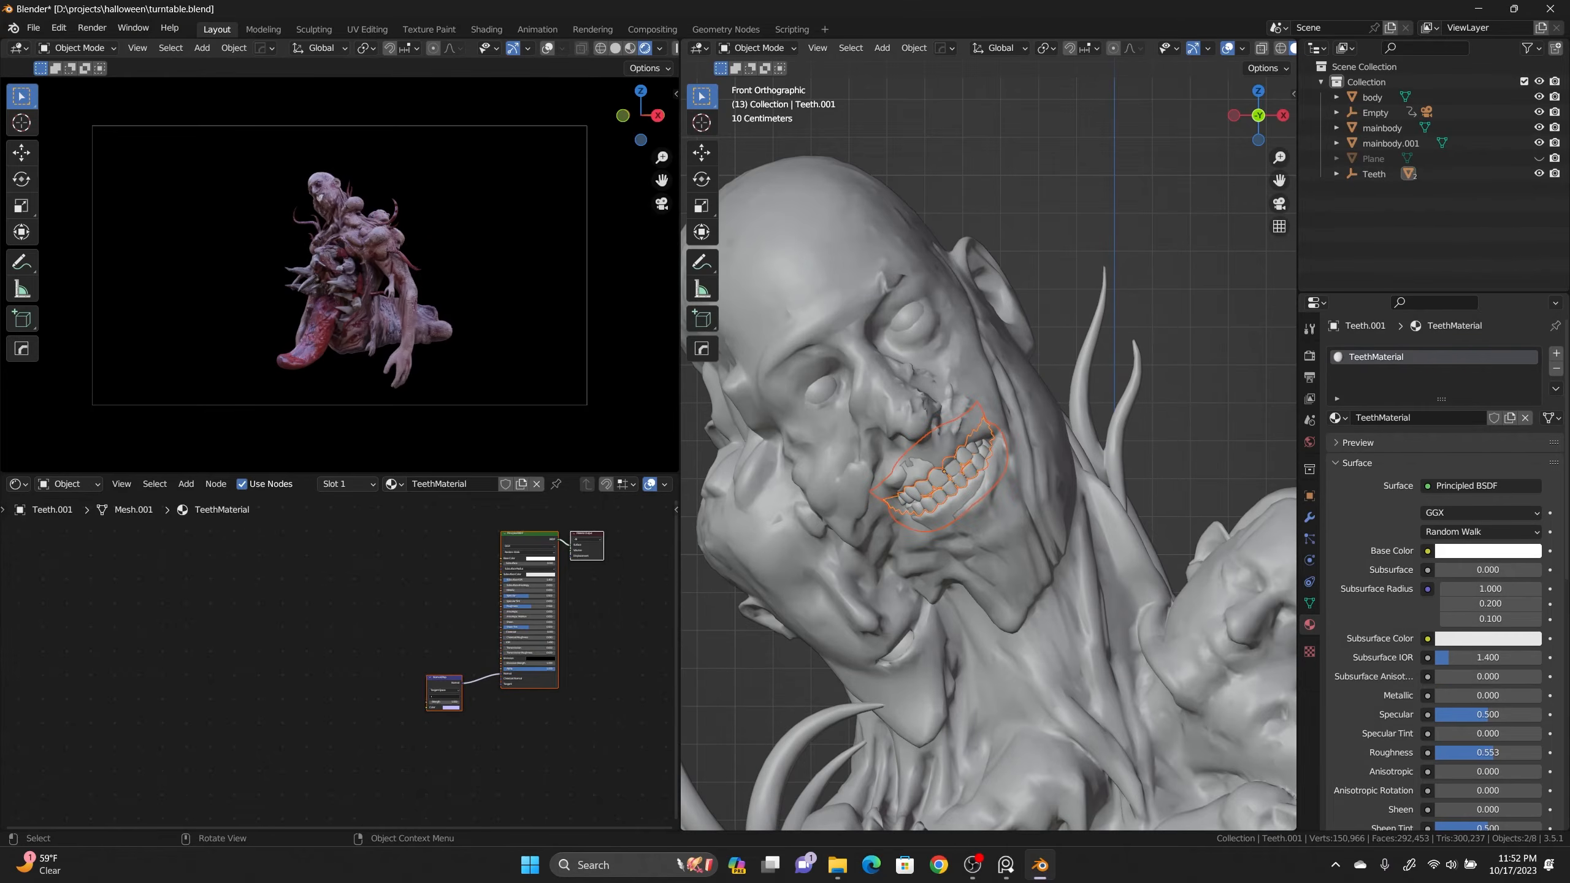
key("ctrl+j")
Bring TeethColor.jpeg and TeethSpecular.jpeg into TeethMaterial and link the colour texture to Base Color.
key("alt+Tab")
left_click_drag(801, 339, 501, 559)
scroll(339, 265, "up", 8)
middle_click_drag(494, 247, 291, 272, "shift")
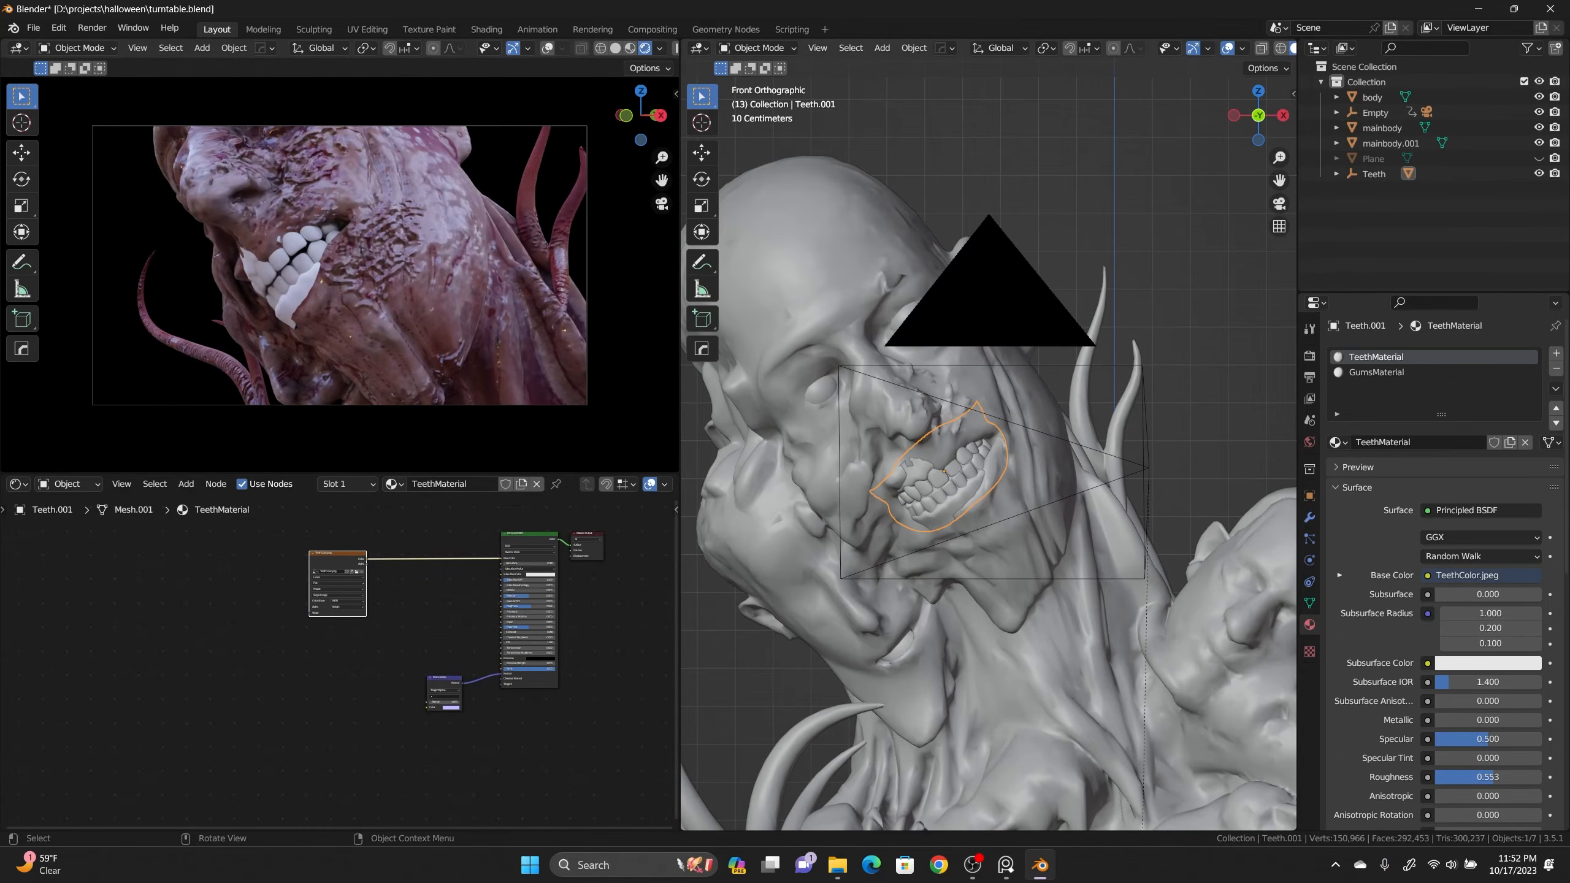
key("alt+Tab")
left_click_drag(972, 334, 379, 710)
scroll(379, 710, "up", 2)
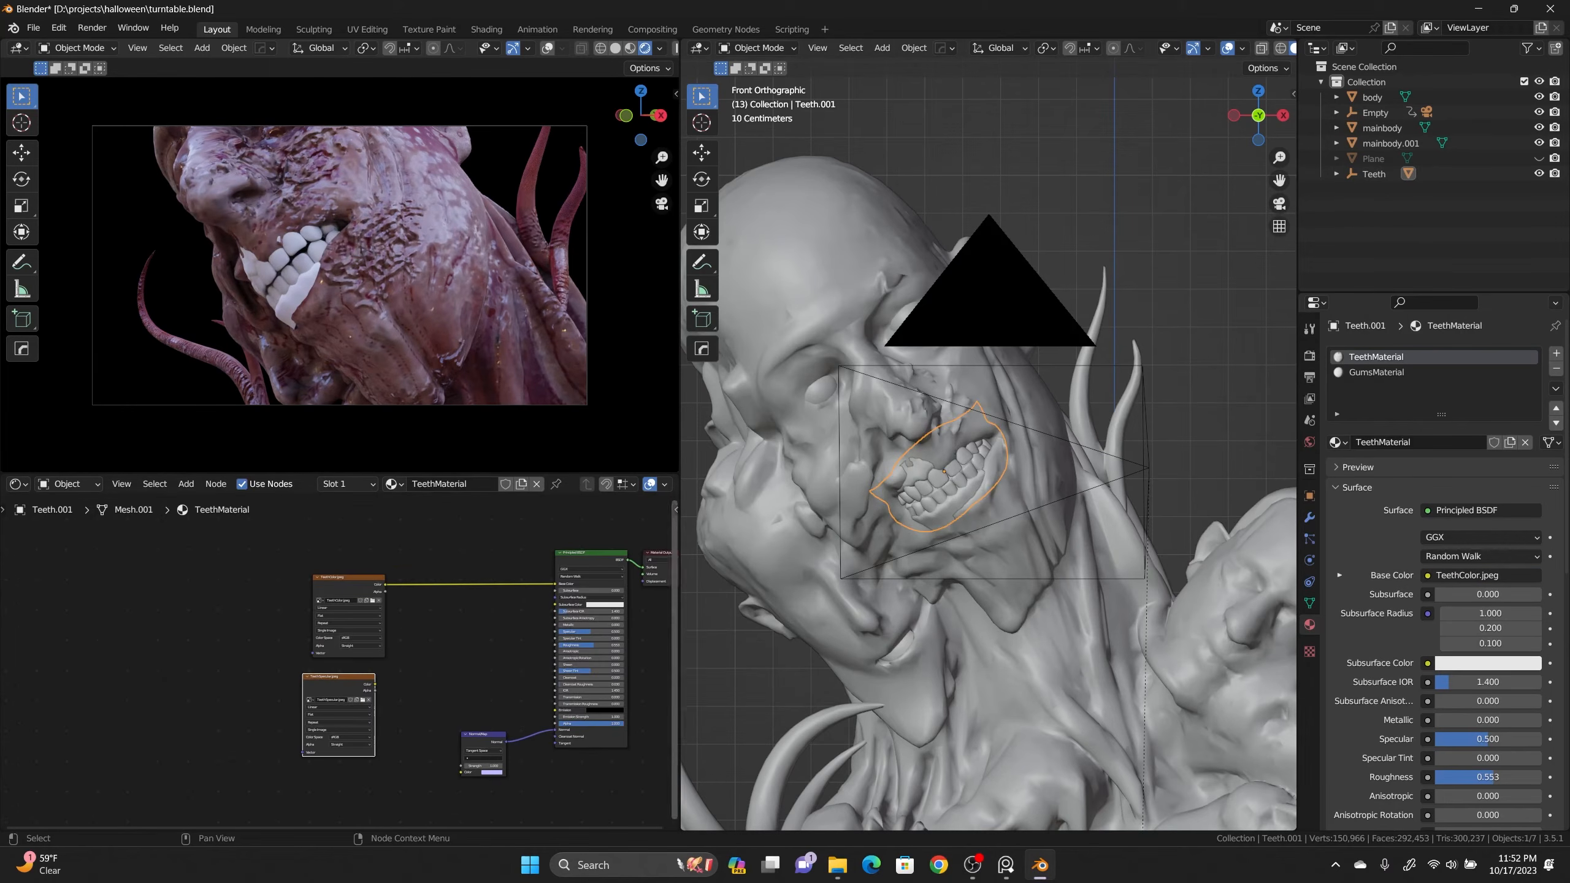
Unwrap the whole teeth mesh with Cube Projection.
left_click(962, 494)
key("Tab")
key("u")
left_click(951, 569)
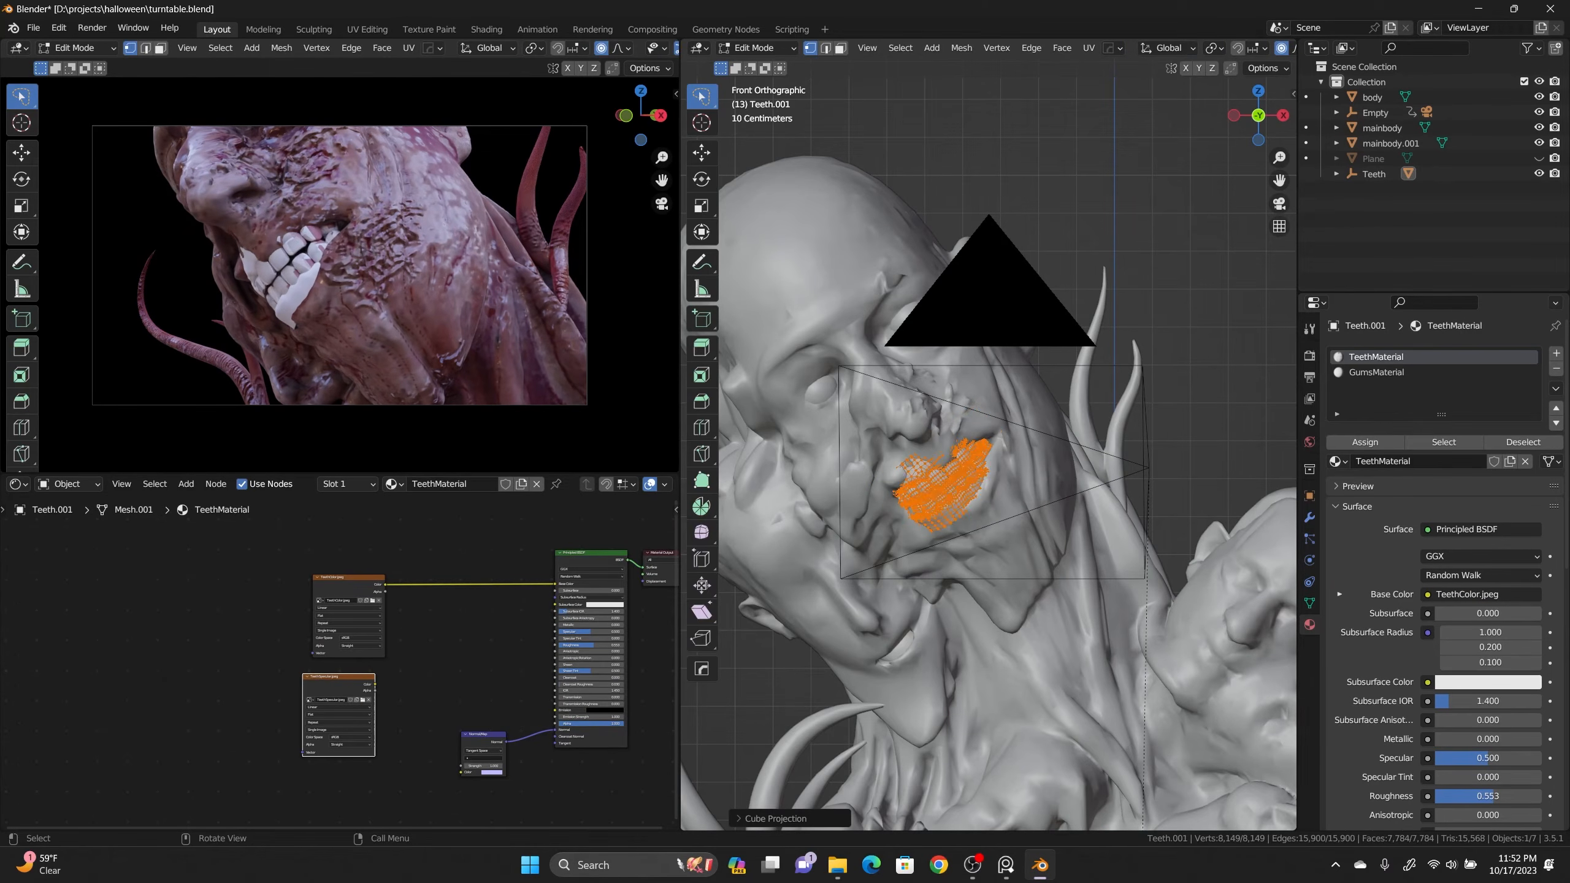
key("Tab")
Add another teeth texture feeding the Normal Map node and connect TeethSpecular.jpeg to the Specular input.
key("alt+Tab")
left_click_drag(887, 328, 352, 788)
middle_click_drag(396, 773, 438, 662)
left_click_drag(467, 686, 503, 655)
middle_click_drag(503, 655, 498, 697)
left_click_drag(422, 606, 591, 561)
scroll(339, 266, "down", 2)
middle_click_drag(339, 266, 383, 260)
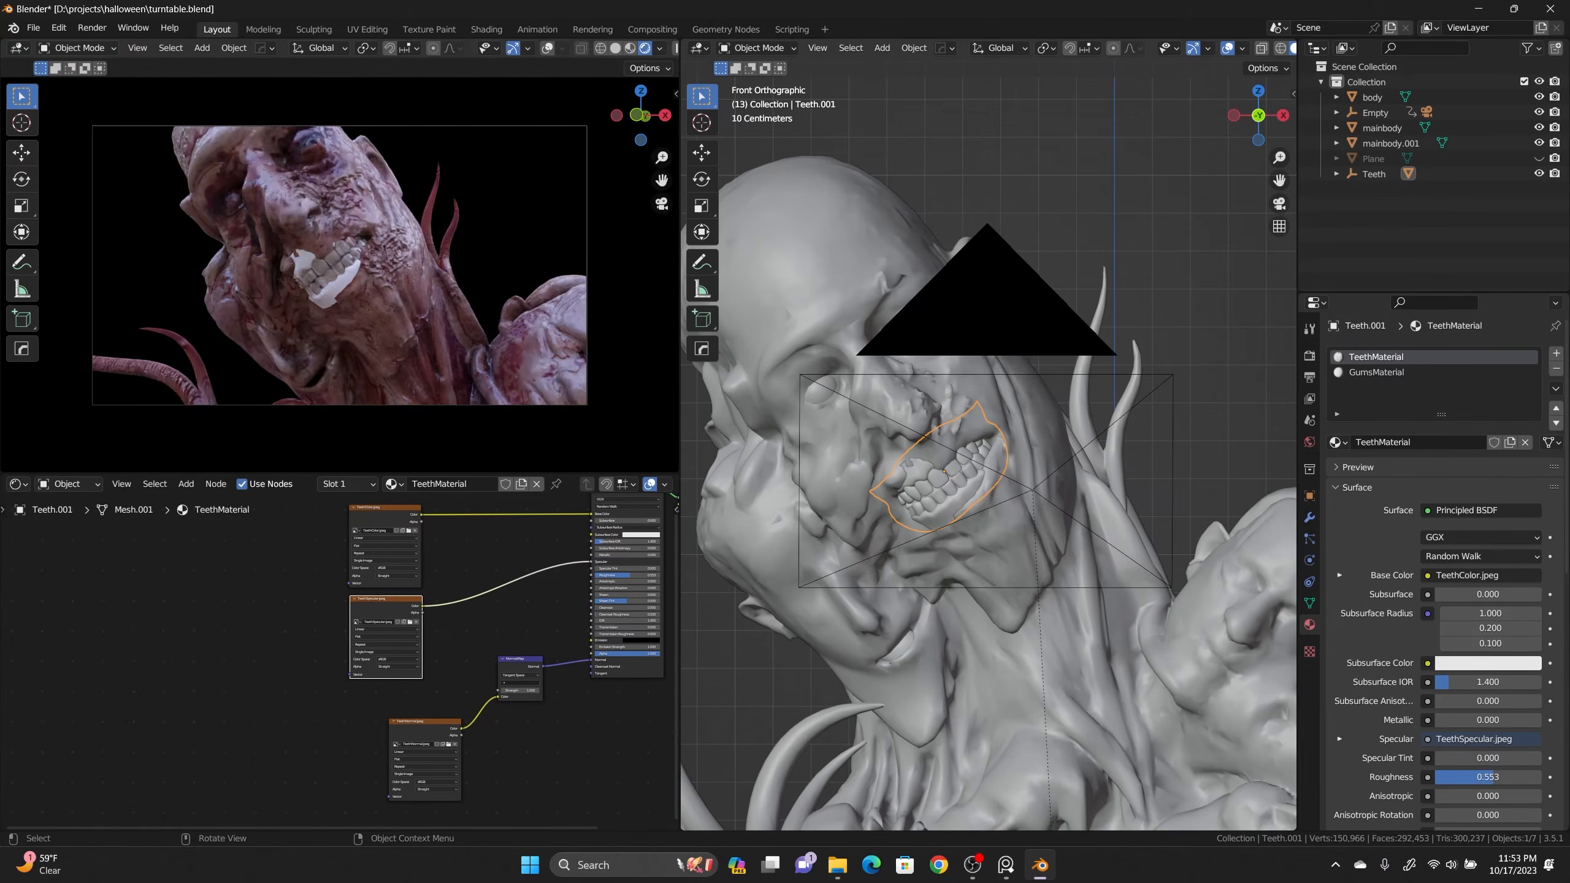
scroll(988, 445, "down", 2)
Display the TeethColor image in the UV Editor and select the linked gum geometry in Edit Mode.
left_click(18, 484)
left_click(50, 558)
left_click(274, 484)
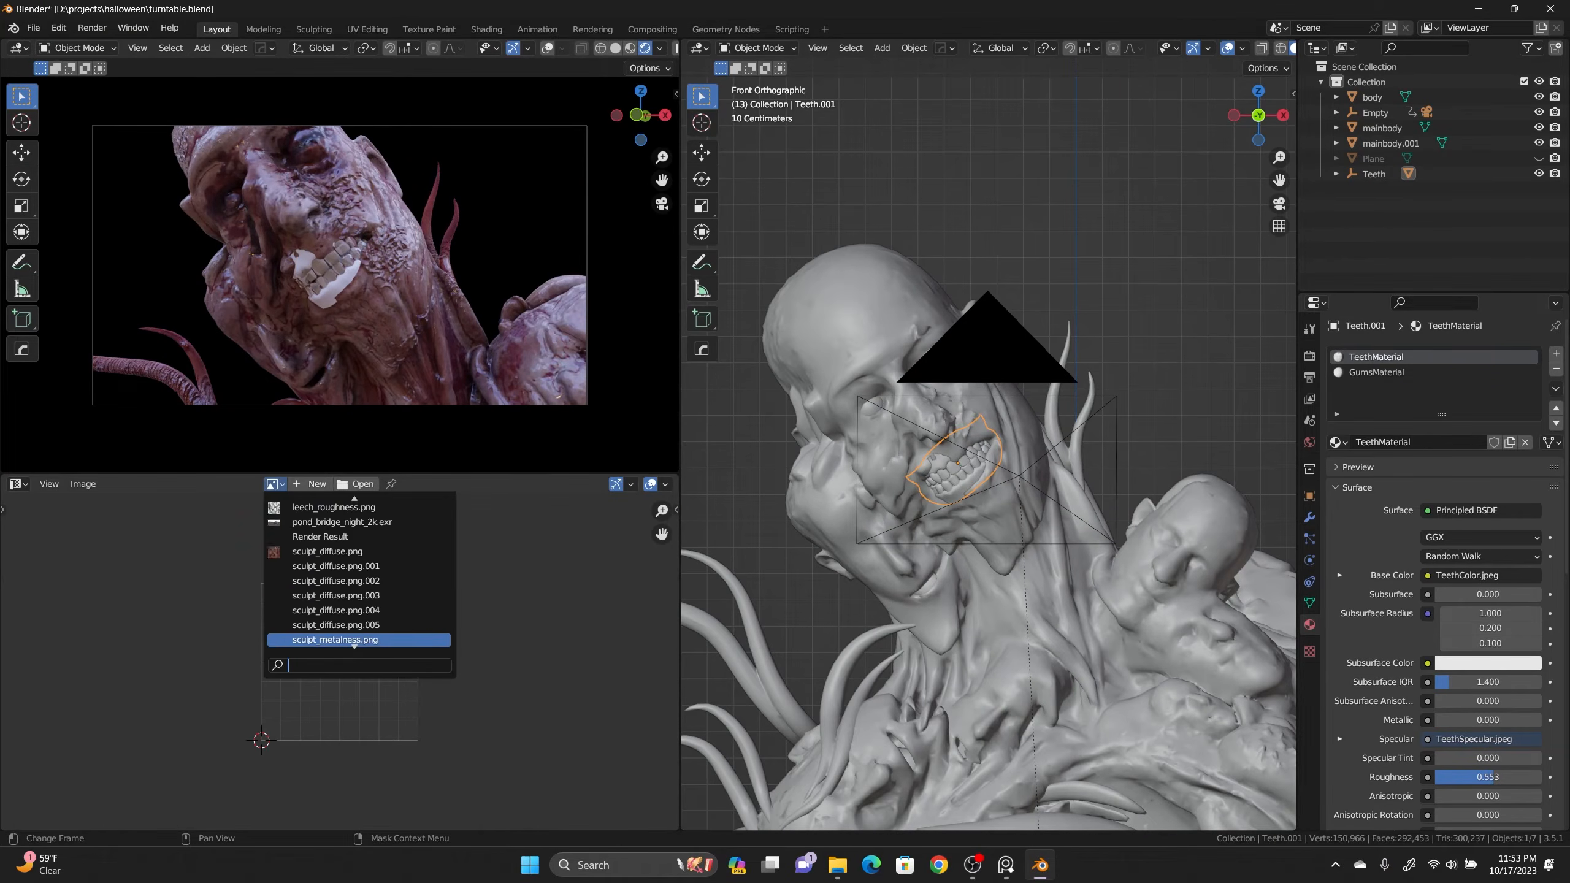
key("Return")
key("Tab")
key("l")
key("l")
scroll(396, 711, "down", 1)
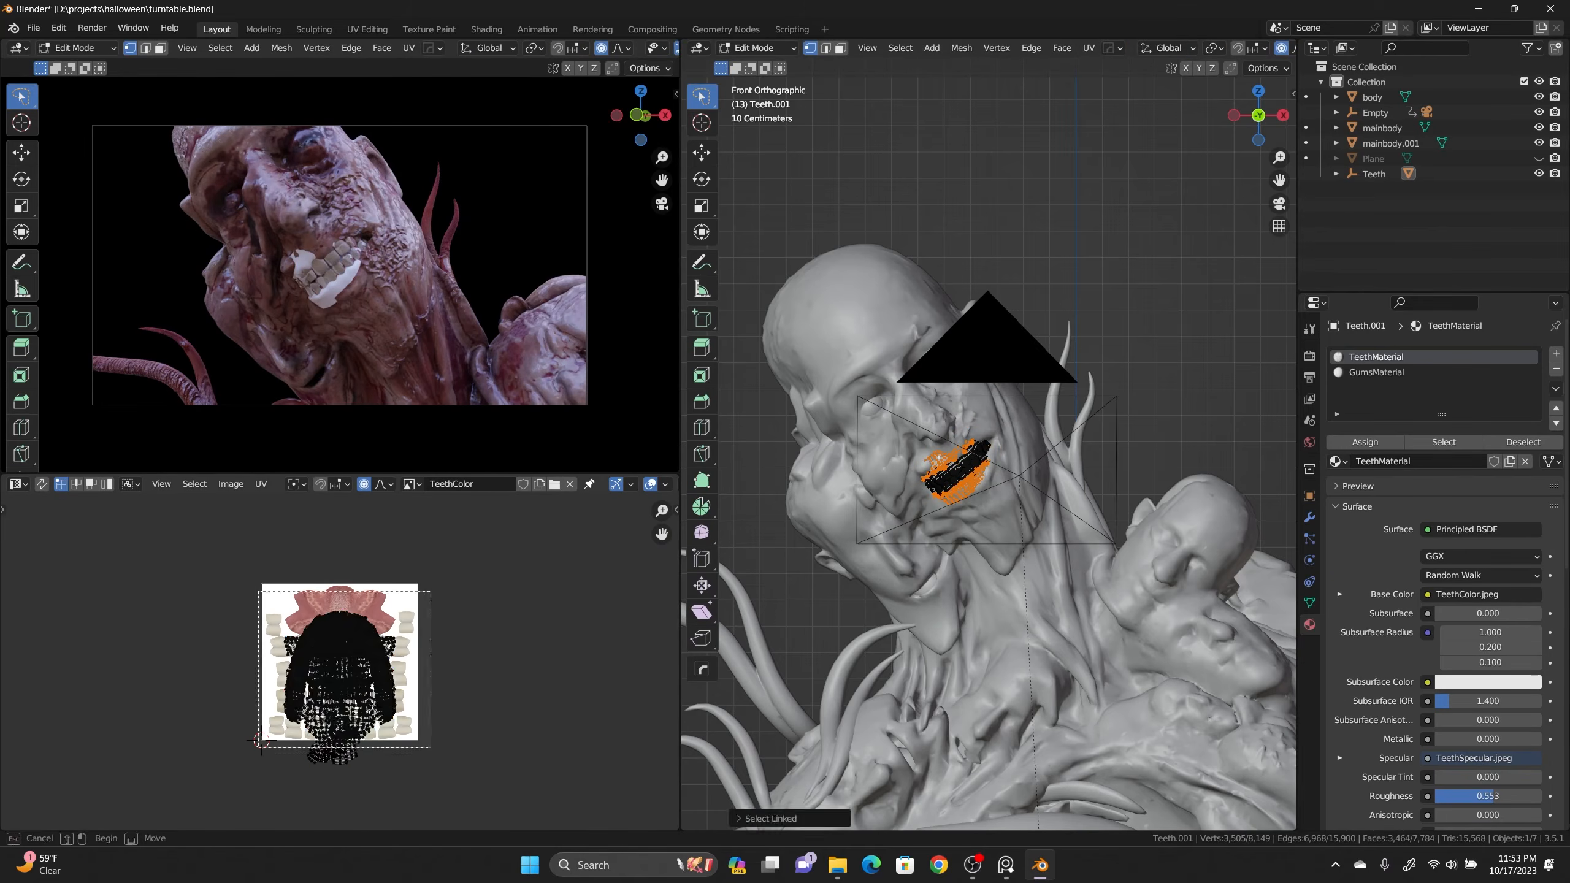
Scale down the gum UVs and move them over the pink gum area of the TeethColor image.
middle_click_drag(470, 655, 513, 674)
key("a")
key("s")
key("y")
left_click(471, 684)
key("g")
left_click(476, 591)
key("s")
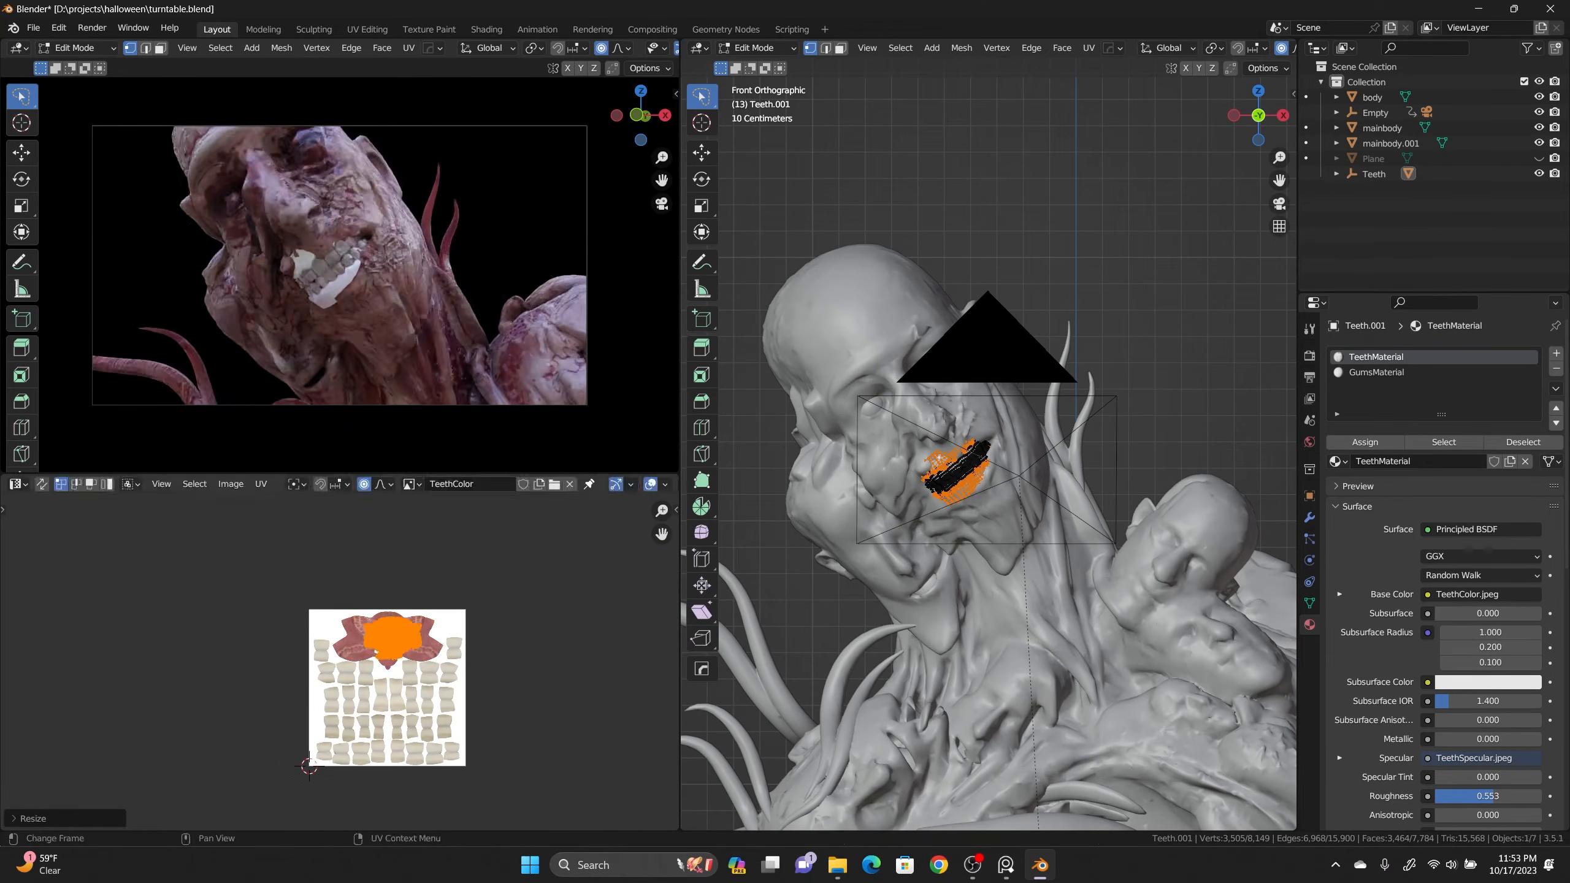
left_click(433, 631)
Scale the gum UVs along X to widen them across the gum artwork.
scroll(383, 652, "up", 5)
key("s")
key("x")
left_click(595, 631)
Select the linked gum faces in face select mode and rescale all their UVs.
key("Tab")
key("Tab")
key("3")
left_click_drag(383, 549, 431, 584)
left_click(356, 574)
key("ctrl+l")
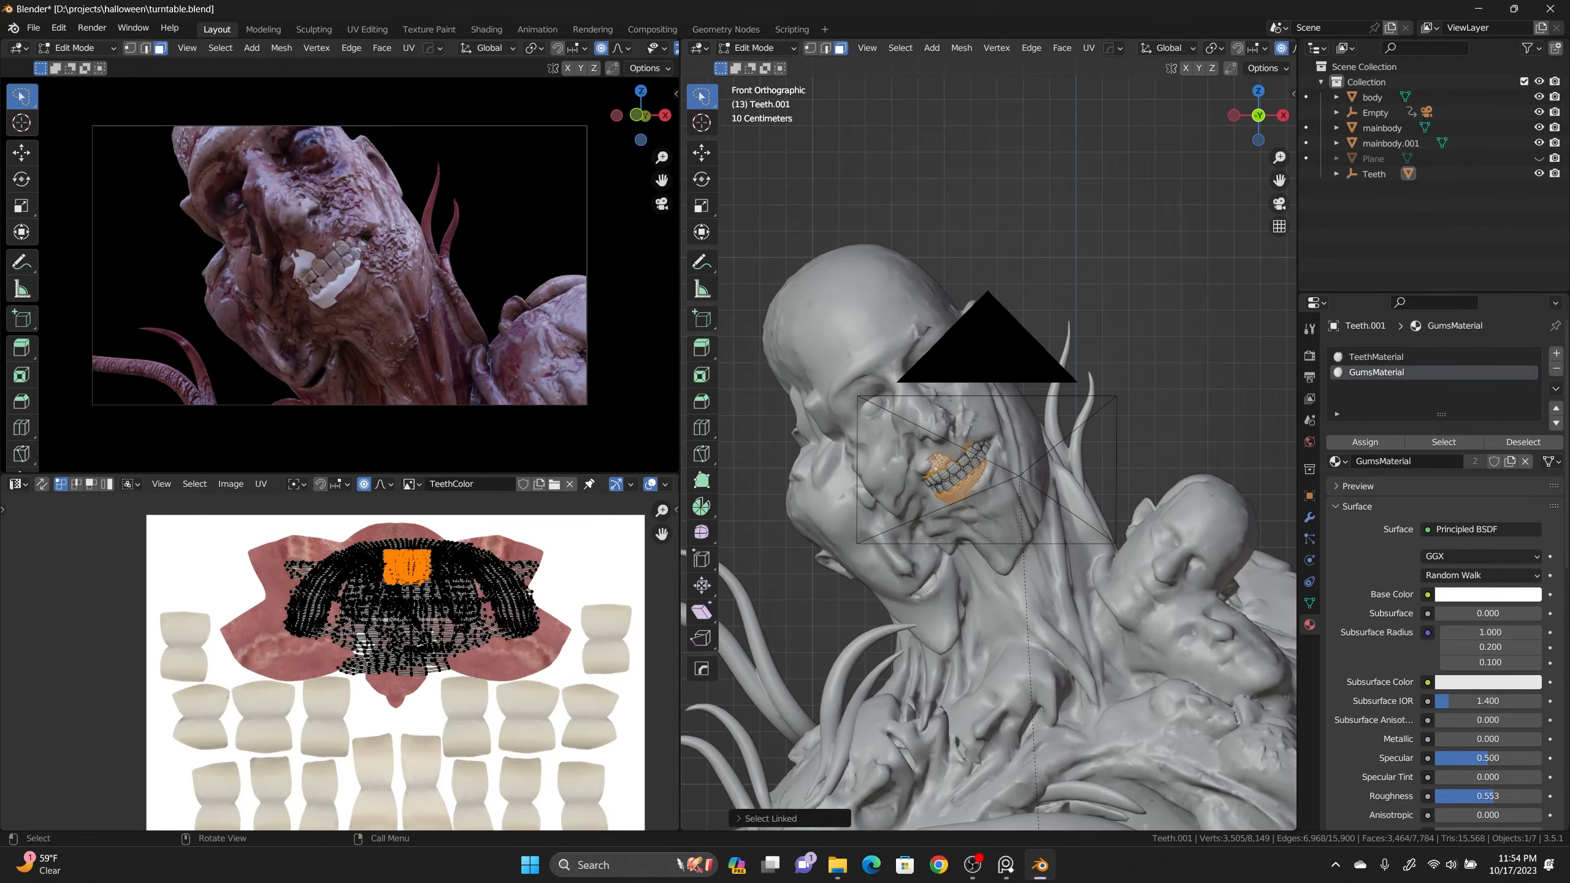
scroll(497, 652, "down", 3)
key("a")
key("s")
left_click(578, 673)
key("Tab")
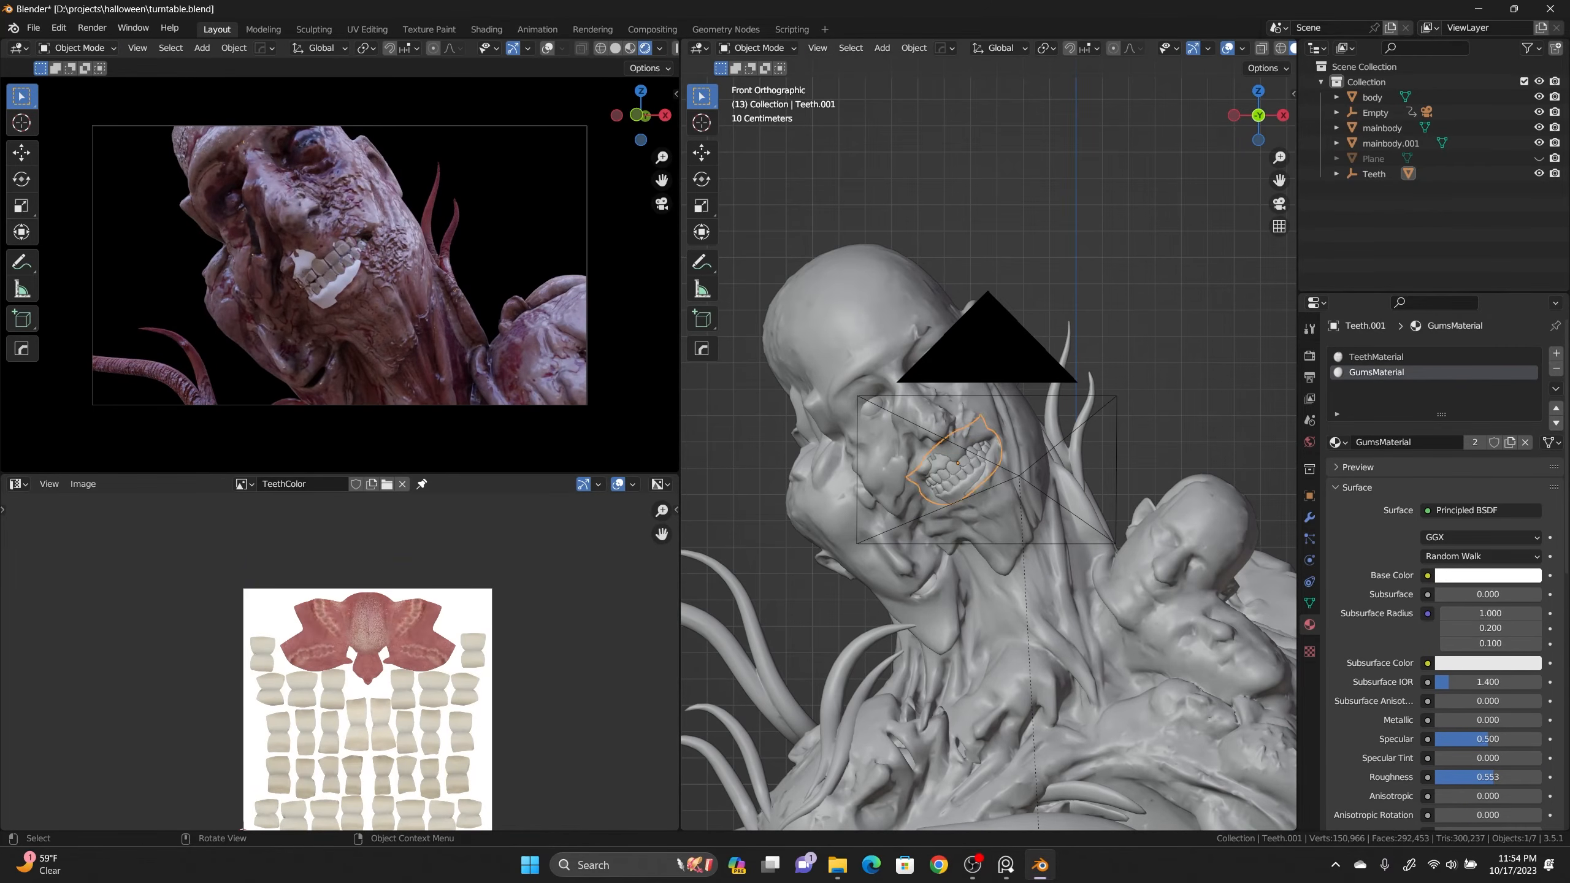
Separate the selected gum faces into their own object and return to Object Mode.
key("Tab")
key("p")
left_click(940, 460)
key("Tab")
Link the body's material to the separated gums object.
left_click(941, 461)
left_click(883, 301, "shift")
key("ctrl+l")
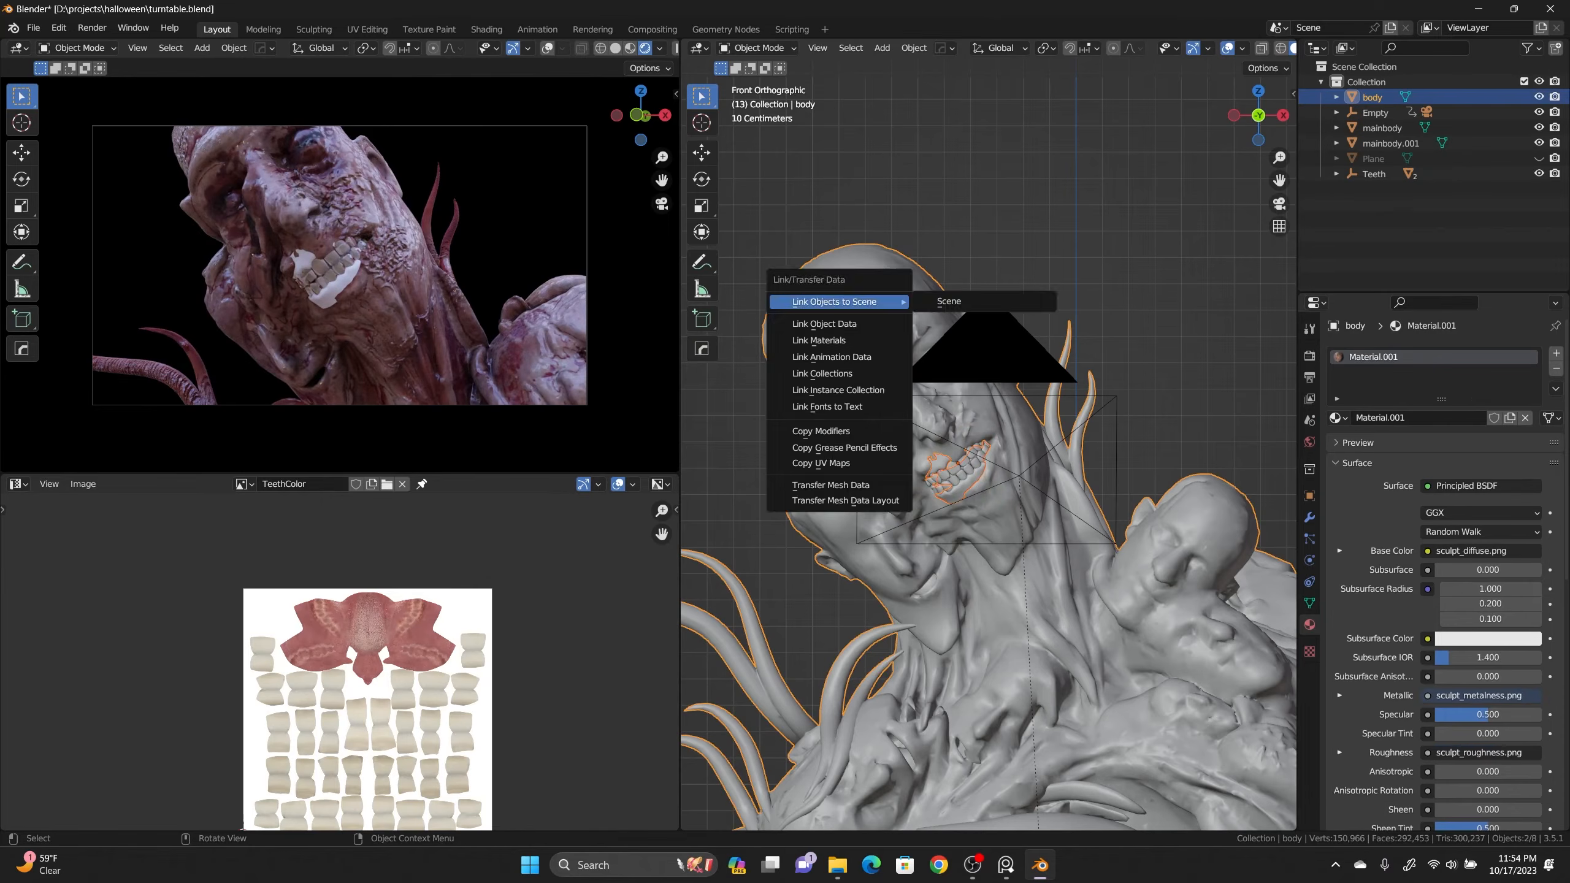
left_click(865, 341)
Return to the Shader Editor and remove the gums' extra material slot so only Material.001 is left.
left_click(18, 484)
left_click(50, 626)
left_click(941, 461)
middle_click_drag(557, 606, 441, 650)
left_click(463, 484)
left_click(1416, 357)
left_click(1415, 373)
left_click(1556, 369)
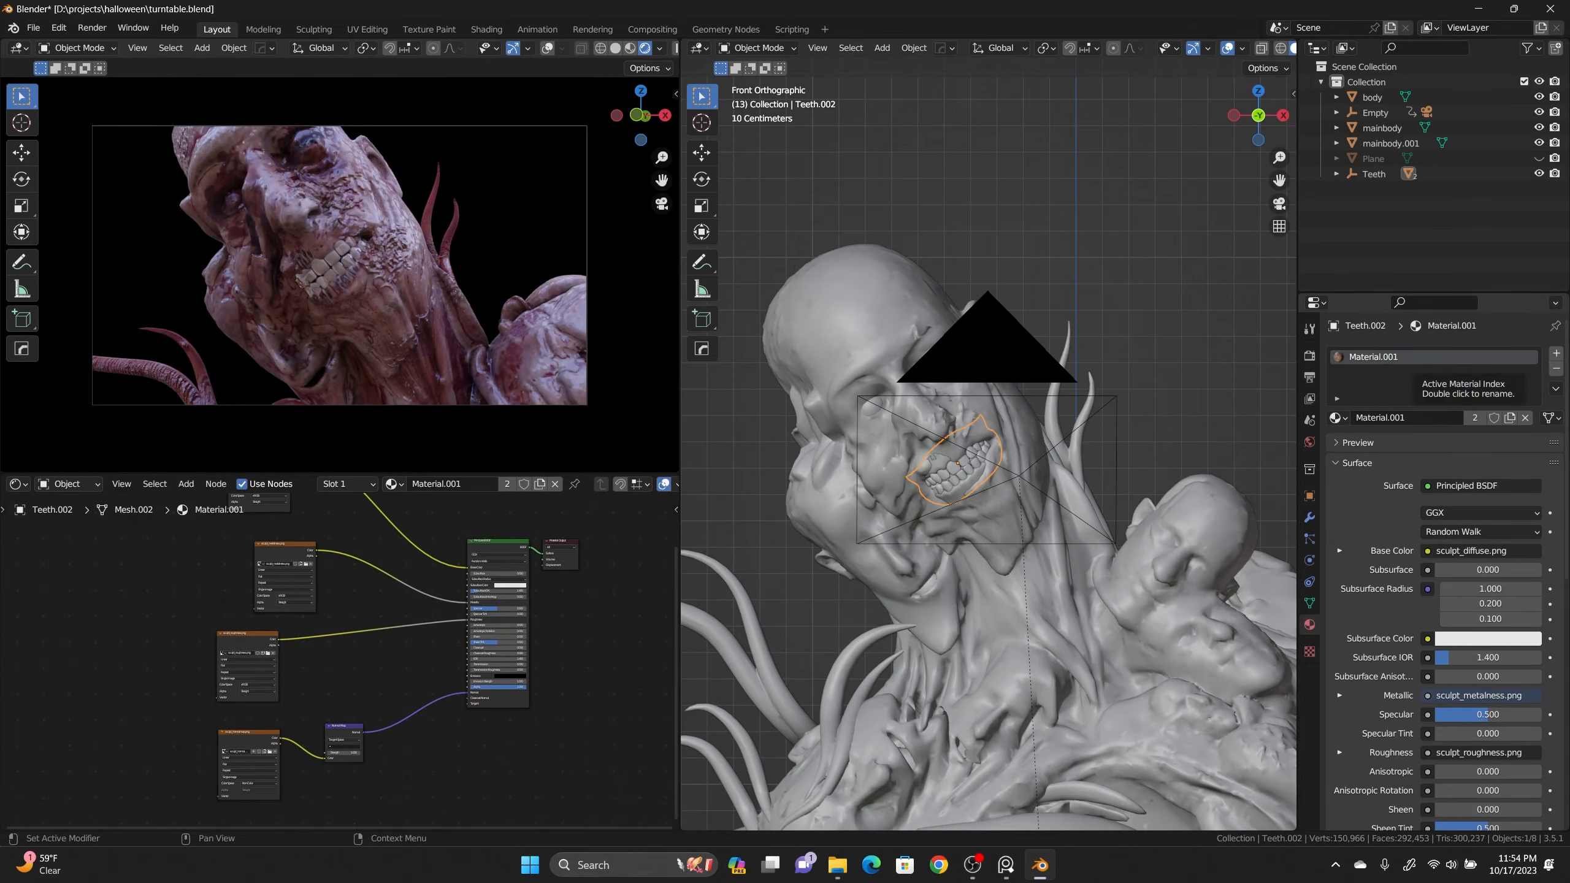
Remove both material slots from the teeth and link the body's material to them.
scroll(340, 266, "down", 6)
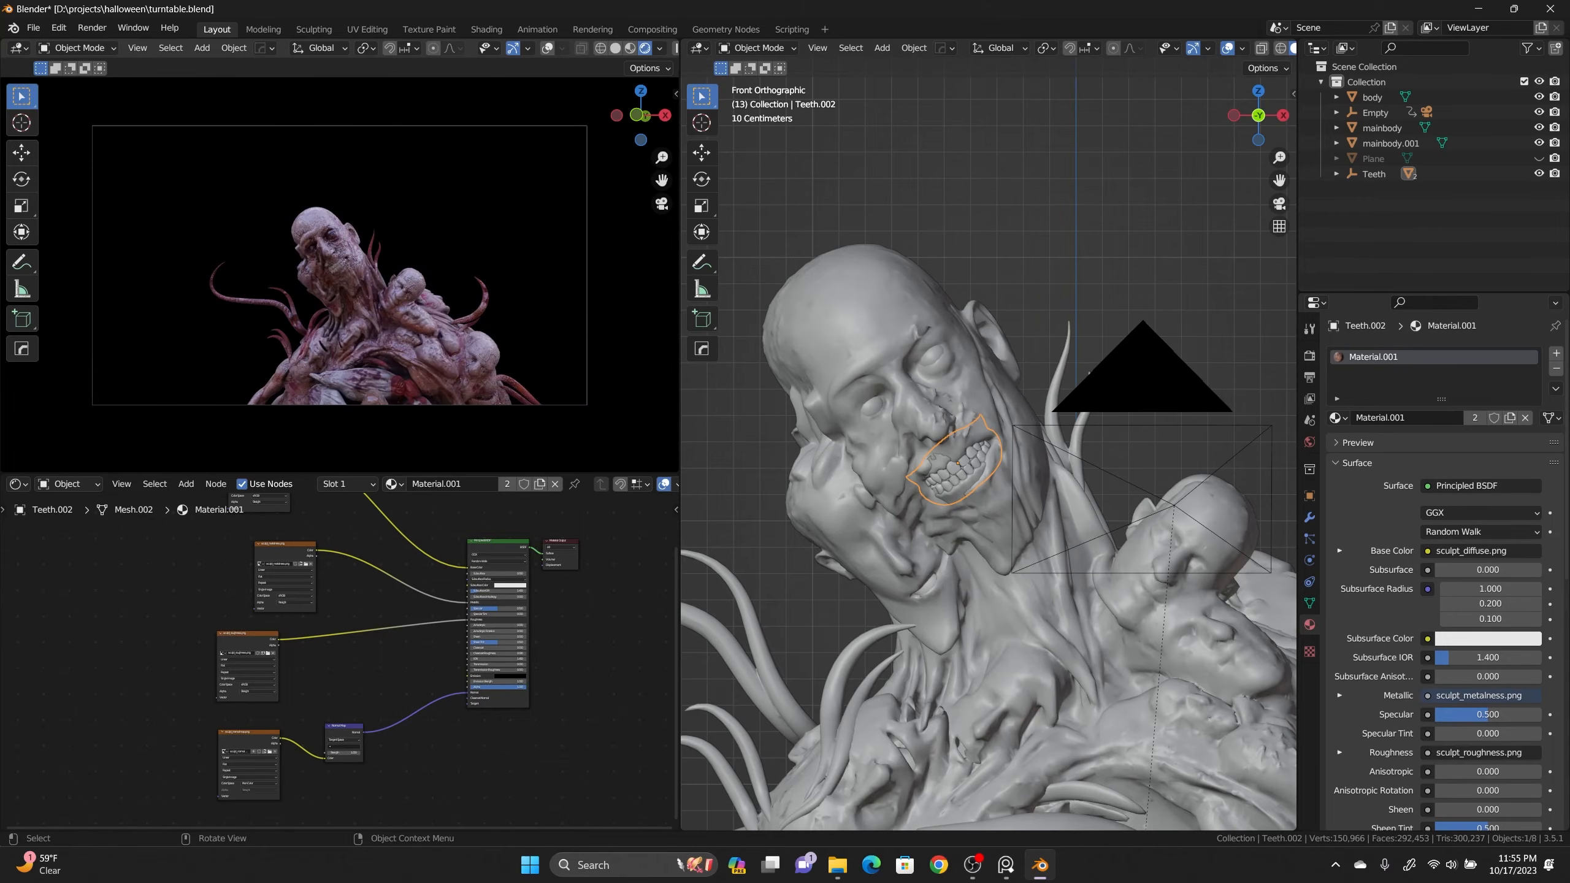
scroll(339, 266, "down", 5)
middle_click_drag(340, 266, 340, 203, "shift")
scroll(340, 266, "up", 3)
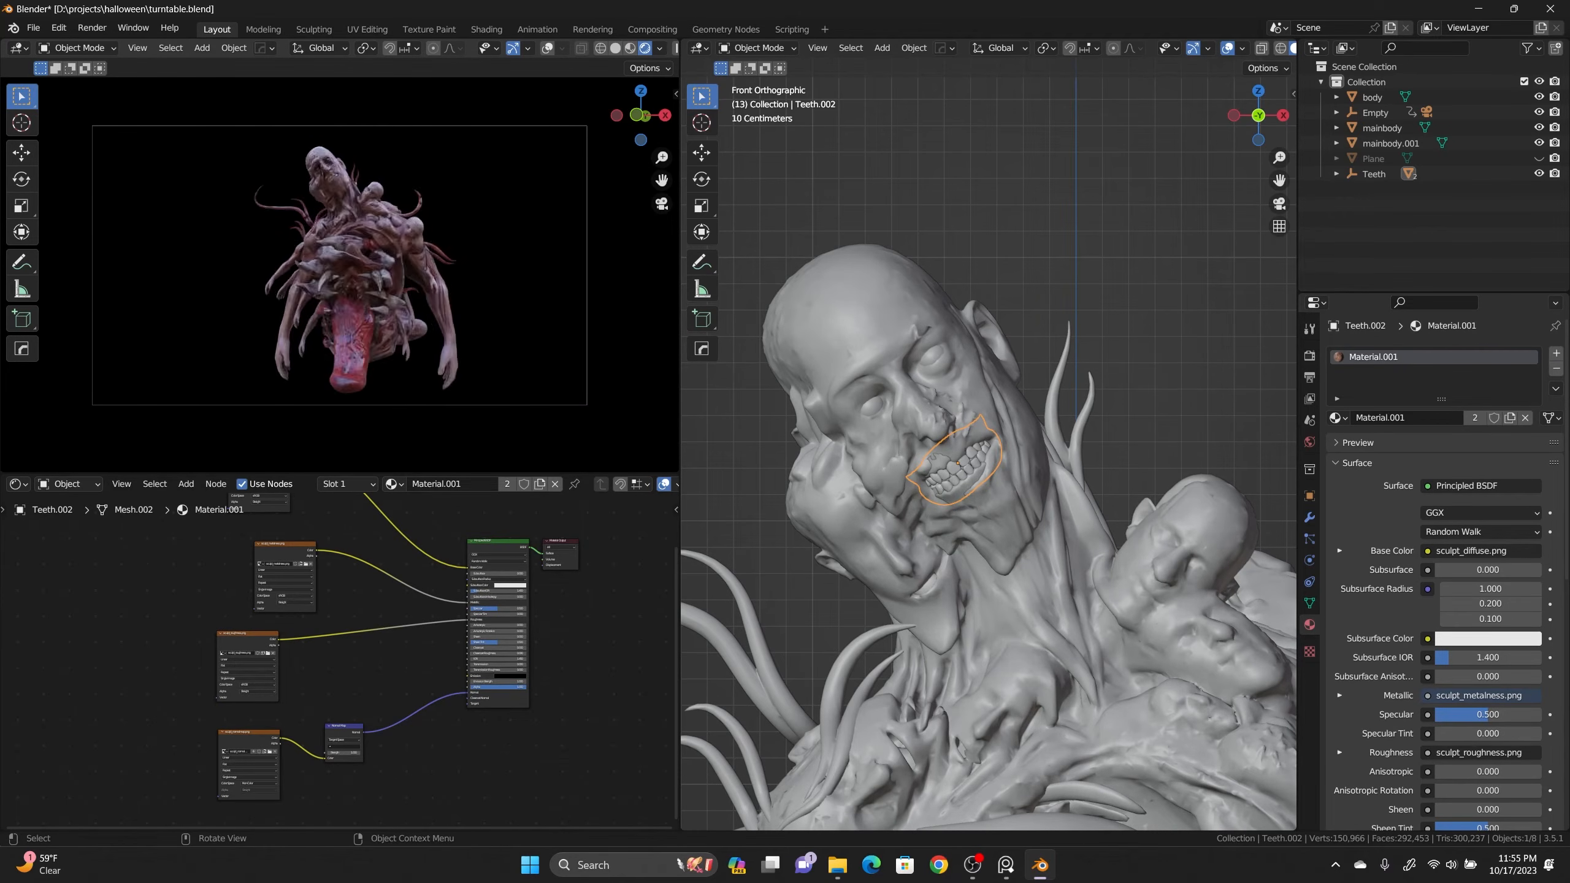
middle_click_drag(339, 266, 339, 269)
left_click(968, 459)
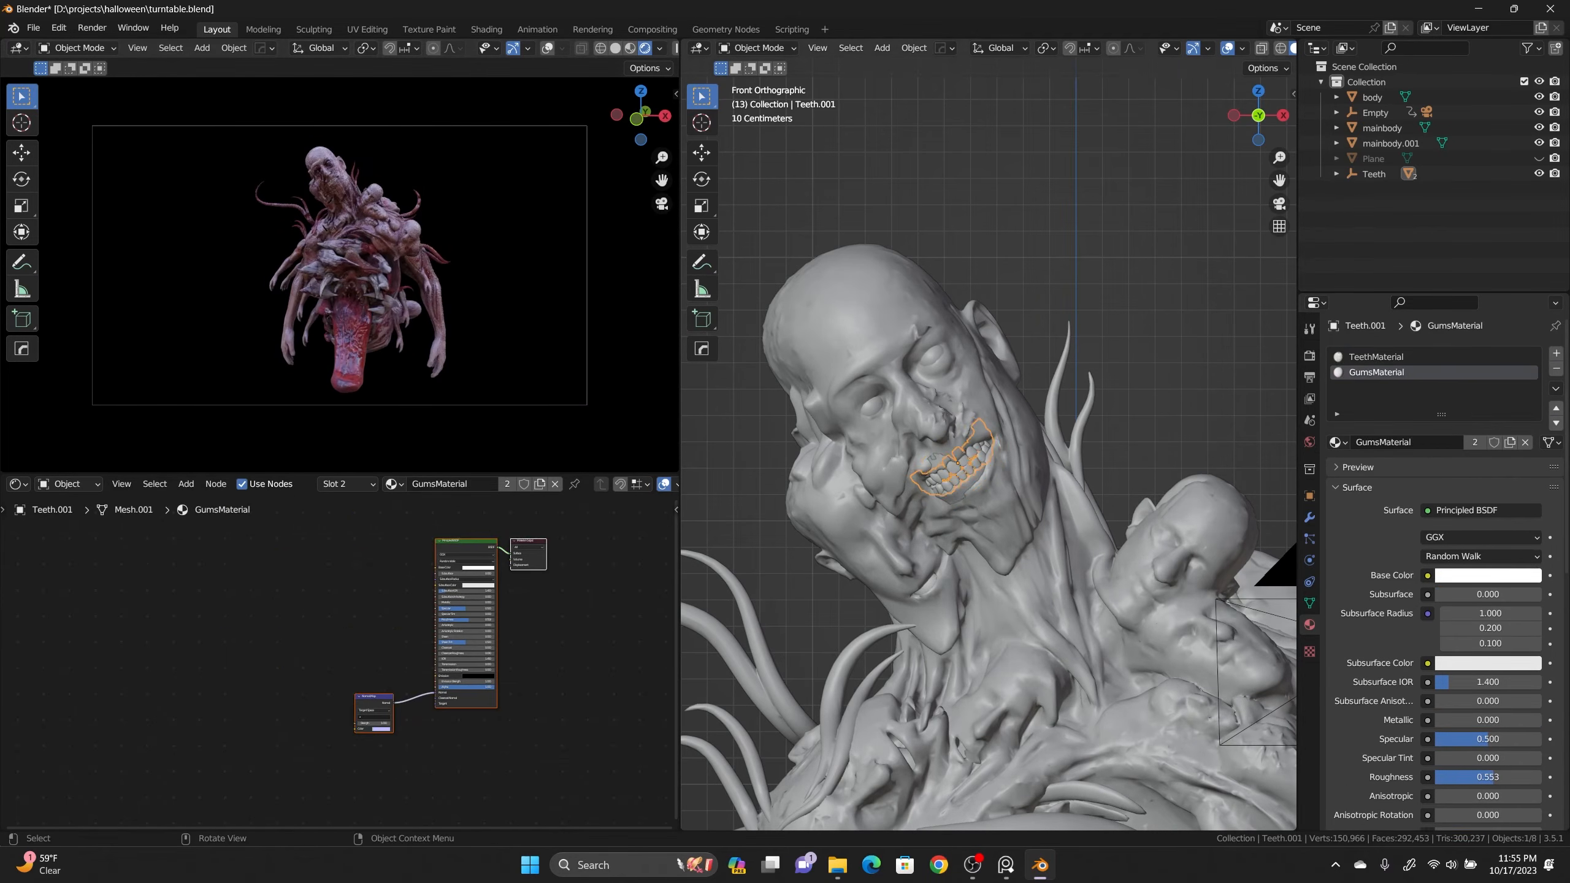
left_click(1556, 369)
left_click(1555, 369)
left_click(878, 406, "shift")
key("ctrl+l")
left_click(878, 405)
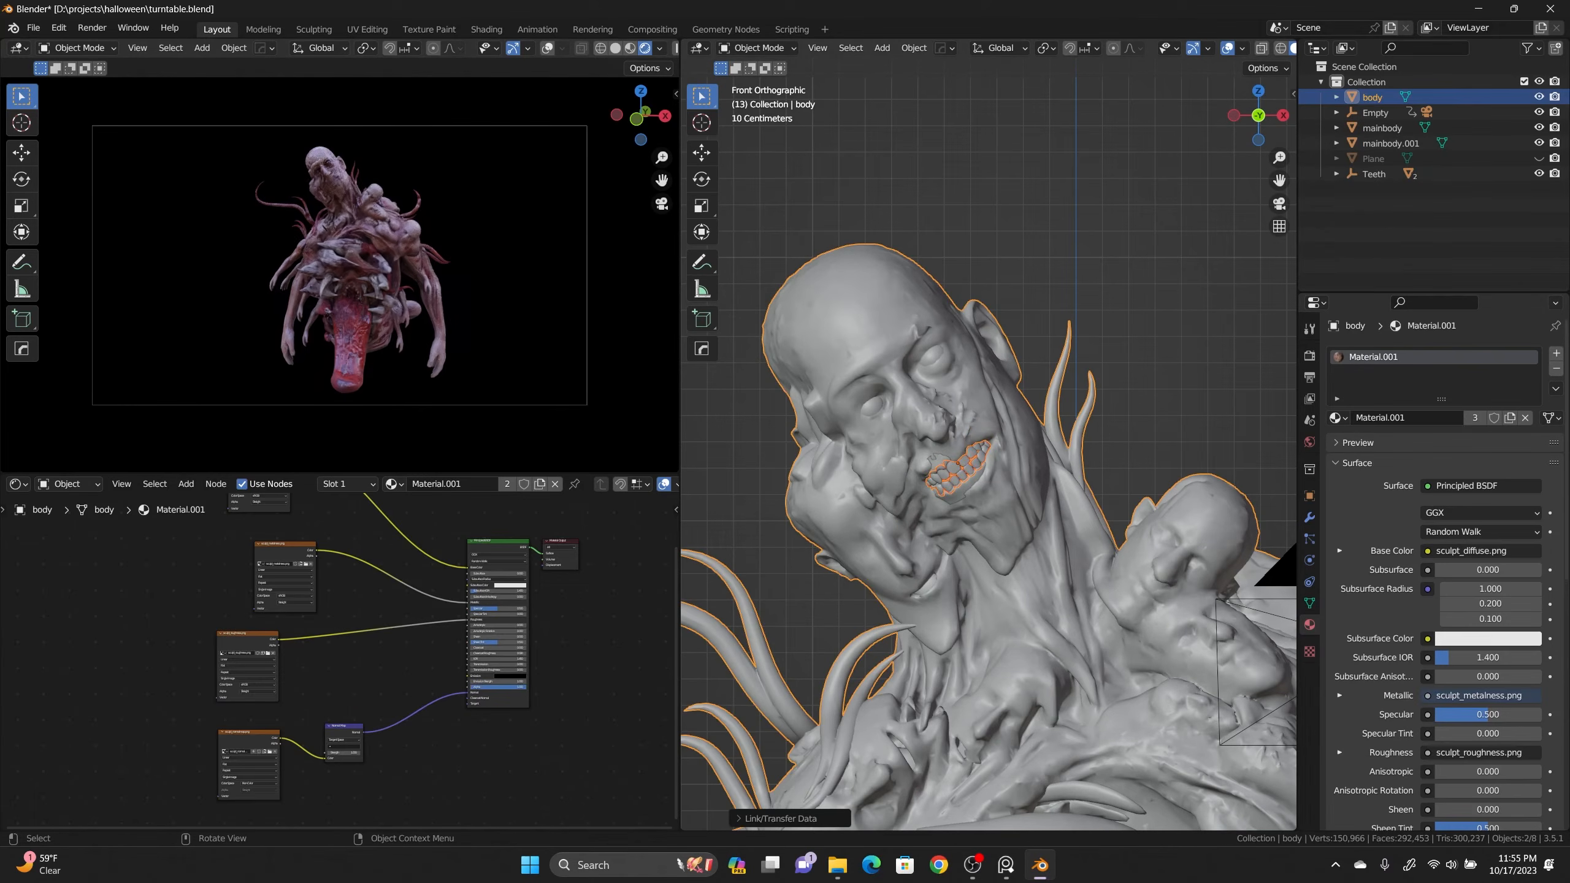
Frame the teeth and turn their shared Material.001 into a single-user copy.
key("alt+a")
left_click(964, 462)
key("KP_Decimal")
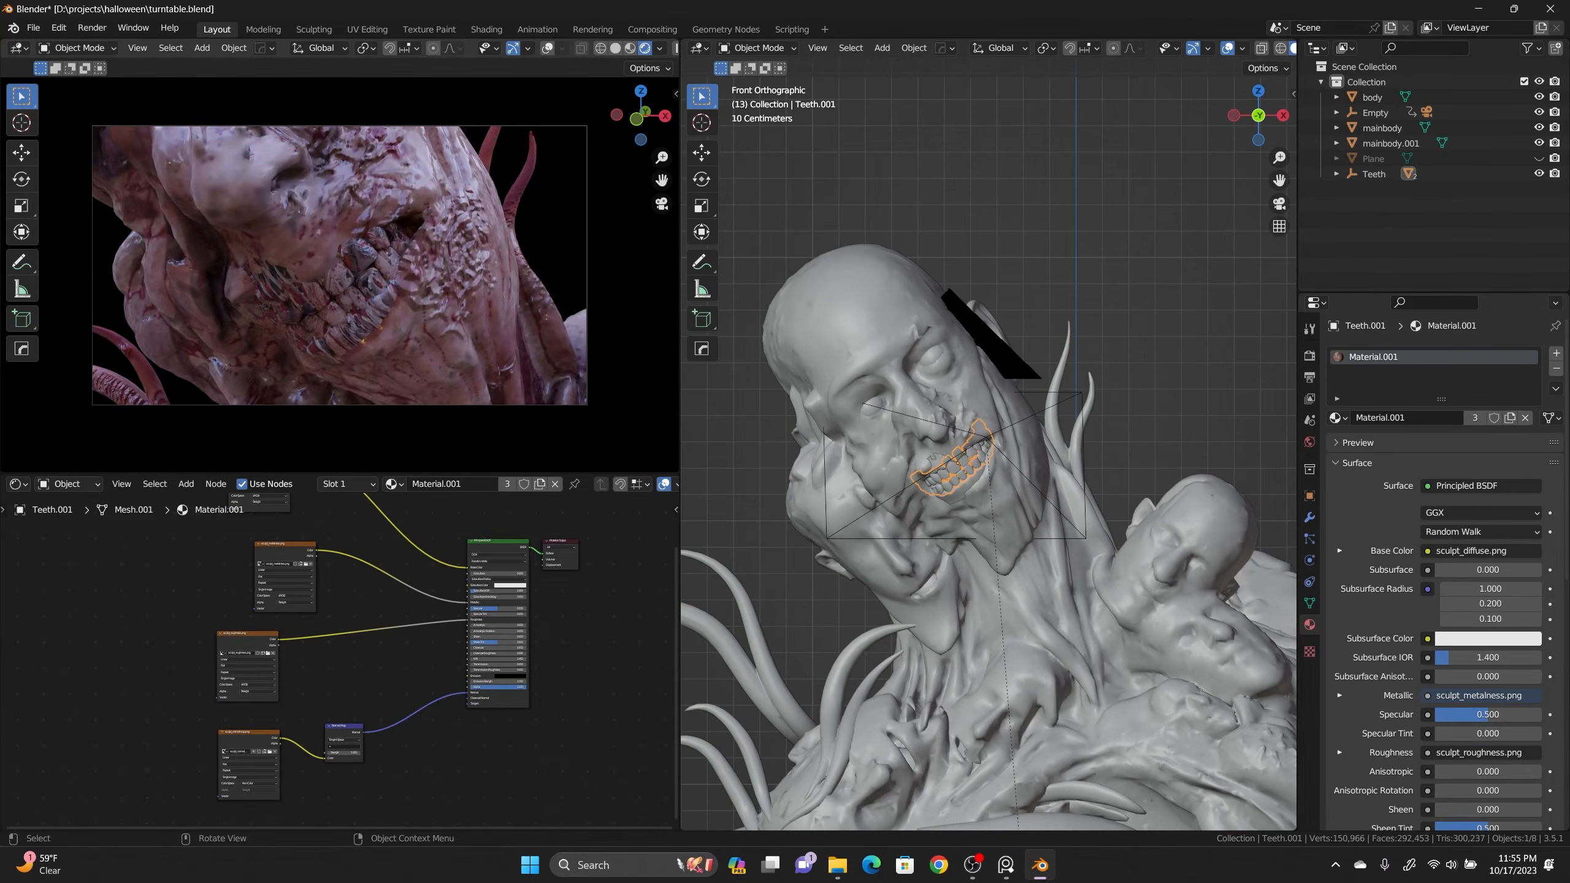
scroll(339, 266, "down", 2)
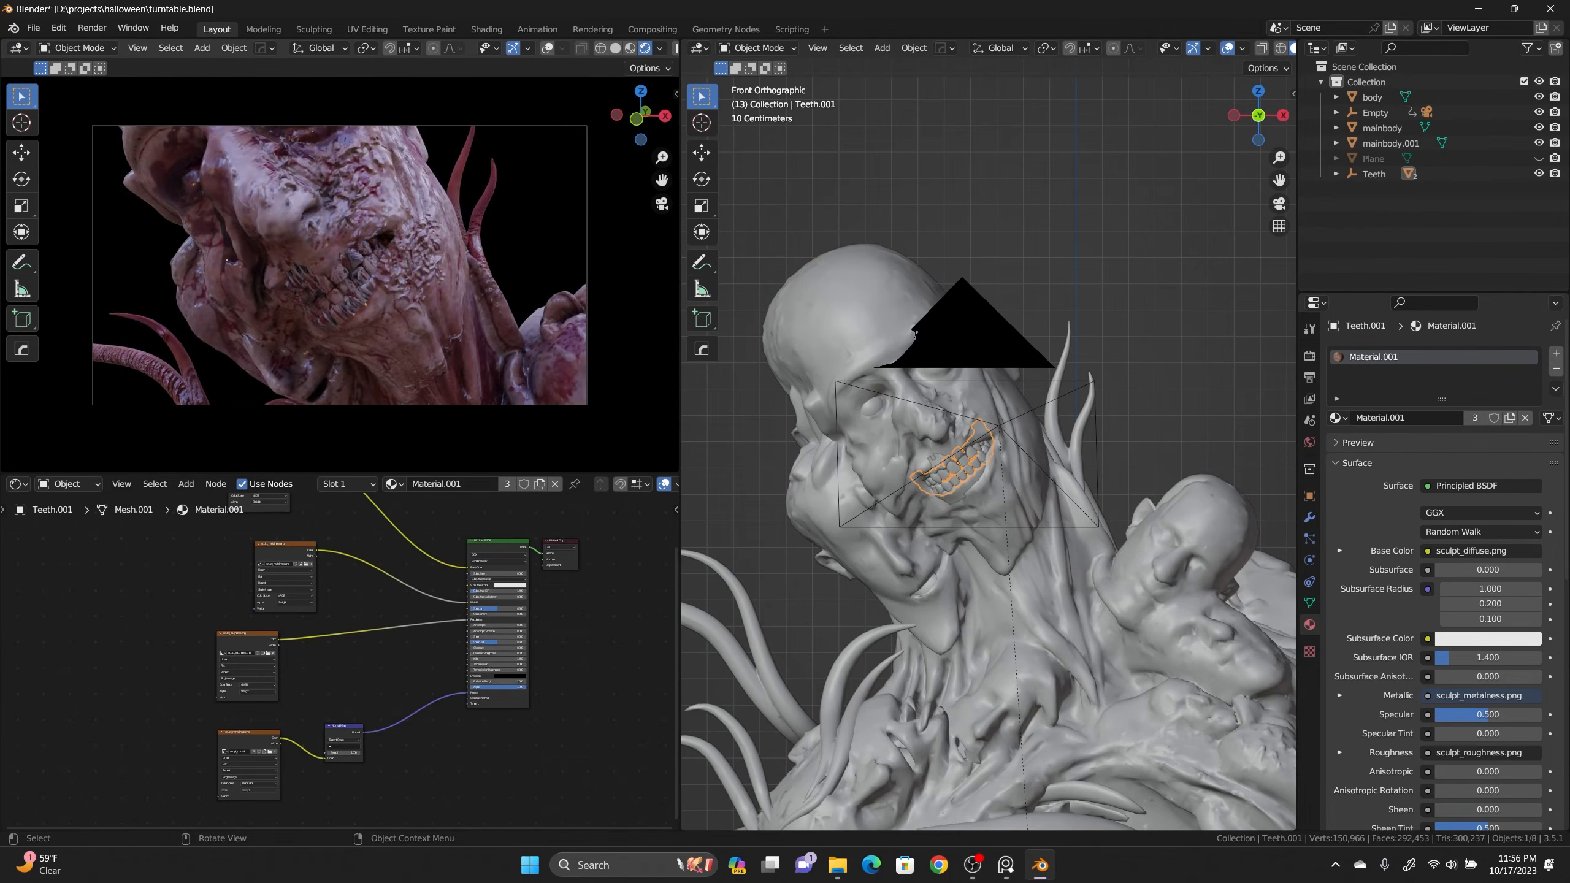
left_click(507, 484)
middle_click_drag(229, 498, 271, 584)
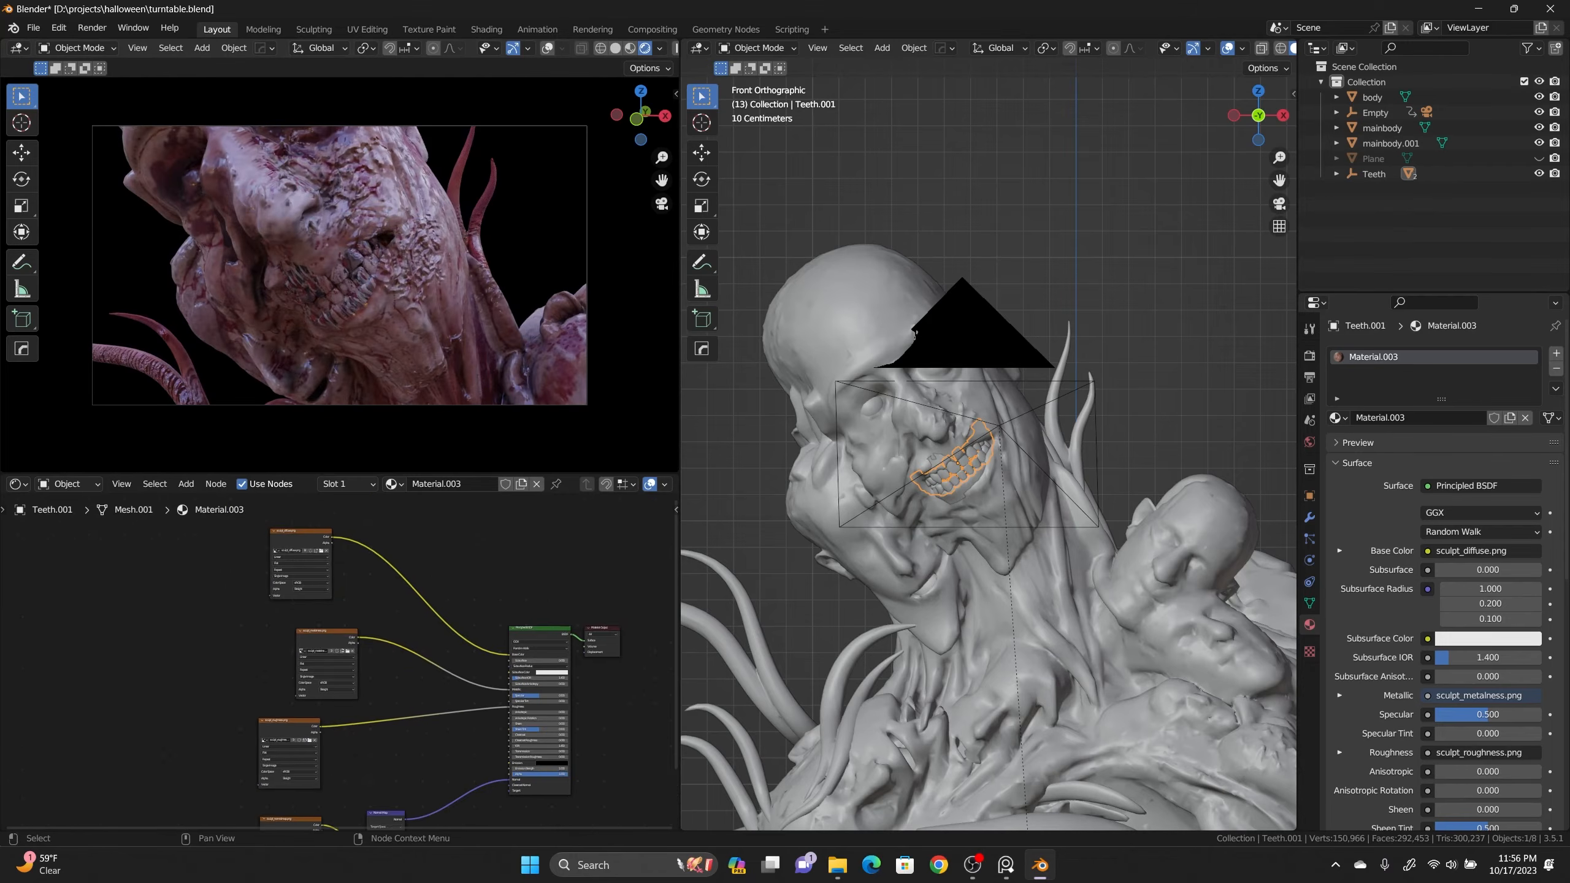
Insert an RGB Curves node between the sculpt_diffuse texture and Base Color, and raise its curve to brighten the teeth.
scroll(271, 583, "up", 4)
key("shift+a")
left_click(399, 577)
type("curv")
key("Return")
left_click(440, 557)
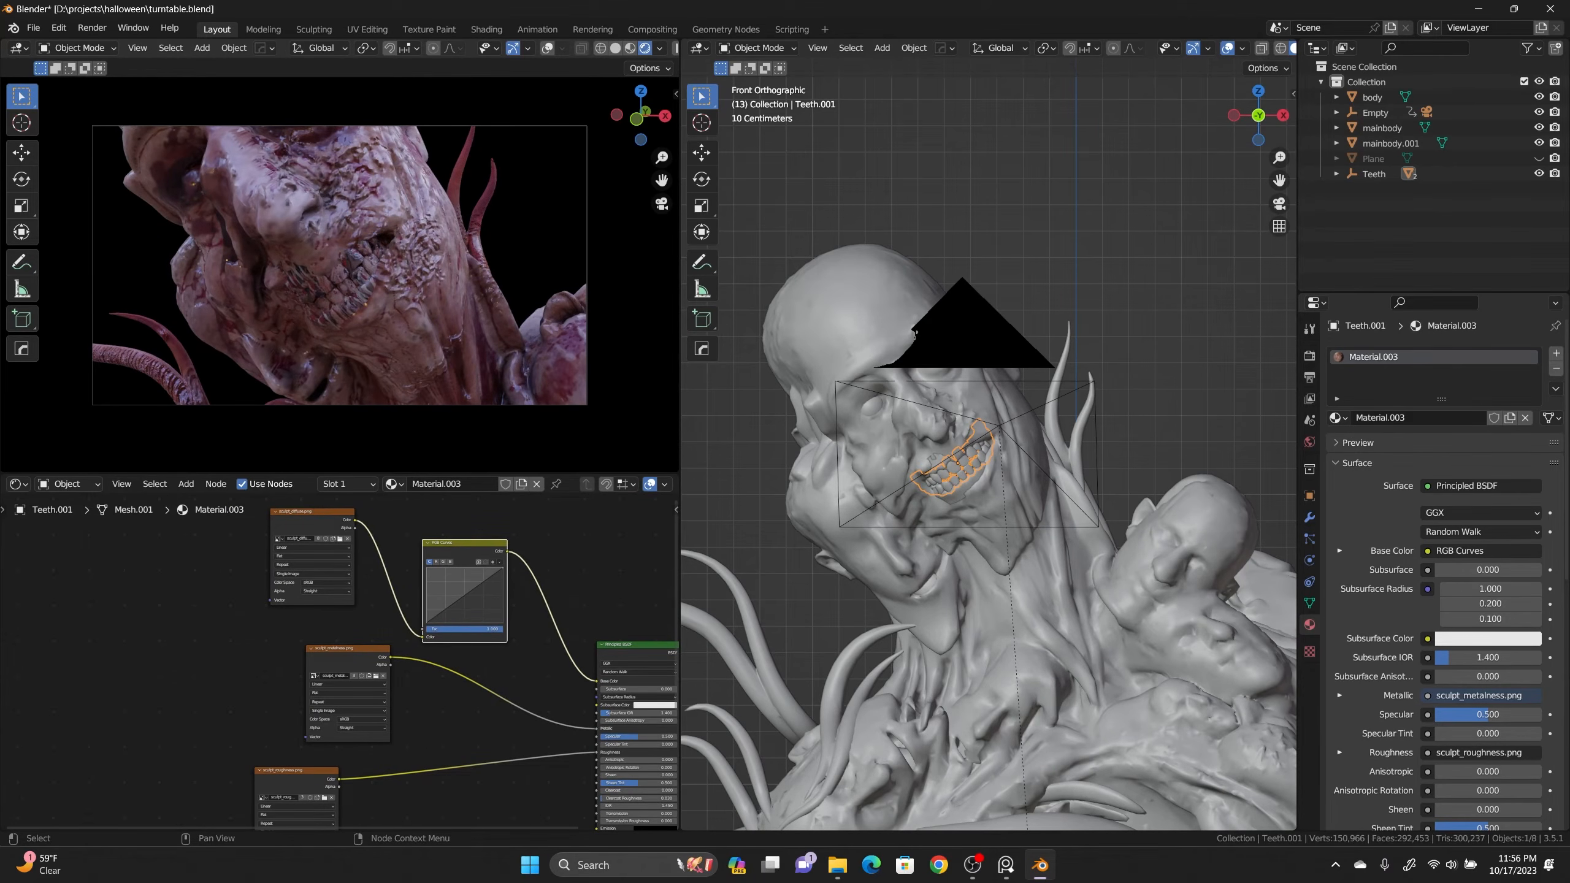
scroll(339, 265, "down", 3)
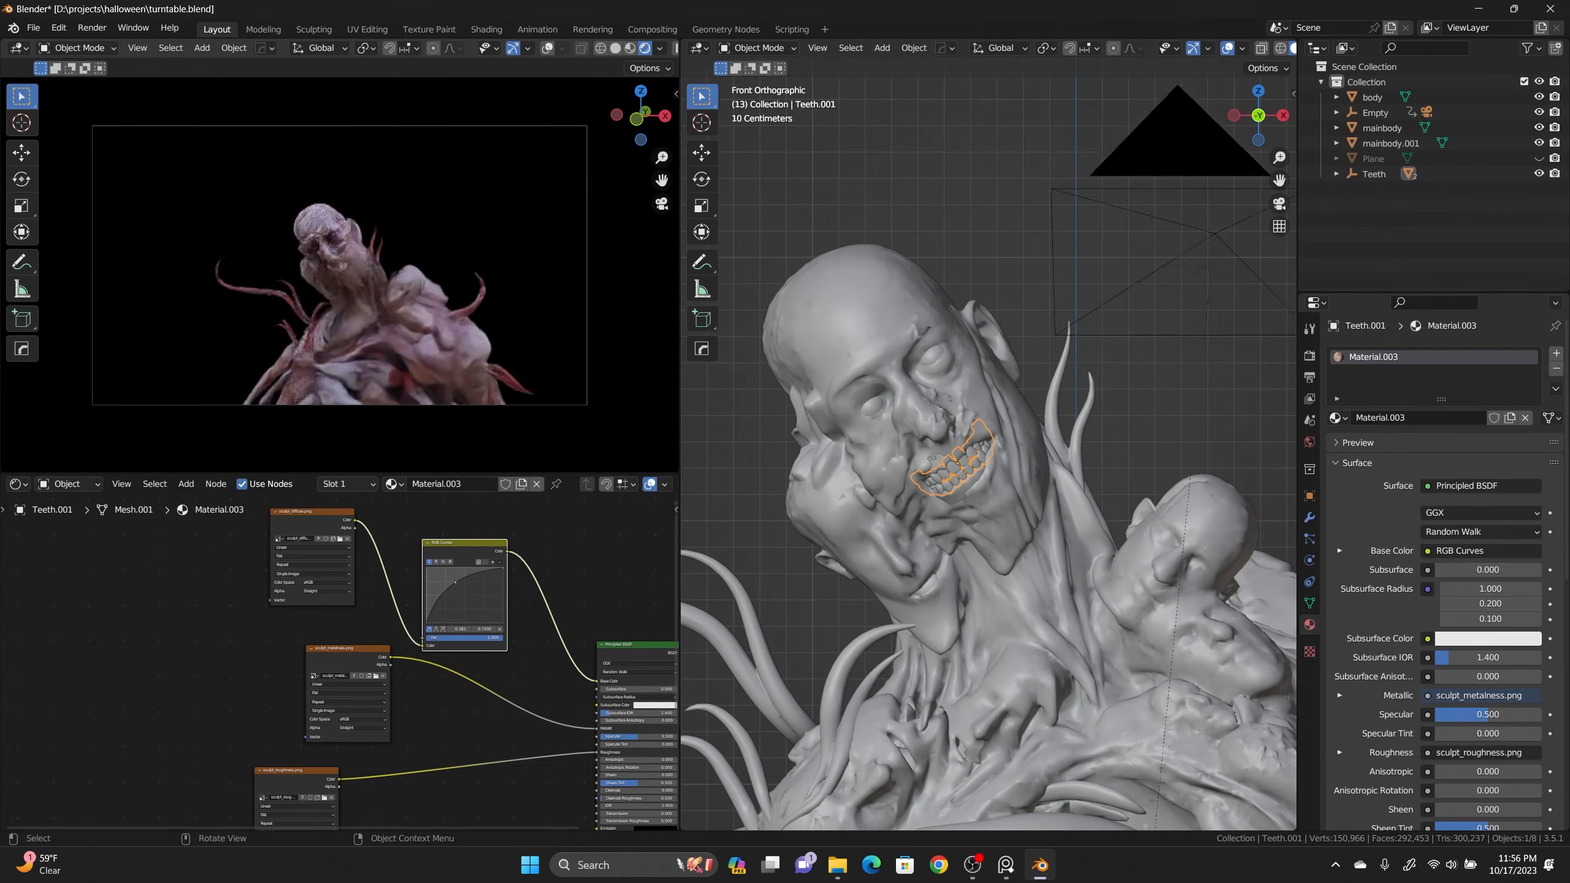
Switch the Shader Editor back to the Timeline and set the current frame to 0.
left_click(18, 484)
left_click(214, 544)
left_click_drag(108, 503, 88, 502)
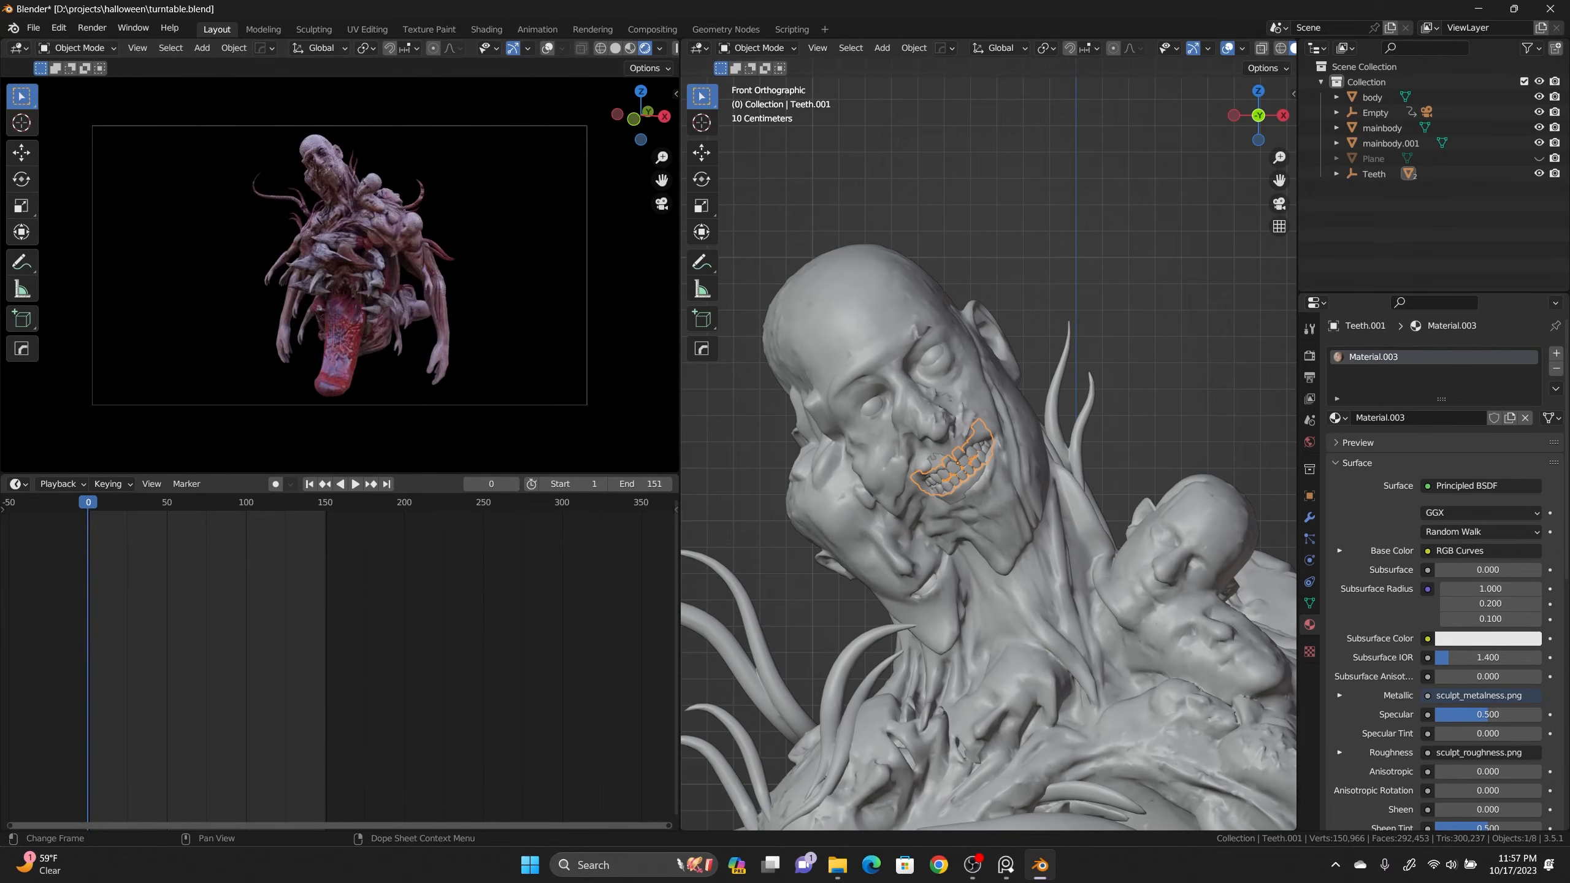
Unhide the ground Plane and move it beneath the creature in the right side view.
scroll(988, 454, "down", 12)
middle_click_drag(988, 454, 1064, 513)
key("alt+a")
key("alt+h")
key("KP_3")
key("g")
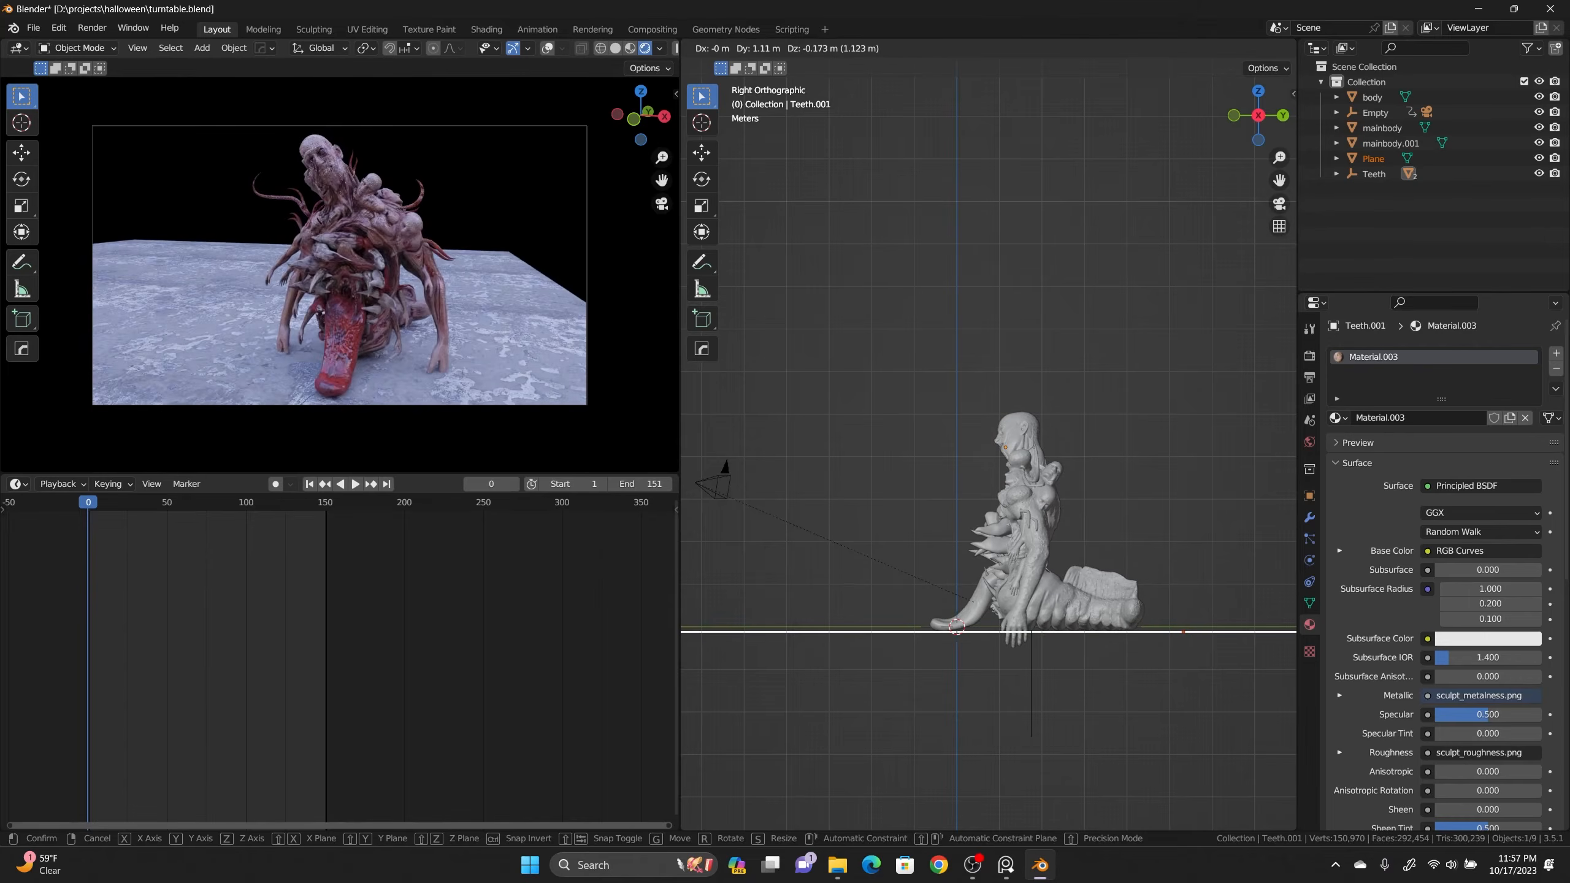
key("Return")
Reposition the ground Plane around the creature in the top view, then delete it.
scroll(988, 453, "down", 1)
key("KP_7")
scroll(988, 454, "down", 10)
key("g")
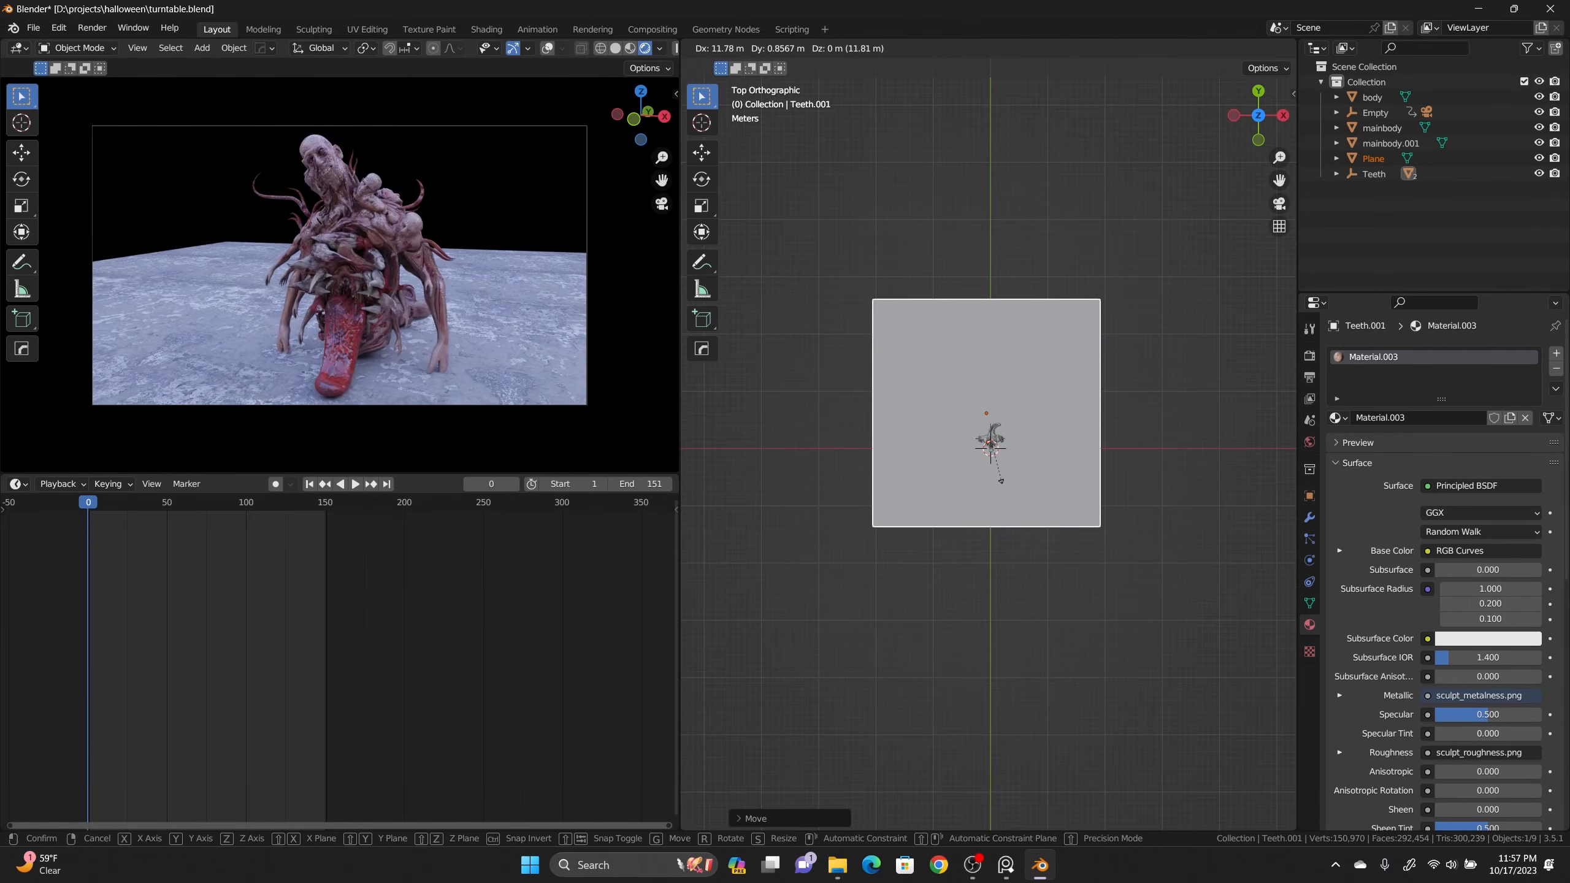
key("Return")
key("Delete")
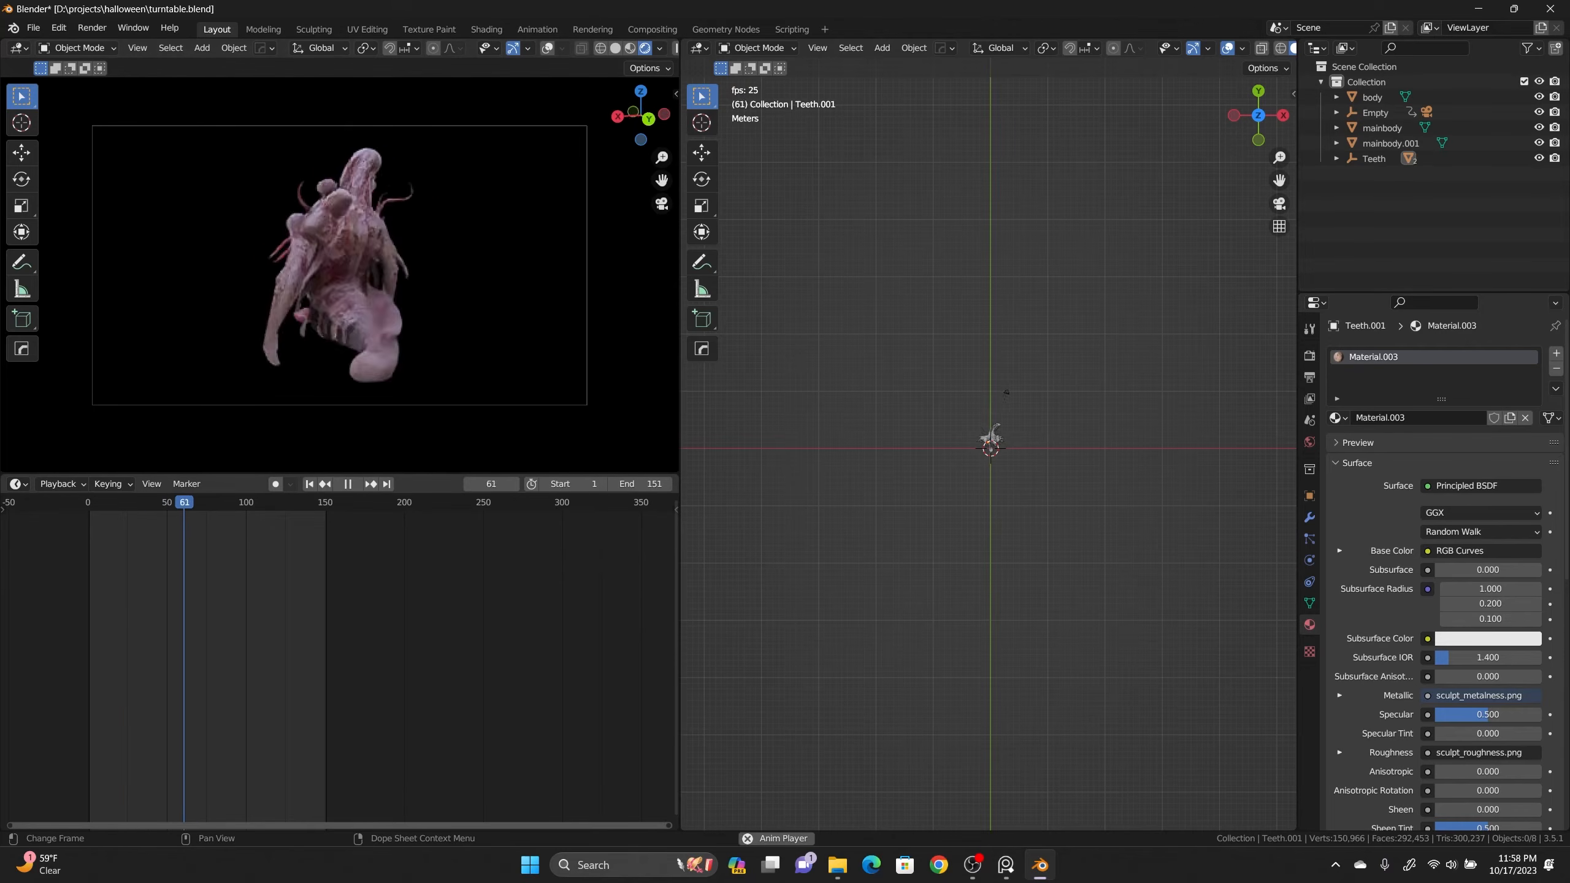
Put the creature's body mesh in Edit Mode in the front view and select the linked tentacle cluster beside the upper torso.
scroll(991, 454, "up", 14)
middle_click_drag(991, 495, 1008, 433)
left_click(995, 507)
key("KP_1")
key("Tab")
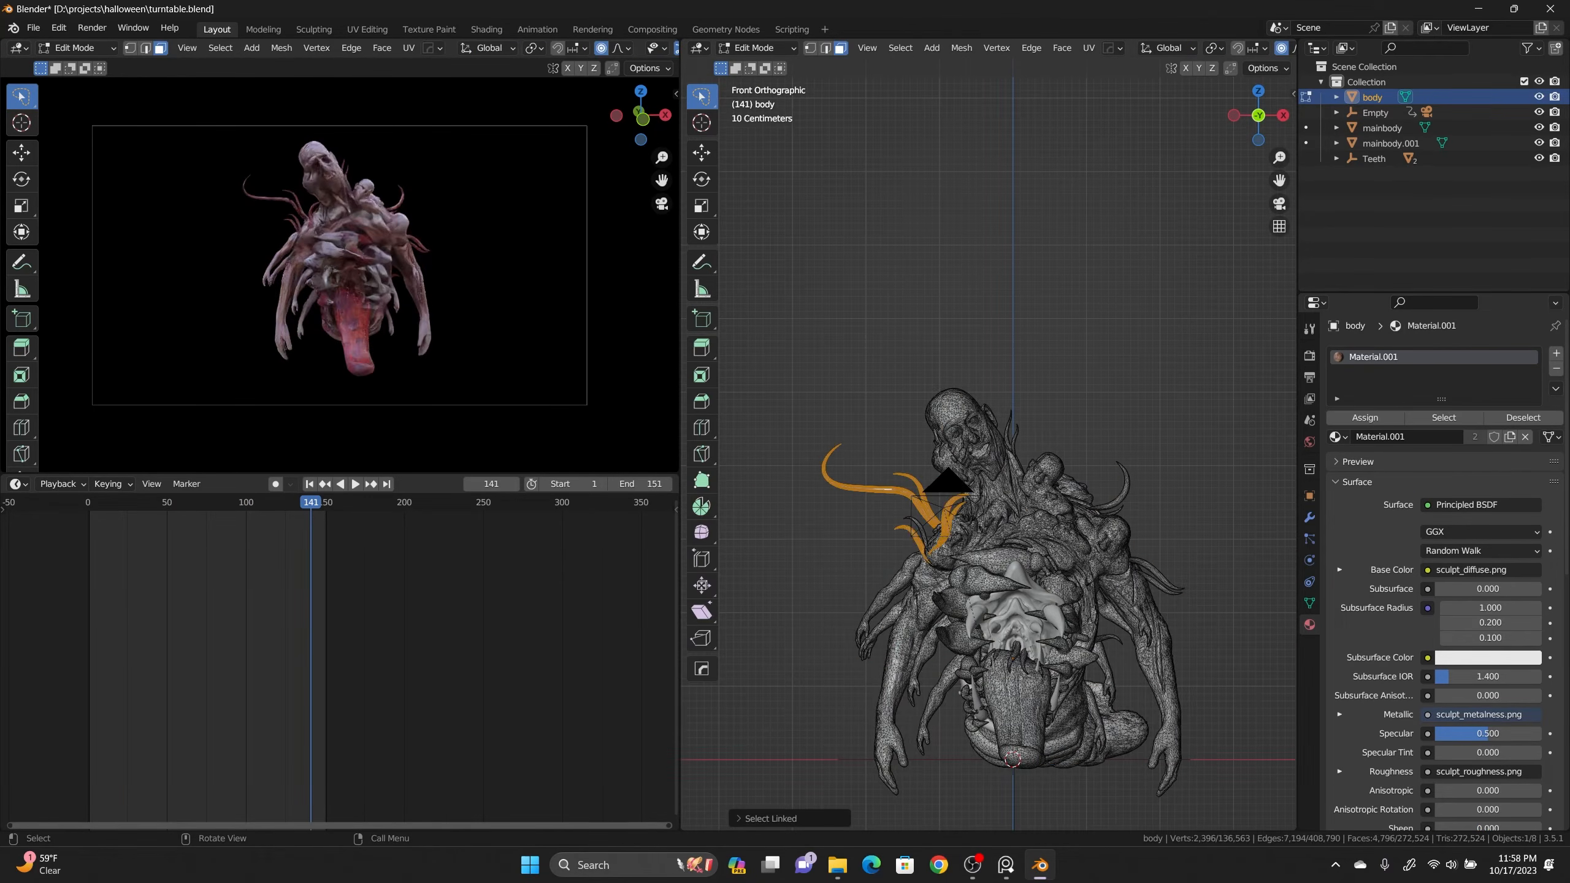
Duplicate the selected tentacle cluster and rotate the copy in the right side view with proportional editing turned off.
key("KP_3")
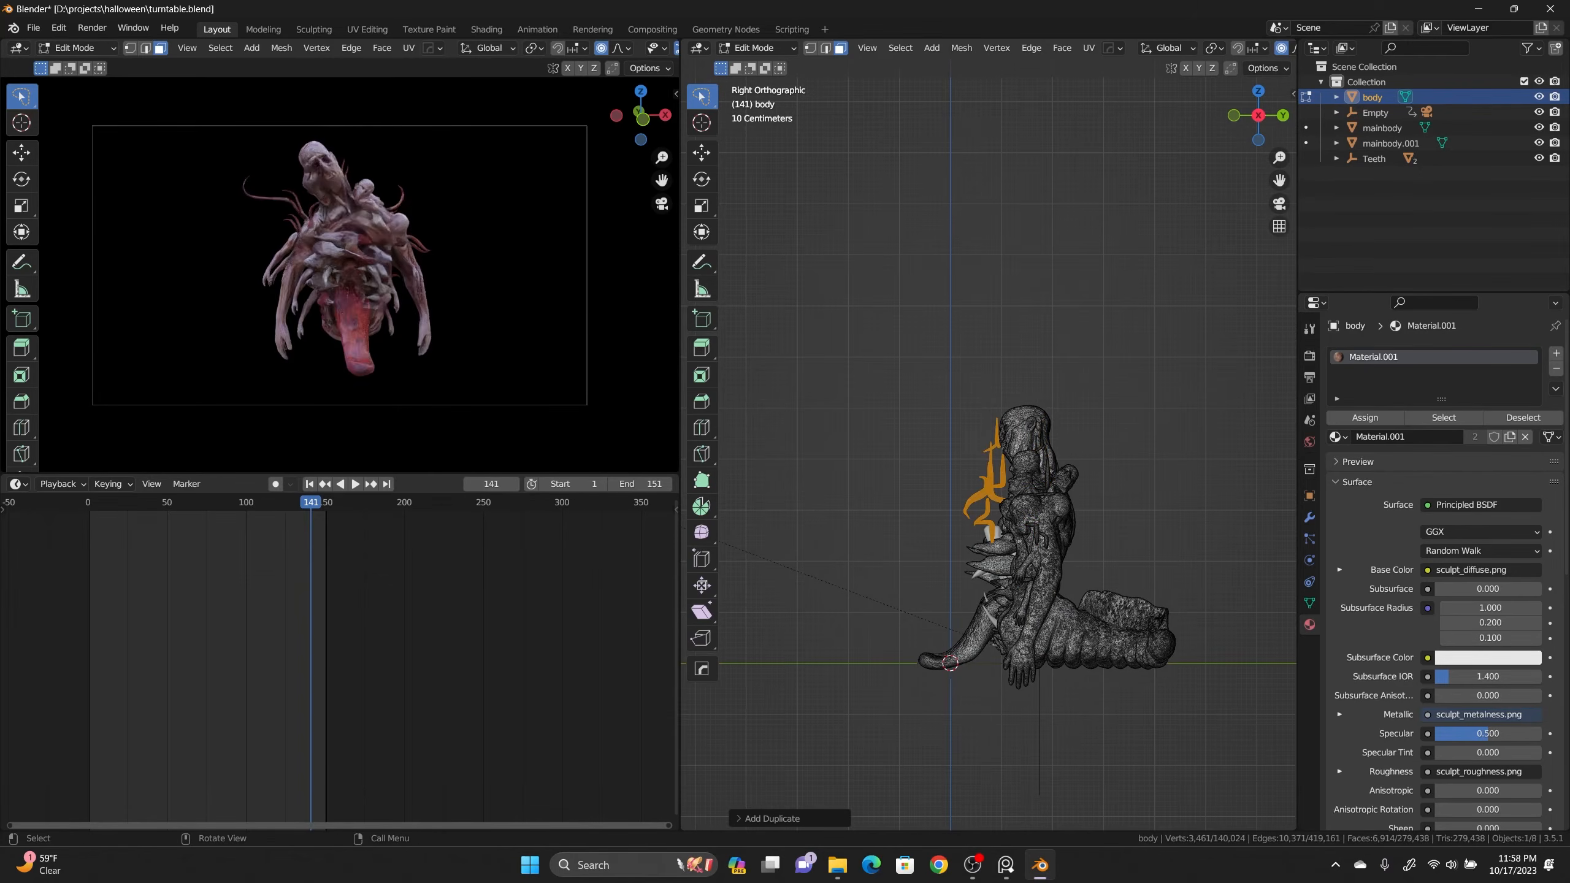
left_click(1040, 541)
key("ctrl+z")
key("o")
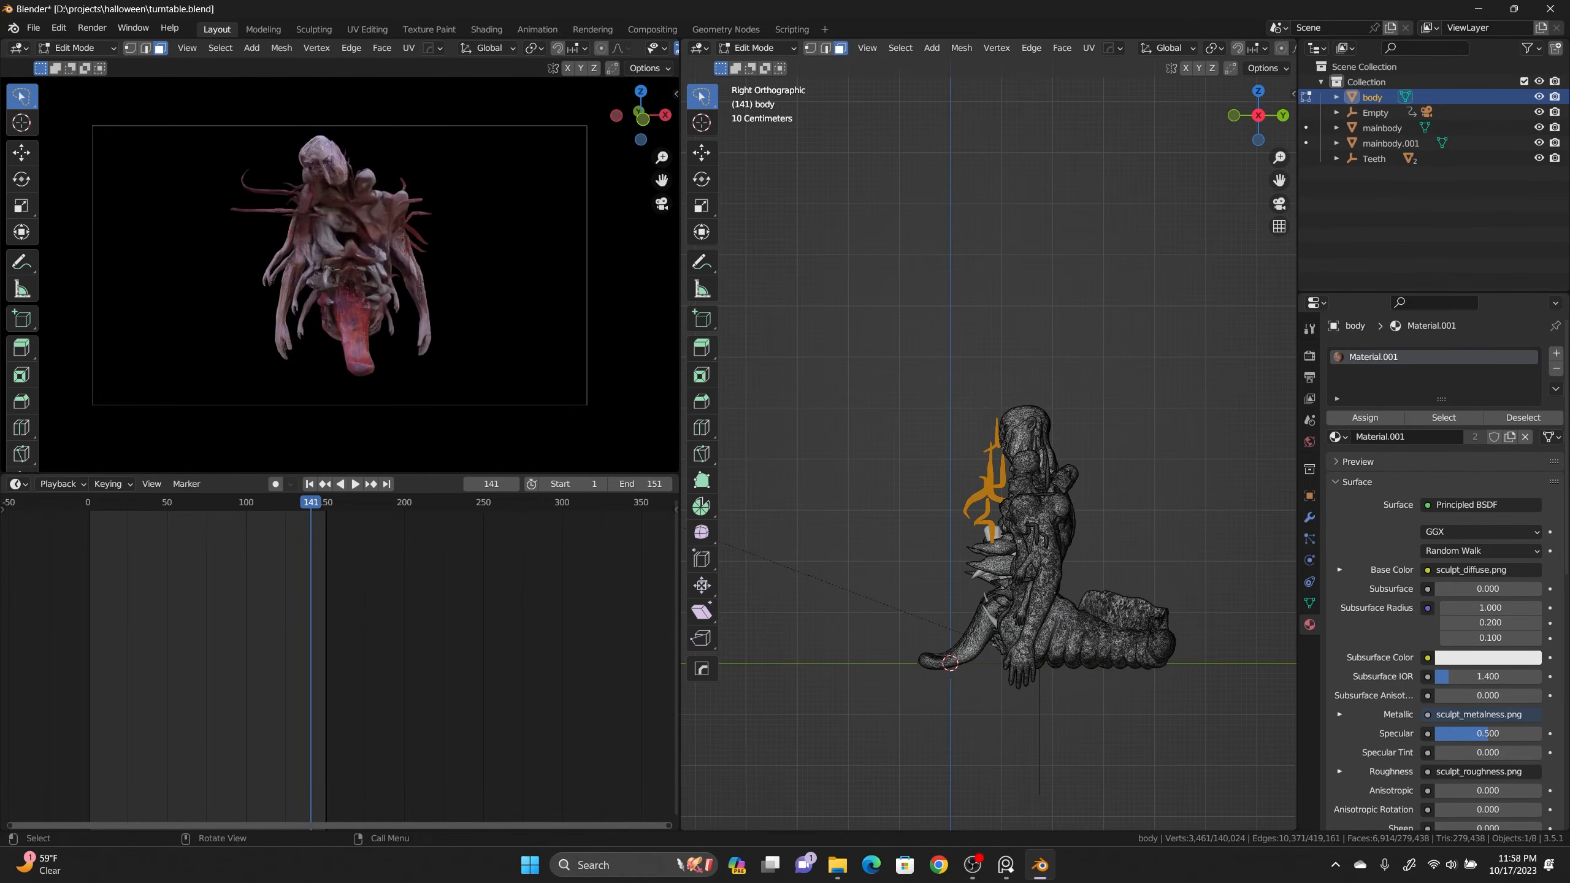
key("r")
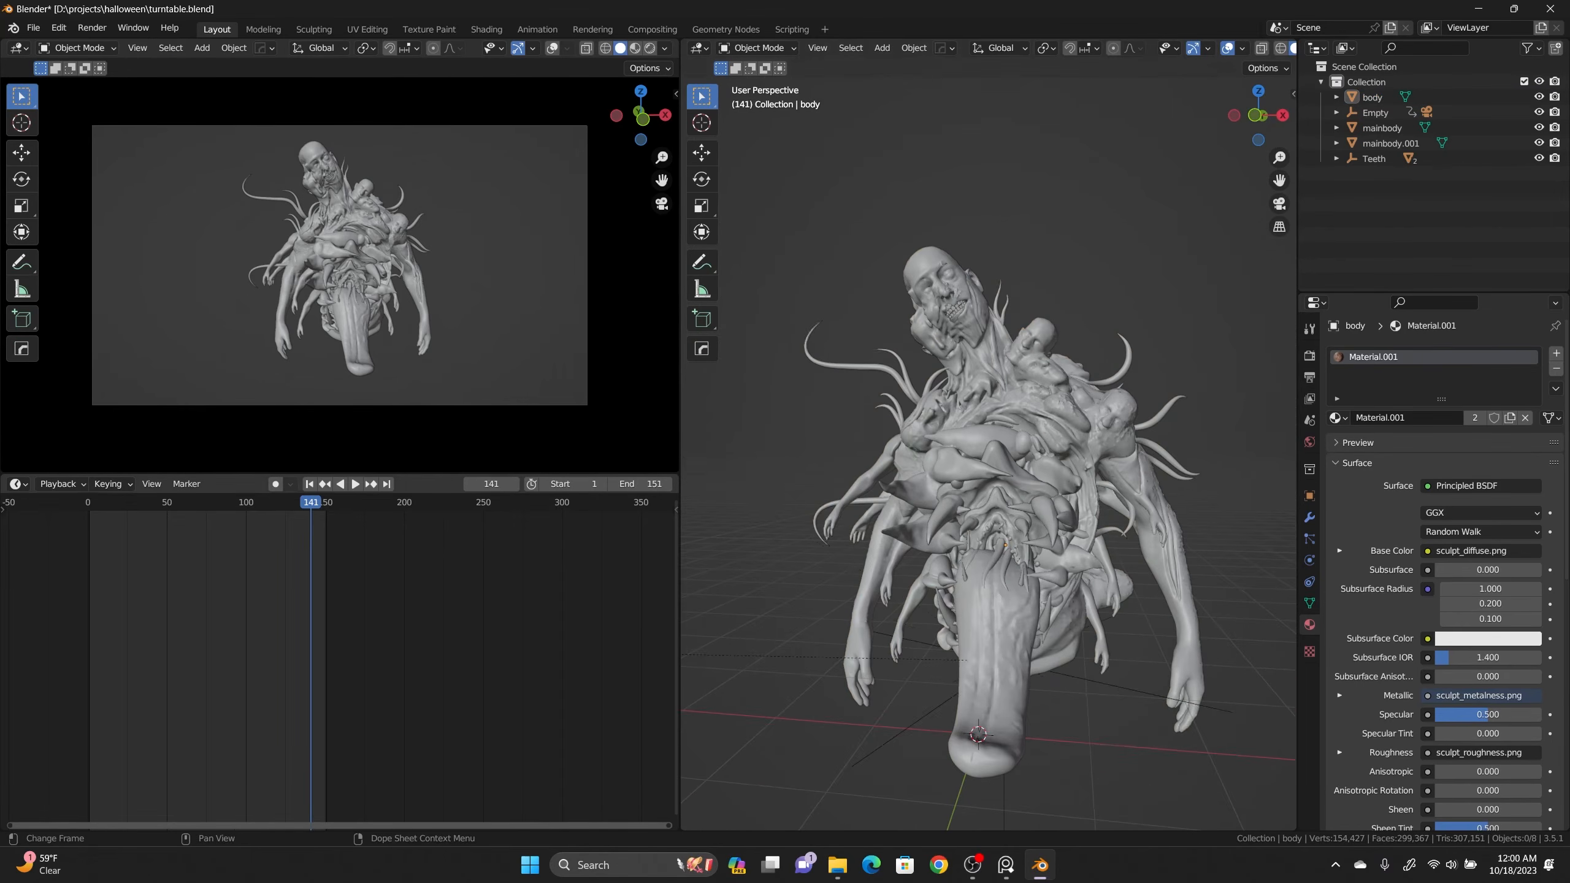
Save the scene with the current frame at 0 and start rendering the turntable animation.
left_click(88, 502)
key("ctrl+s")
left_click(91, 27)
left_click(133, 60)
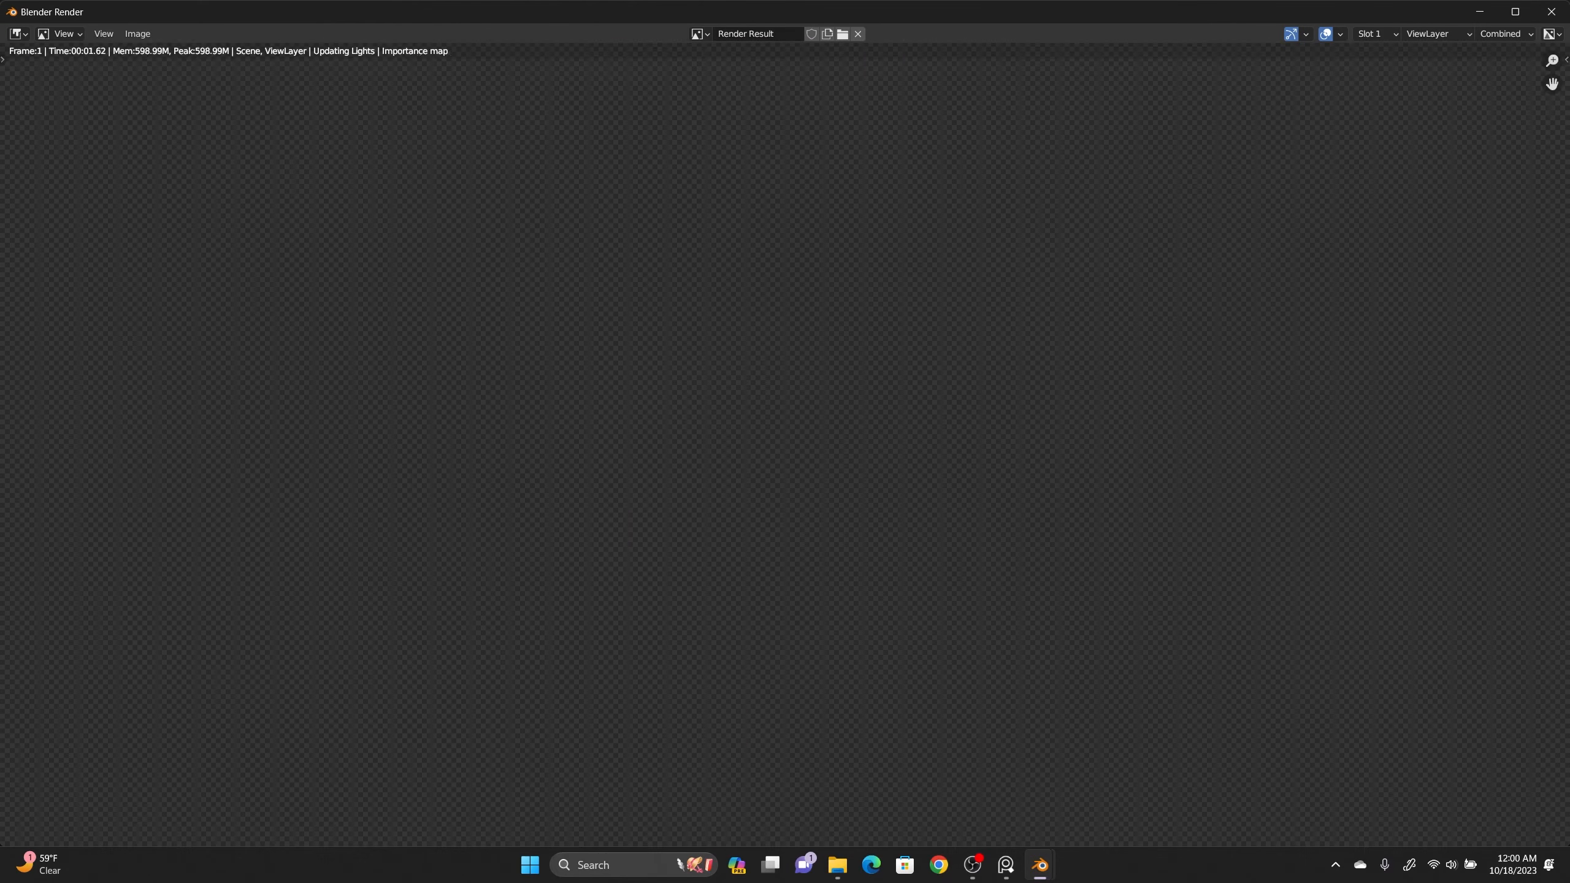